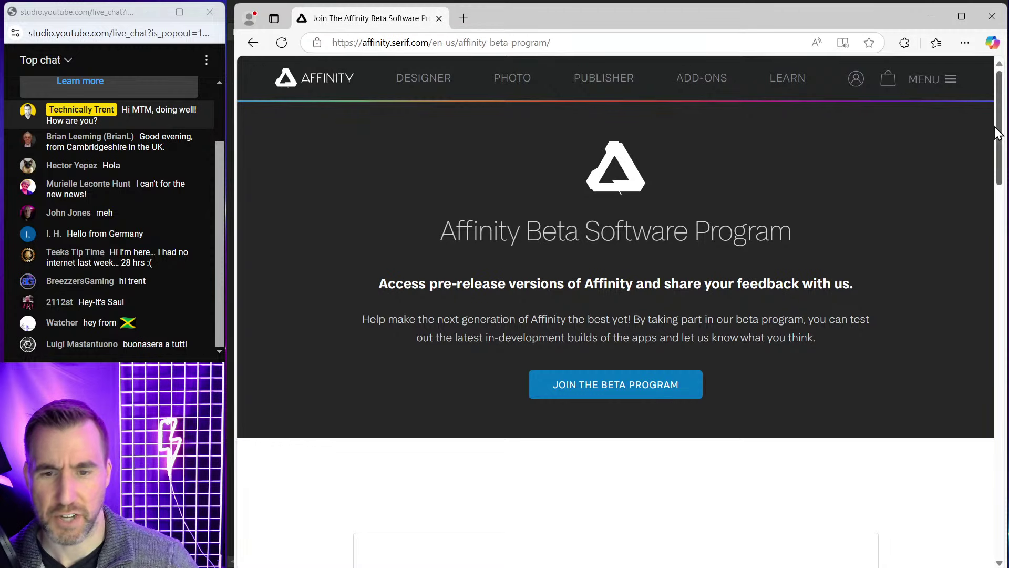
Look over the Affinity Beta Software Program page, including its 2.6 beta announcement.
drag(1001, 129, 1003, 190)
scroll(616, 315, up, 3)
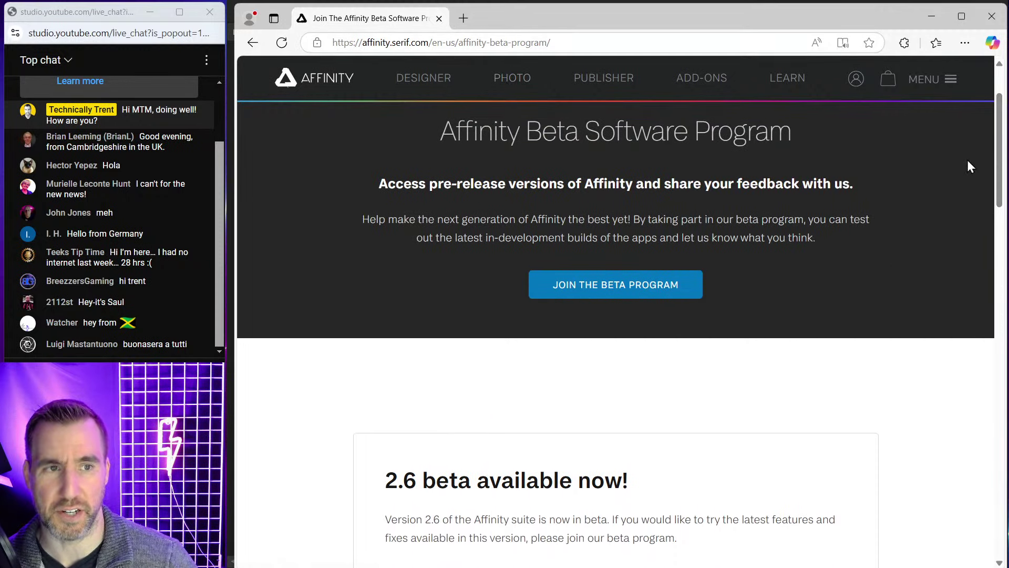
drag(1000, 179, 1001, 164)
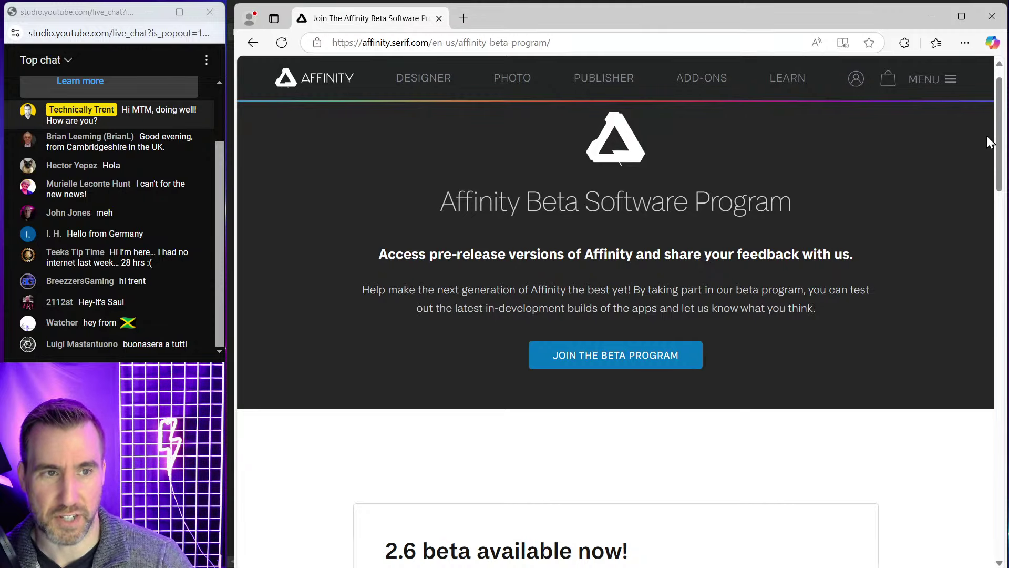
mouse_move(1002, 123)
mouse_down()
mouse_move(1005, 412)
mouse_move(1003, 106)
mouse_up()
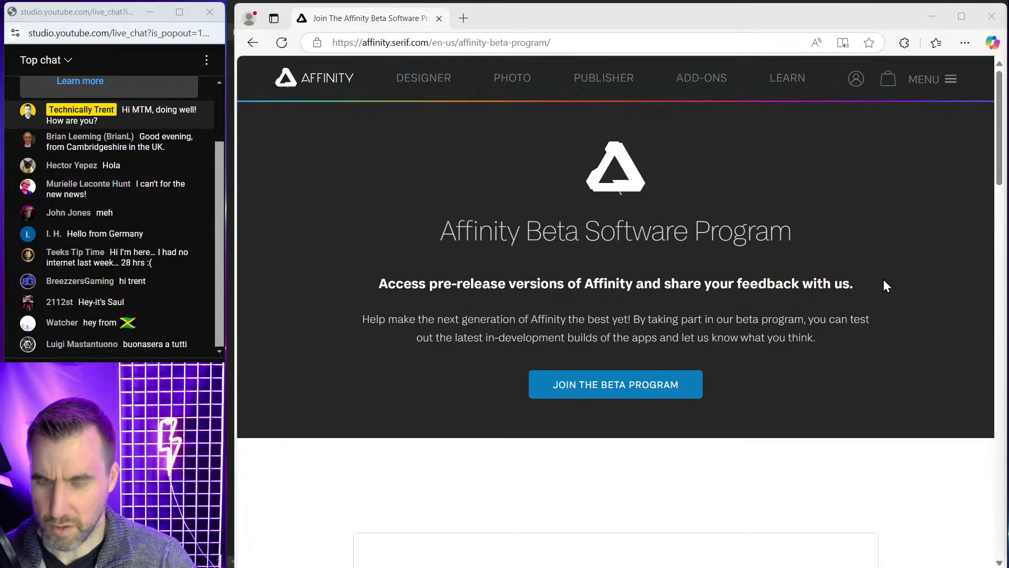
Open the Affinity forum's New Features and Improvements in 2.6 Beta section and look over its topic list.
click(552, 42)
text(https://forum.affinity.serif.com/index.php?/forum/138-new-features-and-improvements-in-26-beta/)
key(Return)
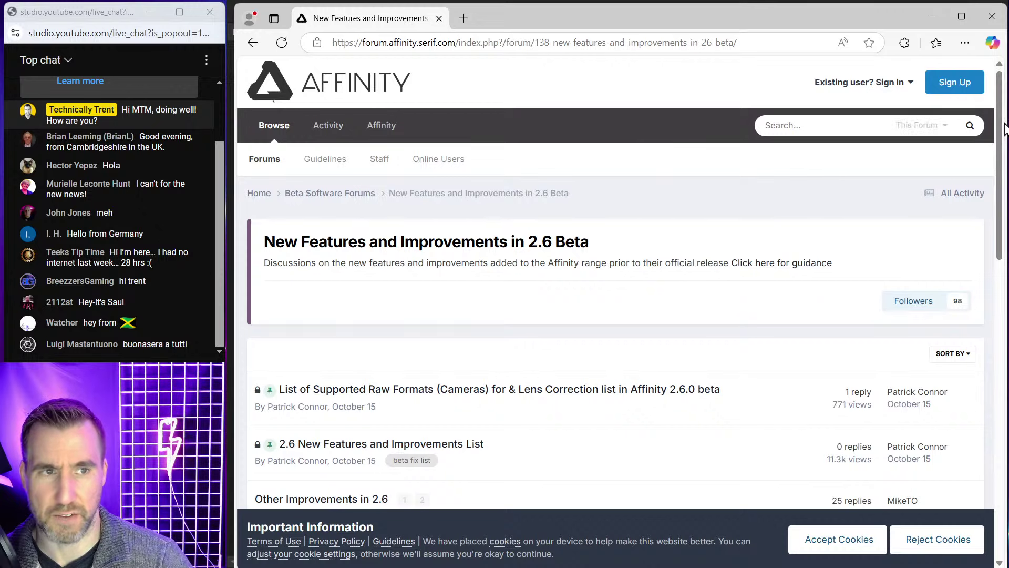
drag(1001, 129, 1004, 222)
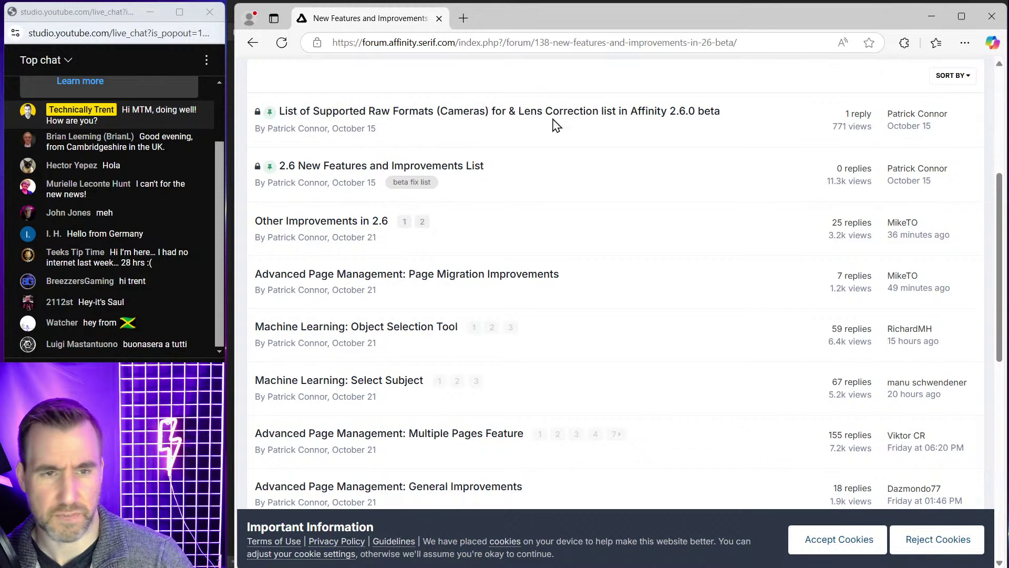
scroll(640, 232, up, 2)
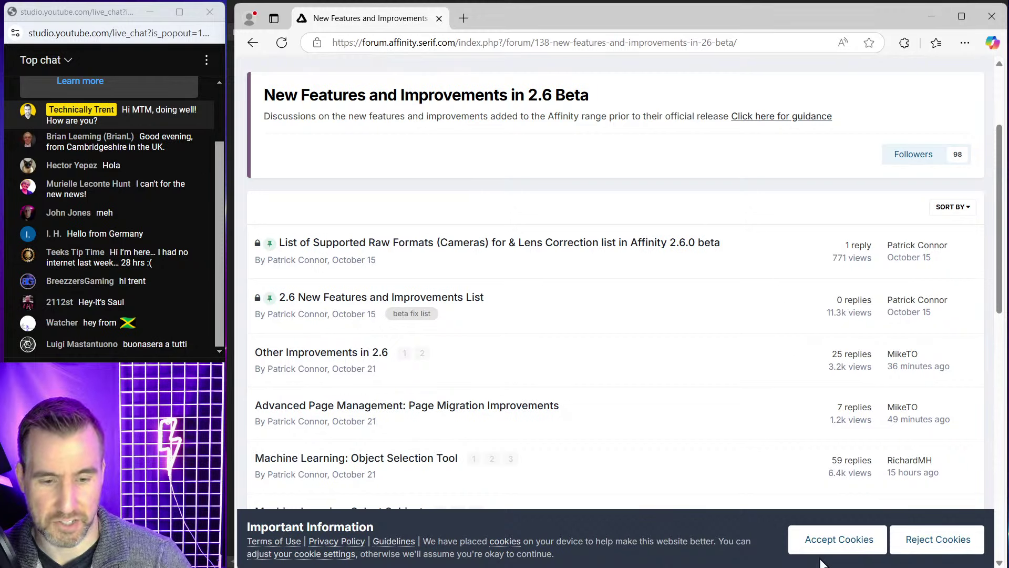
Switch to Affinity Photo and examine the segmentation and saliency models in the Machine Learning settings.
mouse_move(709, 559)
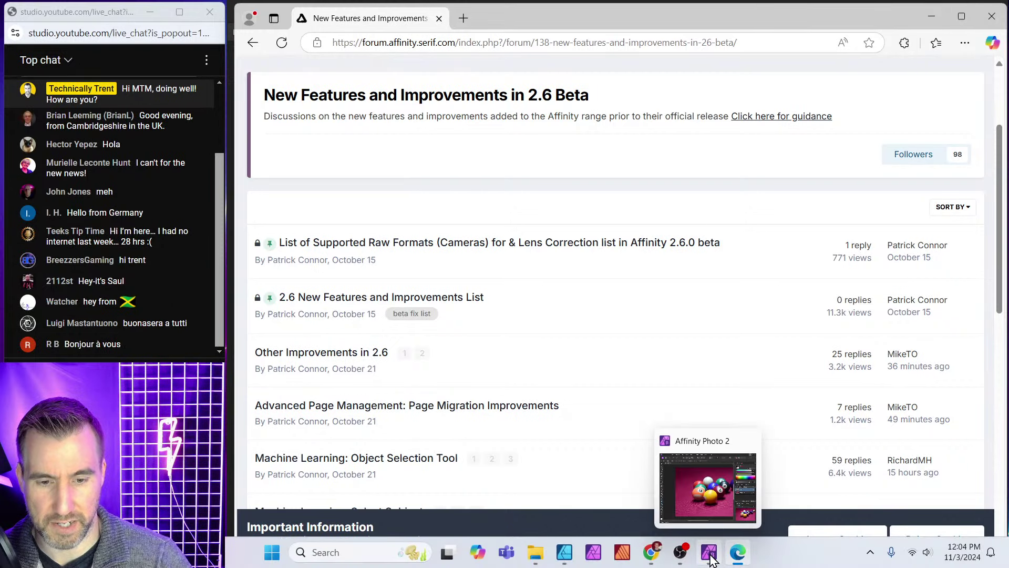
click(710, 559)
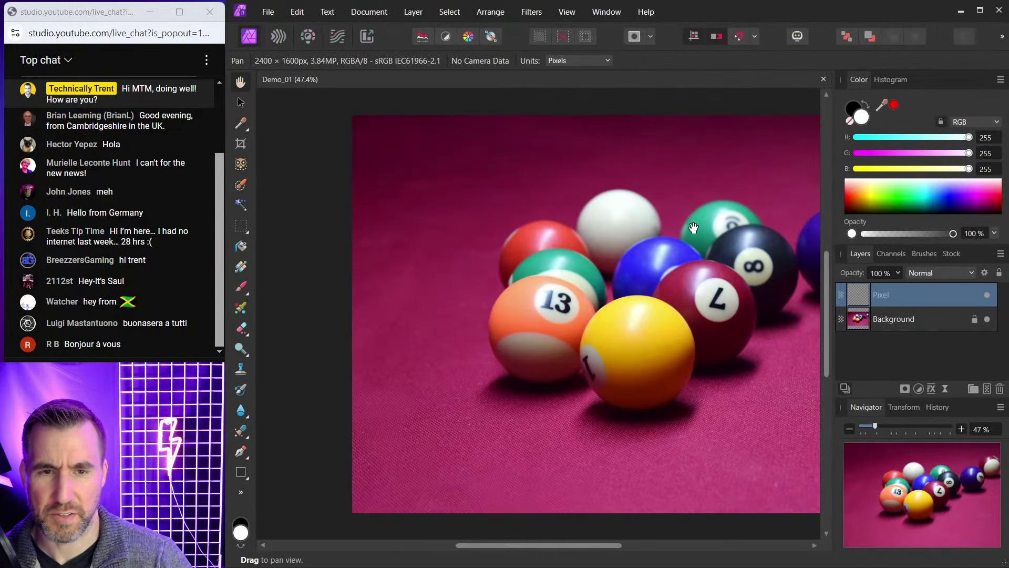
scroll(730, 221, down, 2)
drag(728, 213, 616, 206)
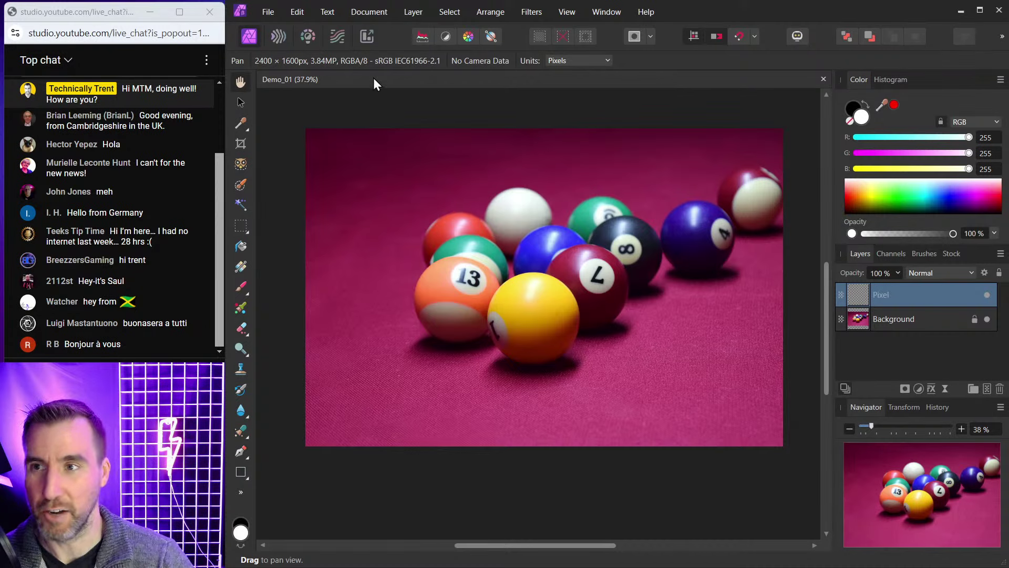
click(297, 10)
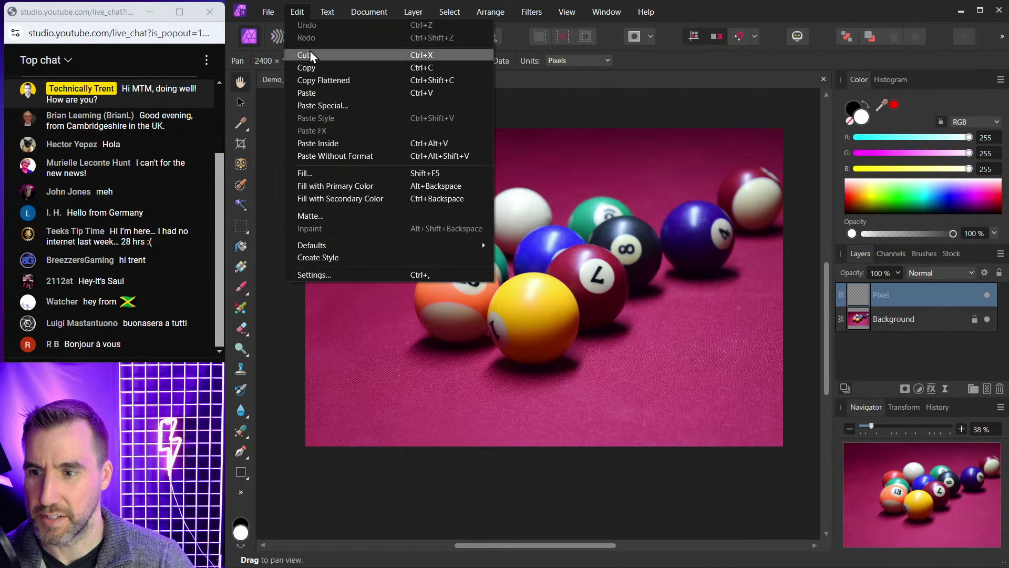
click(352, 274)
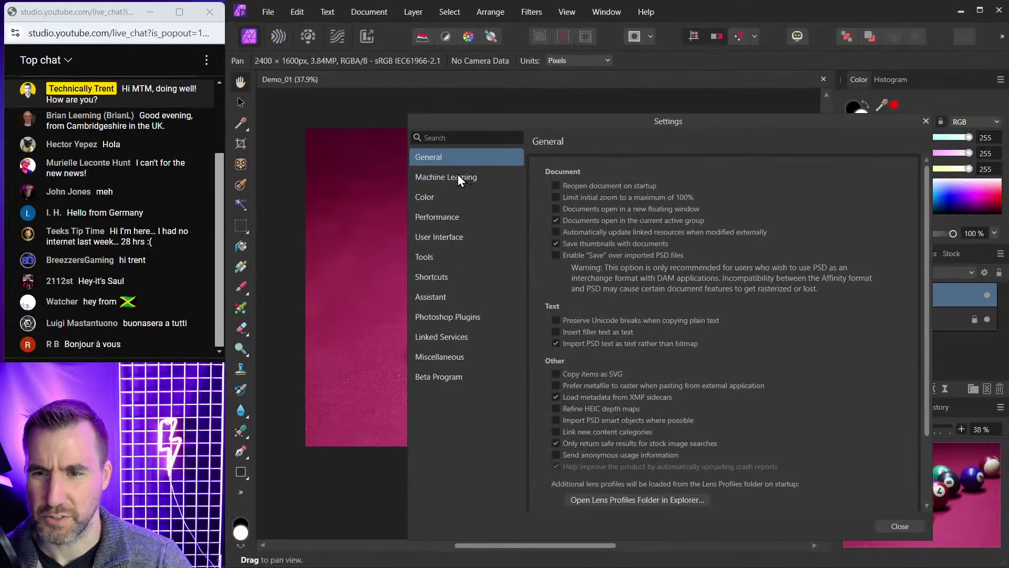
click(458, 177)
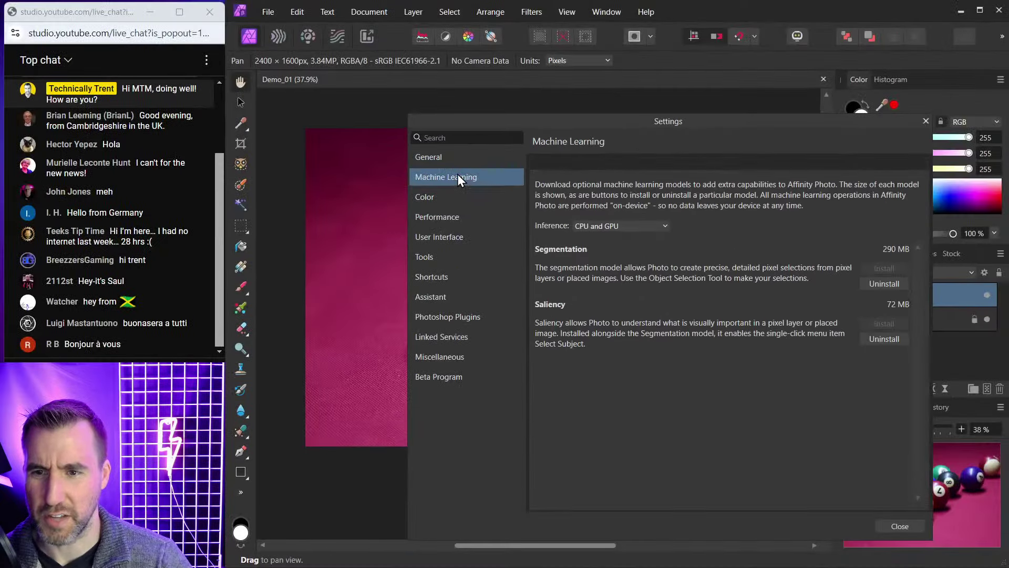
drag(642, 127, 554, 71)
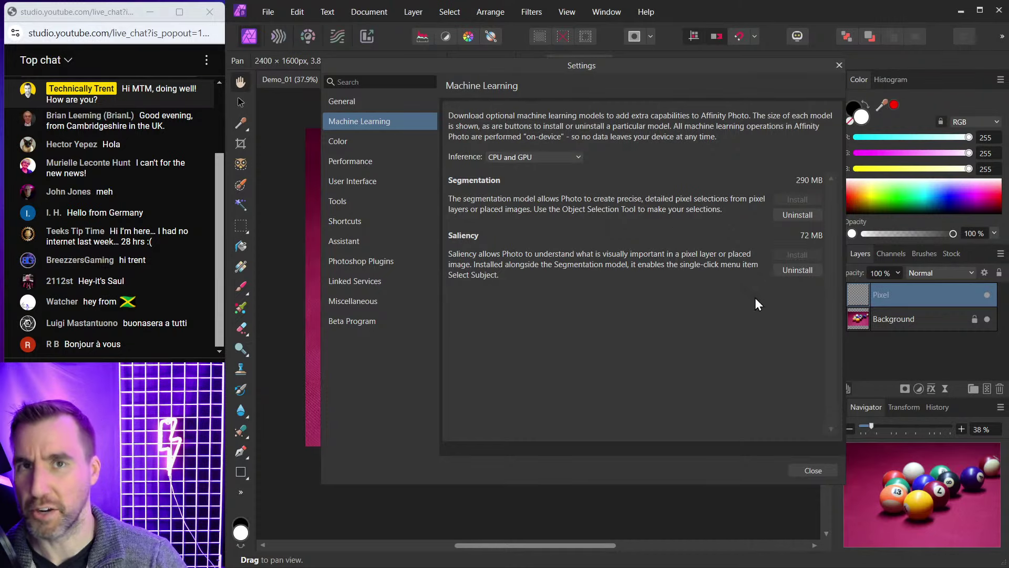
click(813, 471)
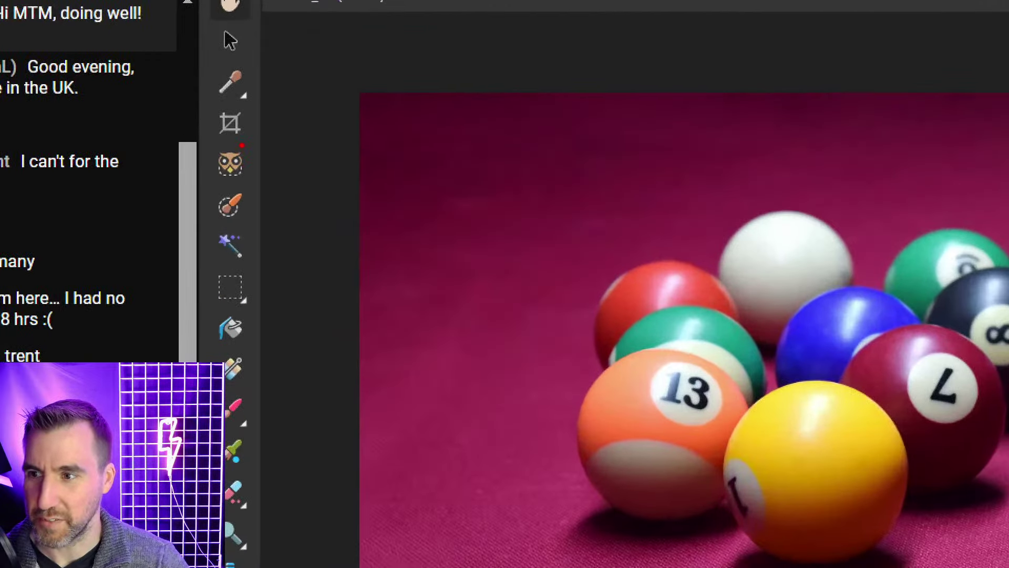
Activate the Object Selection Tool and delete the empty Pixel layer above the Background.
mouse_move(242, 146)
mouse_down()
mouse_move(195, 168)
mouse_move(212, 192)
mouse_move(252, 194)
mouse_move(269, 169)
mouse_move(245, 141)
mouse_up()
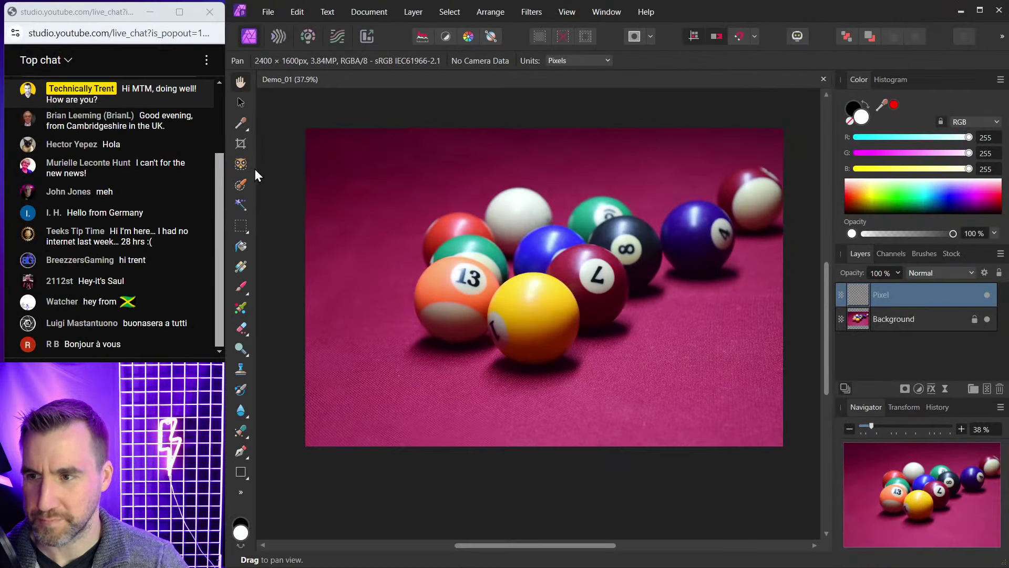
click(241, 164)
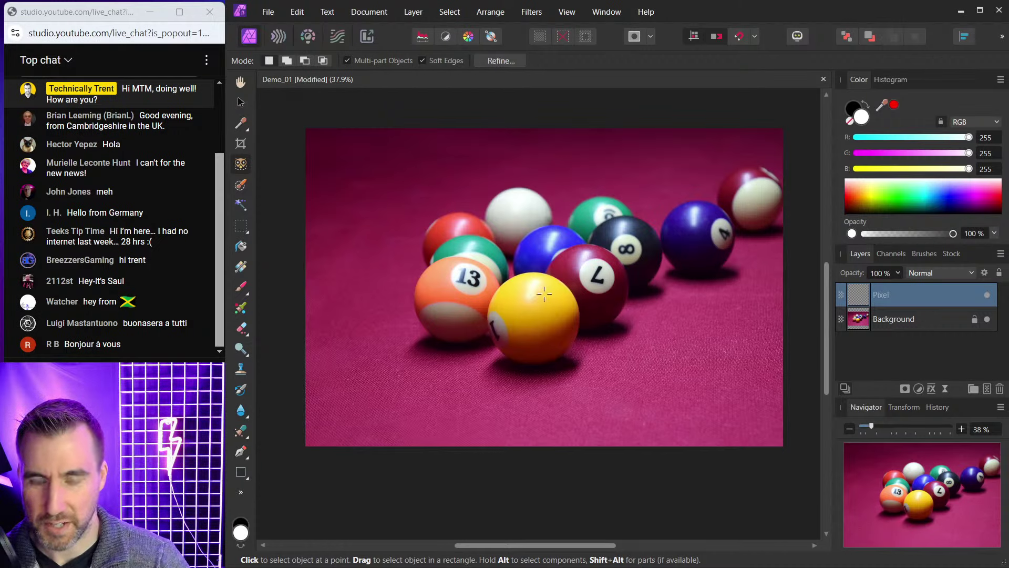
click(999, 388)
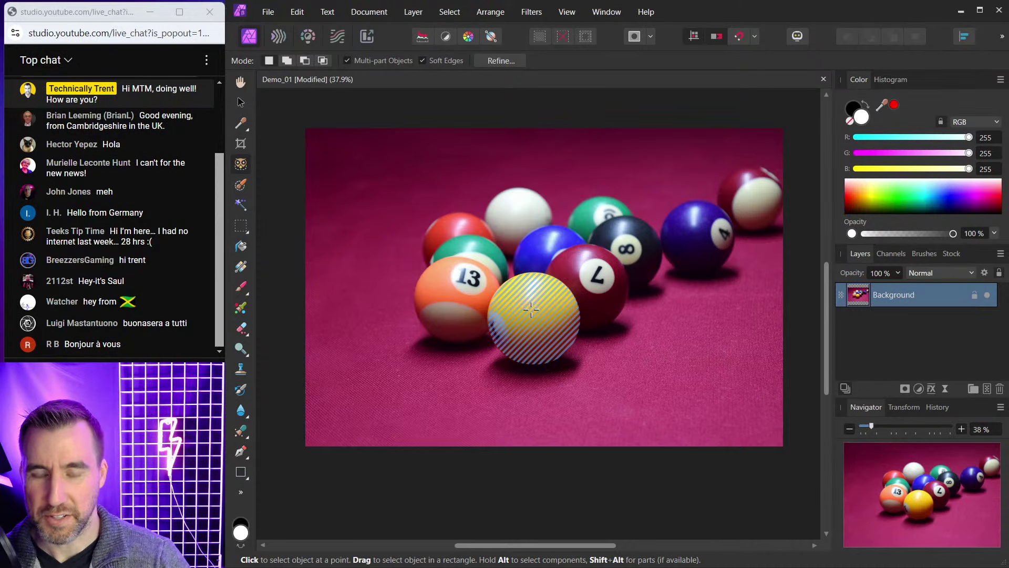
Select the yellow billiard ball on the Background layer with the Object Selection Tool.
scroll(531, 309, up, 1)
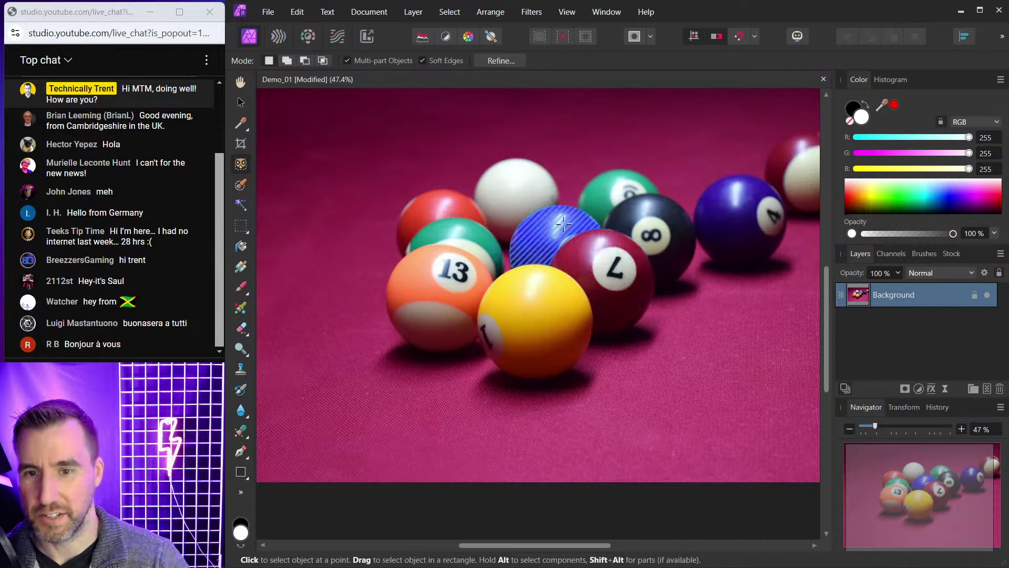
scroll(563, 224, up, 2)
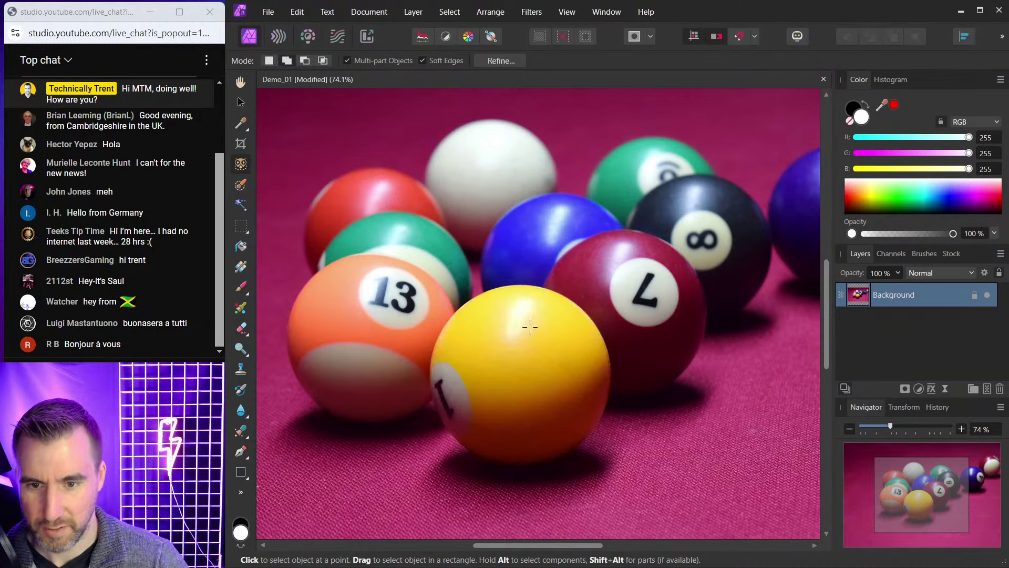
click(525, 362)
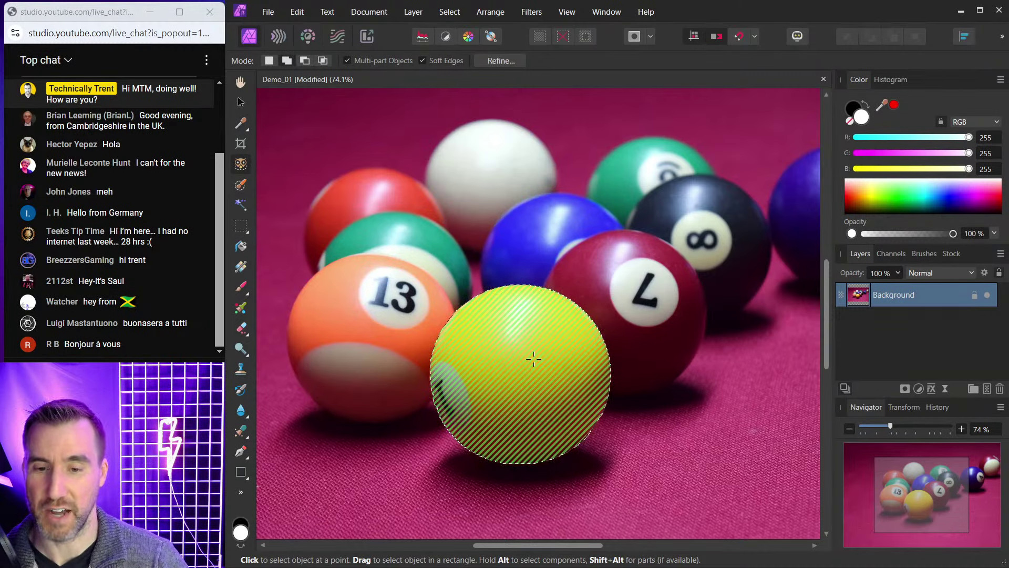
Add the maroon 7 ball and the black 8 ball to the selection, and subtract the 7 ball again.
scroll(692, 277, down, 2)
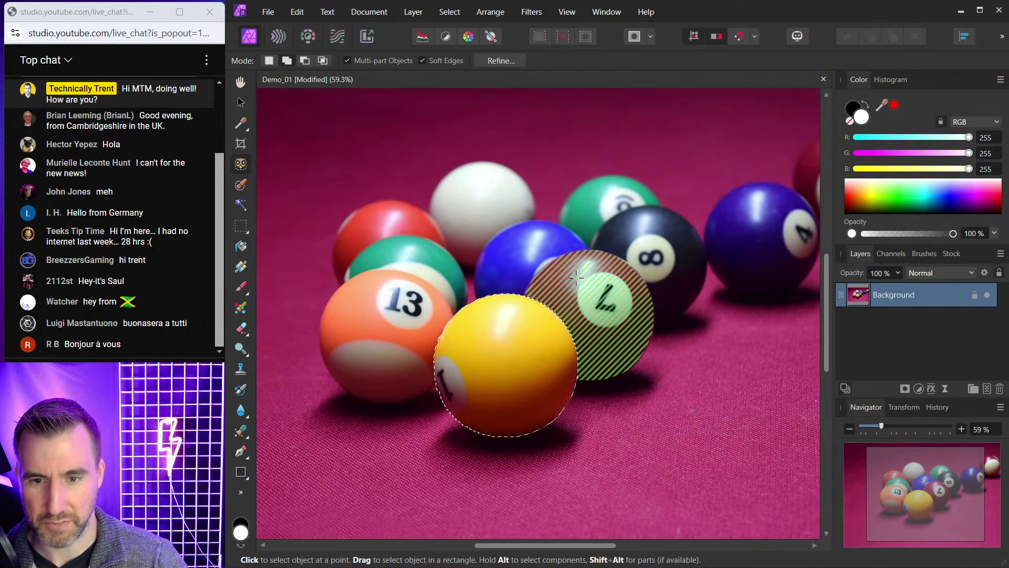
shift+click(610, 337)
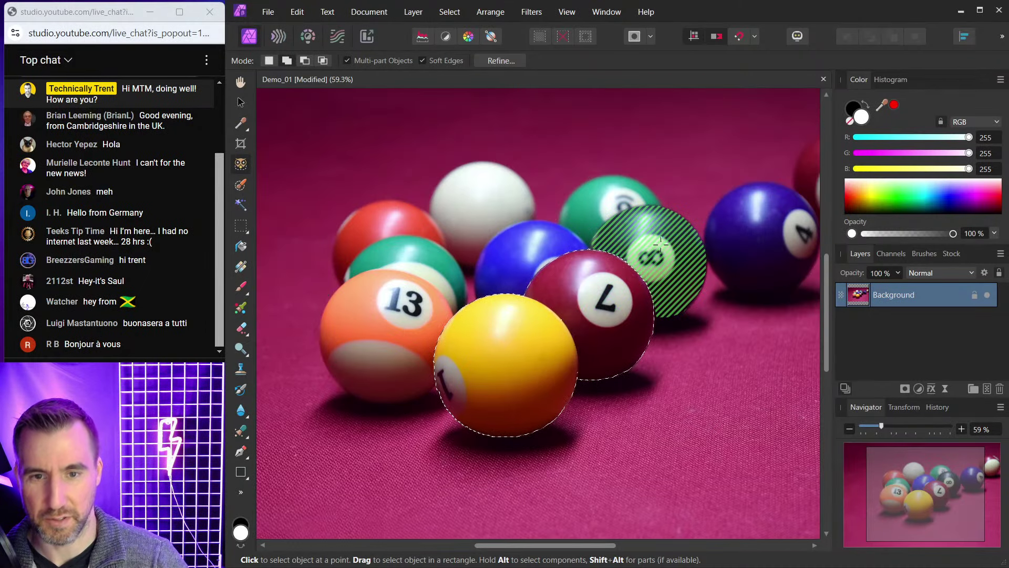
click(650, 230)
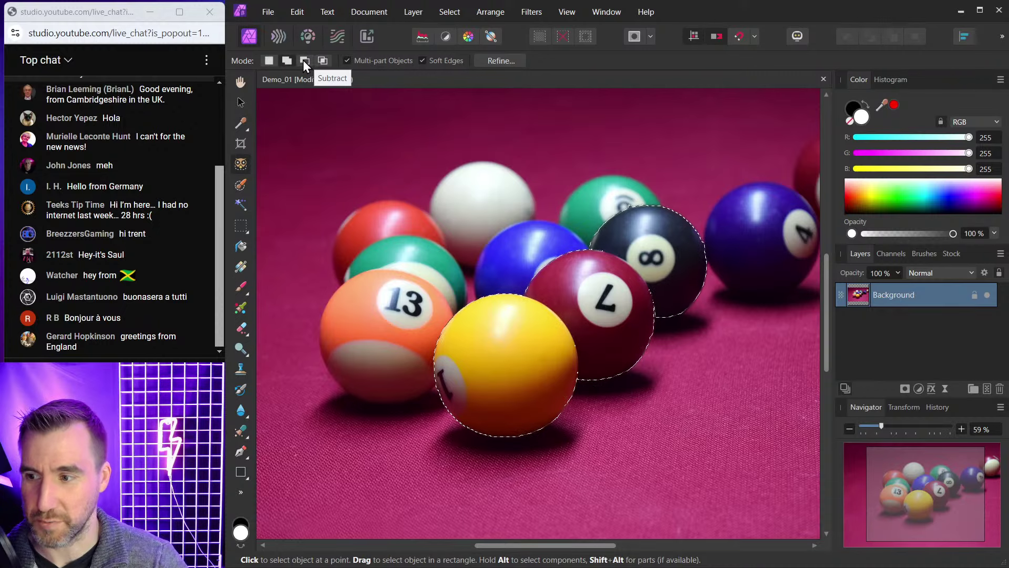
click(303, 60)
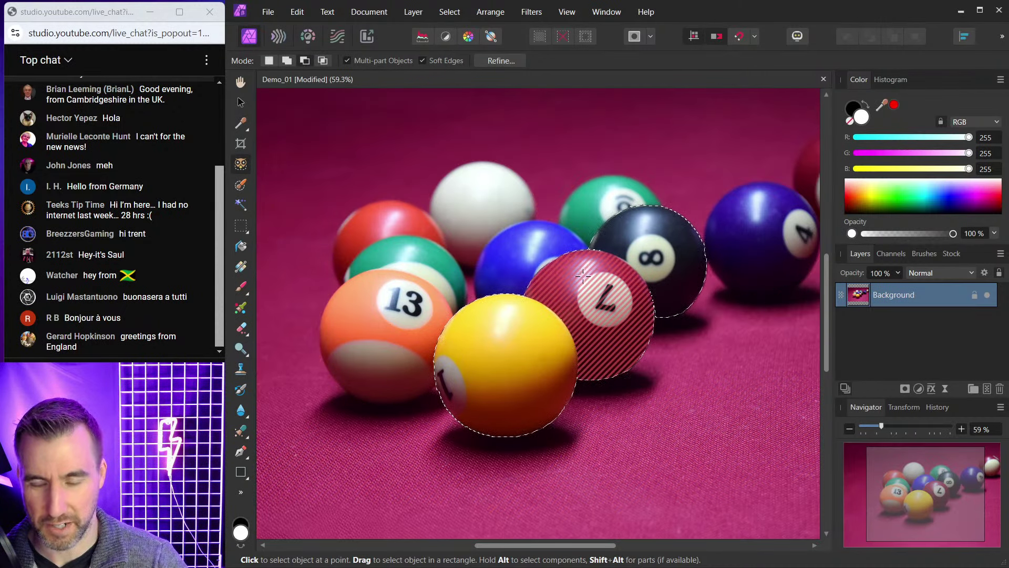
click(577, 278)
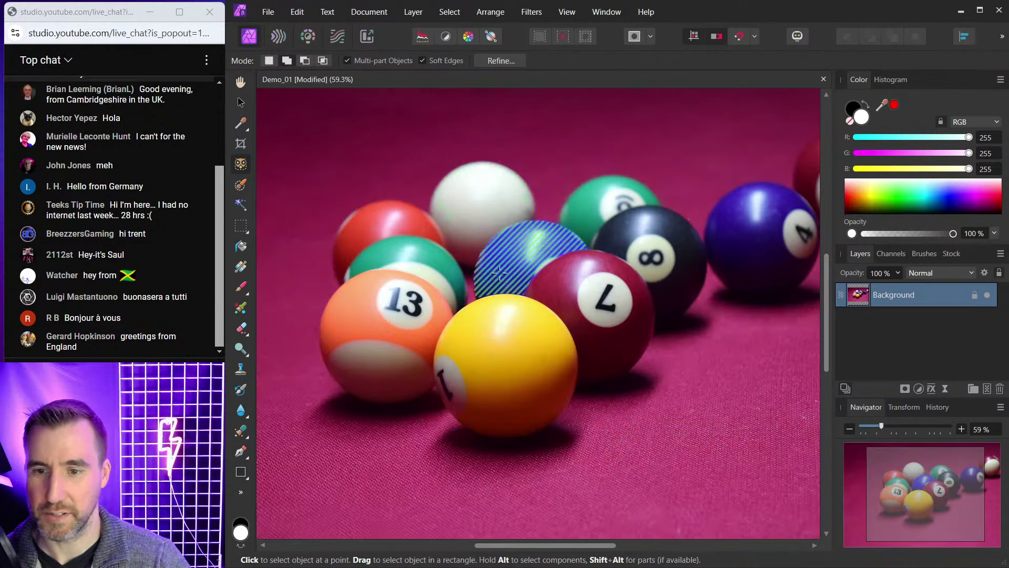
Select only the yellow ball with soft edges and add a new pixel layer named Soft Selection.
click(514, 341)
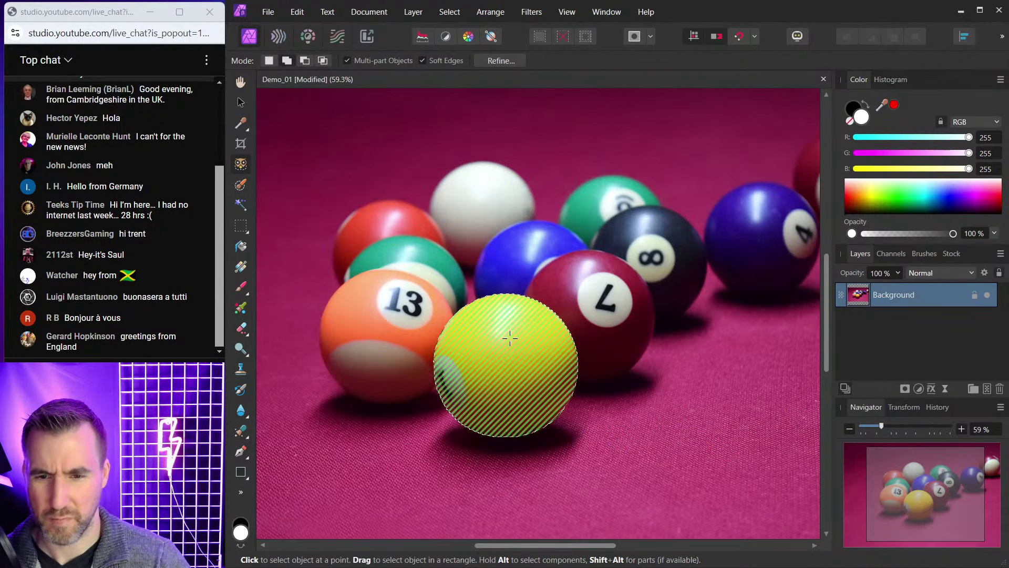
click(988, 389)
double_click(904, 295)
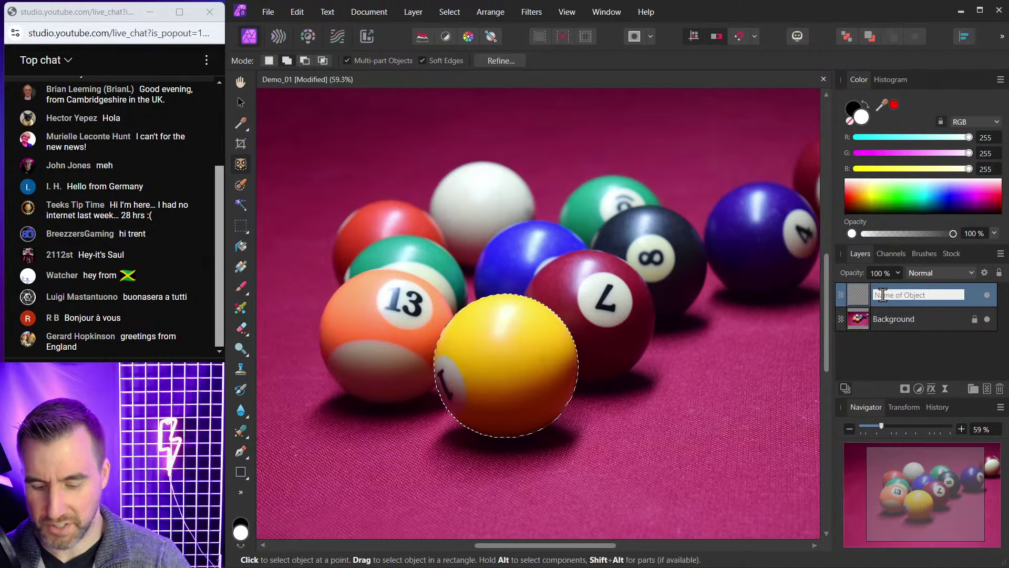
text(Soft Selection)
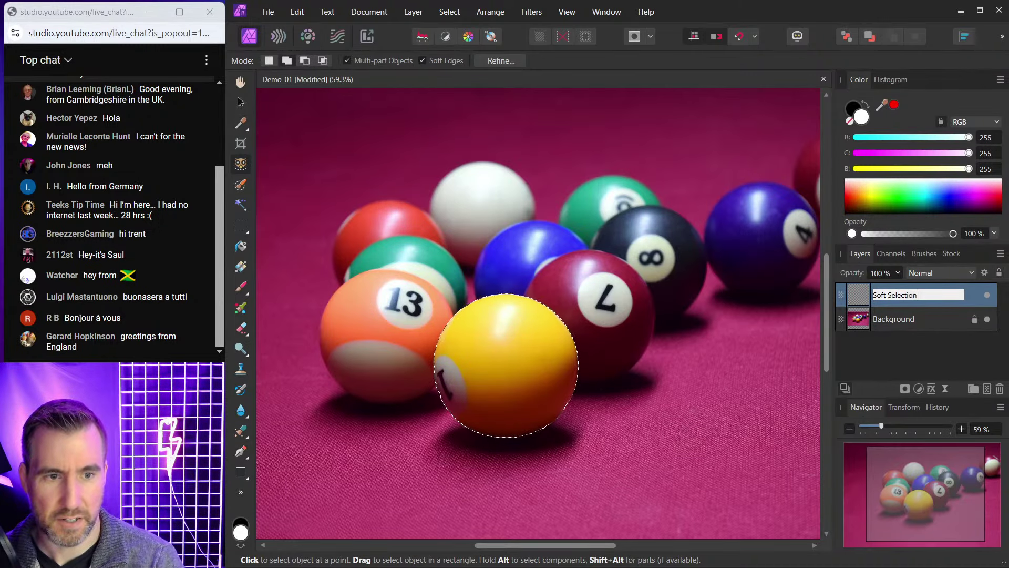
key(Return)
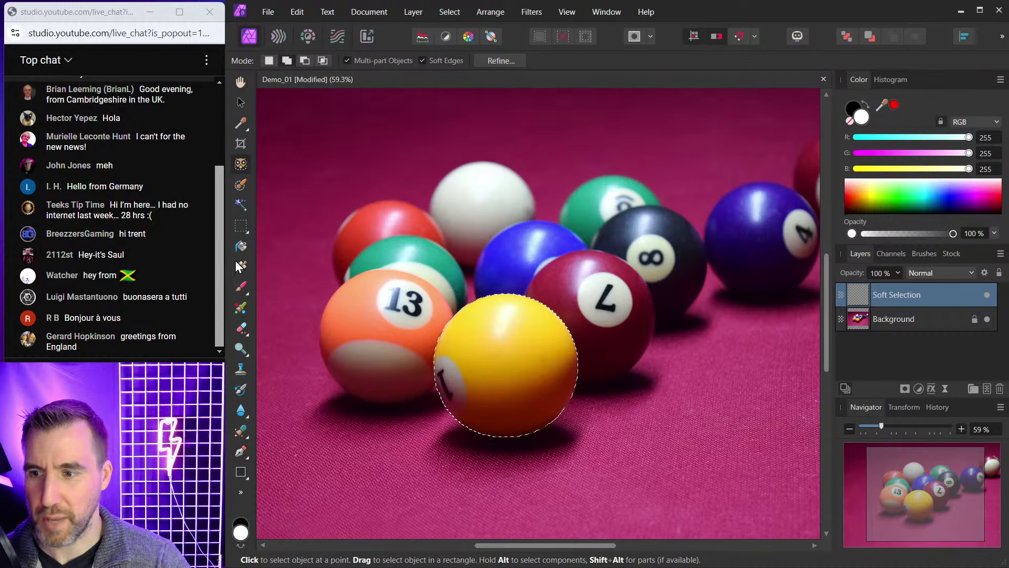
Set up the Paint Brush with bright green (36, 255, 92) and the 32 px Basic Round Brush enlarged to about 260 px.
click(240, 286)
click(903, 194)
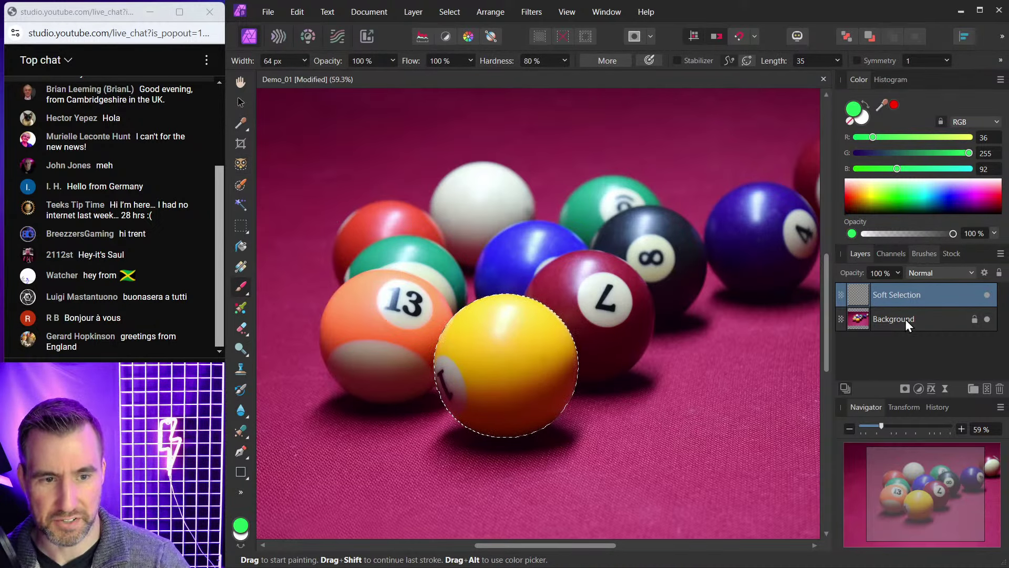
click(924, 253)
click(886, 290)
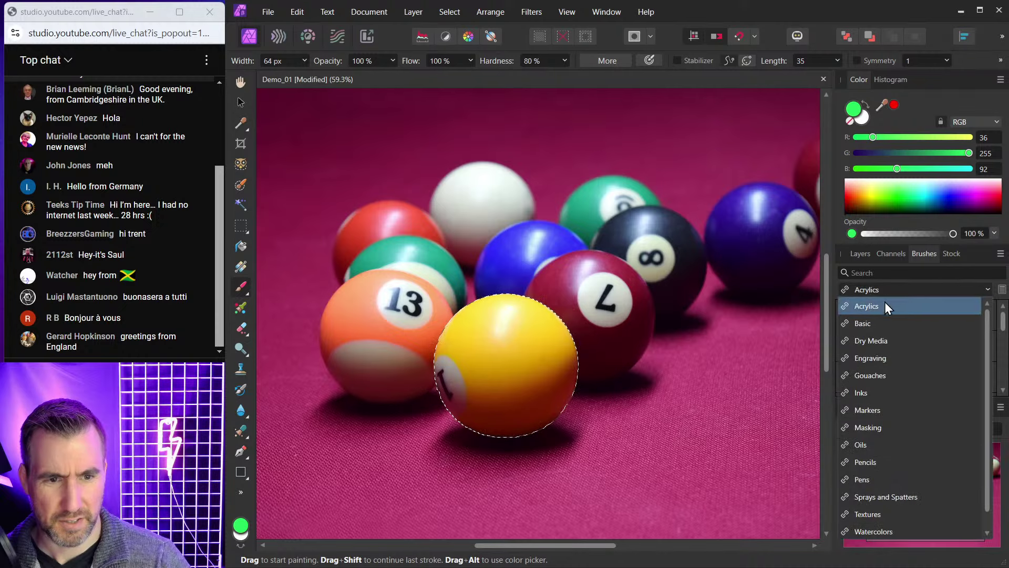
click(879, 308)
click(898, 340)
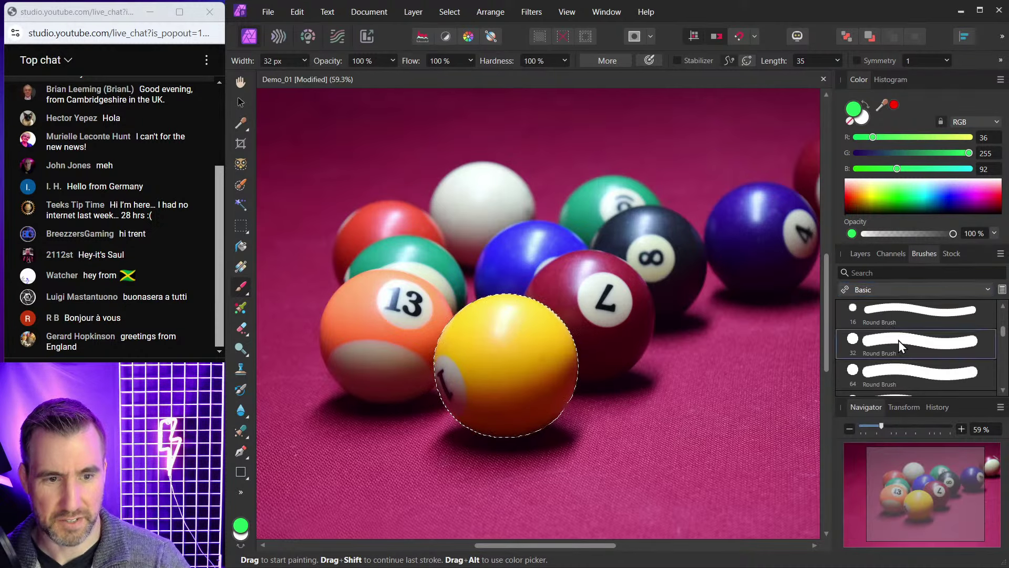
drag(626, 320, 663, 320)
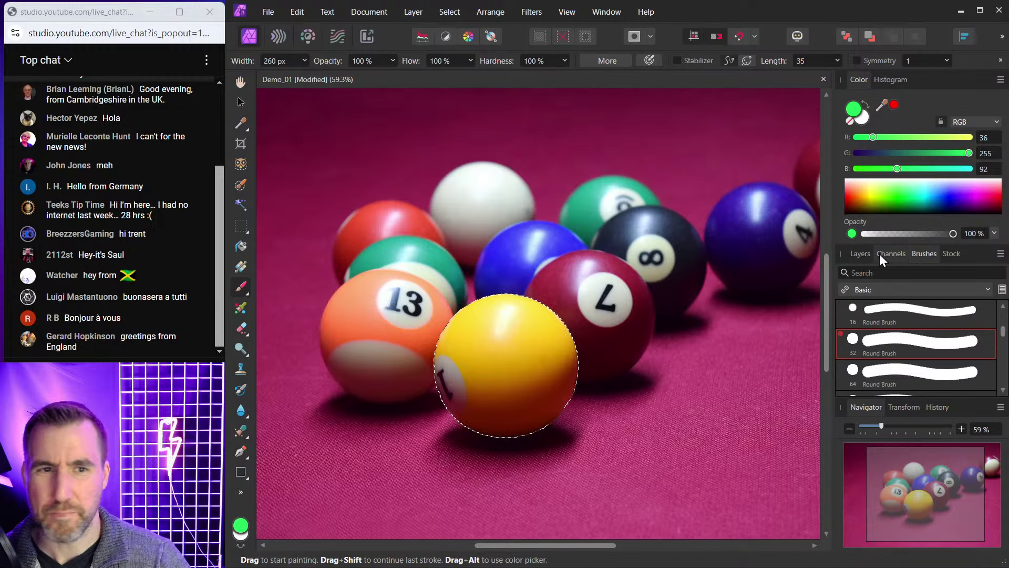
Paint the whole selected ball area solid green on the Soft Selection layer.
click(860, 253)
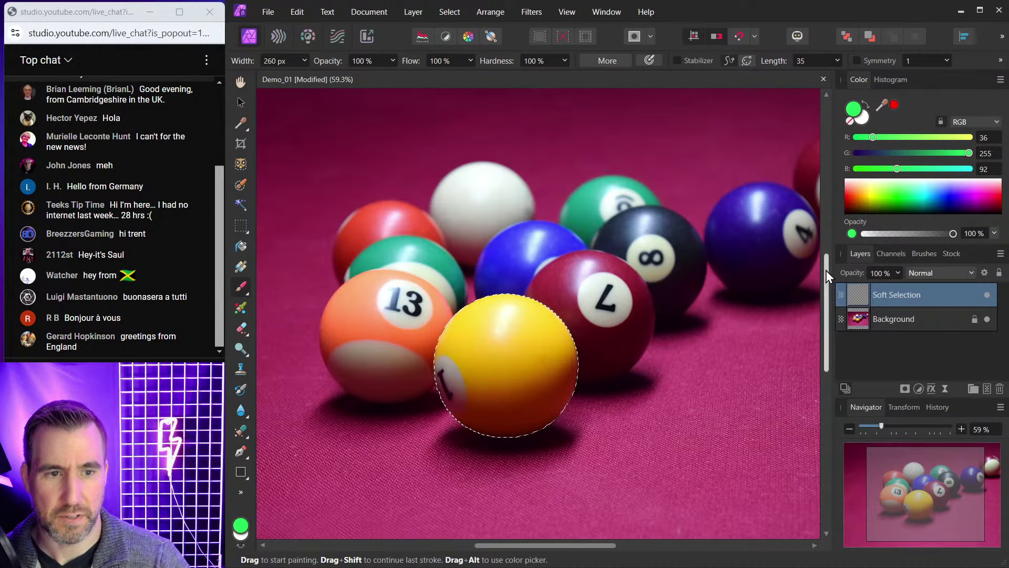
click(509, 336)
scroll(509, 336, up, 3)
mouse_move(526, 299)
mouse_down()
mouse_move(473, 326)
mouse_move(406, 440)
mouse_move(598, 439)
mouse_move(421, 473)
mouse_move(389, 452)
mouse_up()
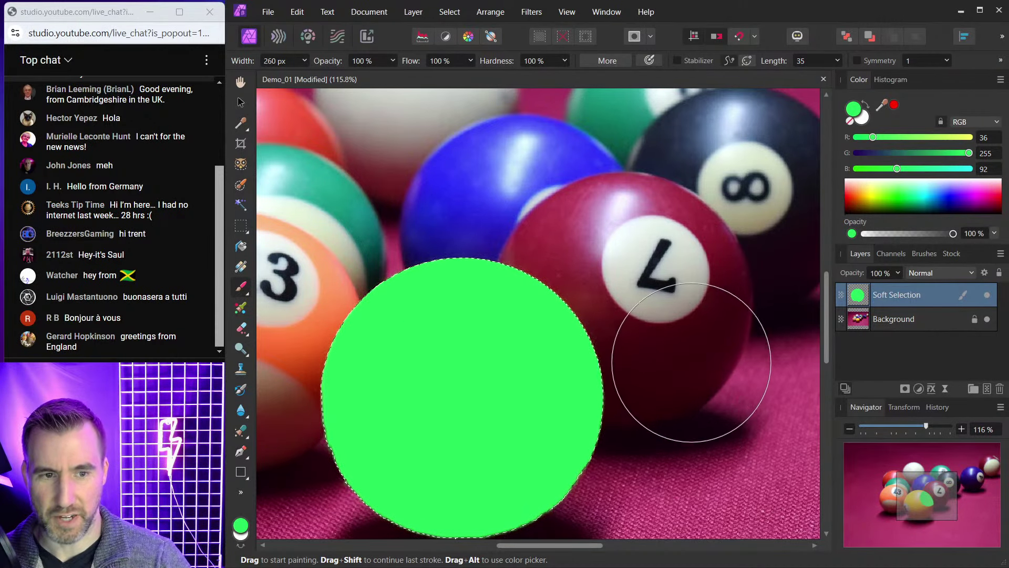
Clear the selection and reduce the Paint Brush width to 19 px.
key(ctrl+d)
click(574, 313)
scroll(574, 314, up, 3)
key(bracketleft)
key(bracketleft)
key(bracketleft)
key(bracketleft)
key(bracketleft)
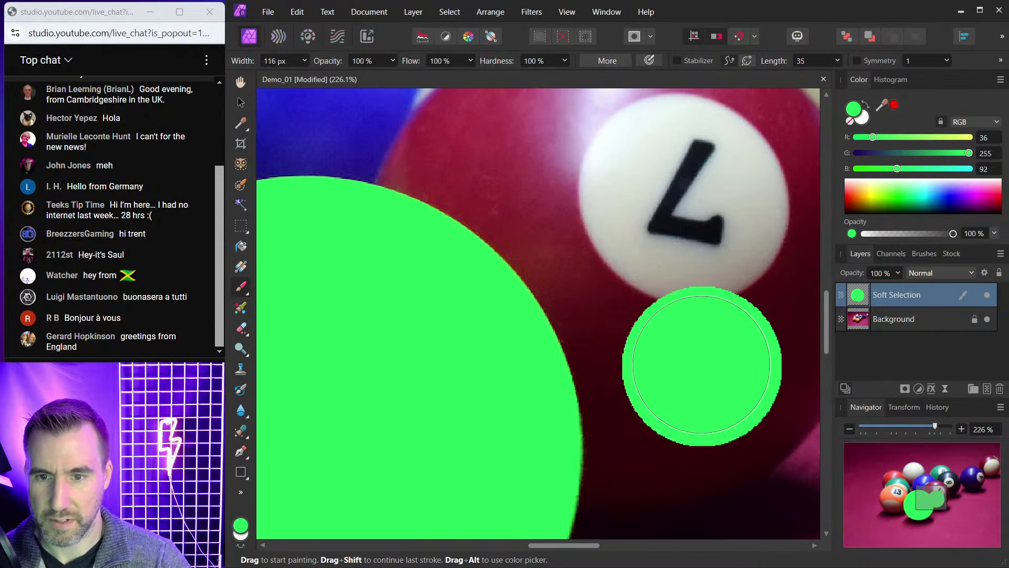
key(bracketleft)
key(bracketleft)
key(bracketleft)
key(bracketleft)
Examine the edge pixels of the green-painted front ball up close on its upper and outer sides.
scroll(568, 268, up, 4)
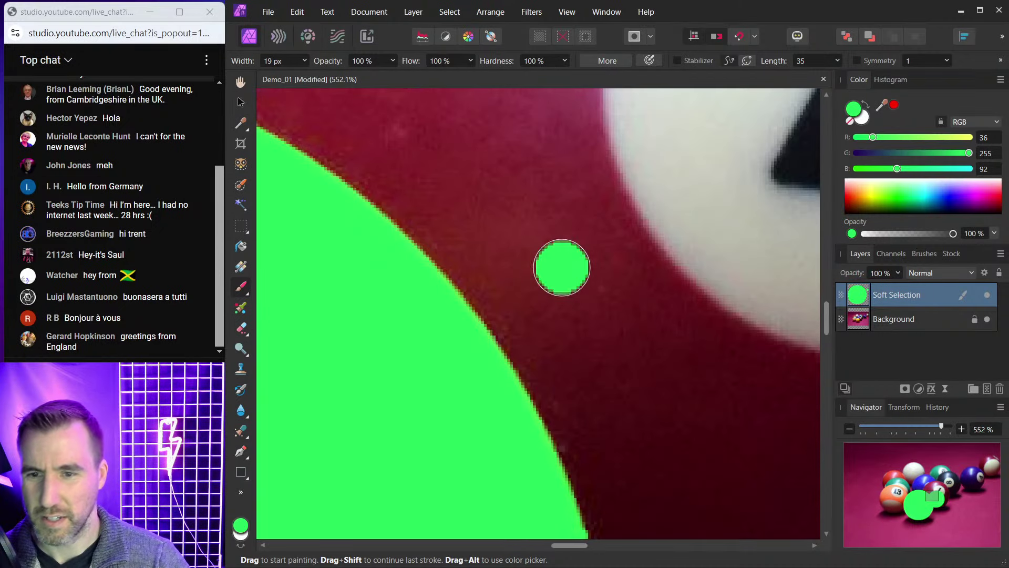
scroll(529, 275, up, 2)
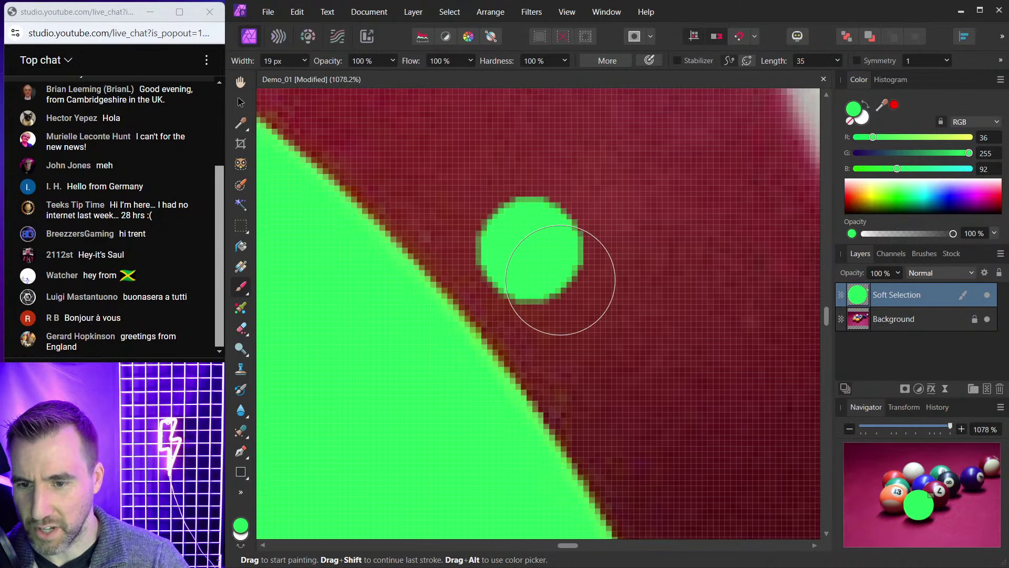
scroll(573, 287, down, 6)
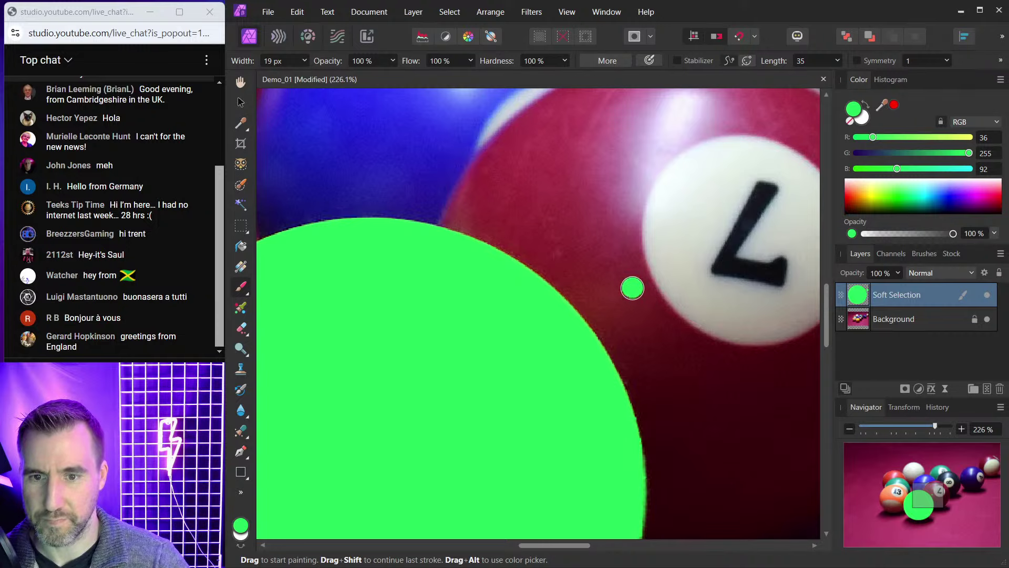
scroll(631, 322, up, 3)
scroll(629, 473, up, 3)
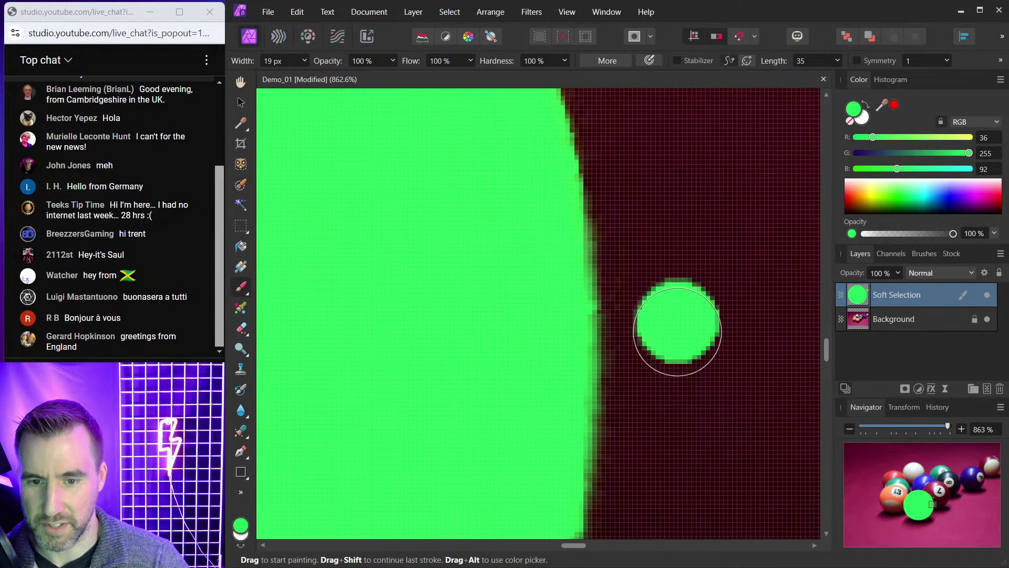
scroll(685, 332, down, 3)
scroll(684, 332, down, 5)
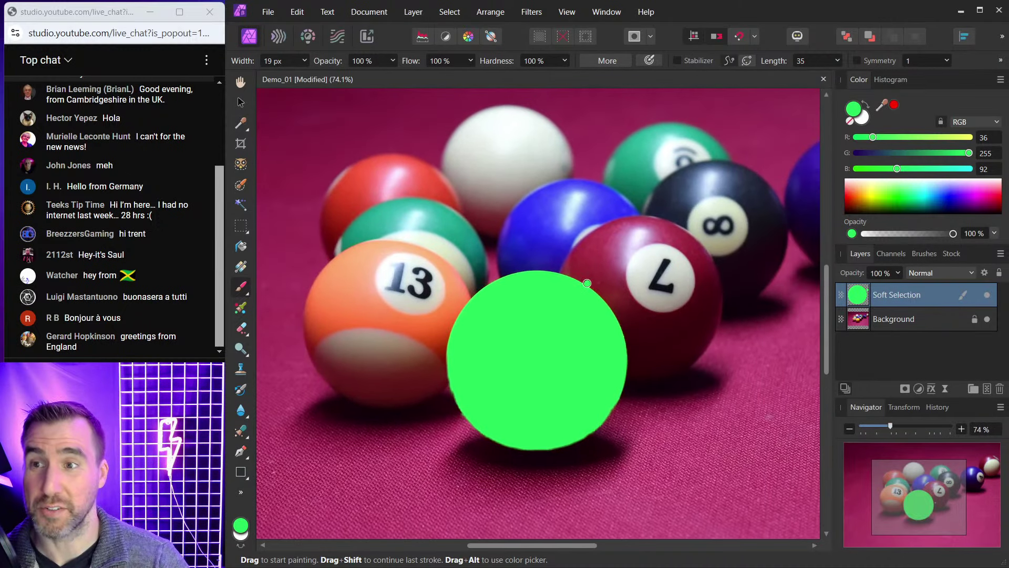
On the Background layer, select the black 8 ball with the Object Selection Tool and Soft Edges turned off.
click(874, 317)
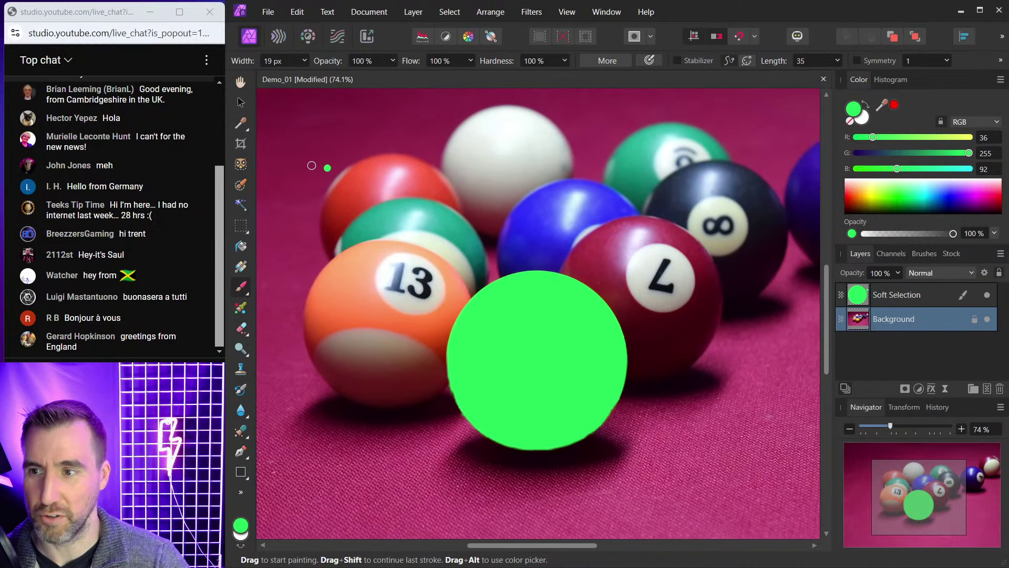
click(239, 163)
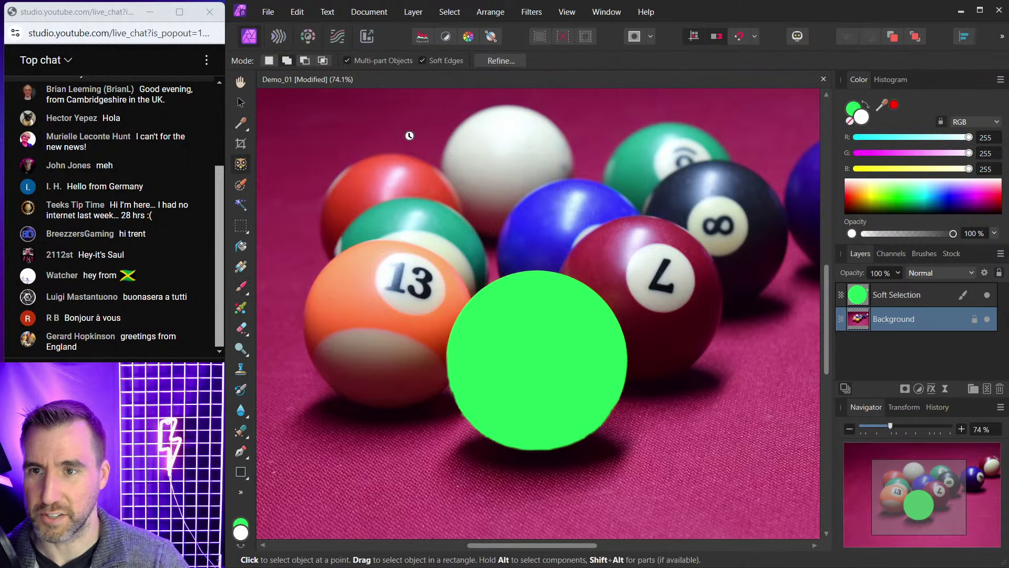
click(422, 61)
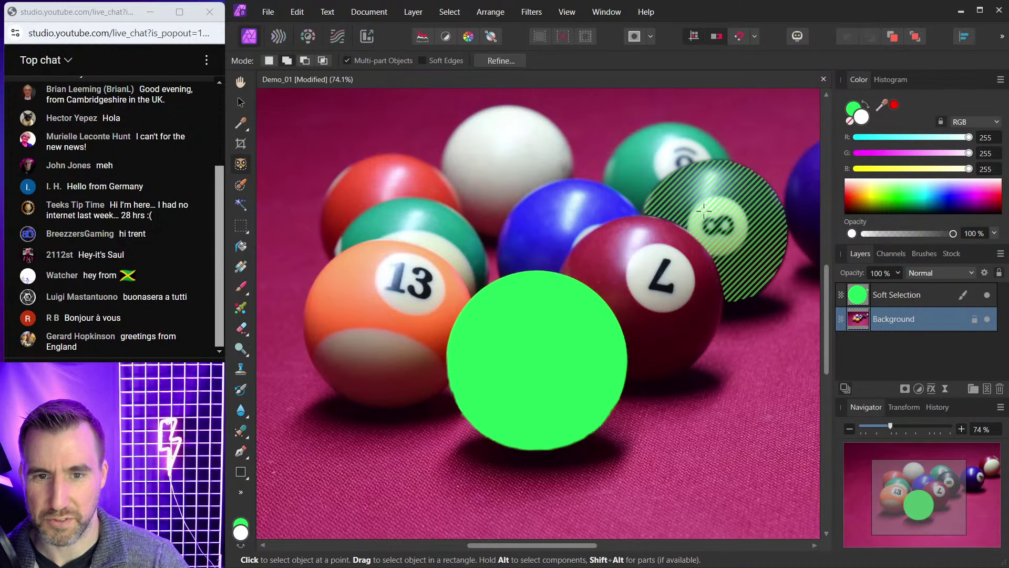
Add a new pixel layer above the Background and name it Hard Selection.
click(988, 389)
double_click(884, 318)
text(H)
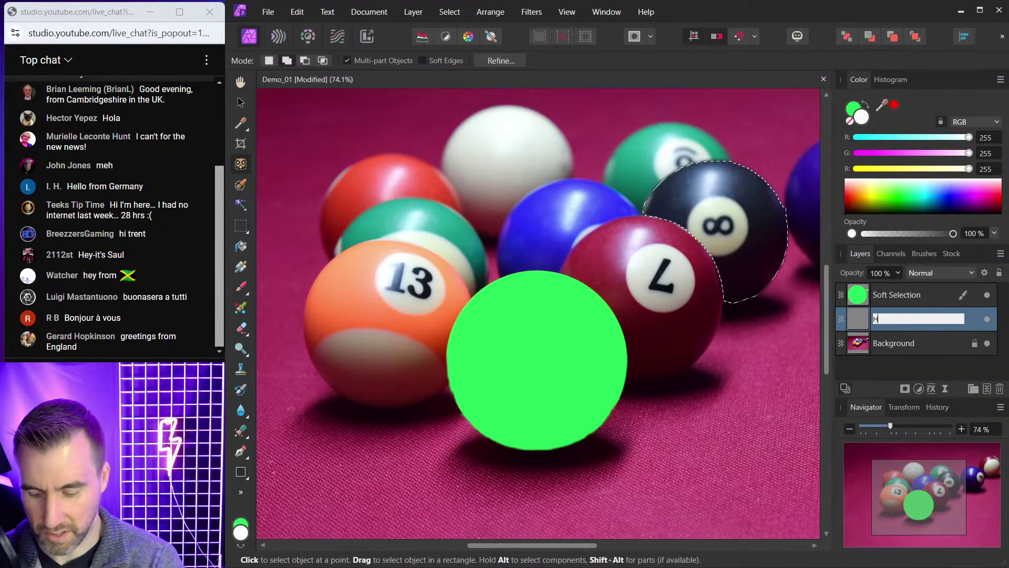
key(BackSpace)
key(BackSpace)
key(BackSpace)
key(BackSpace)
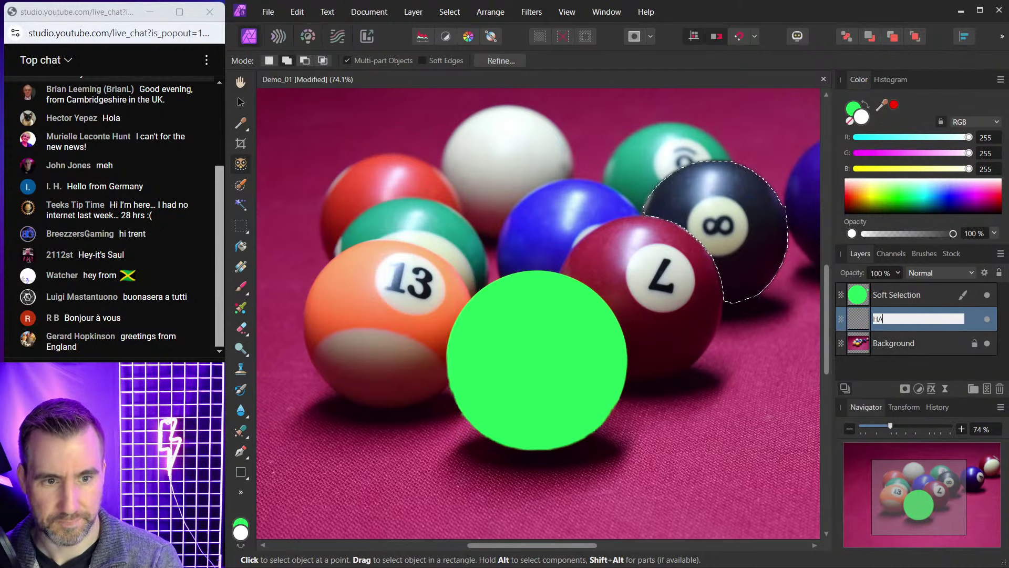
key(BackSpace)
key(BackSpace)
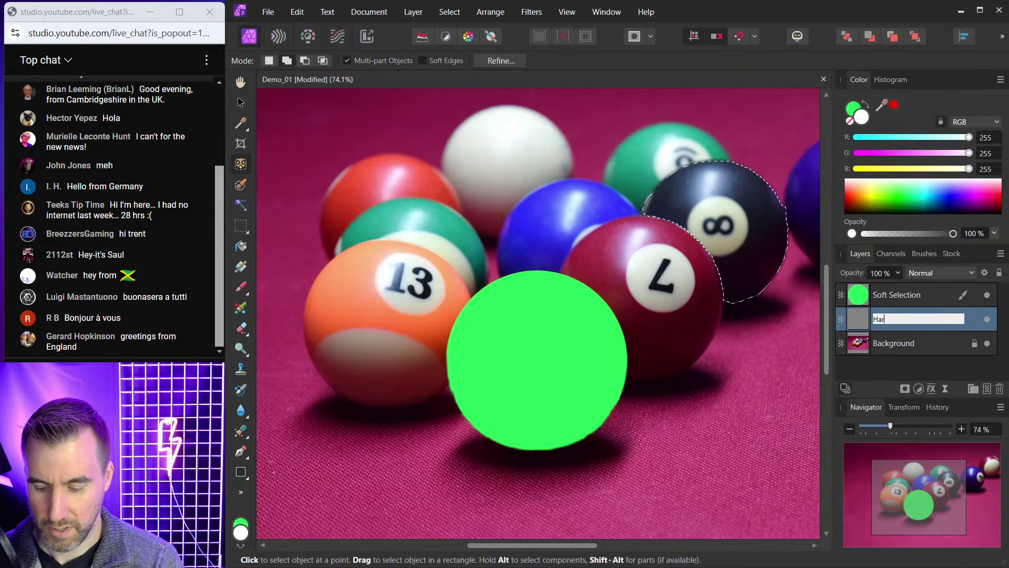
text(rd Selection)
key(Return)
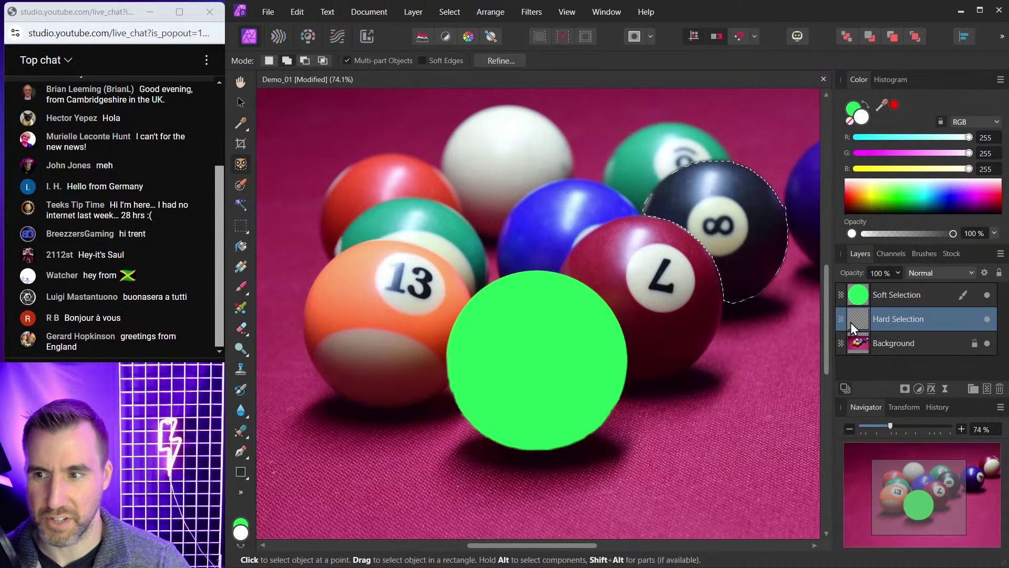
Paint the selected 8 ball area solid green with the brush enlarged to about 119 px and clear the selection.
click(239, 287)
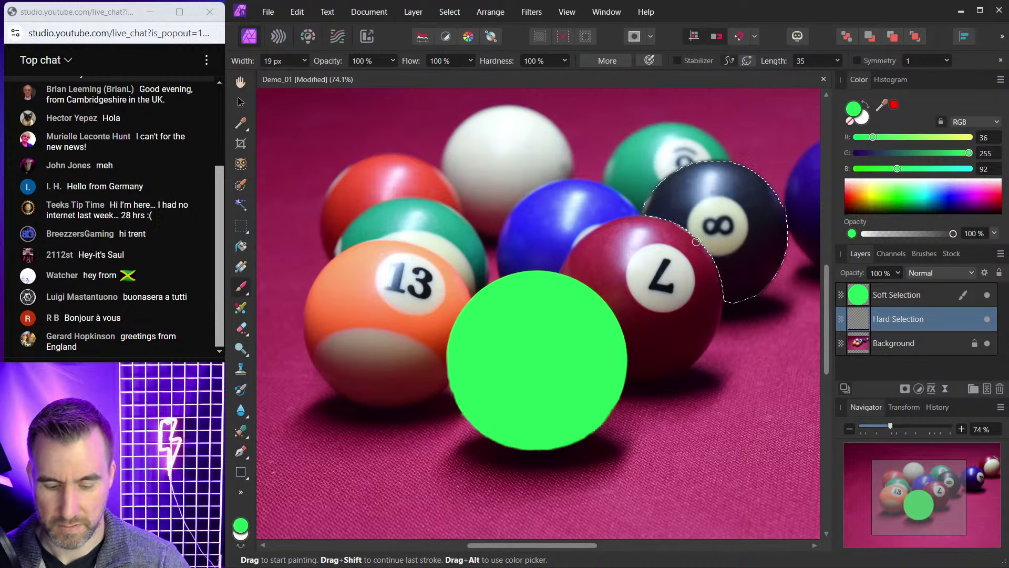
mouse_move(666, 189)
mouse_down()
mouse_move(774, 149)
mouse_move(710, 209)
mouse_move(715, 227)
mouse_move(753, 221)
mouse_move(742, 277)
mouse_up()
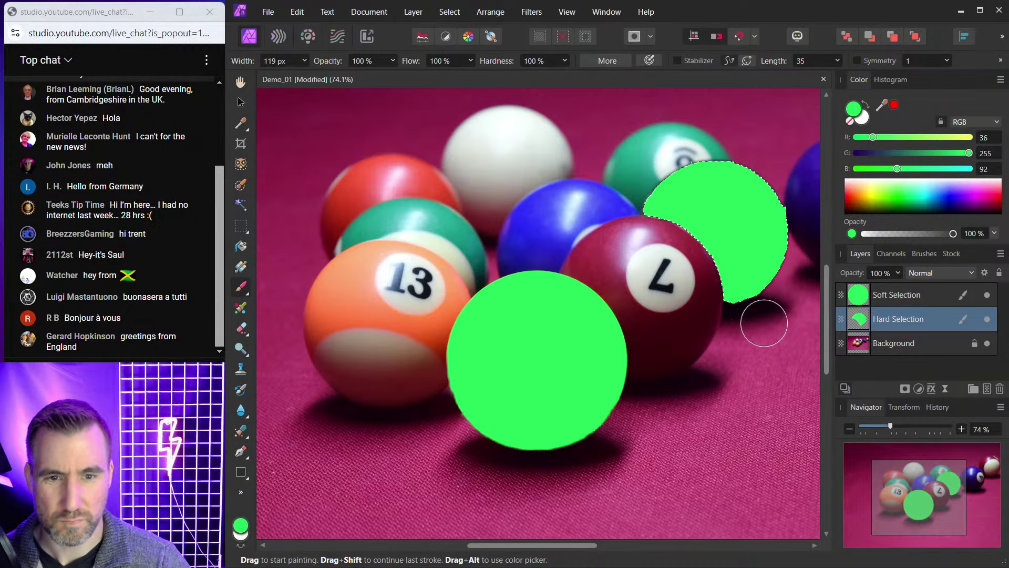
scroll(743, 278, up, 5)
scroll(672, 325, up, 3)
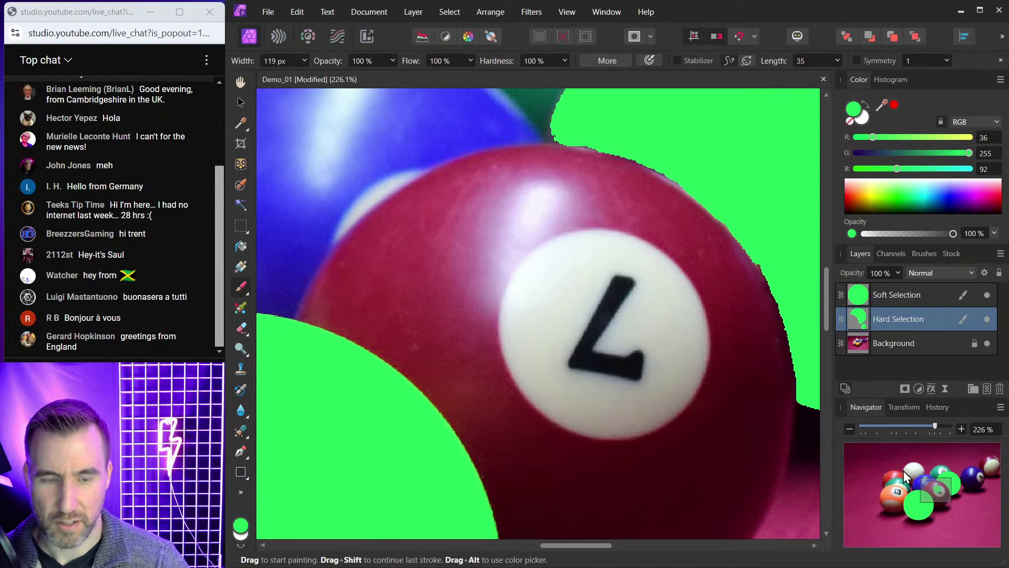
Reduce the Paint Brush width to 9 px.
key(bracketleft)
key(bracketleft)
key(bracketleft)
key(bracketleft)
key(bracketleft)
key(bracketleft)
key(bracketleft)
key(bracketleft)
key(bracketleft)
key(bracketleft)
key(bracketleft)
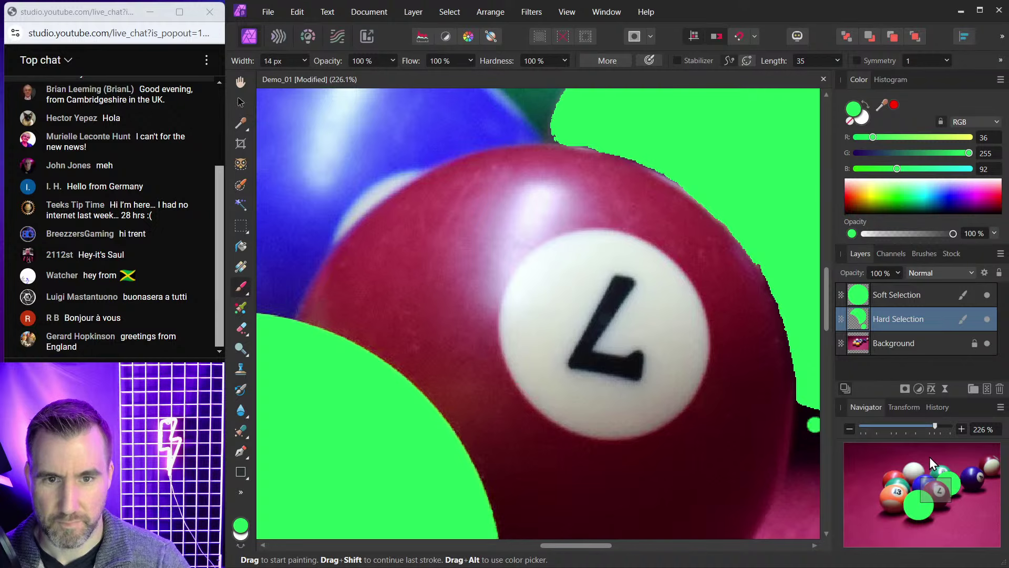
scroll(658, 317, up, 2)
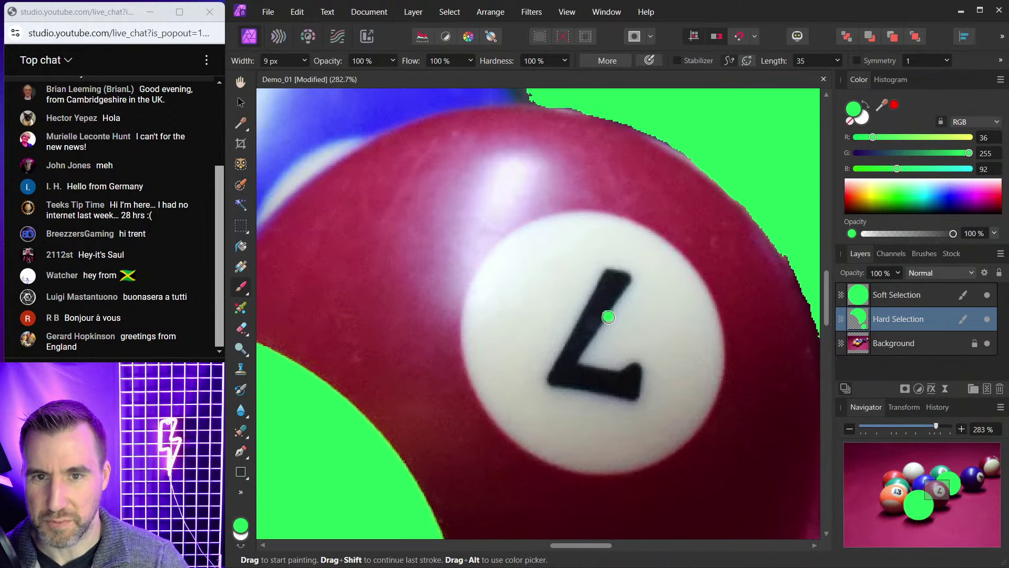
Compare the hard edge of the green 8 ball area with the soft edge of the green front ball.
drag(617, 324, 630, 310)
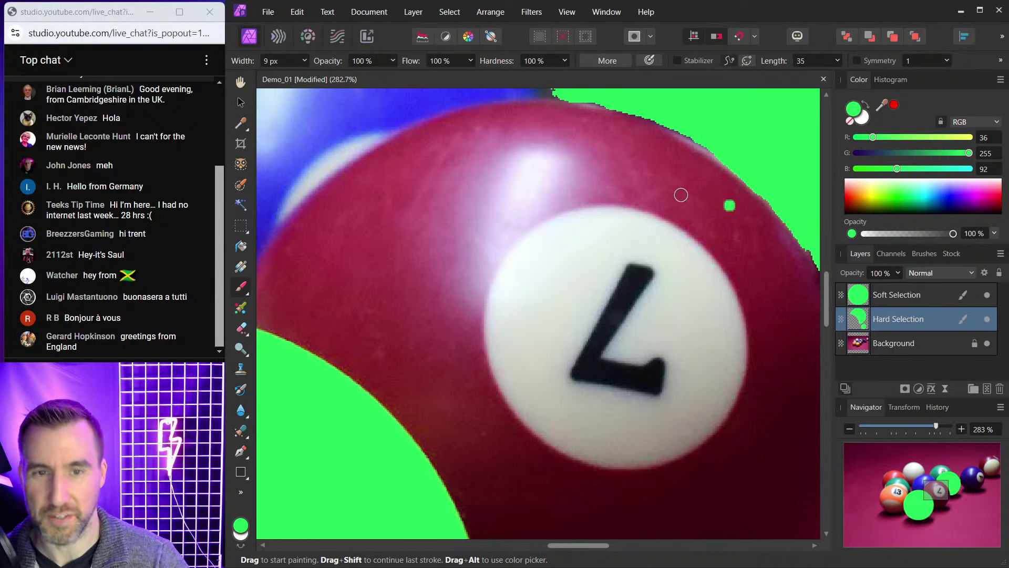
scroll(477, 349, down, 3)
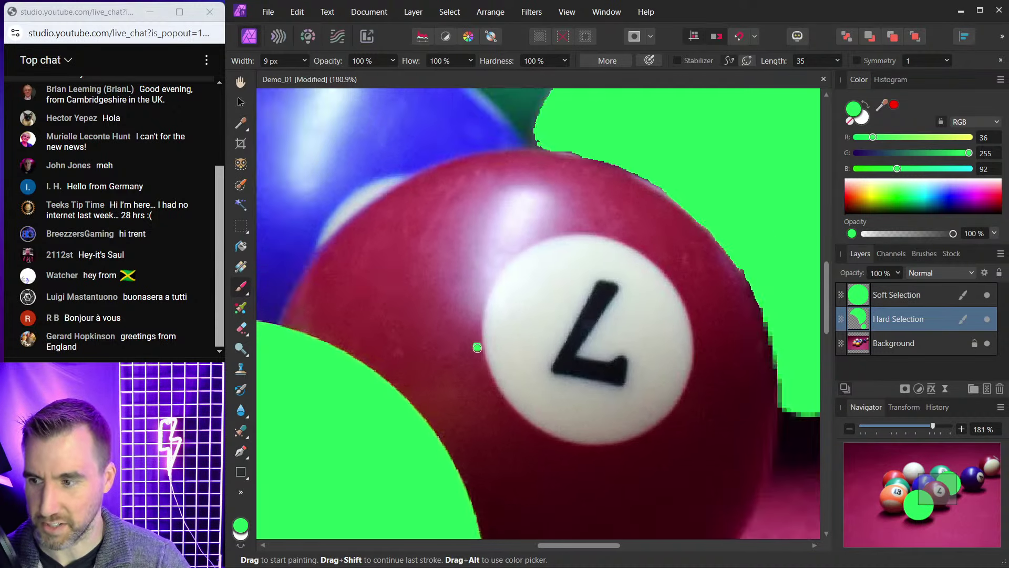
scroll(478, 347, down, 2)
scroll(550, 352, down, 1)
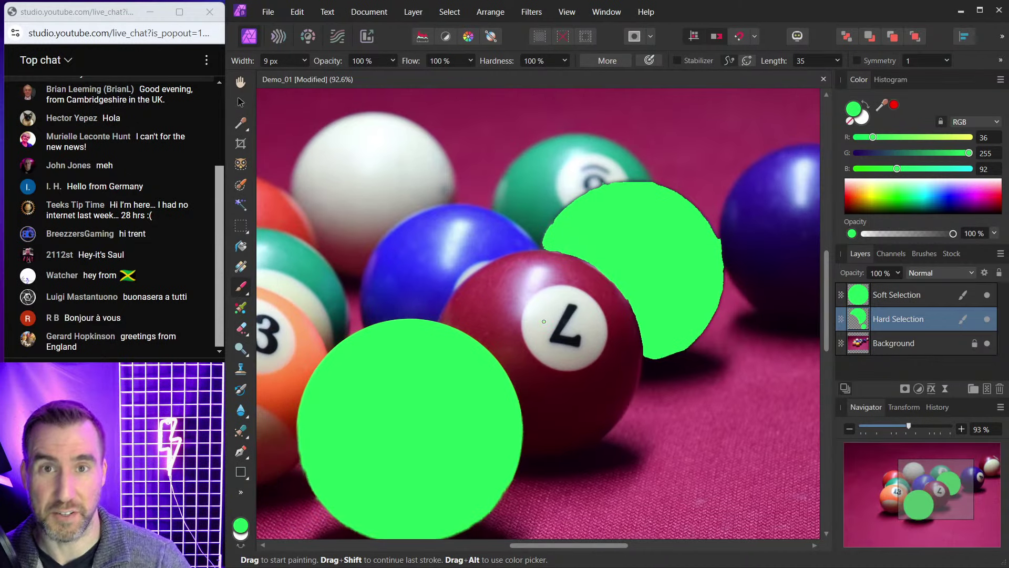
scroll(552, 330, down, 1)
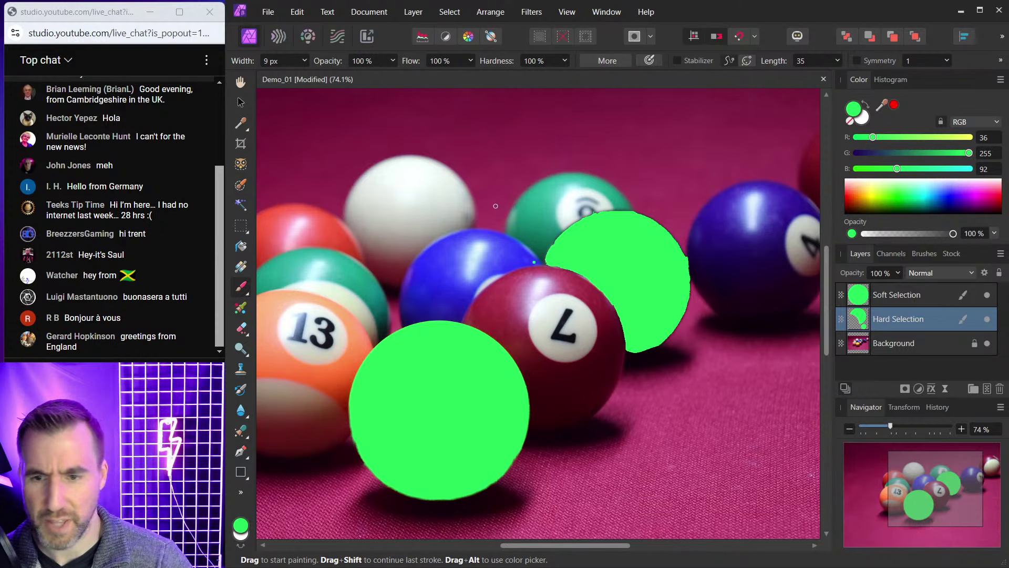
Open the Demo_02 photo of the woman in a red top and activate the Object Selection Tool.
click(241, 164)
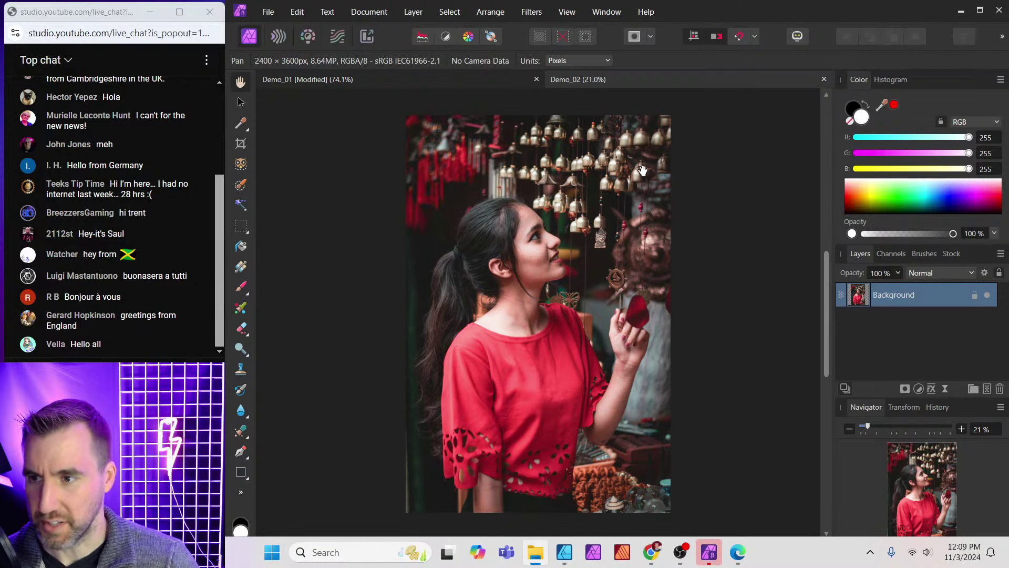
click(240, 165)
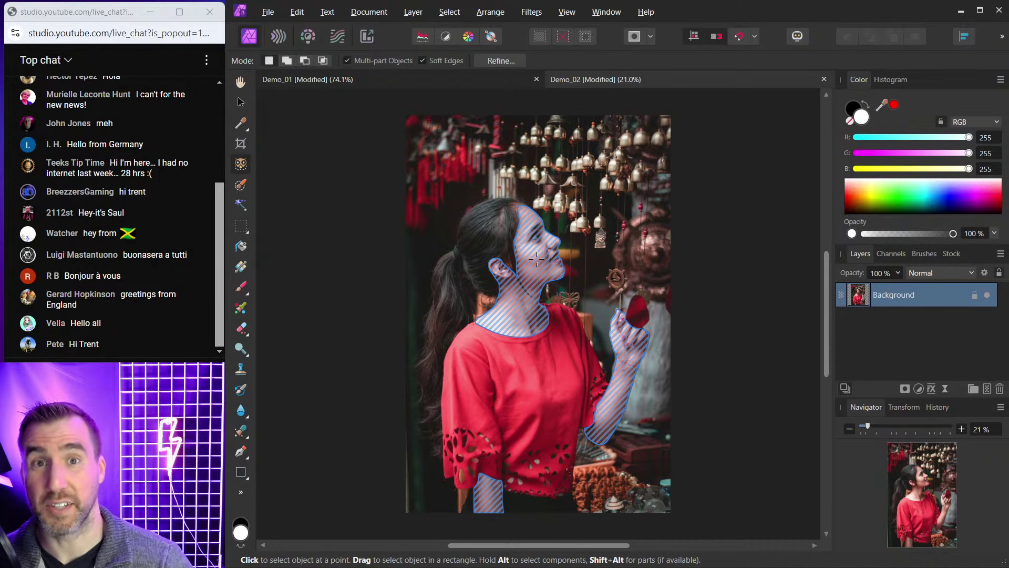
Preview the whole woman as an object selection and compare it with only her skin as a component.
key(alt)
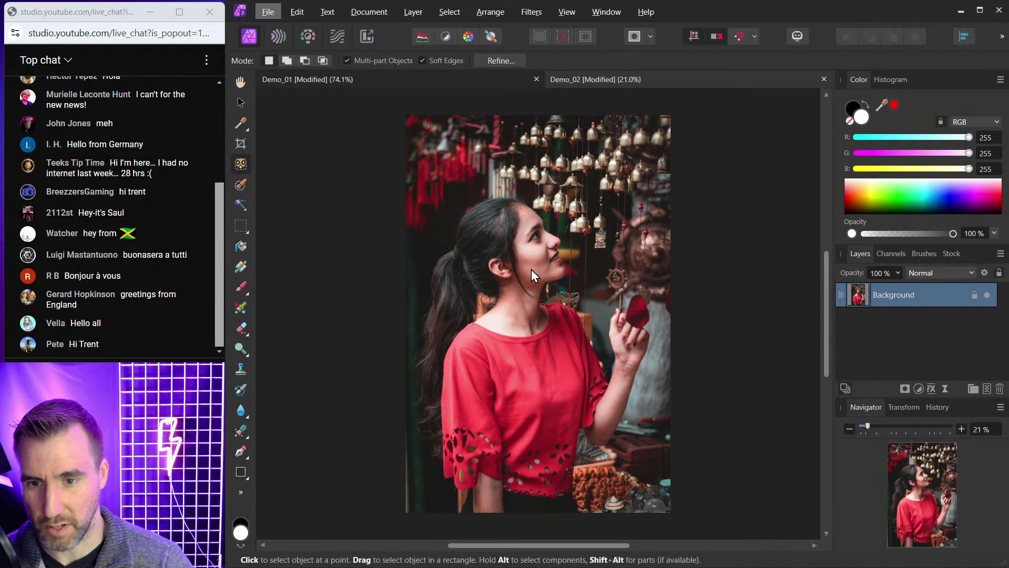
key(alt)
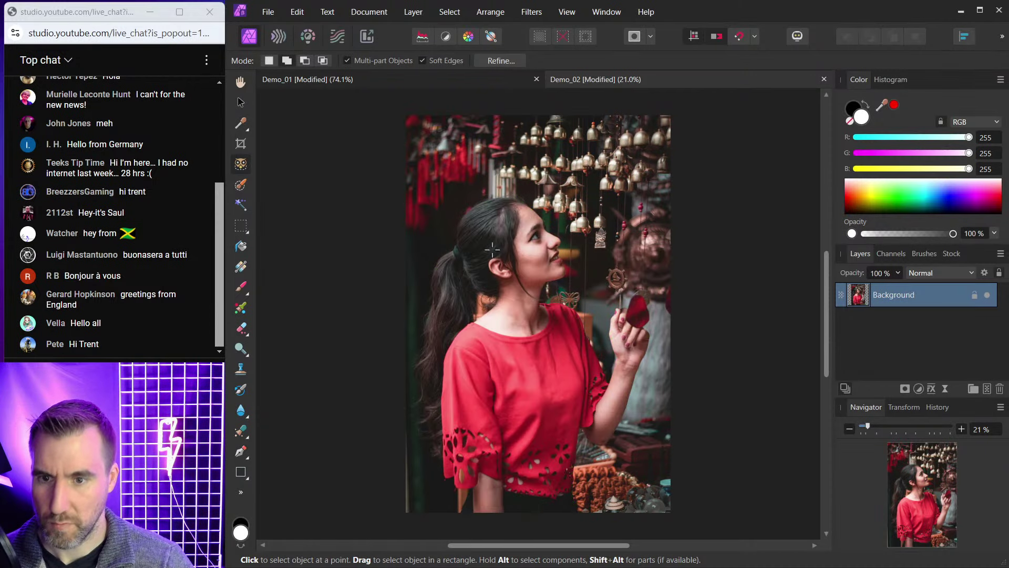
click(537, 264)
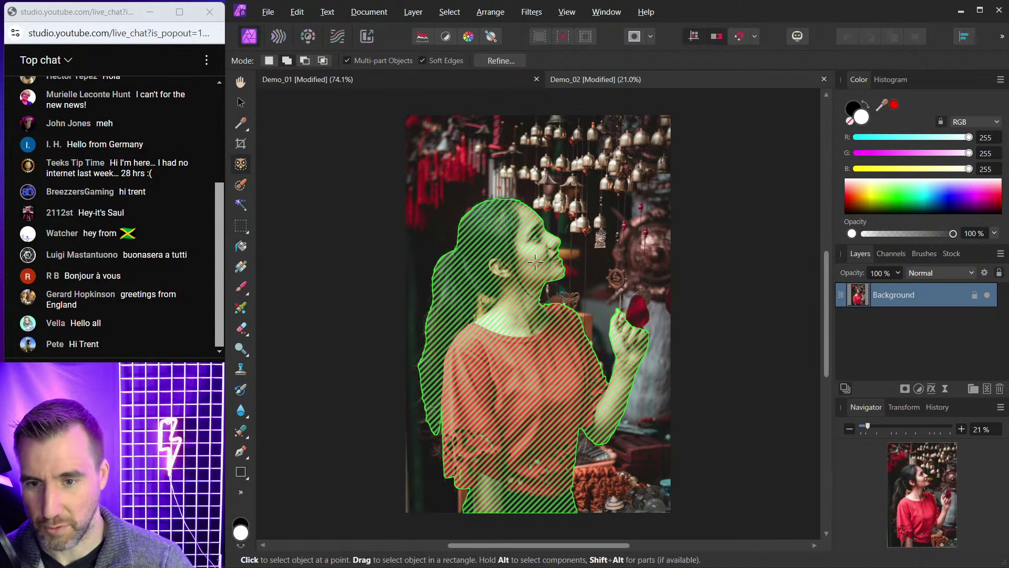
key(alt)
alt+click(537, 261)
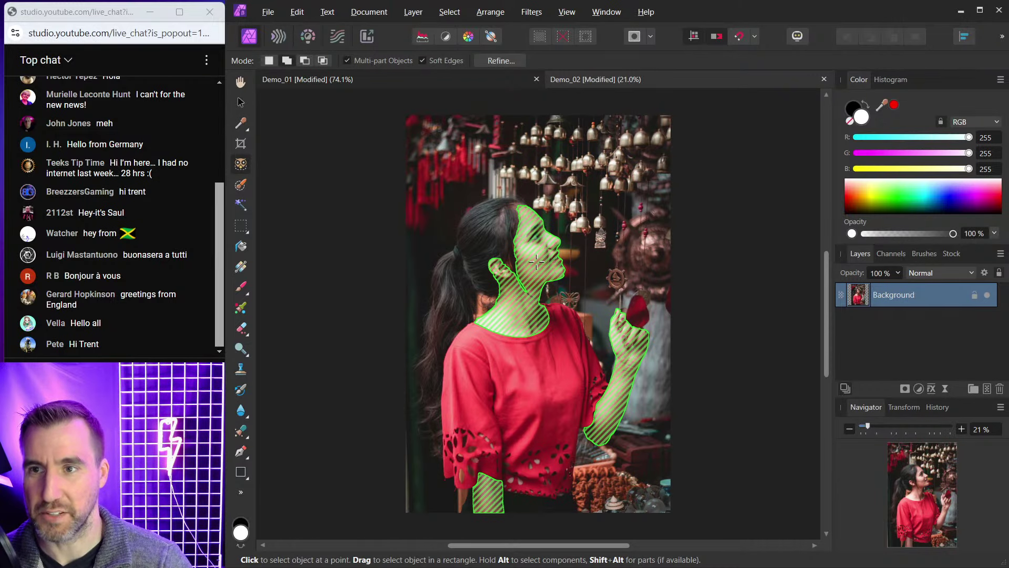
key(ctrl+d)
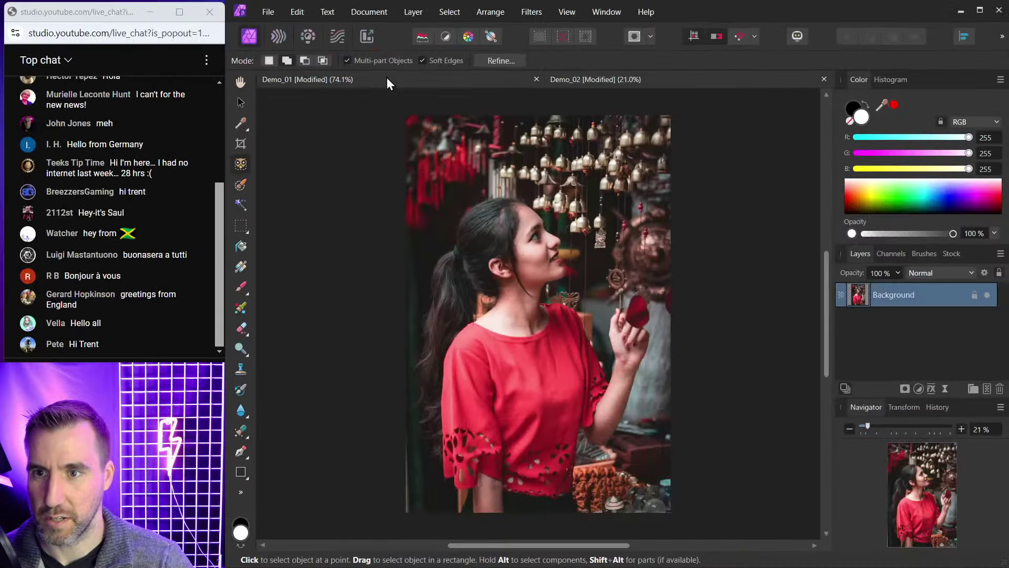
Preview only the woman's face and neck as a single part for selection.
click(737, 473)
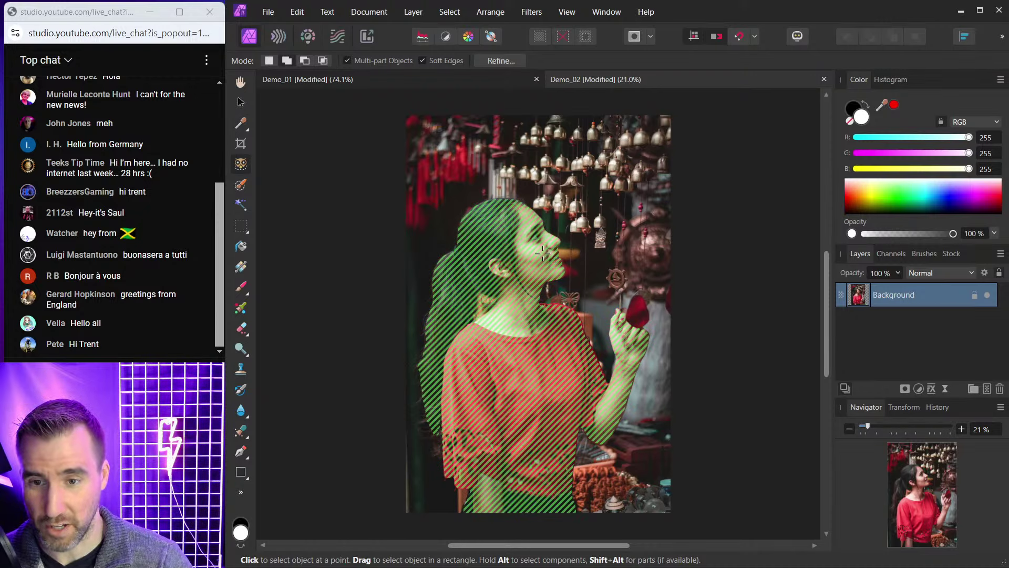
key(alt)
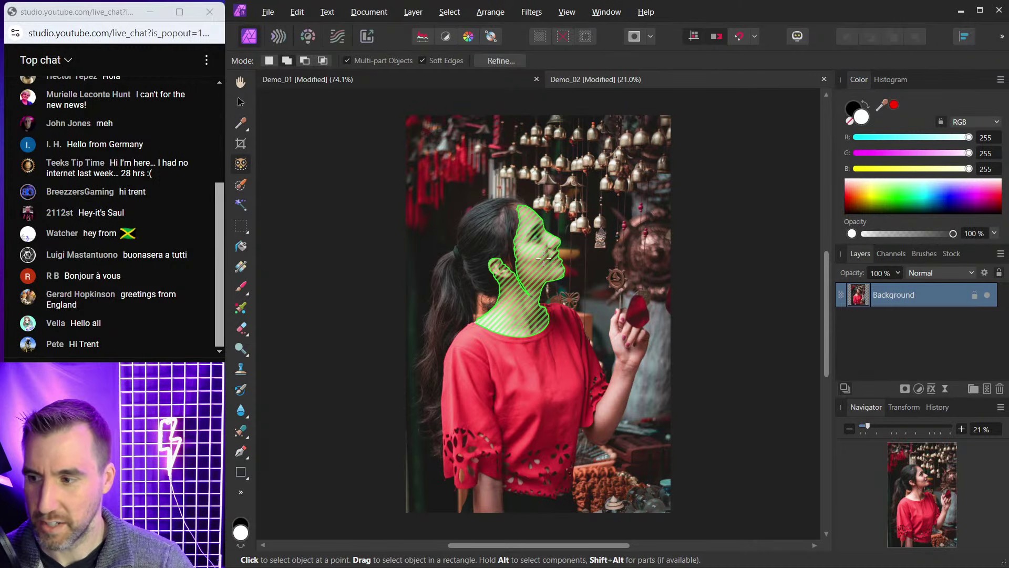
Preview the whole woman from her torso and compare it with only the red top as a component.
click(544, 362)
scroll(544, 362, up, 1)
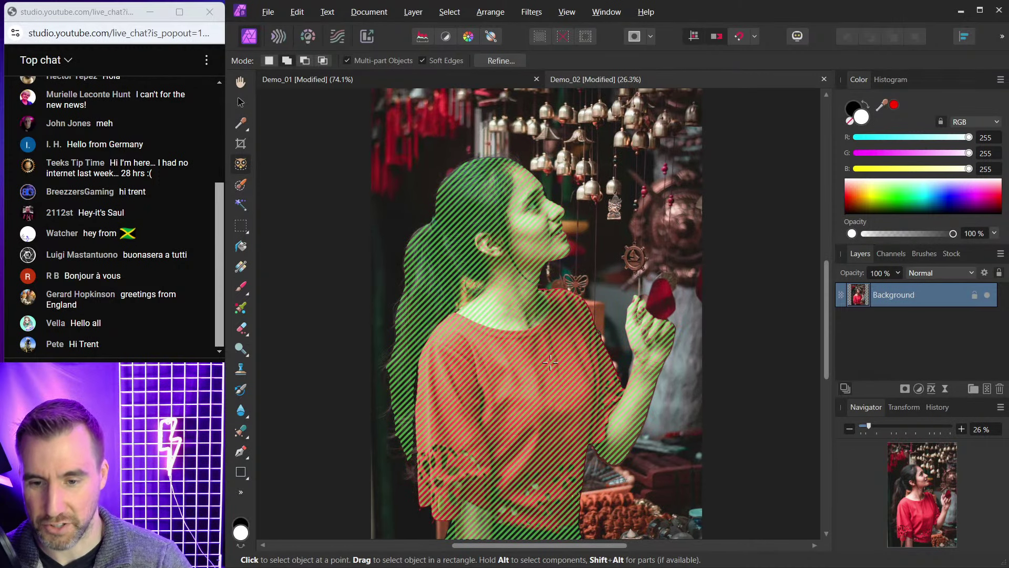
key(ctrl+d)
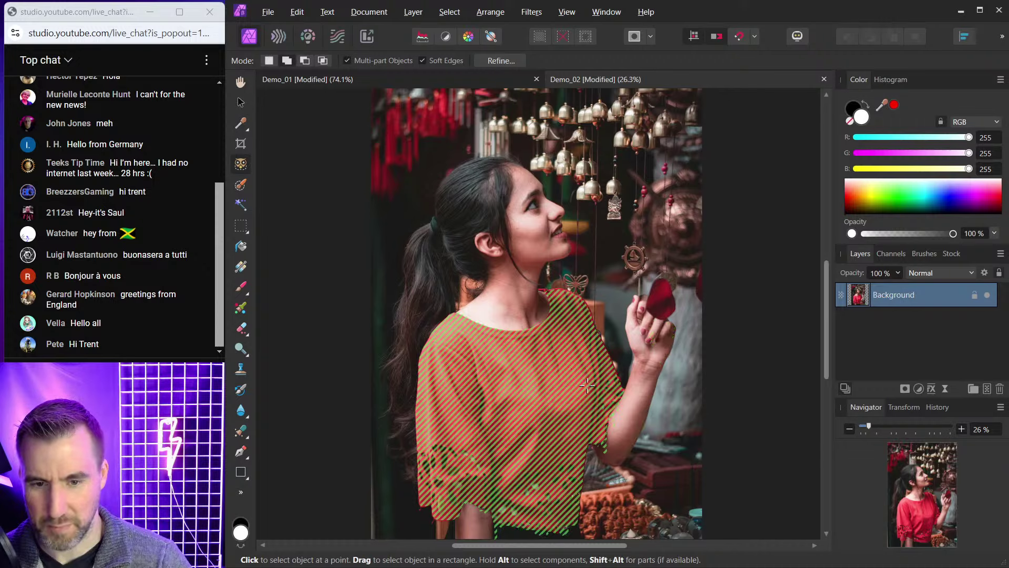
click(497, 348)
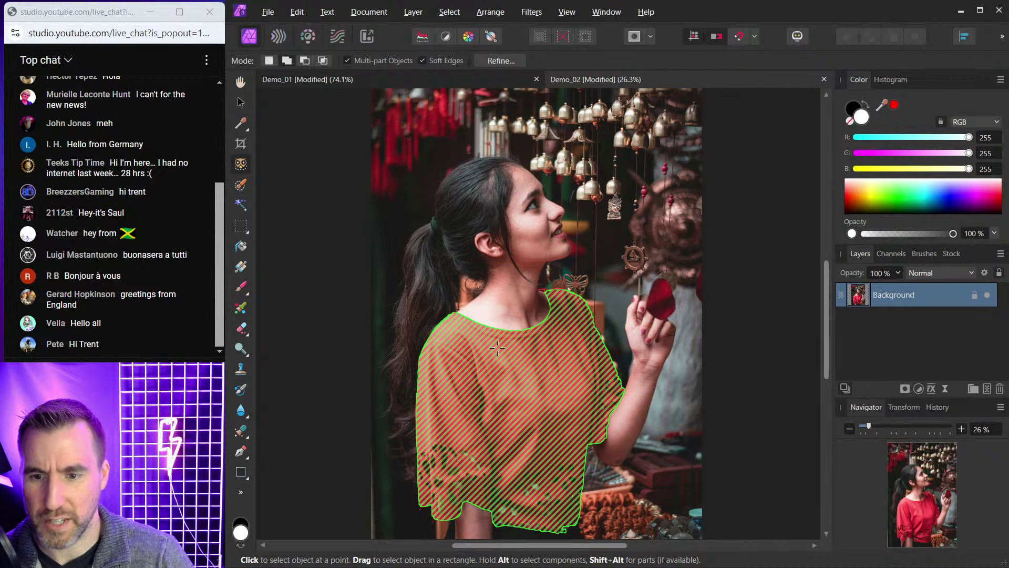
key(alt)
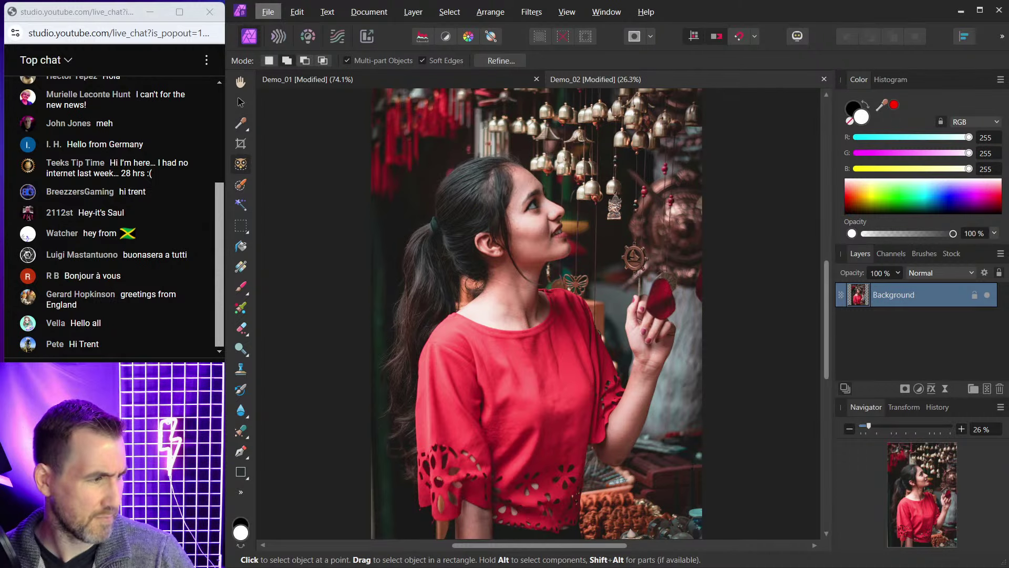
Open the Demo_02_B road photo and select both grass fields beside the road with the Object Selection Tool.
key(alt)
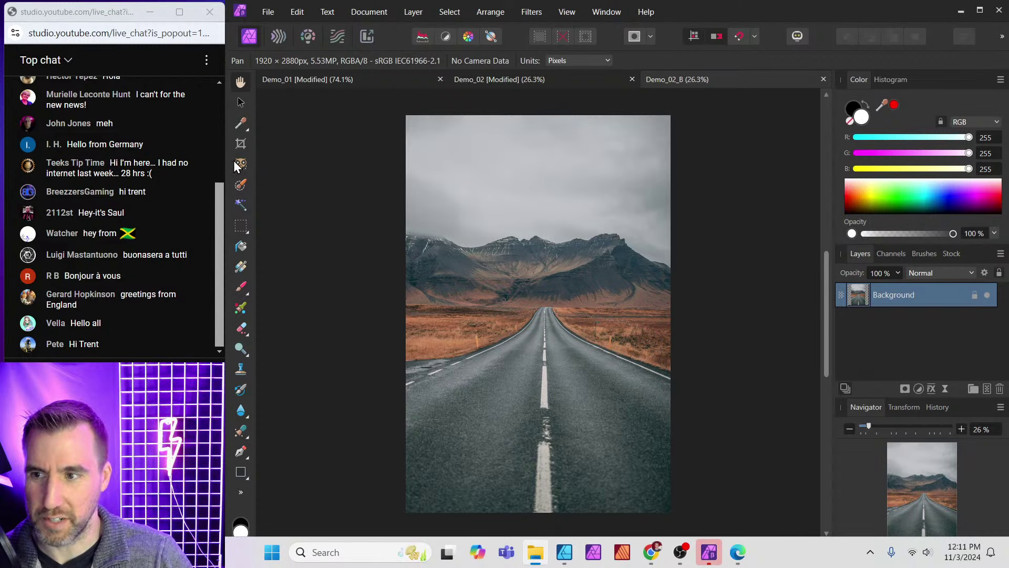
scroll(434, 203, up, 3)
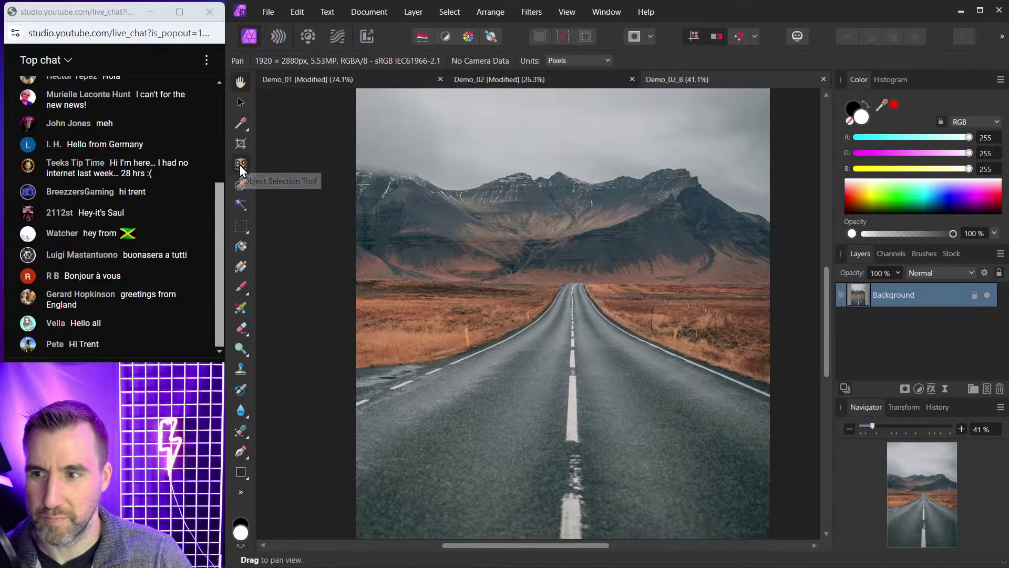
click(240, 164)
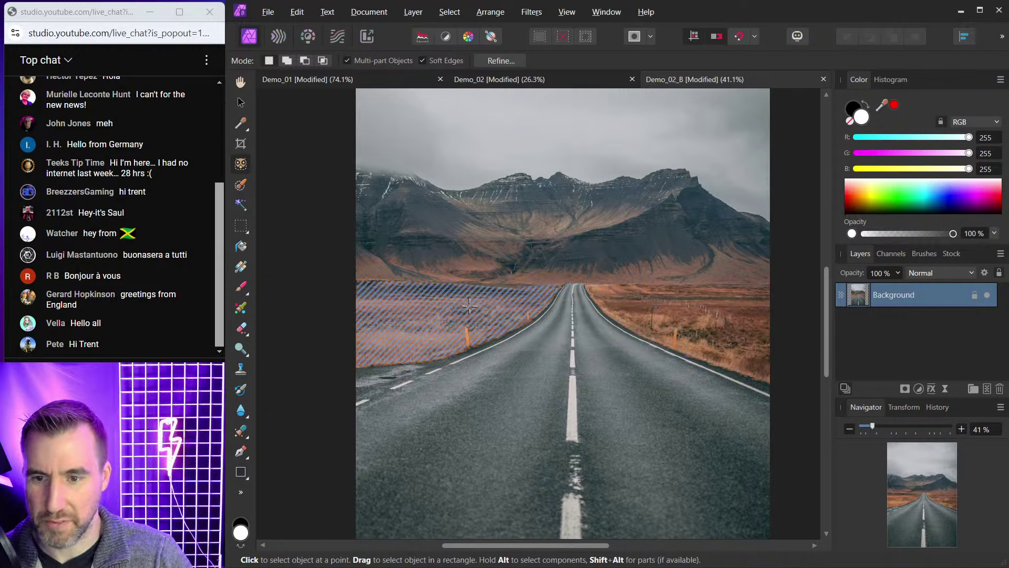
key(alt)
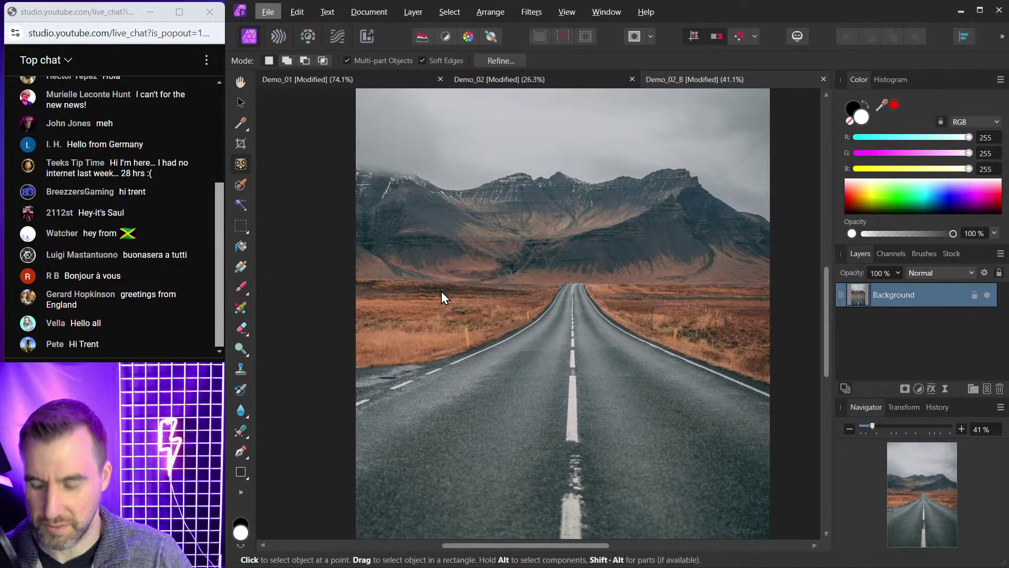
key(alt)
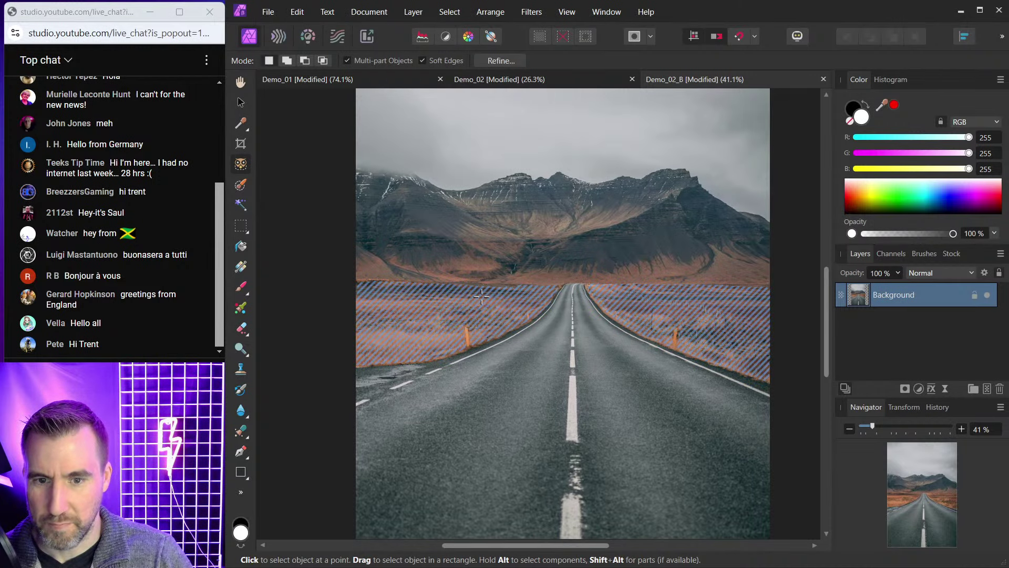
click(482, 297)
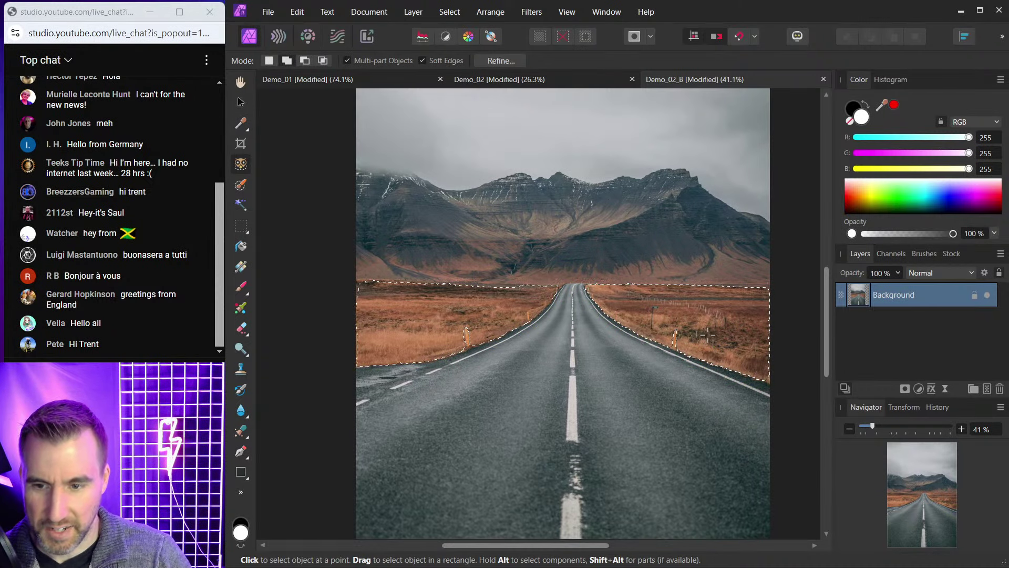
Examine the field selection's edges around the orange roadside post and preview the road as another object.
scroll(711, 332, up, 5)
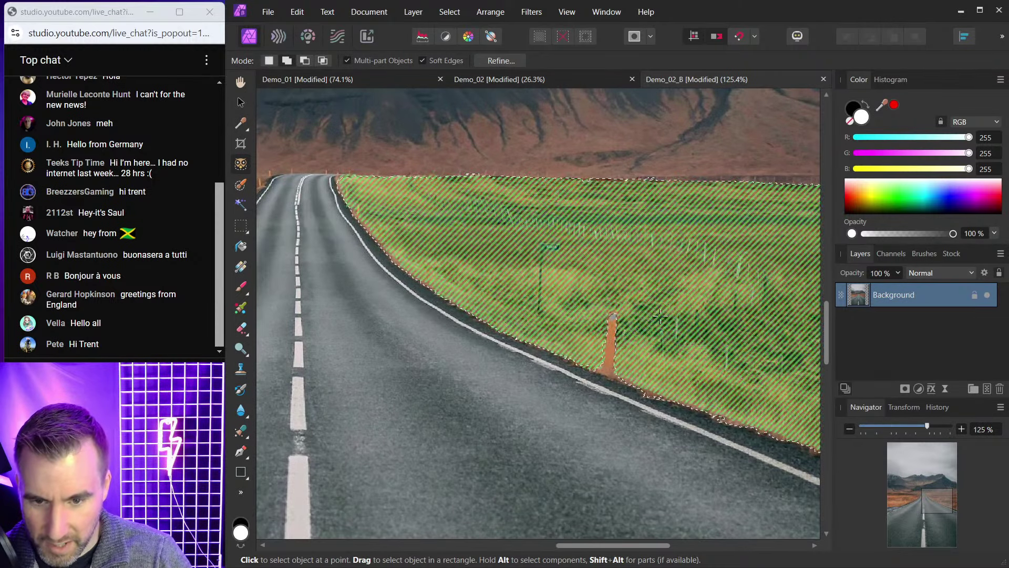
scroll(657, 325, up, 3)
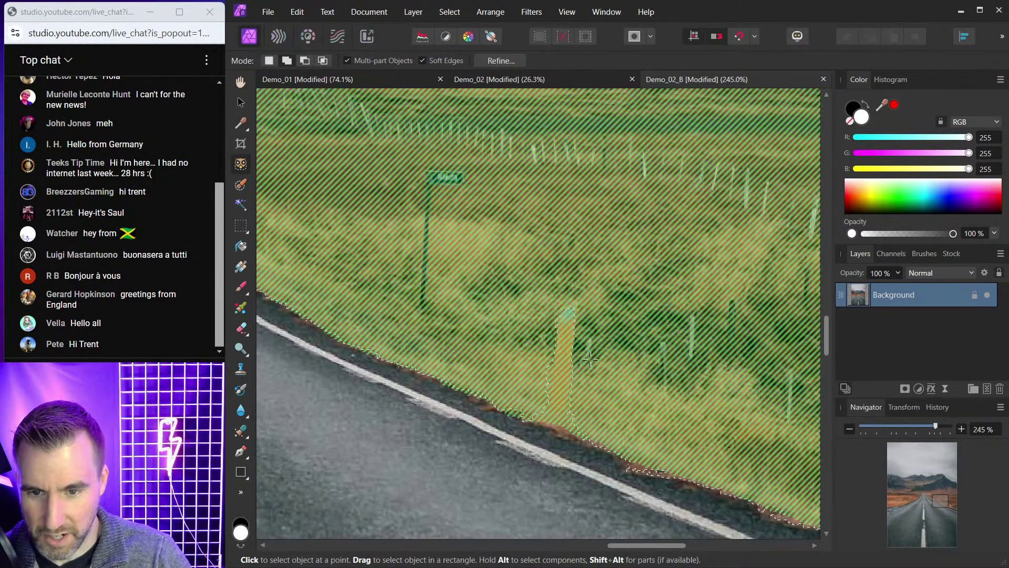
scroll(572, 367, down, 7)
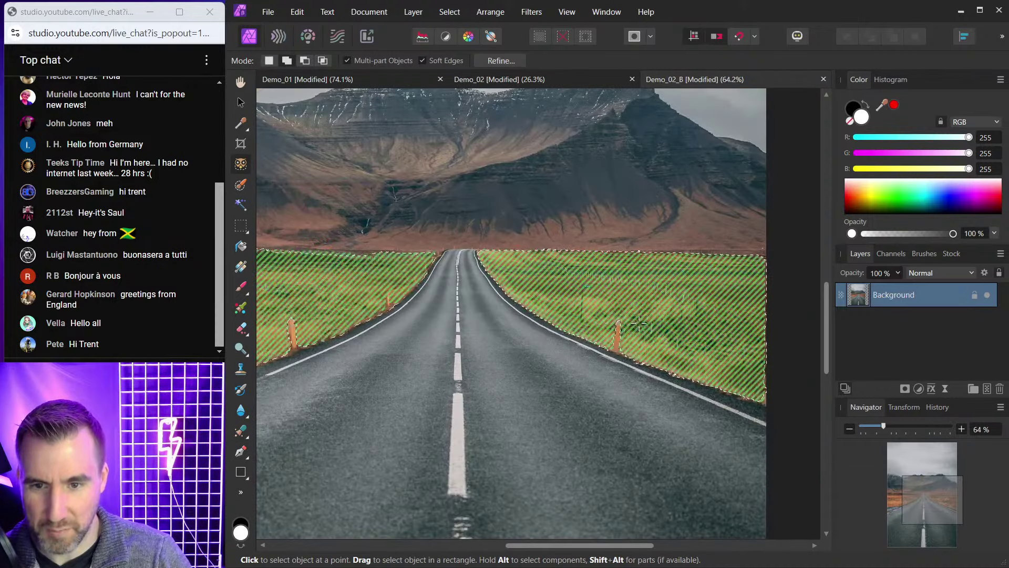
scroll(621, 286, down, 2)
scroll(620, 286, left, 2)
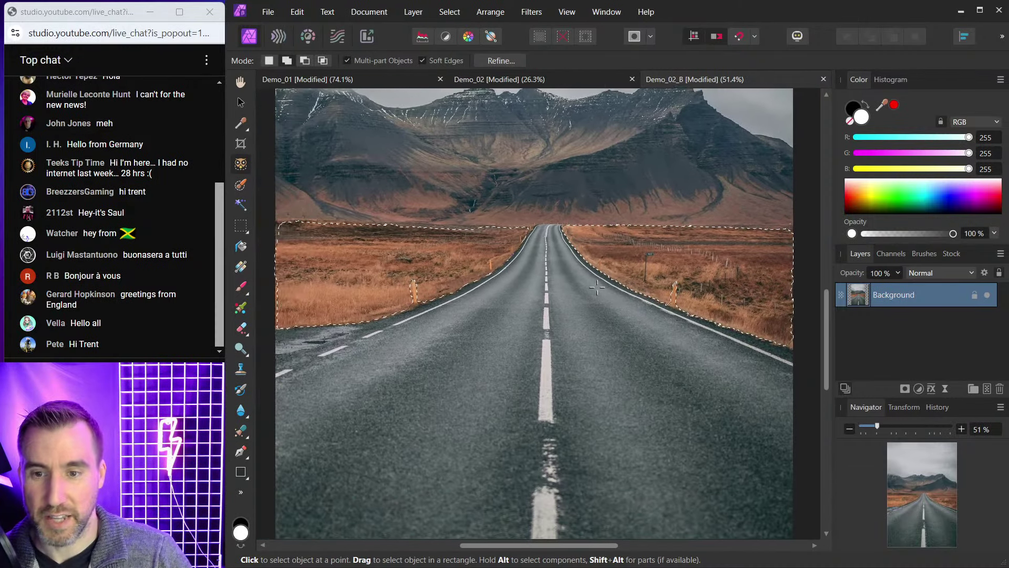
scroll(586, 262, down, 1)
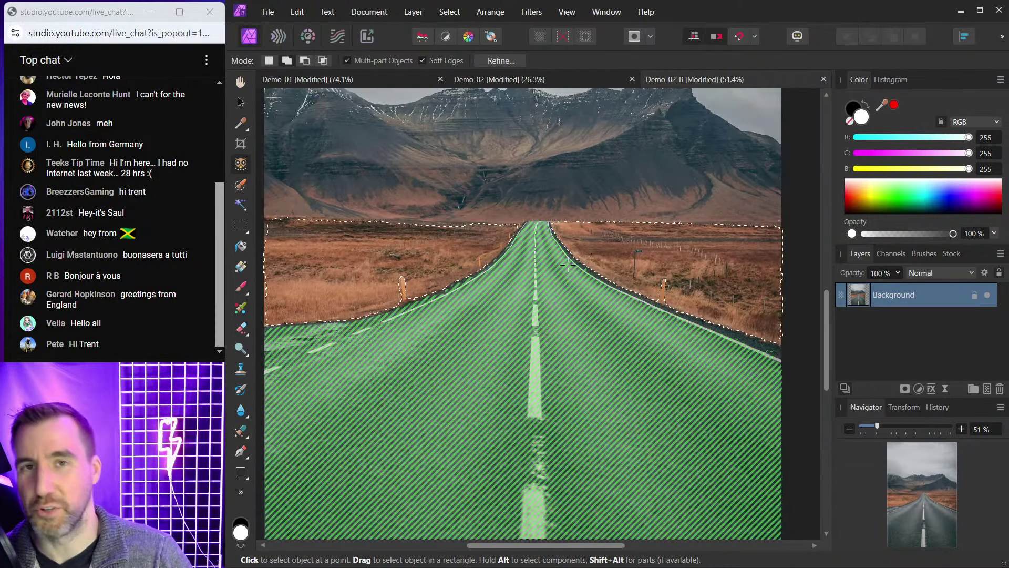
scroll(559, 249, down, 1)
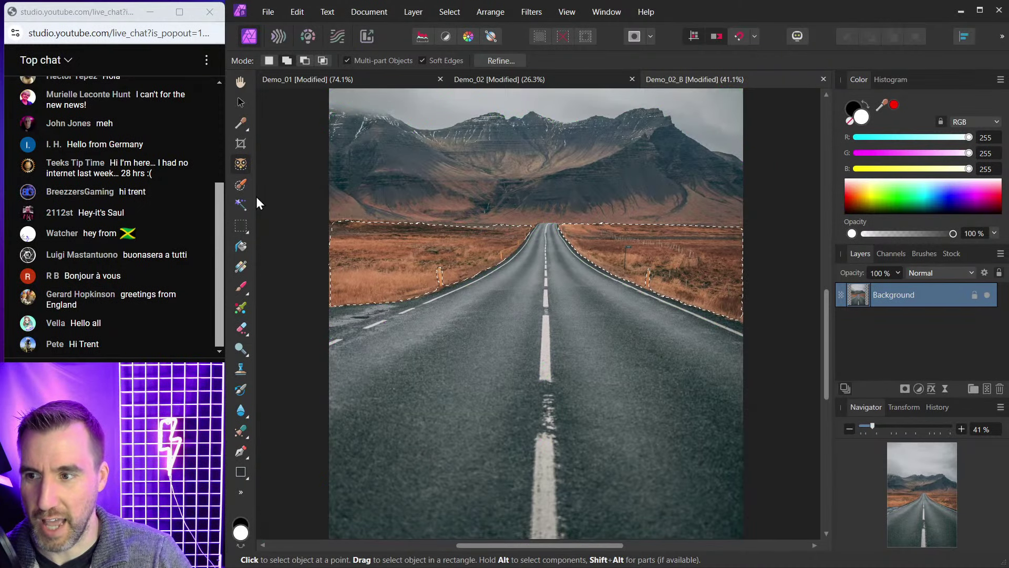
Try a rectangular marquee near the left orange post after checking the Freehand Selection Tool's polygonal type, and undo it.
click(239, 222)
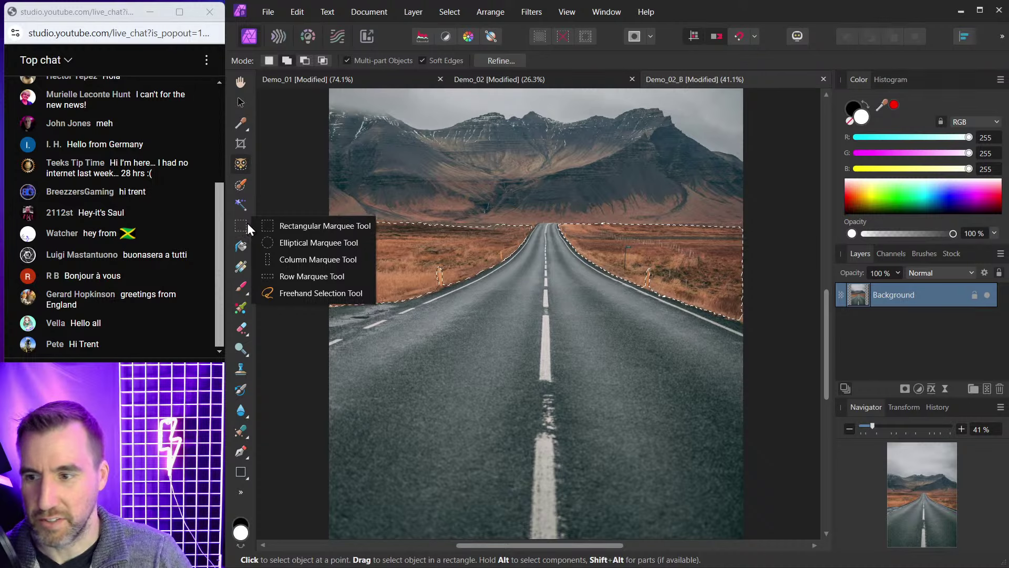
click(307, 294)
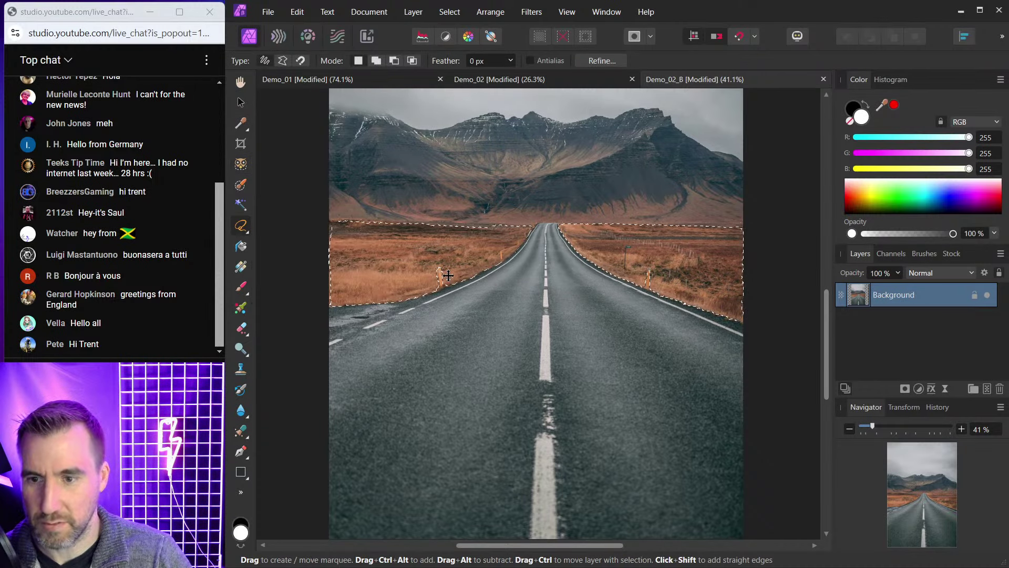
click(283, 61)
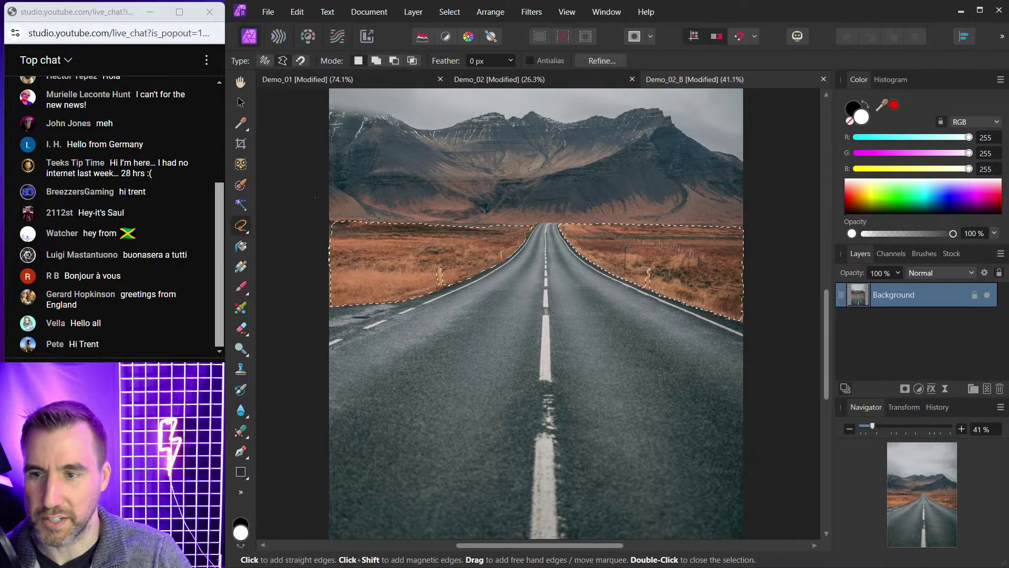
click(239, 226)
click(295, 226)
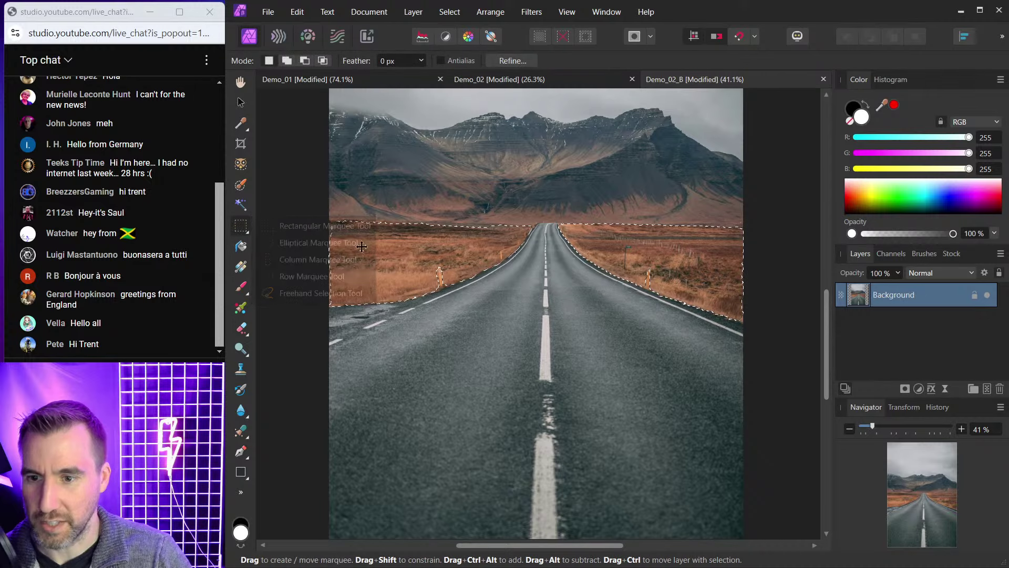
drag(415, 256, 446, 279)
key(ctrl+z)
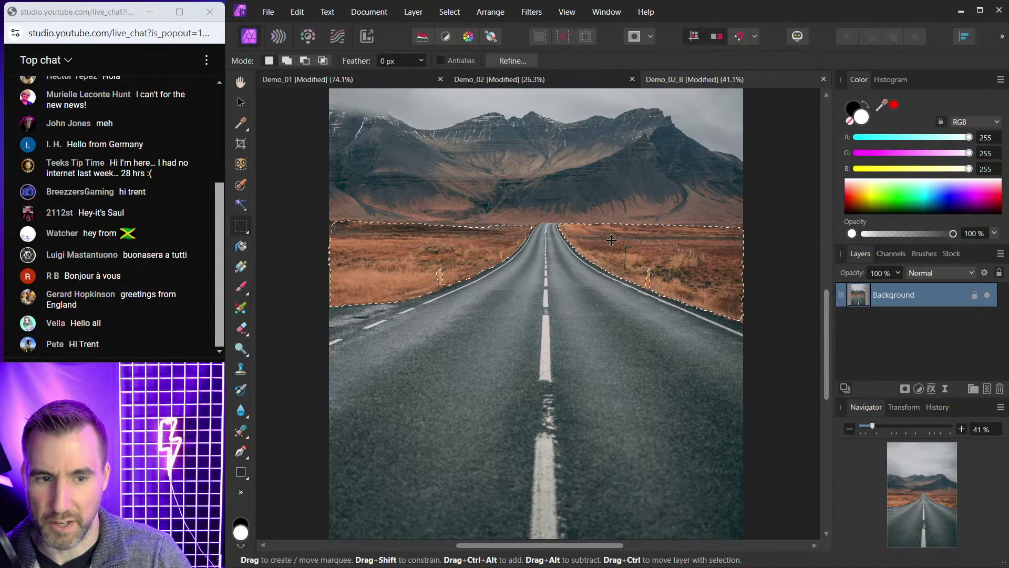
Add a new pixel layer above the Background layer.
click(987, 389)
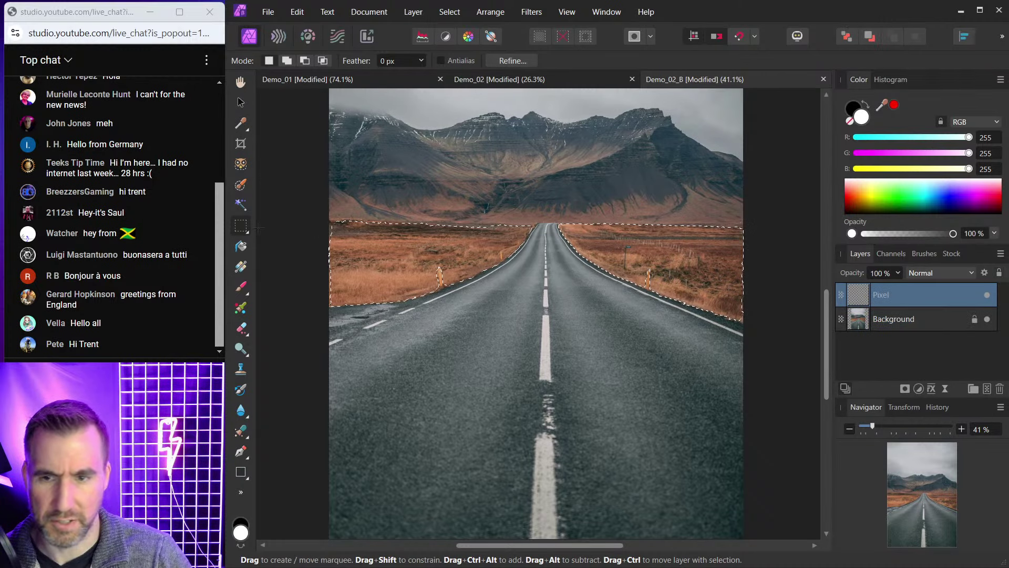
key(ctrl+d)
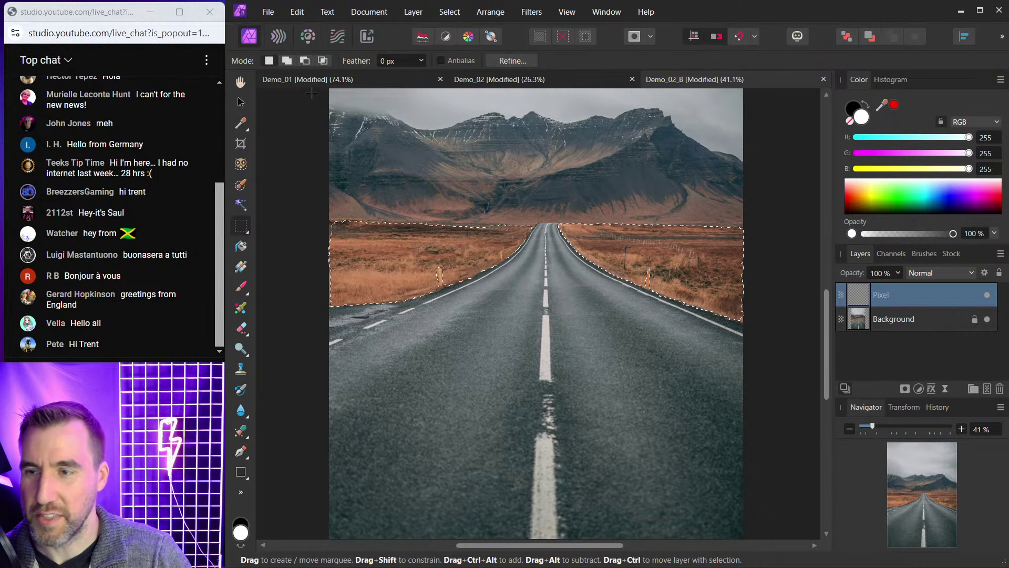
Try to outline the left orange post with the Freehand Selection Tool, and restore the previous field selection.
click(287, 61)
click(240, 226)
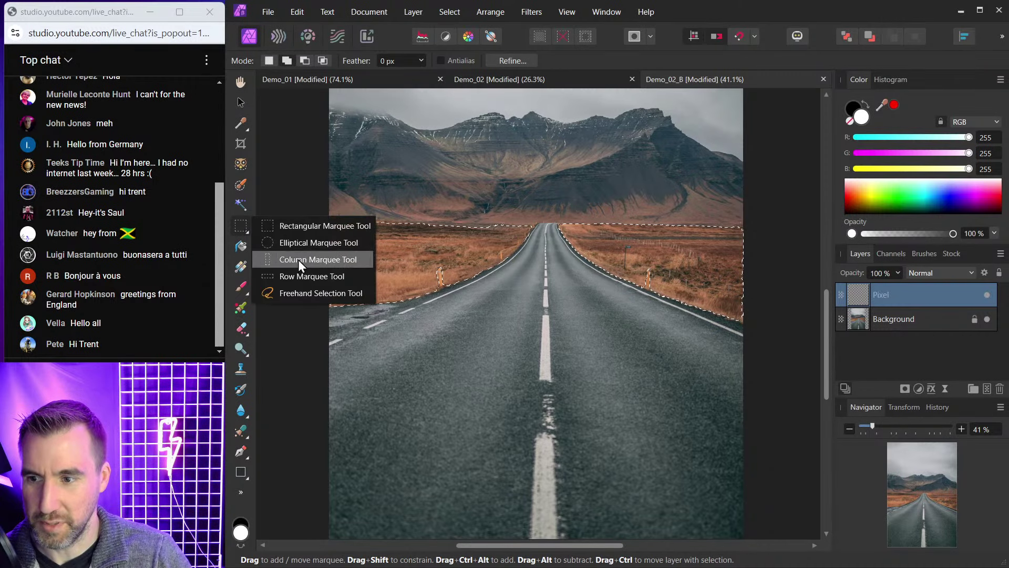
click(301, 290)
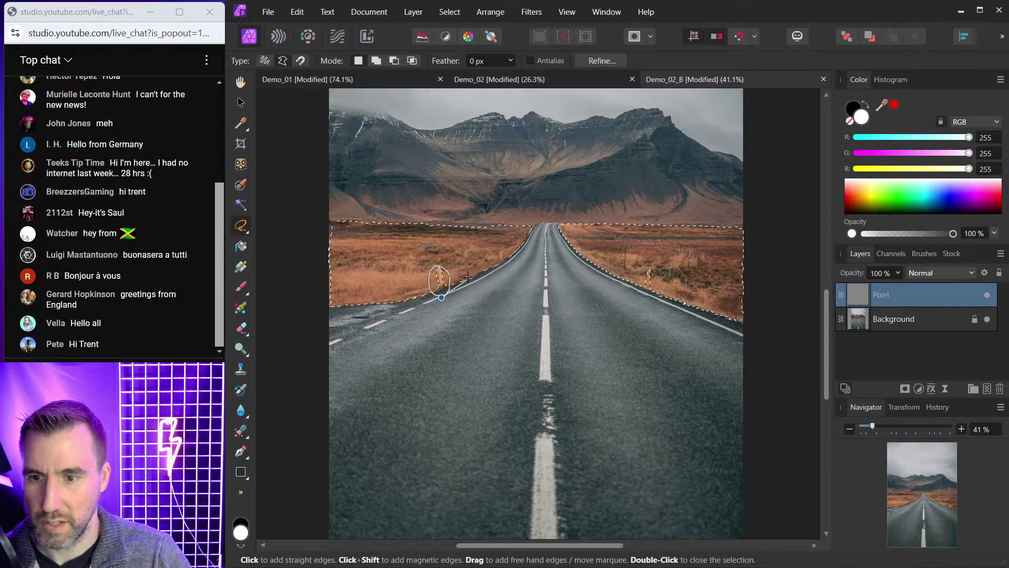
click(442, 298)
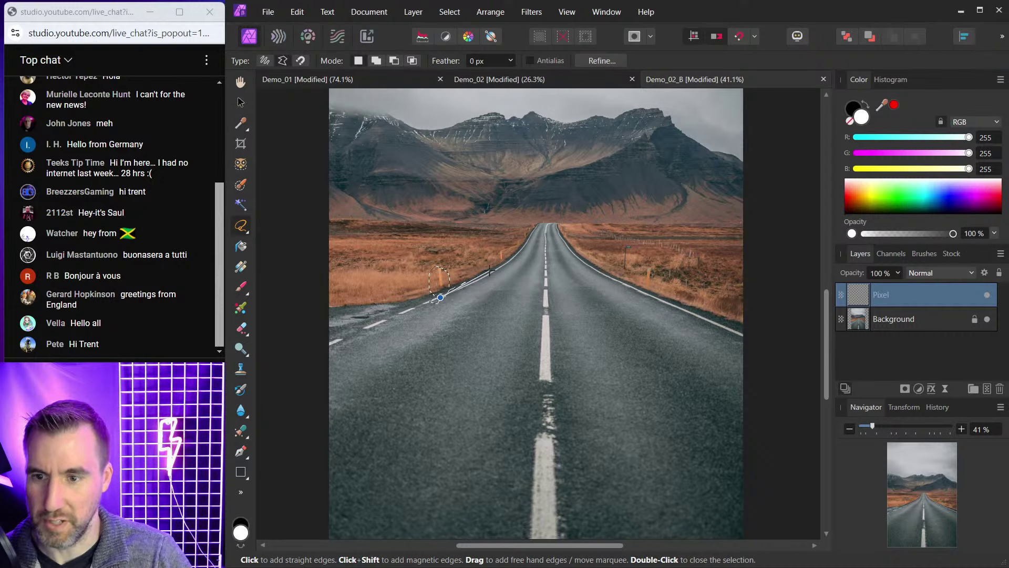
key(ctrl+d)
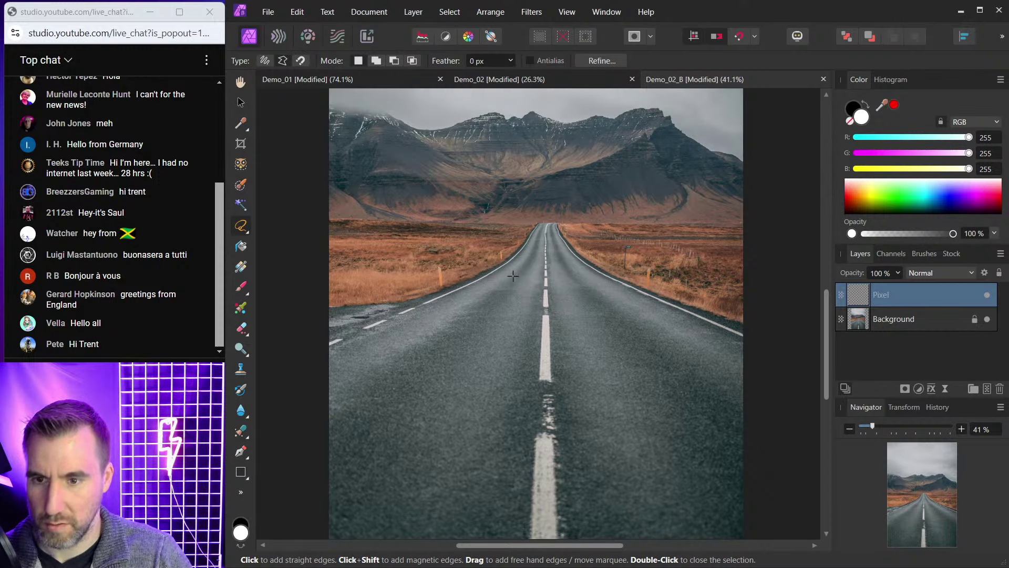
key(ctrl+z)
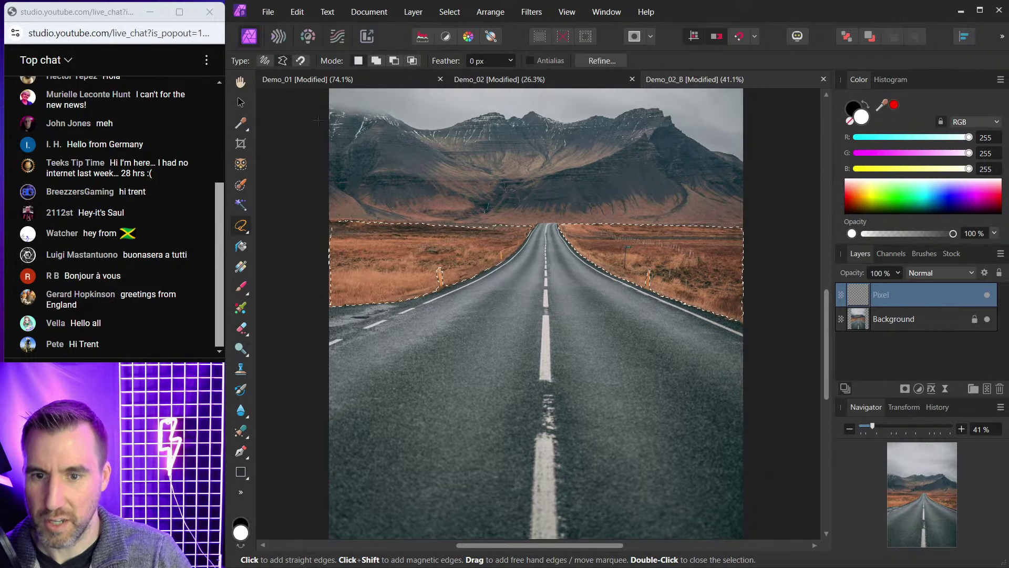
Add a rectangular marquee around the left orange post to the field selection.
click(243, 225)
click(286, 227)
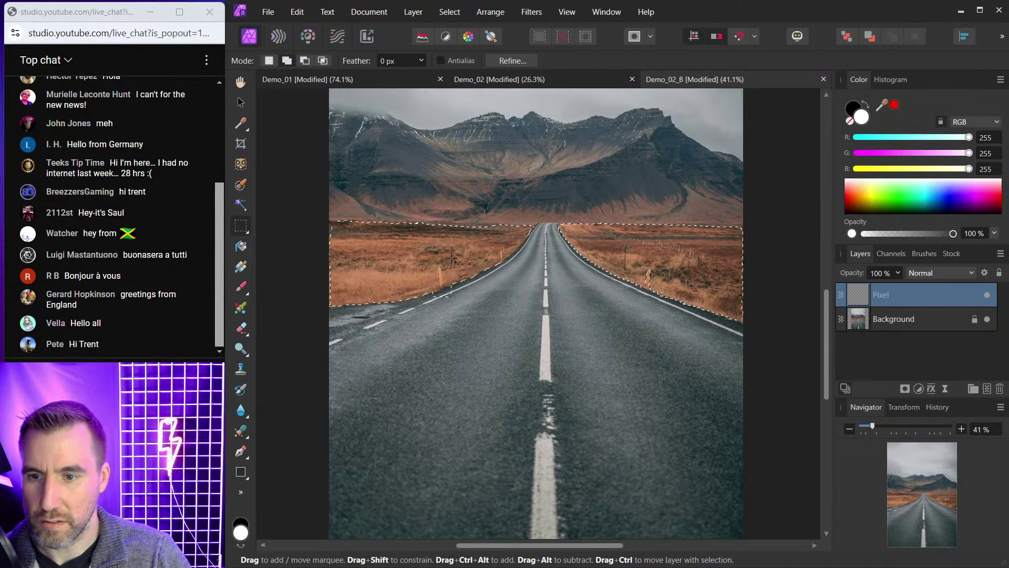
scroll(439, 274, up, 3)
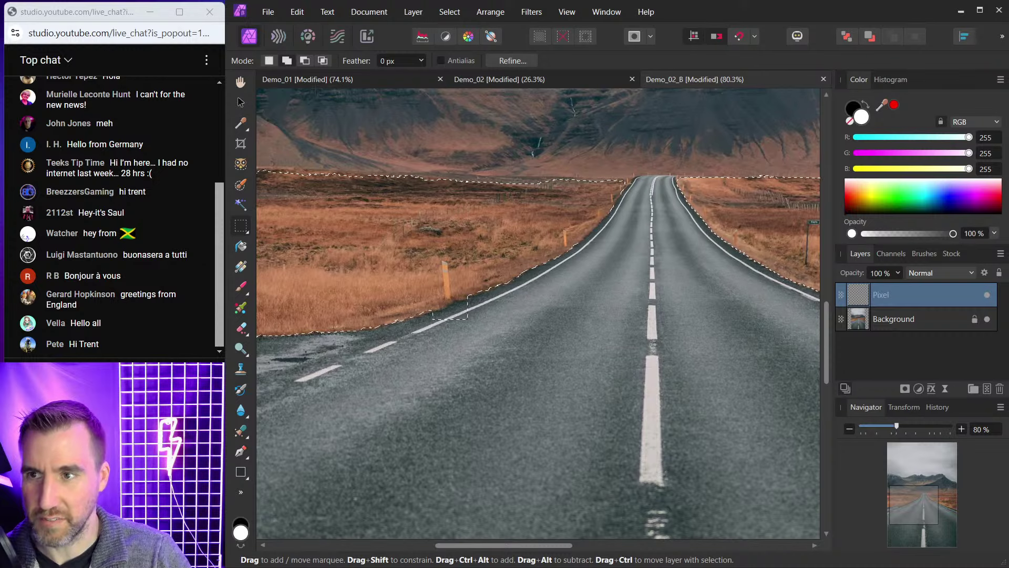
Subtract rectangular areas along the road from the left field's selection, and deselect everything.
click(305, 61)
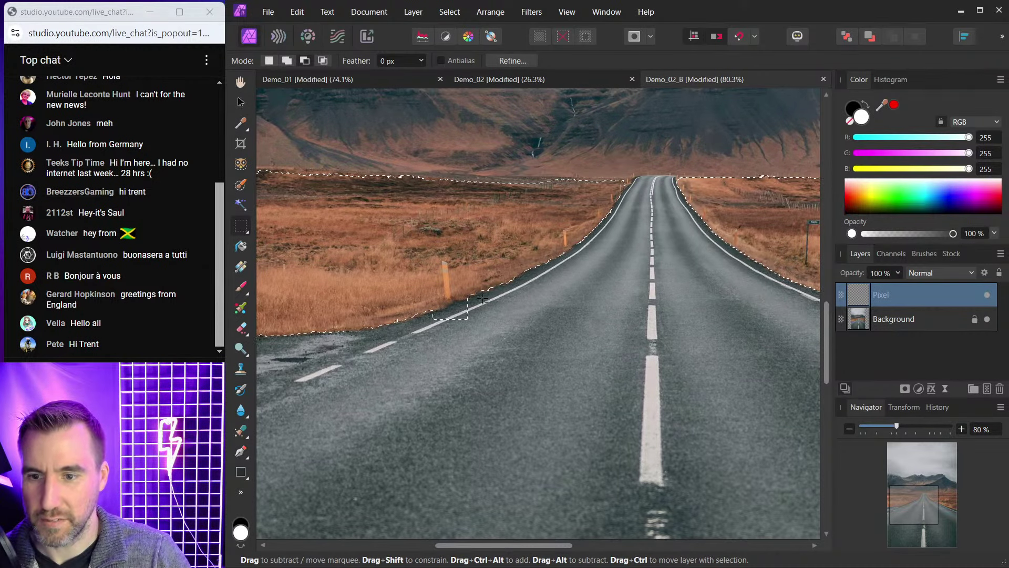
drag(461, 313, 265, 339)
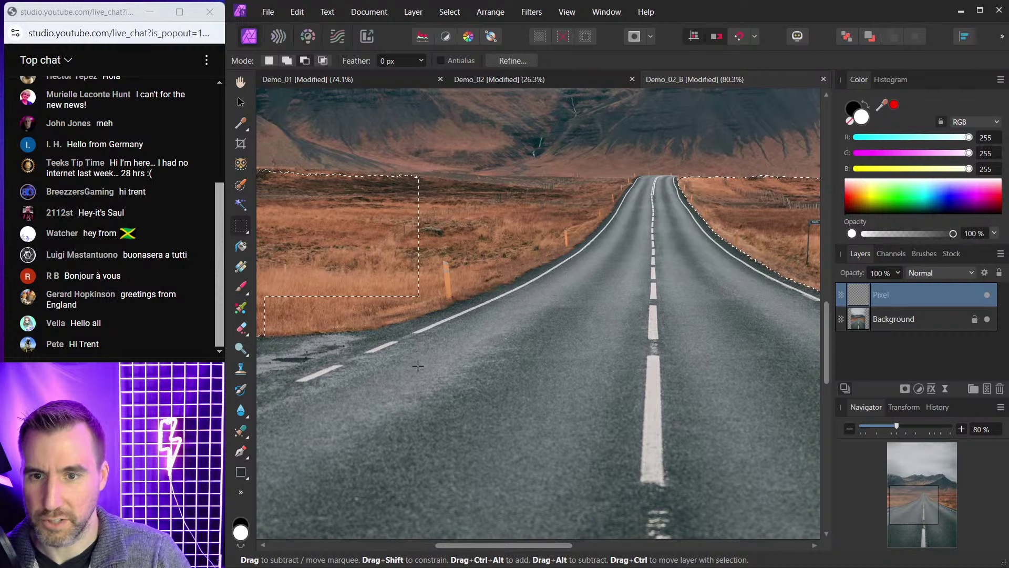
scroll(505, 323, down, 1)
scroll(504, 323, down, 2)
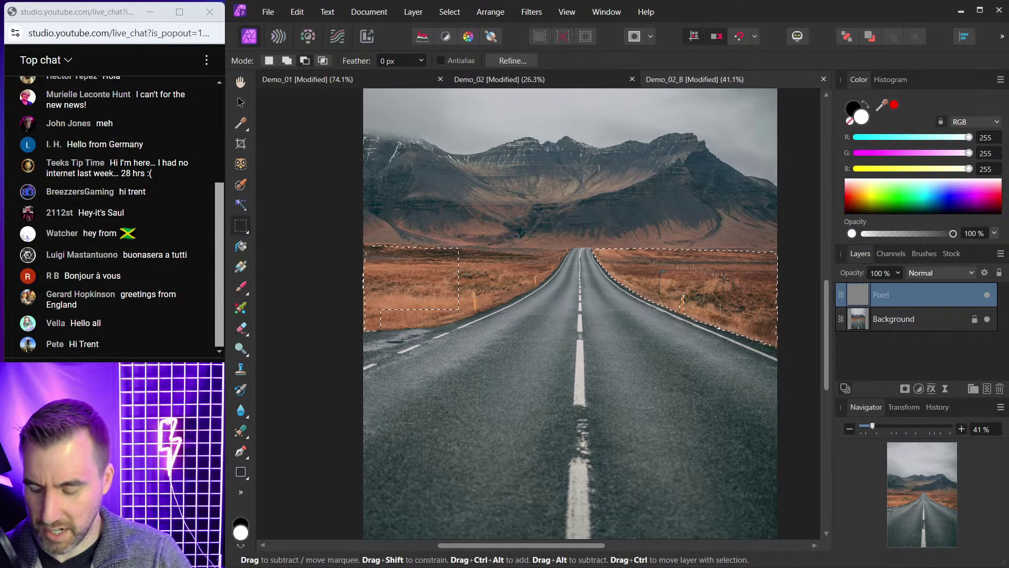
key(ctrl+d)
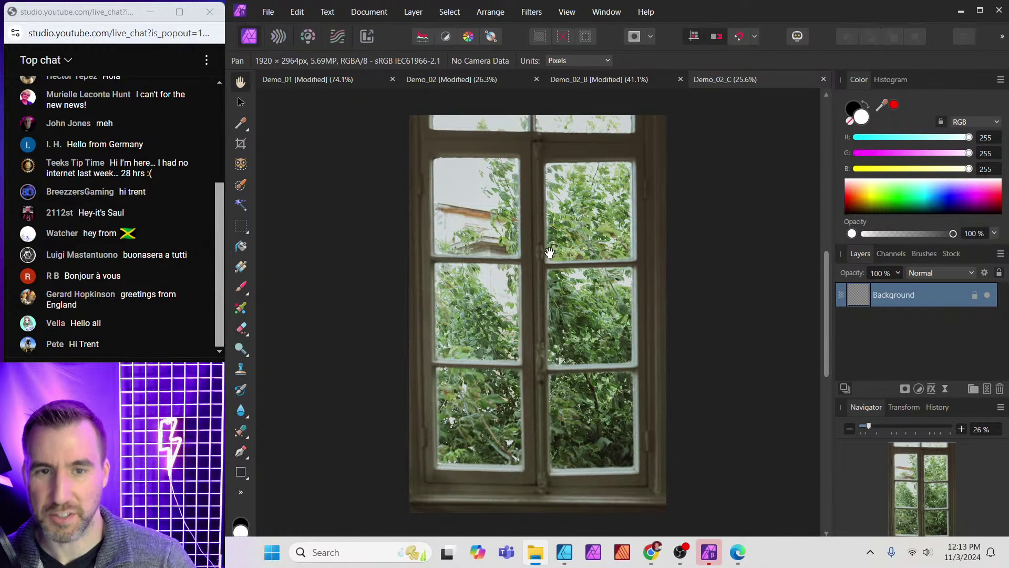
Open the Demo_02_C window photo and preview the upper-right pane as a selection with the Object Selection Tool.
scroll(551, 279, up, 2)
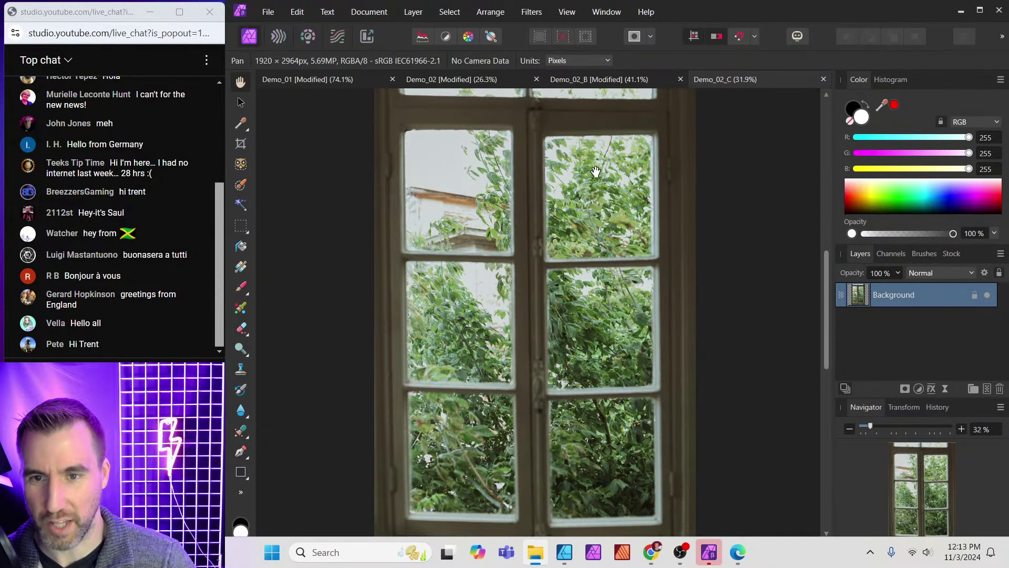
scroll(609, 248, down, 2)
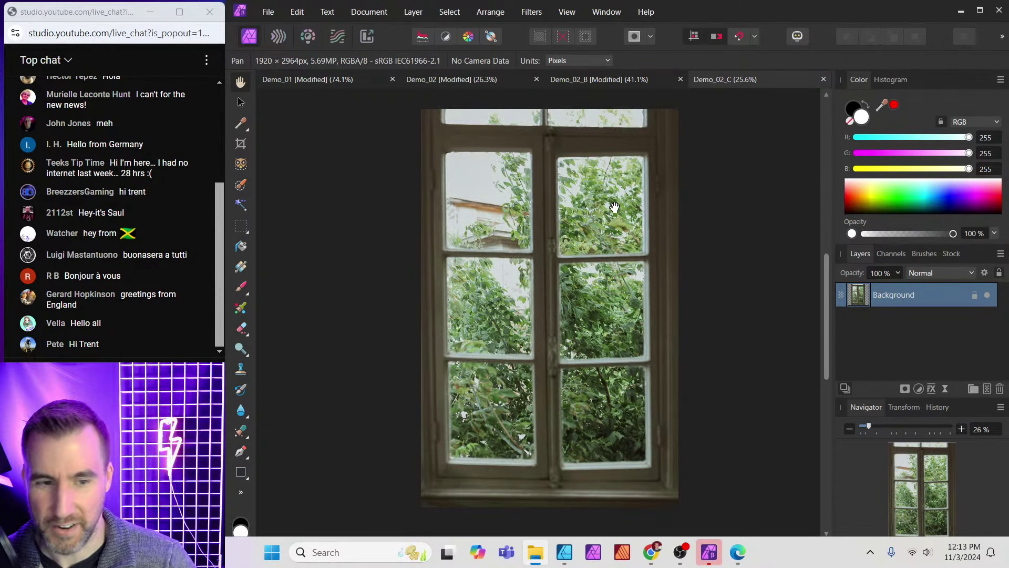
click(240, 166)
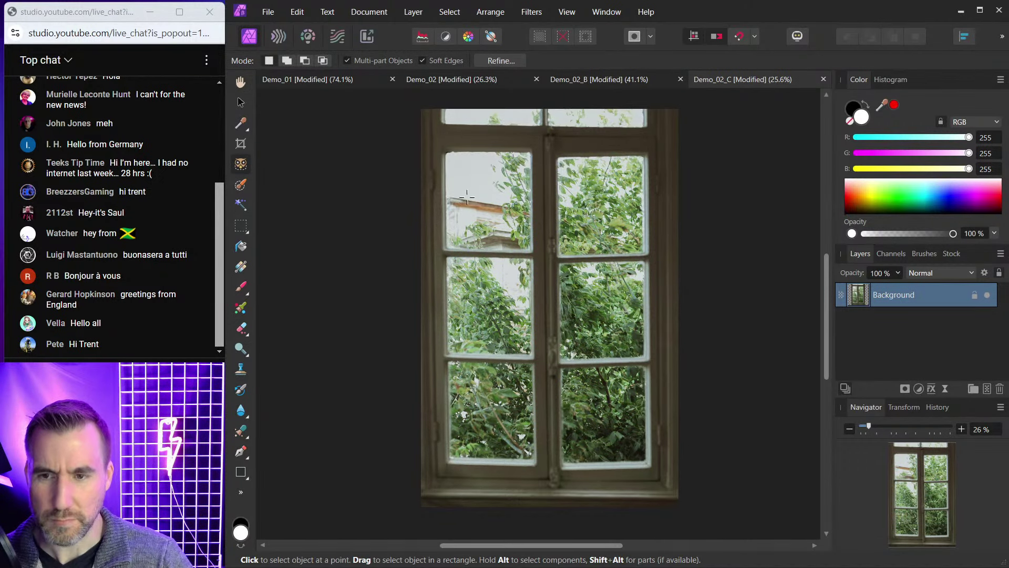
click(612, 205)
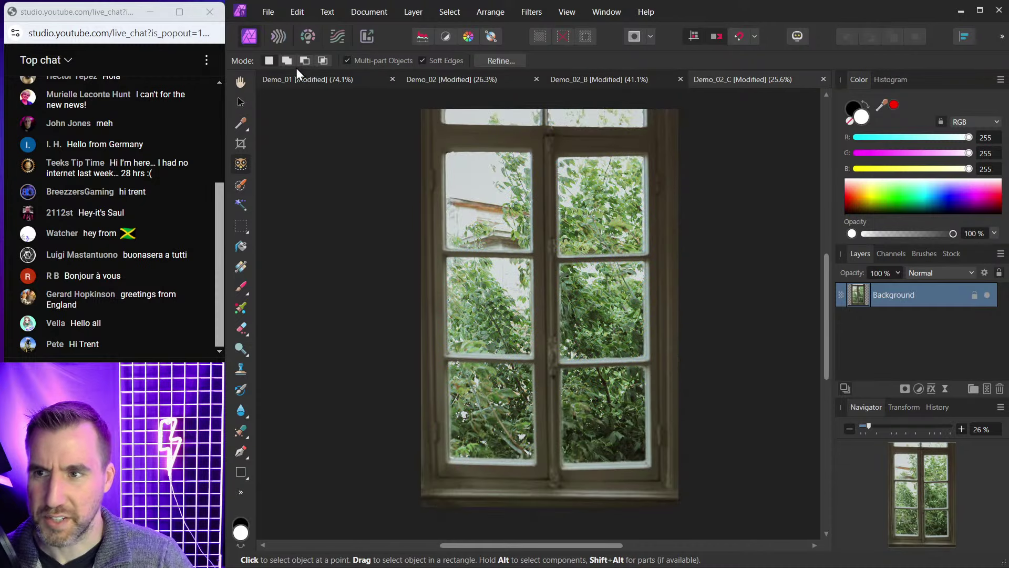
key(alt)
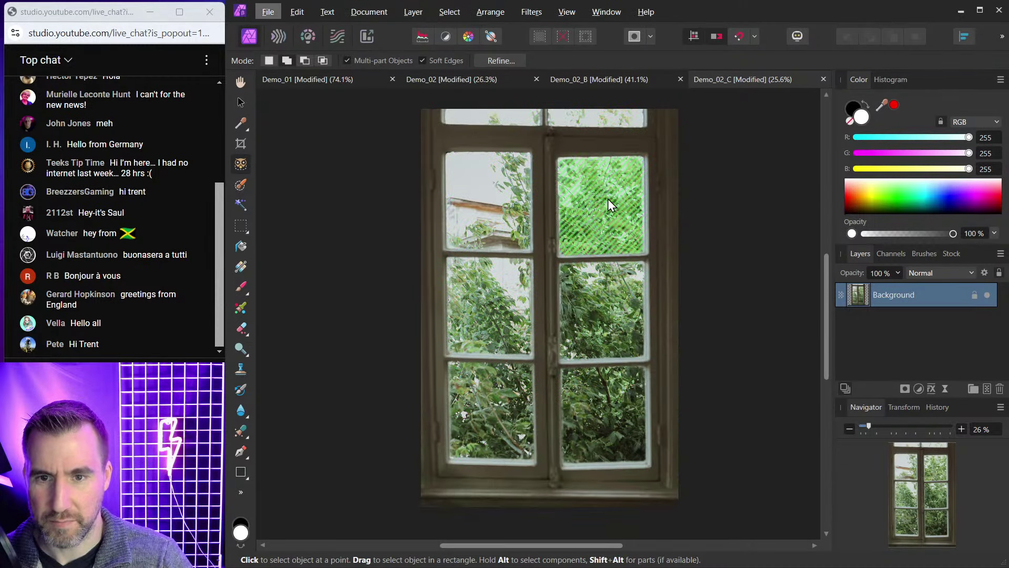
Select the window's three right panes and the lower-left pane with the Object Selection Tool.
key(alt)
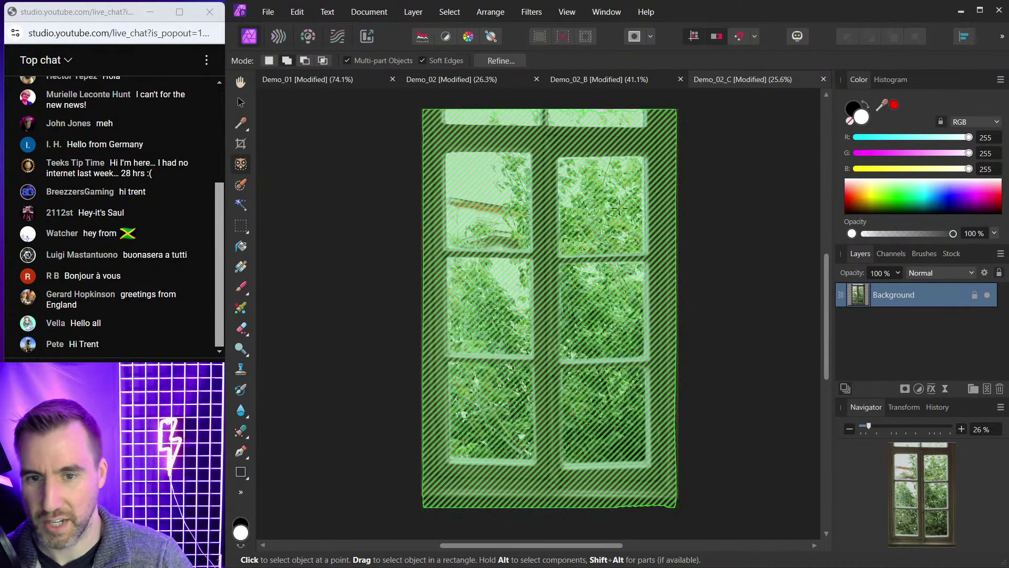
key(alt)
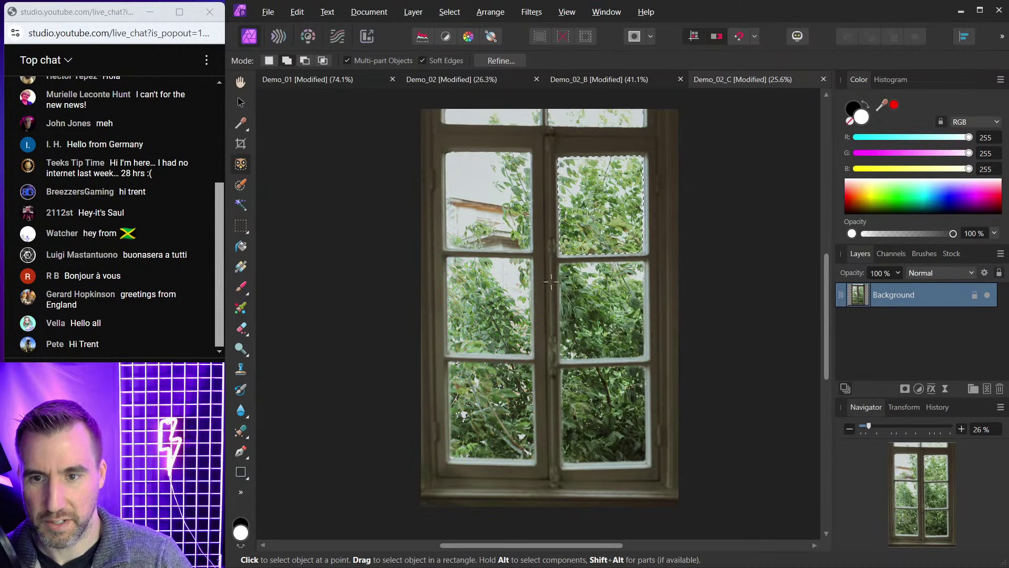
scroll(620, 307, up, 2)
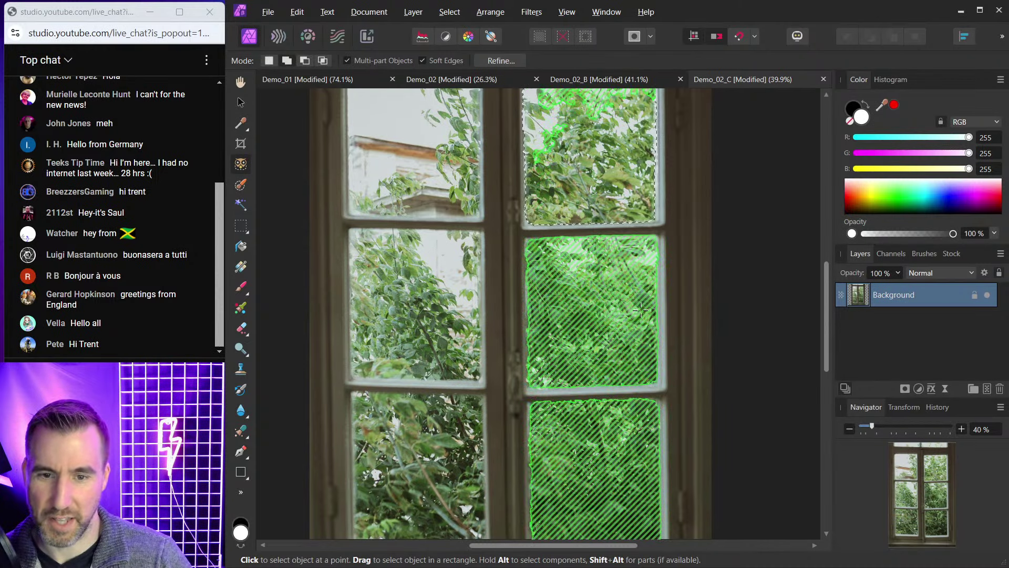
scroll(732, 333, down, 2)
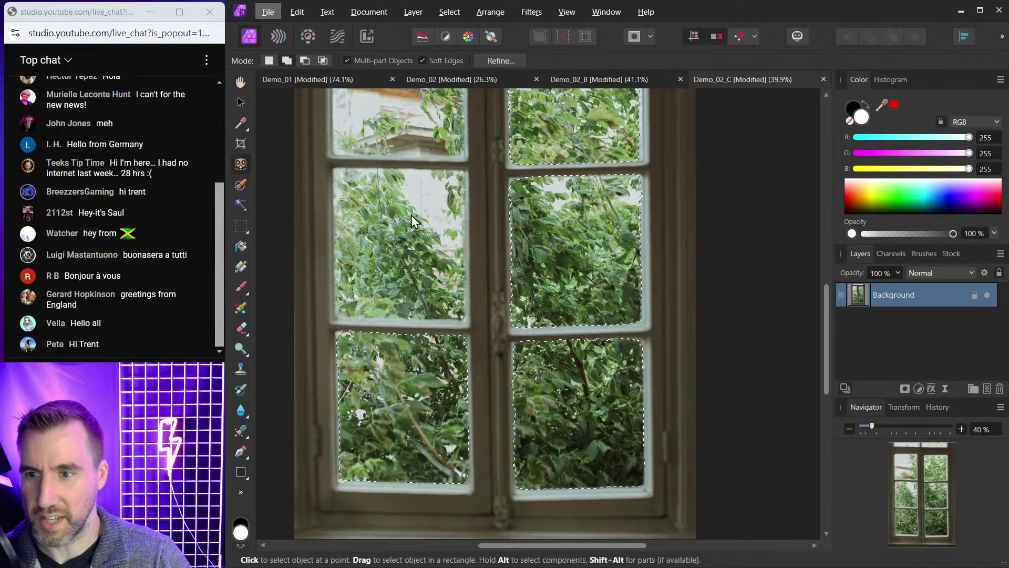
drag(529, 194, 571, 316)
key(alt)
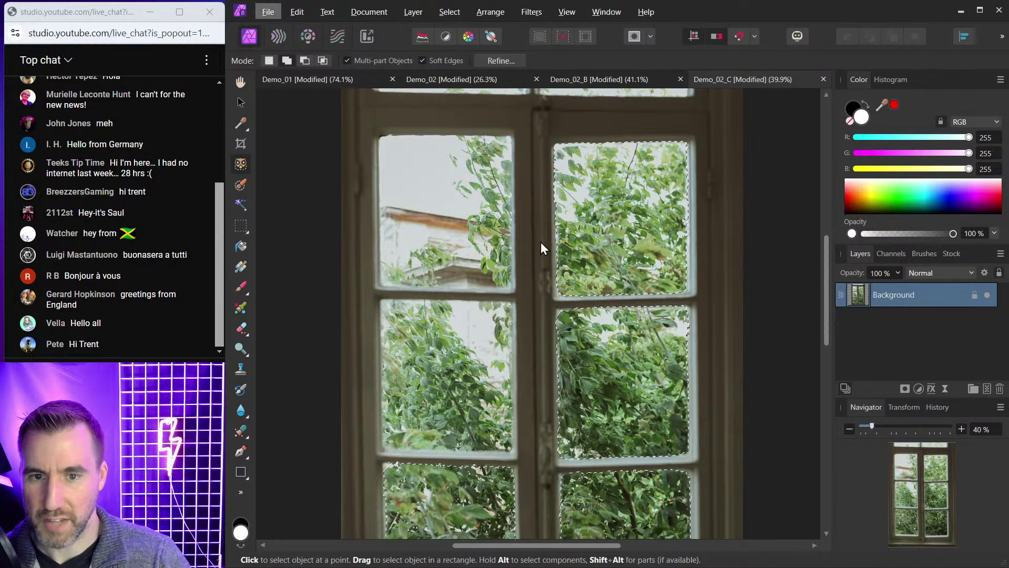
scroll(625, 282, down, 2)
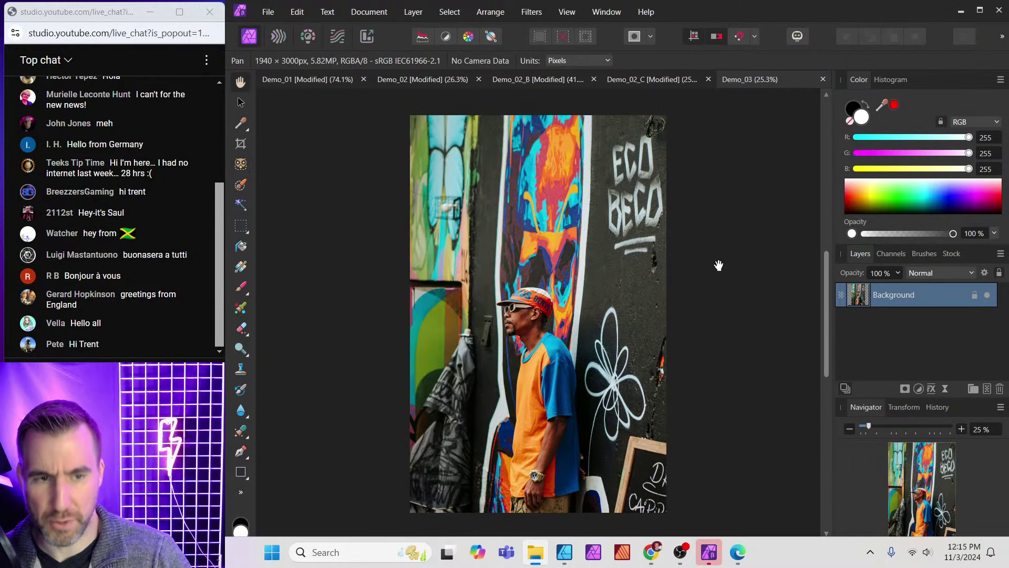
Preview the standing man in Demo_03 as a whole object and by components such as his skin with the Object Selection Tool.
click(245, 168)
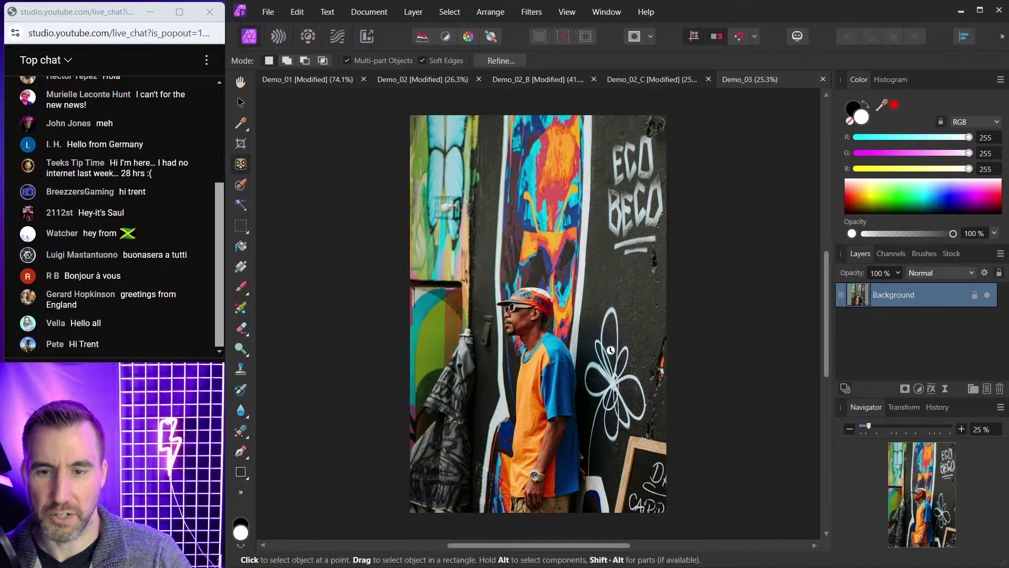
scroll(594, 329, up, 3)
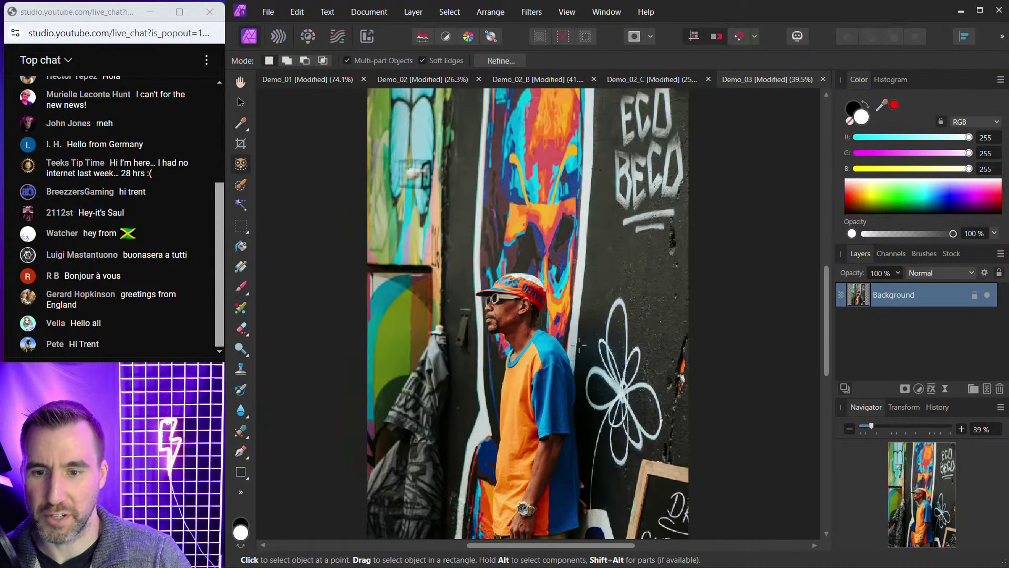
click(551, 275)
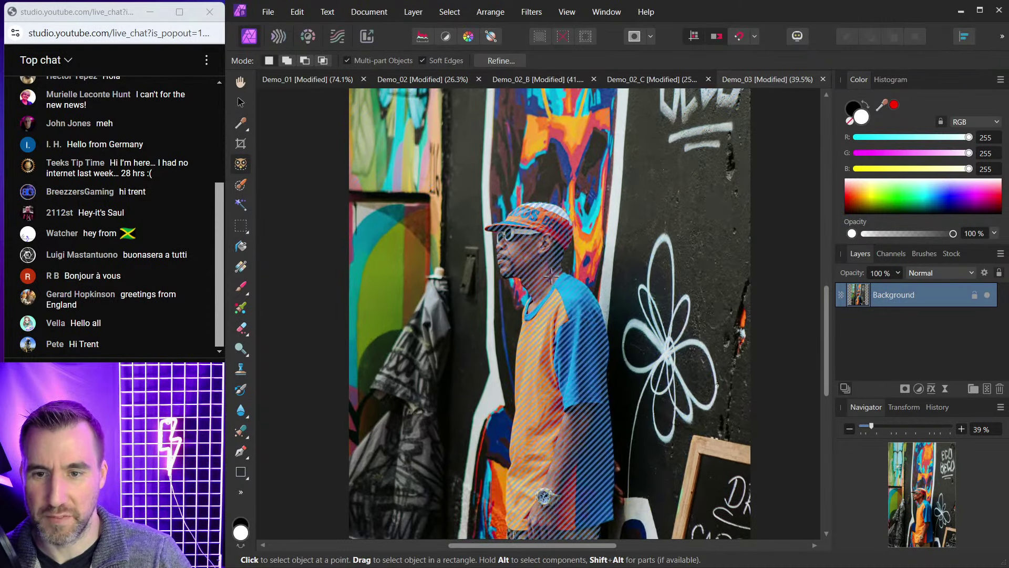
alt+click(531, 253)
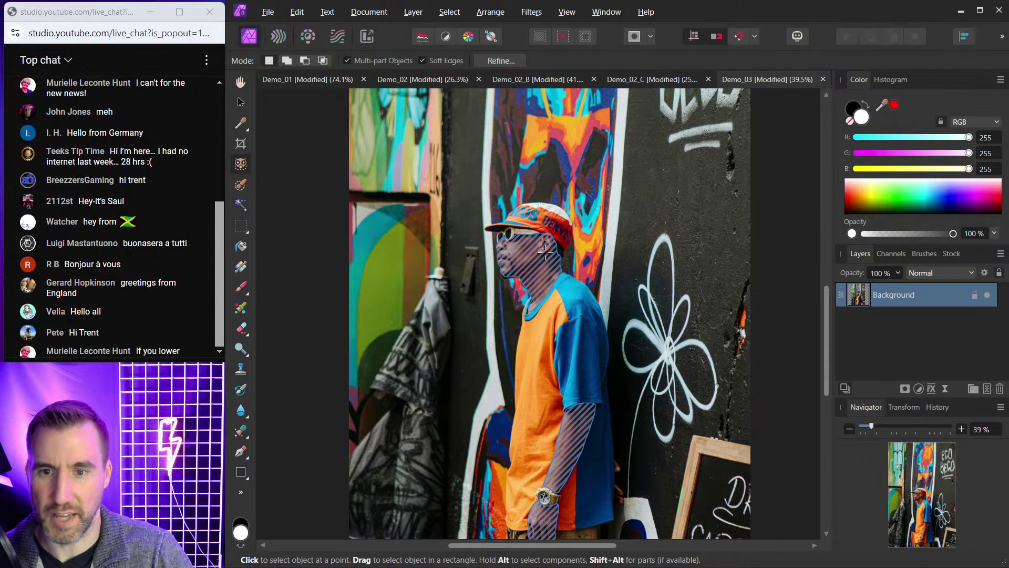
key(alt)
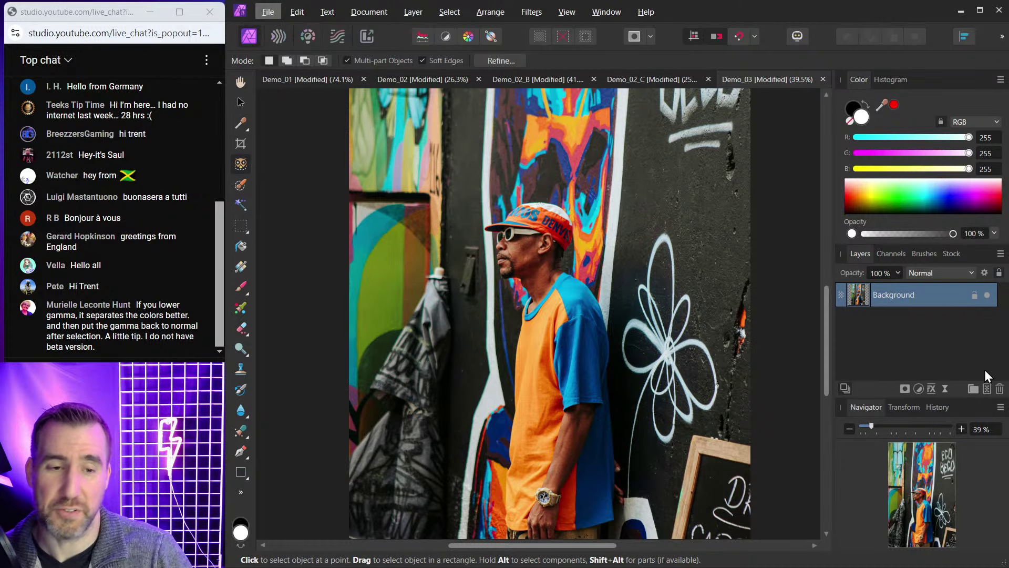
Add a Levels adjustment above the Background layer with its master gamma raised to about 1.906.
click(919, 390)
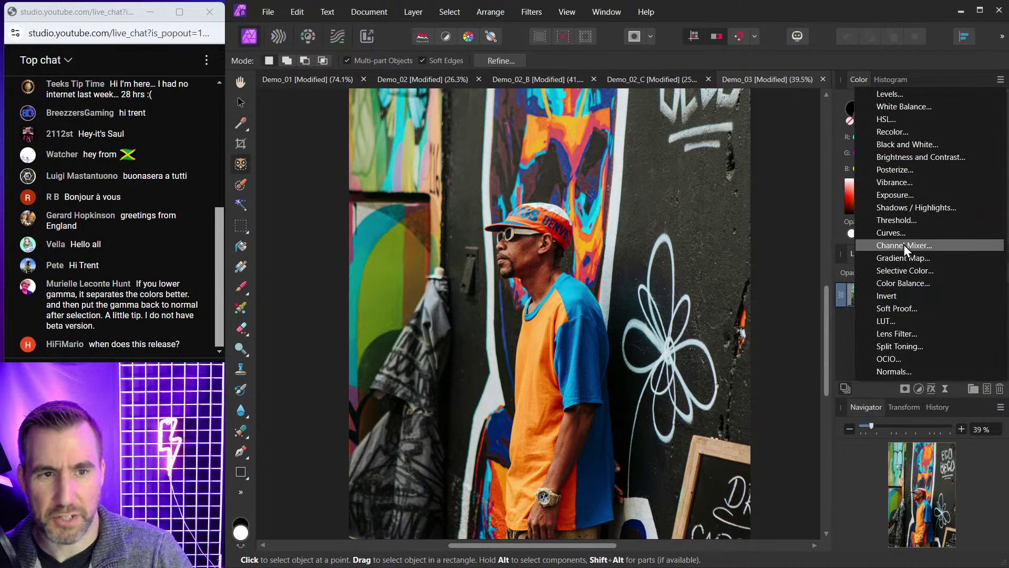
click(904, 93)
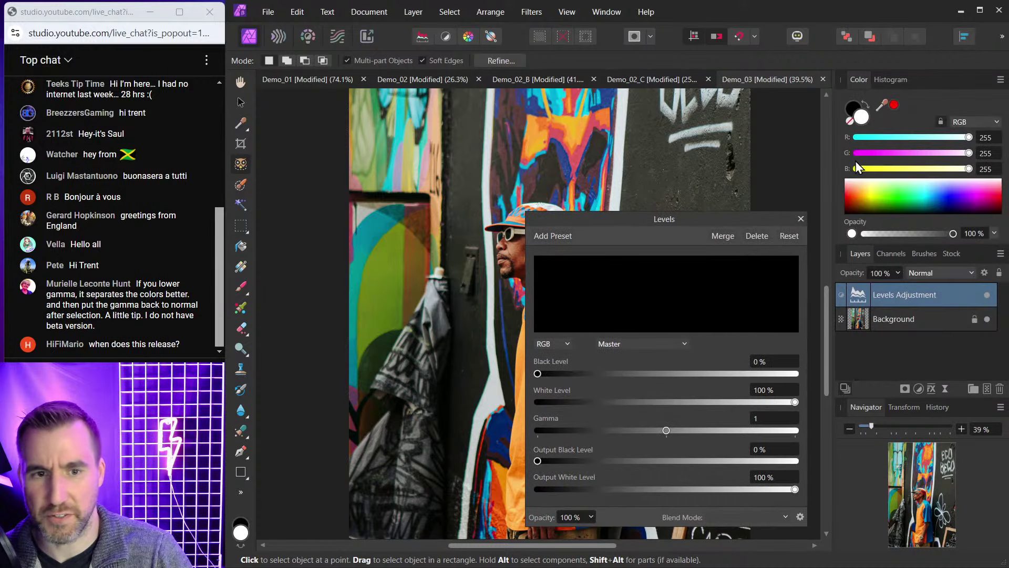
drag(677, 218, 829, 135)
drag(822, 344, 724, 346)
drag(763, 351, 884, 352)
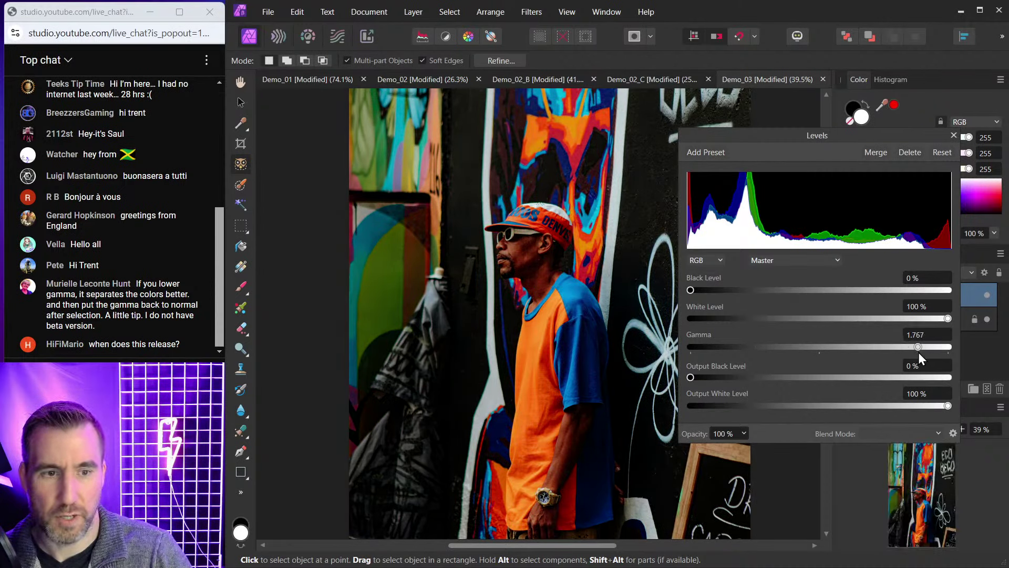
click(953, 137)
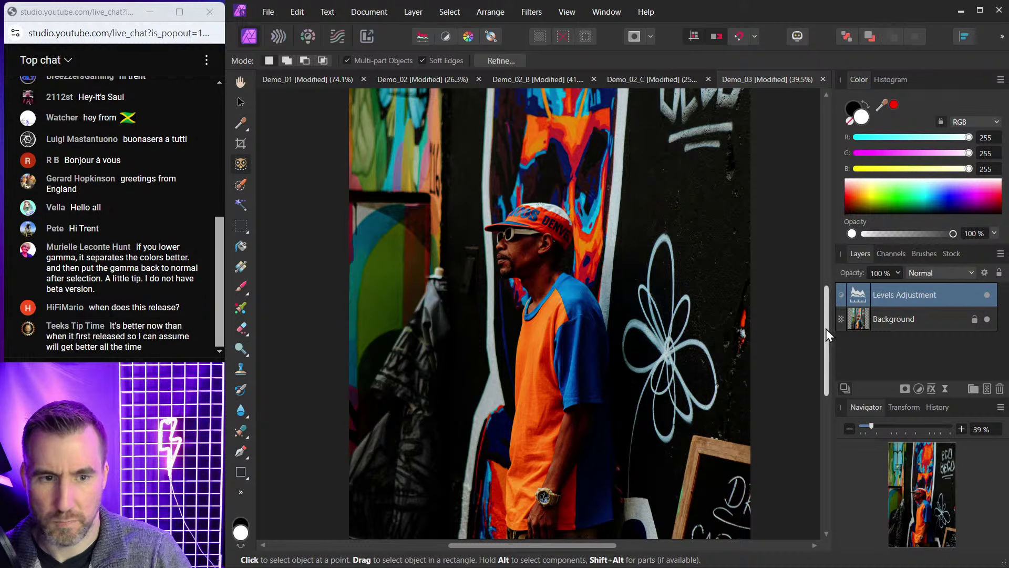
Nest the Levels adjustment inside the Background layer, expand that layer and make it the active one.
drag(859, 290, 893, 332)
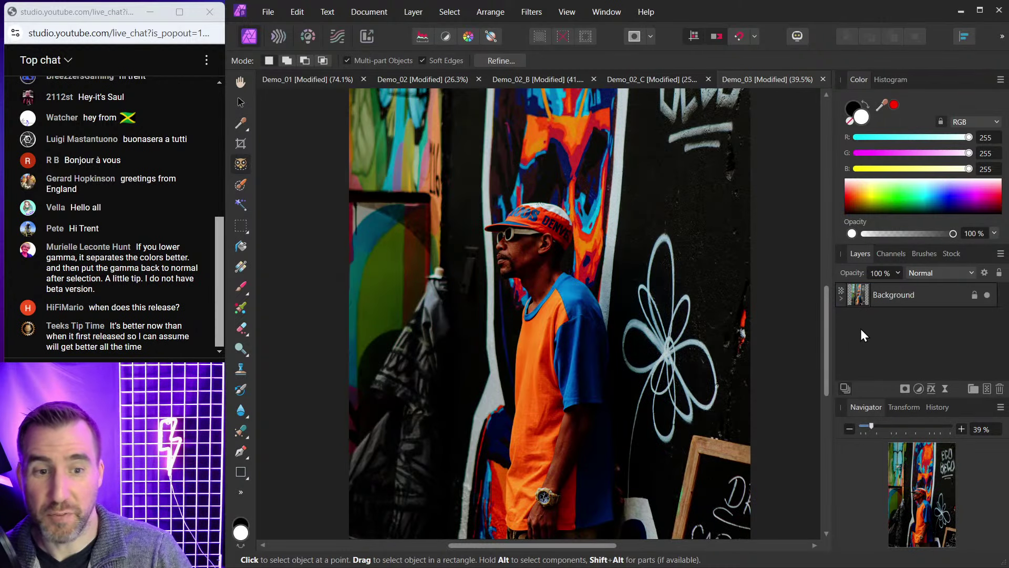
click(842, 301)
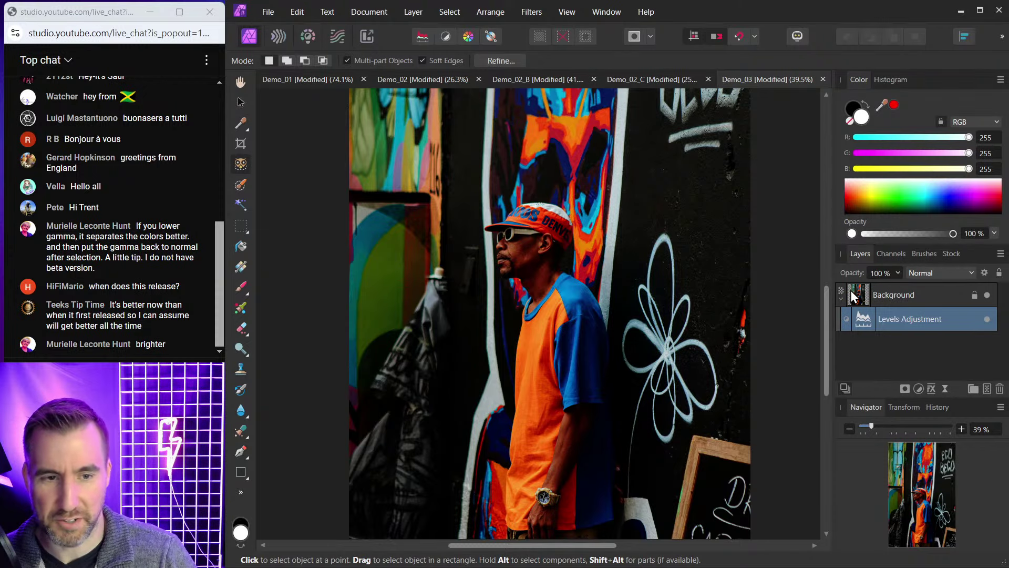
click(894, 296)
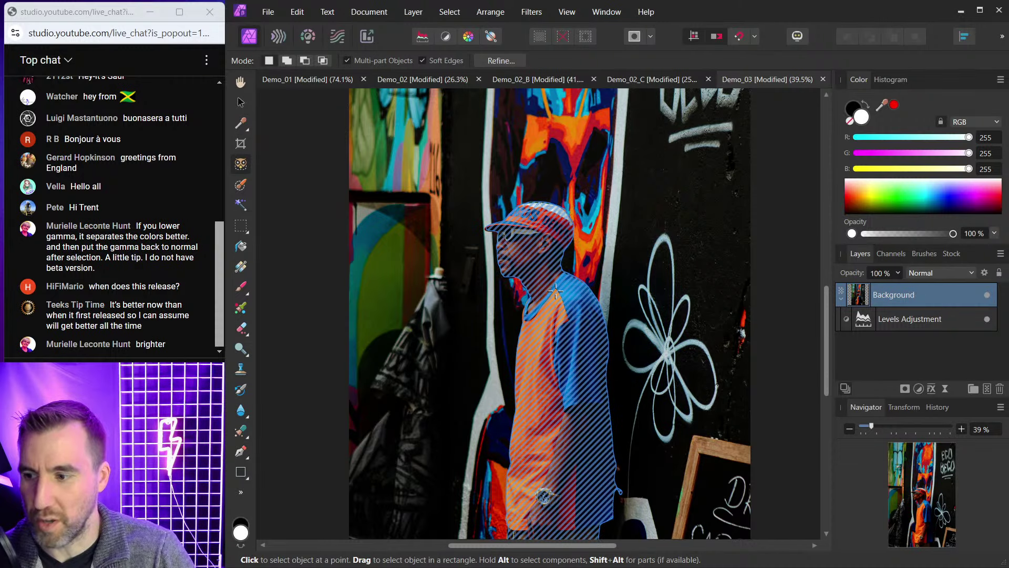
Lower the nested Levels adjustment's gamma to about 0.314 to brighten the photo.
double_click(863, 322)
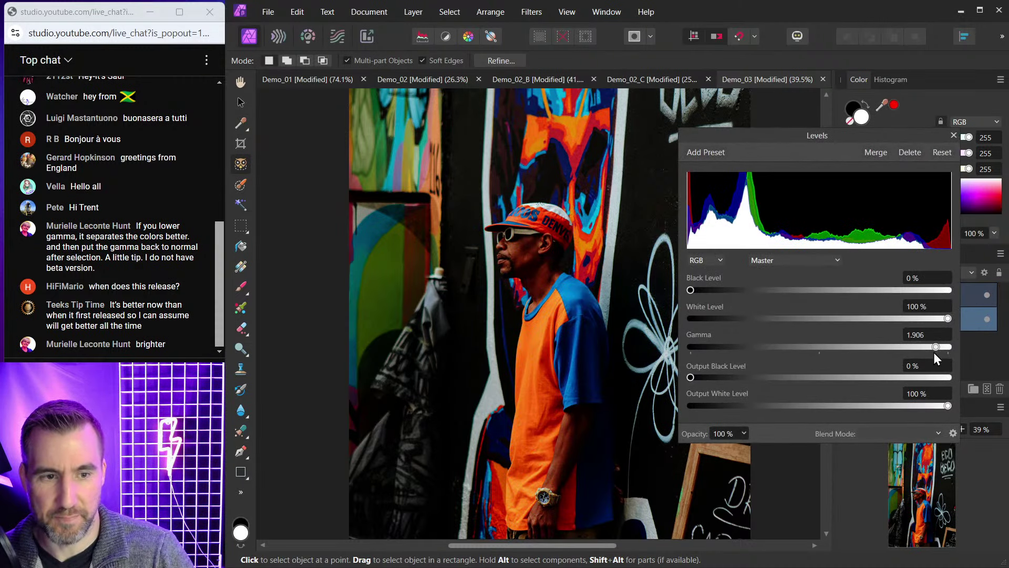
drag(934, 353, 731, 346)
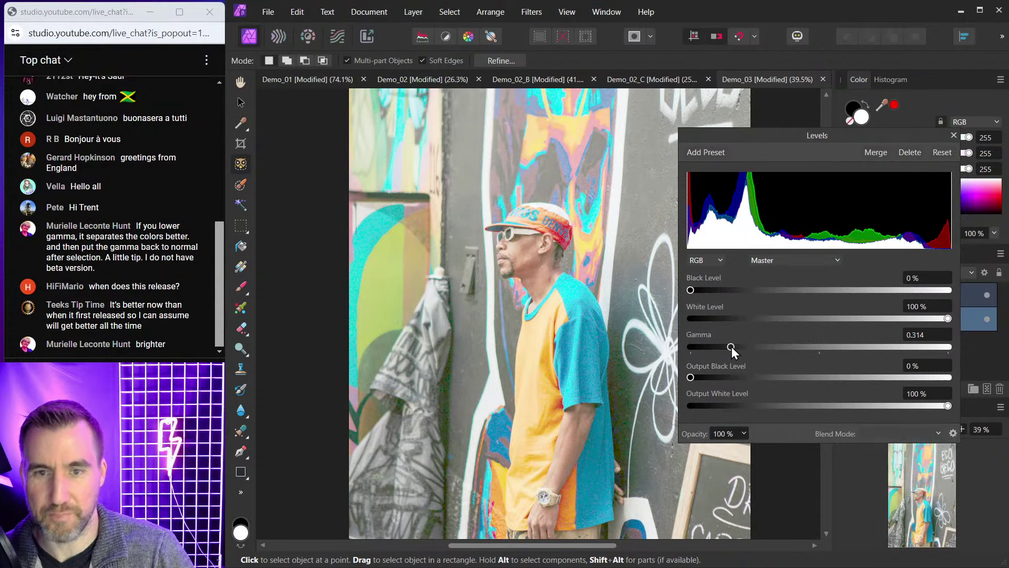
click(953, 135)
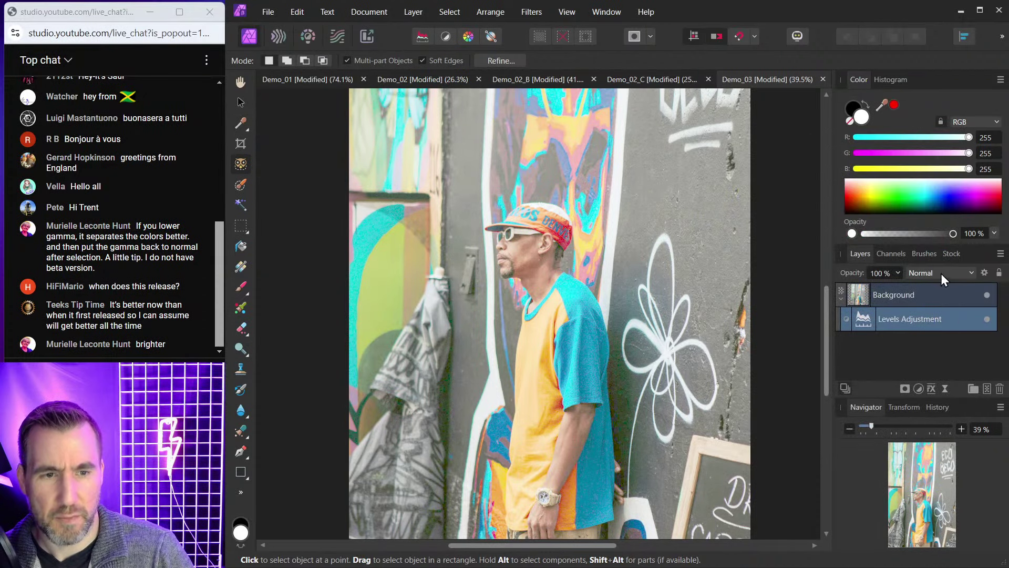
Select the whole man on the brightened Background layer with the Object Selection Tool after previewing his components.
click(894, 295)
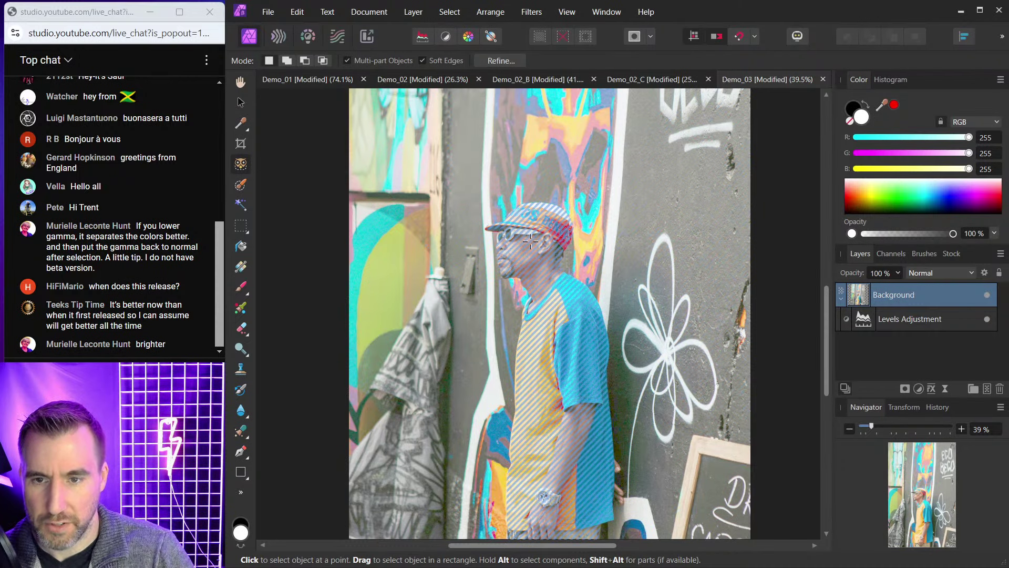
key(alt)
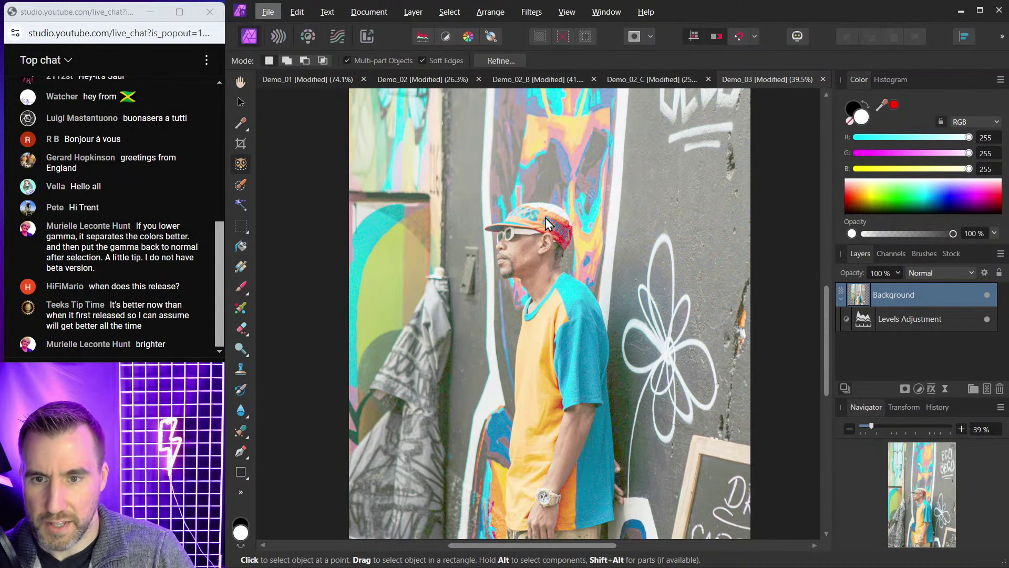
key(alt)
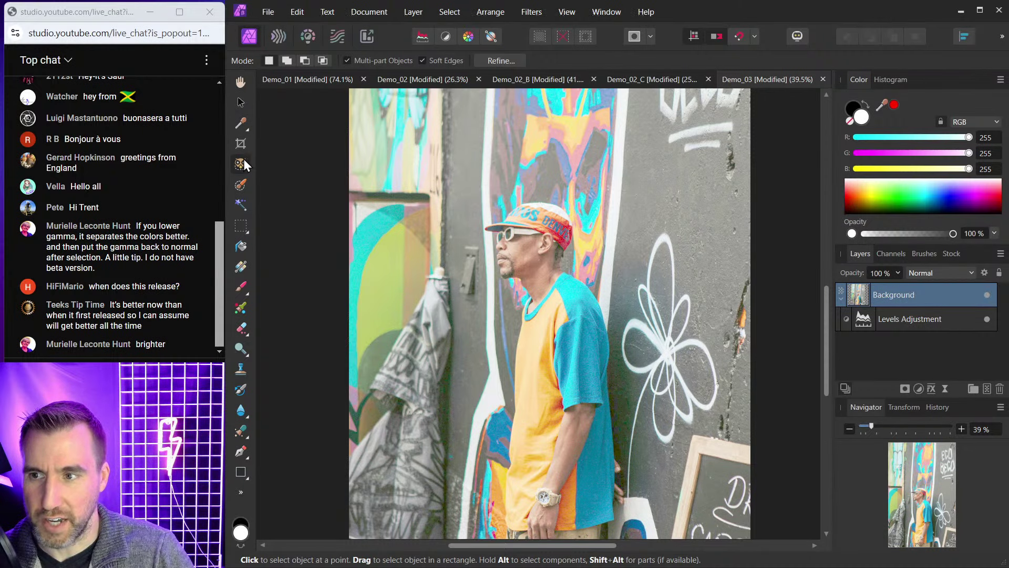
click(539, 224)
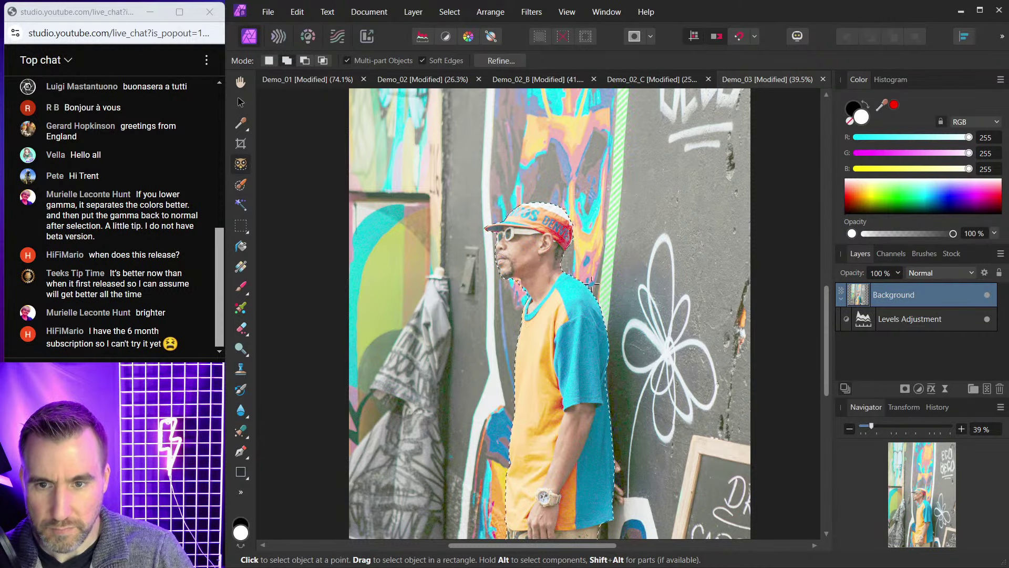
Compare the man's selection with the Levels adjustment hidden and shown, and leave the adjustment hidden.
click(987, 319)
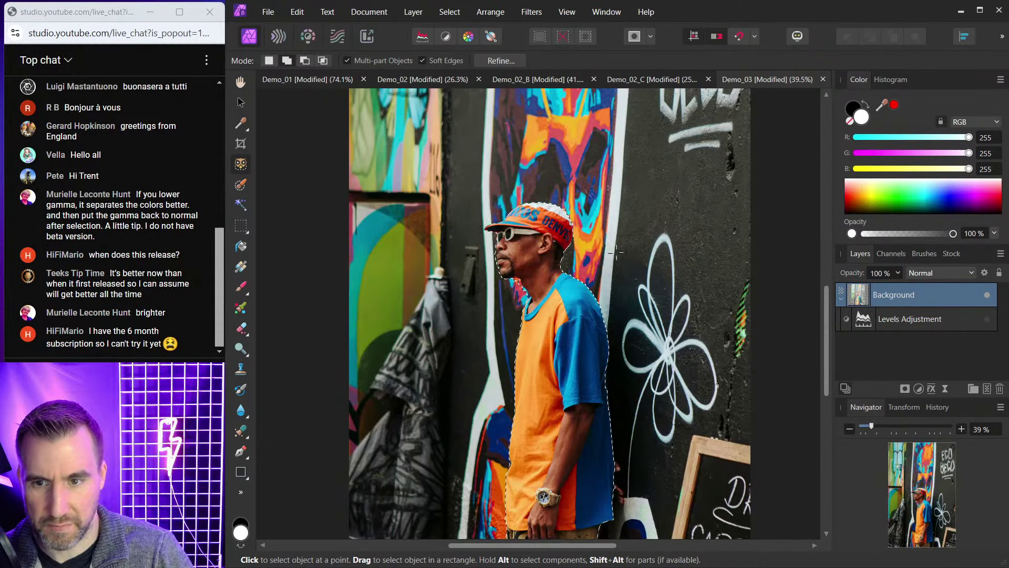
click(987, 319)
click(987, 319)
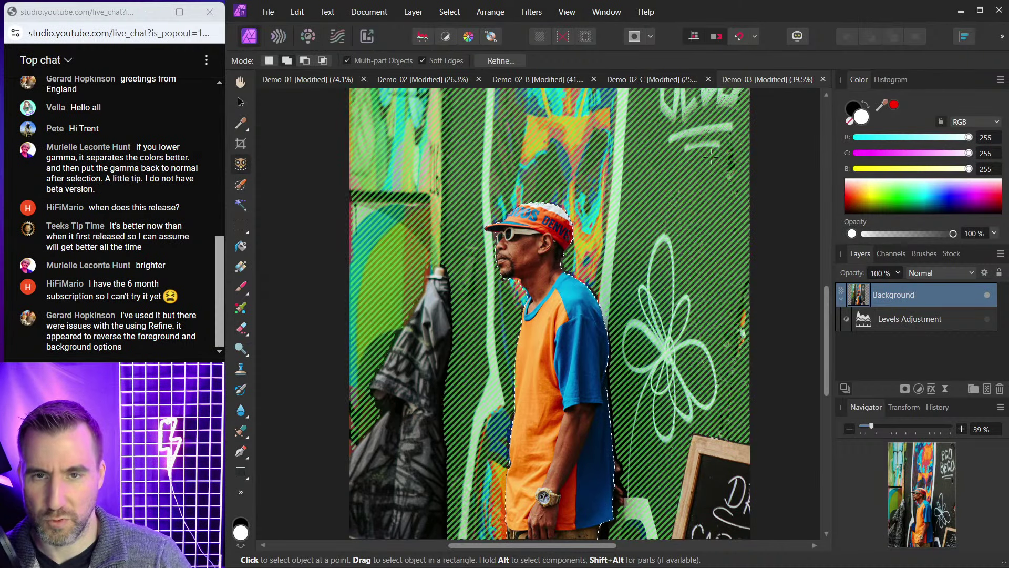
Close Demo_03, Demo_02_C, Demo_02_B, Demo_02 and Demo_01 without saving their changes.
click(823, 79)
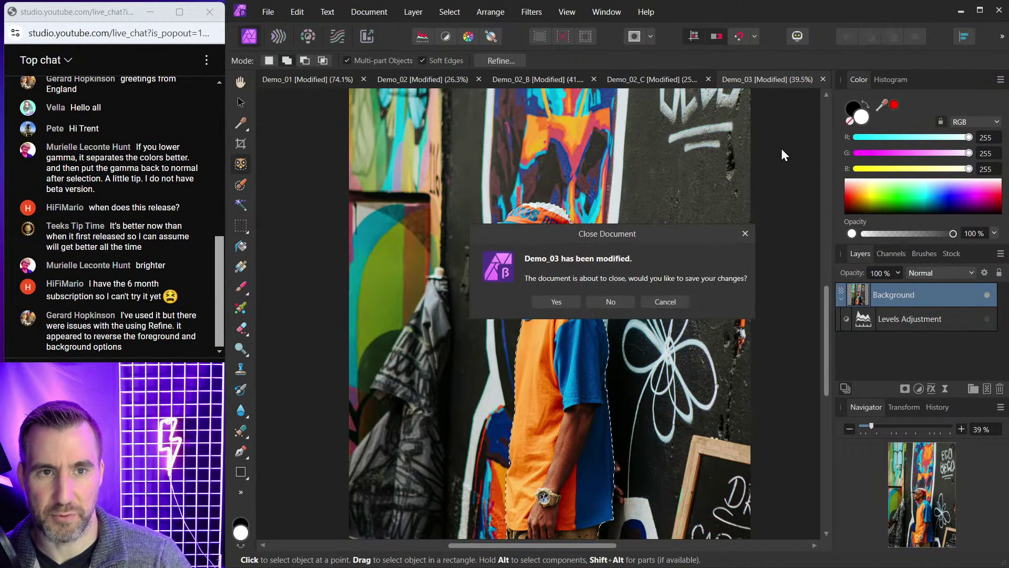
click(629, 302)
click(825, 79)
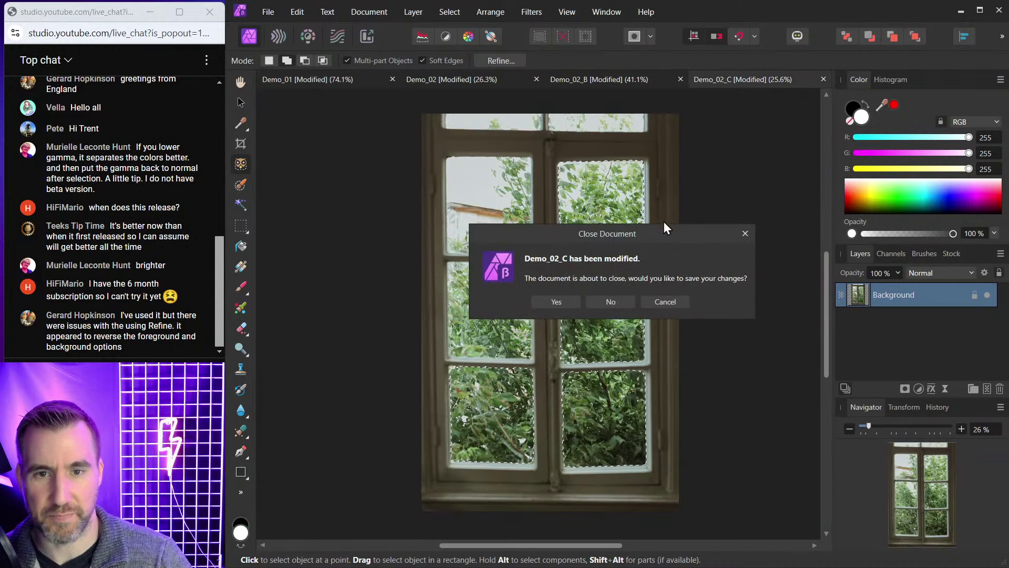
click(606, 301)
click(823, 79)
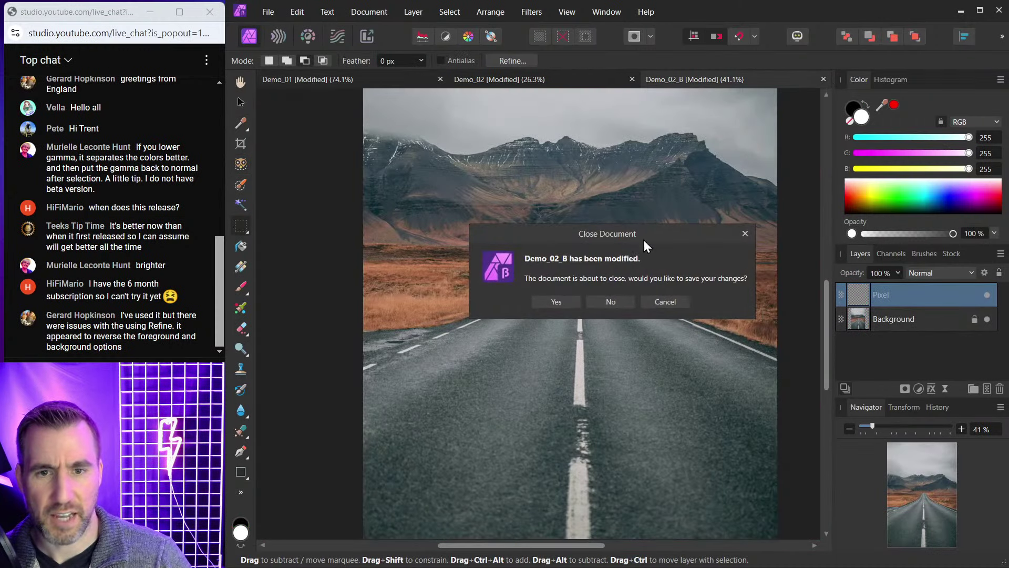
click(608, 301)
click(825, 79)
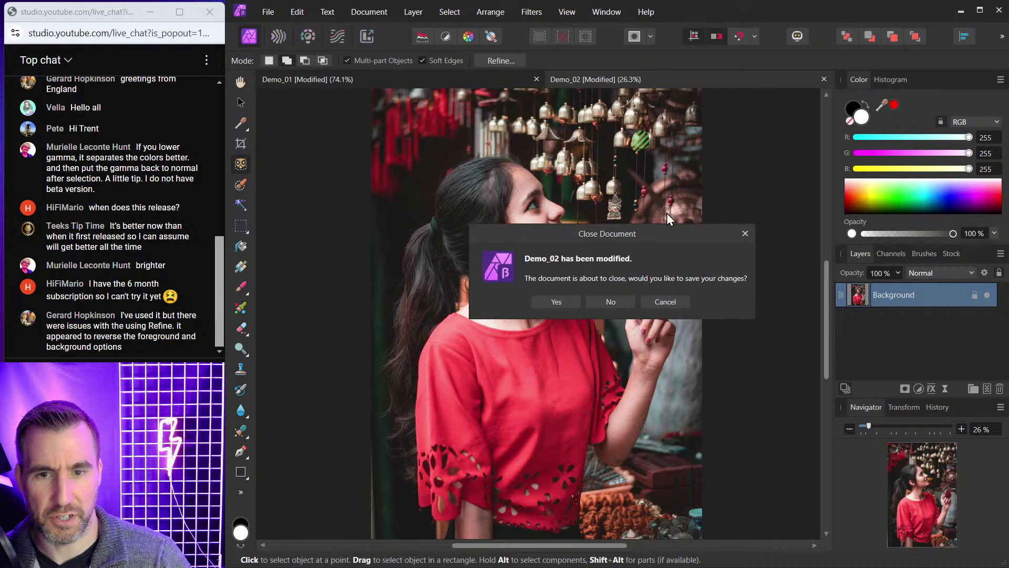
click(620, 301)
click(825, 80)
click(611, 301)
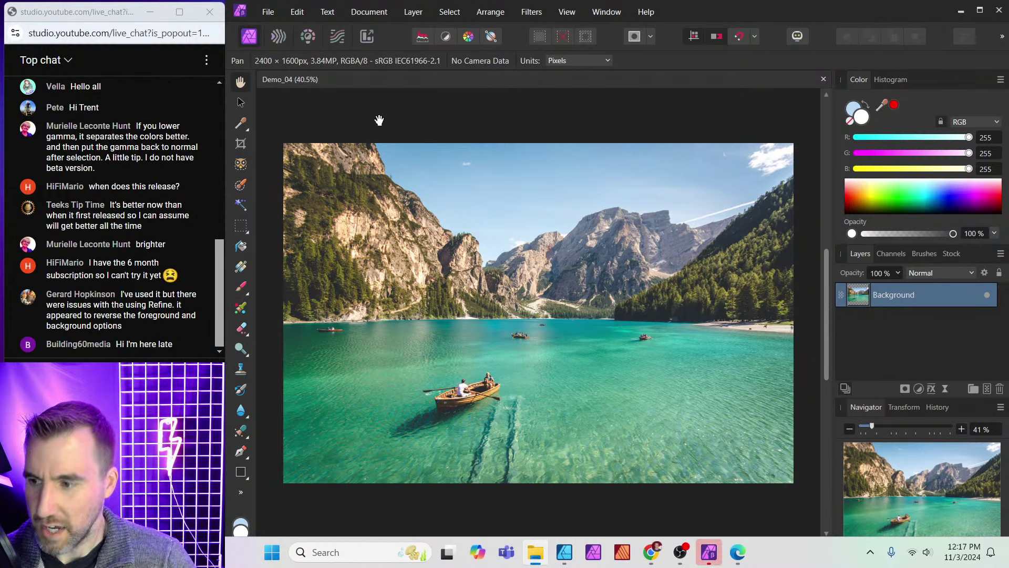
Try selecting the left cliff in the Demo_04 lake photo with the Object Selection Tool, and deselect it.
click(241, 164)
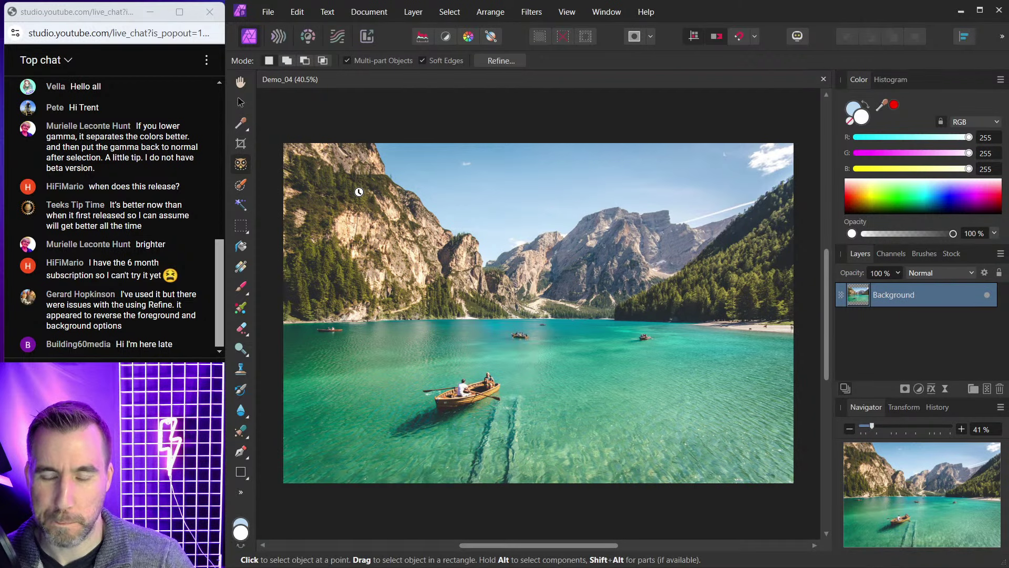
click(362, 194)
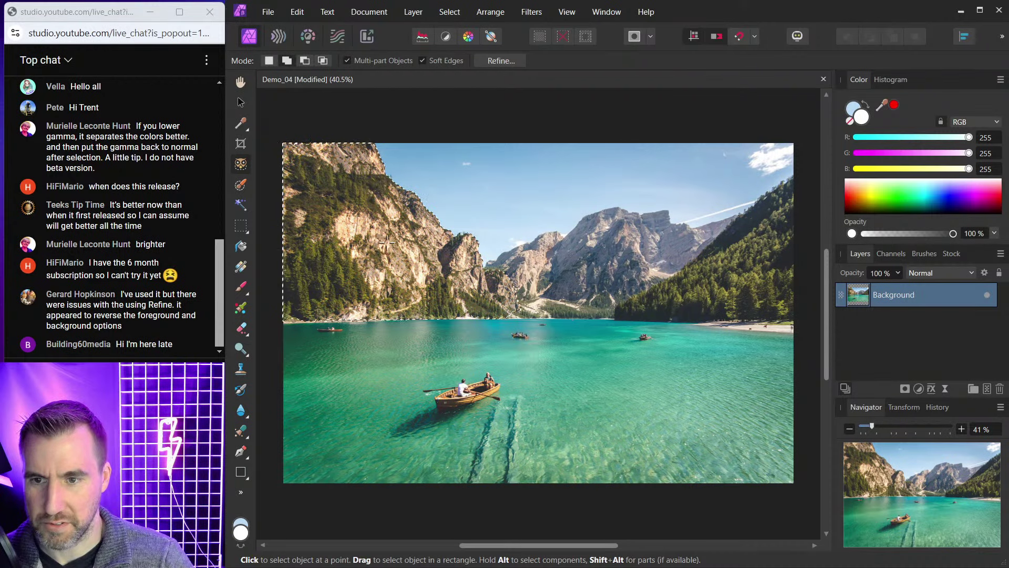
click(338, 190)
key(ctrl+d)
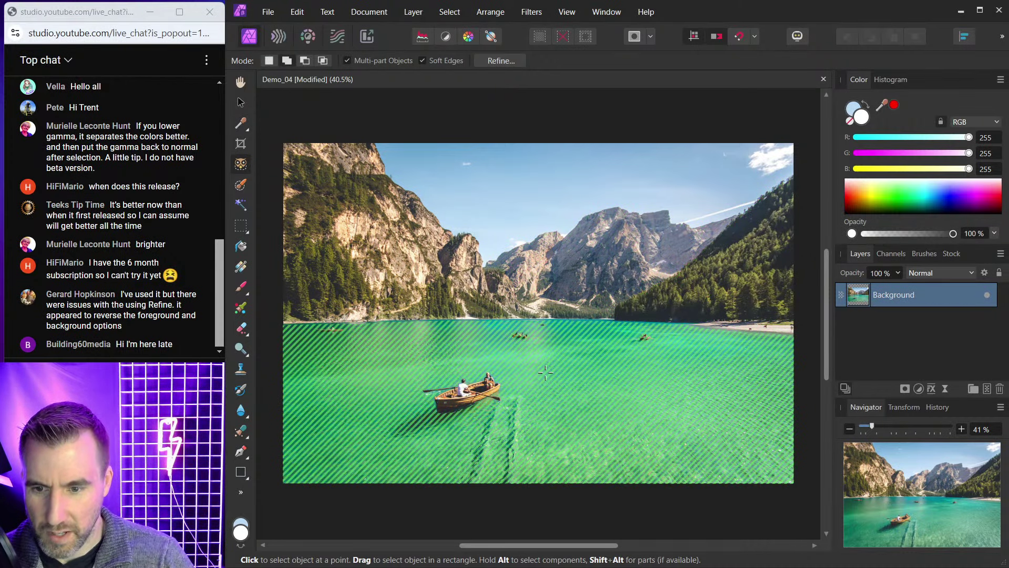
Preview the Object Selection Tool's regions for the lake water and the distant rowing boat in the Demo_04 photo.
scroll(546, 372, up, 2)
scroll(545, 365, down, 2)
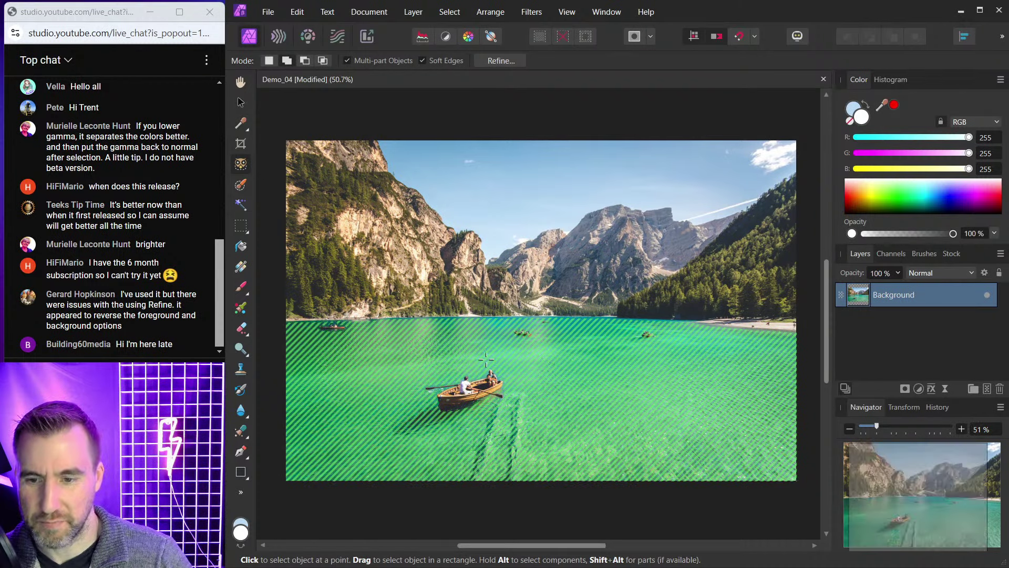
scroll(526, 362, up, 3)
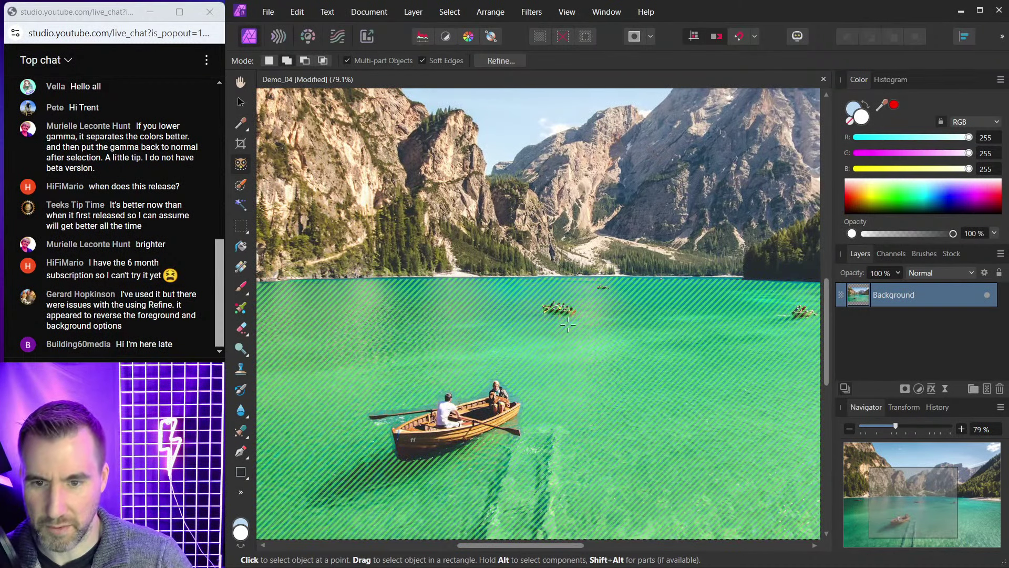
scroll(564, 310, up, 4)
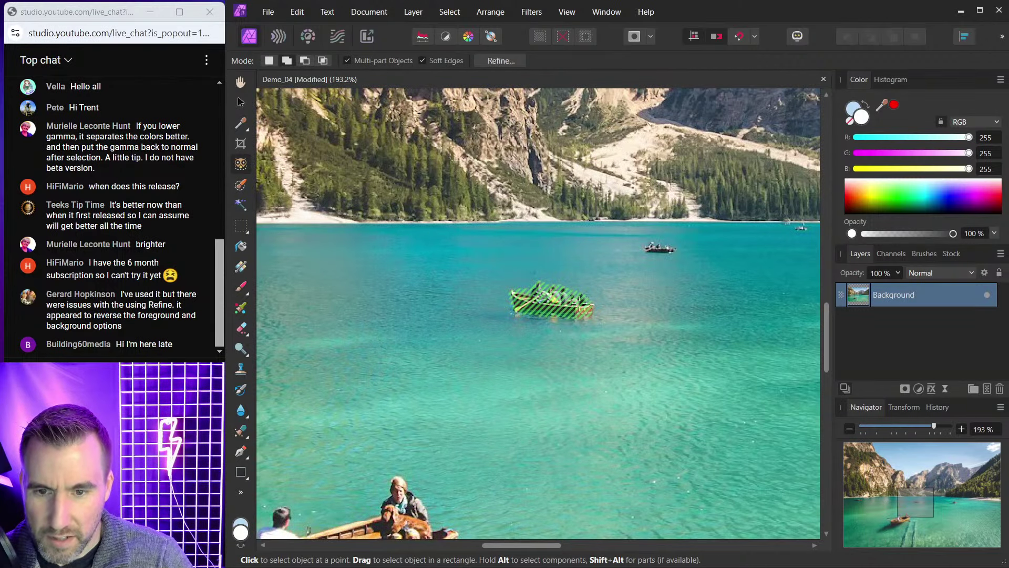
scroll(561, 347, down, 4)
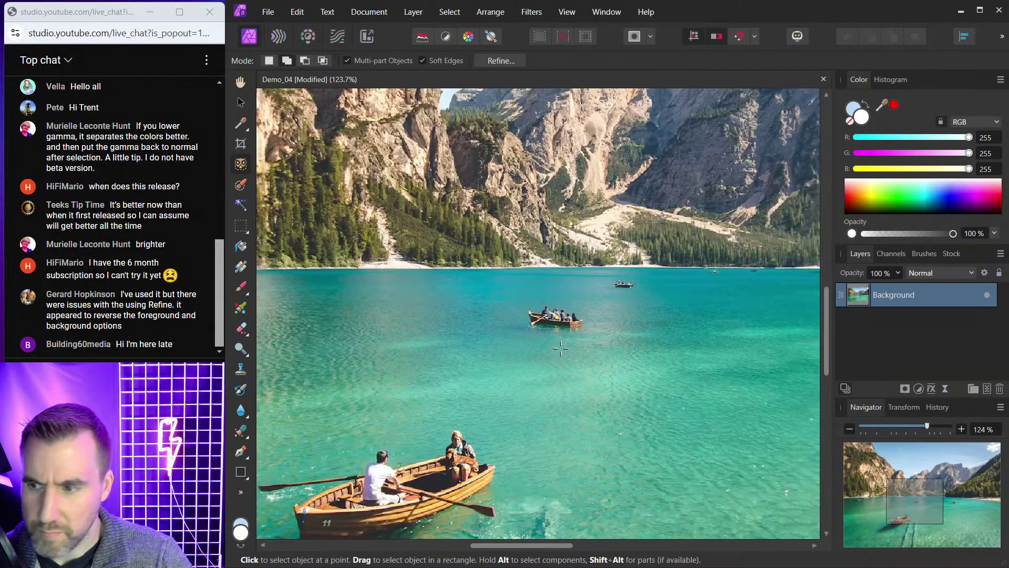
scroll(565, 380, down, 2)
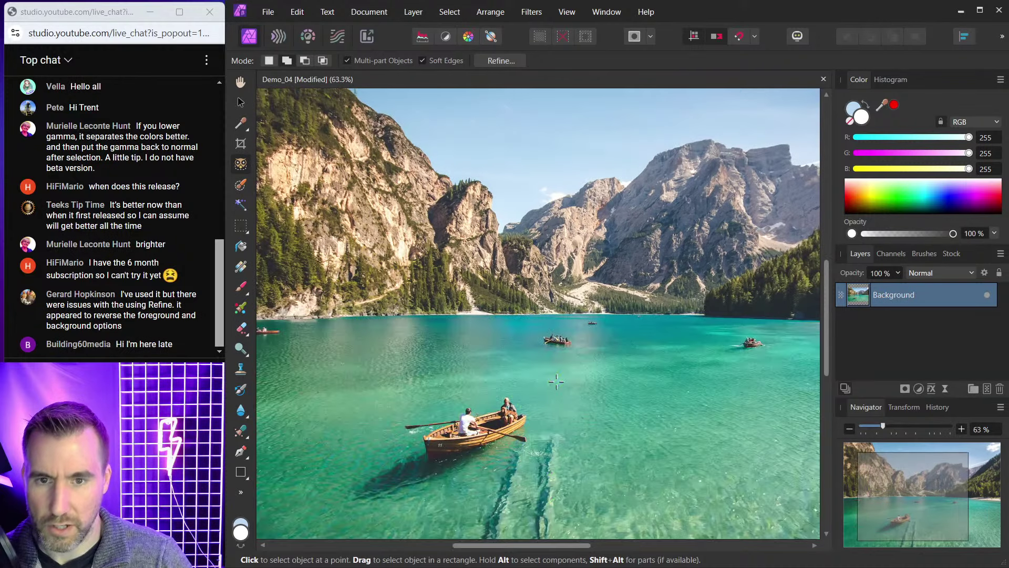
Select the whole lake surface around the large rowing boat with the Object Selection Tool.
click(570, 381)
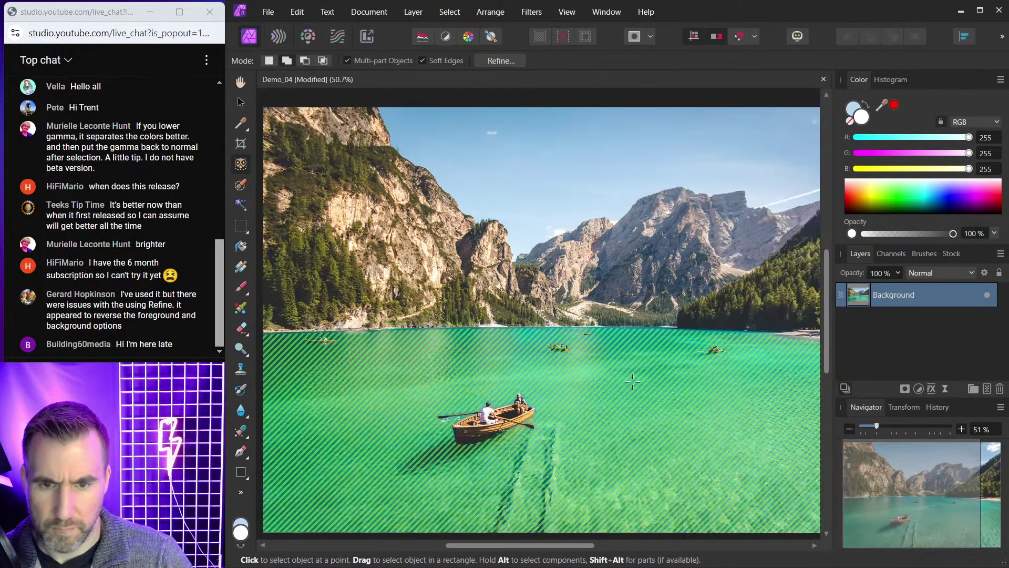
scroll(629, 381, down, 1)
drag(630, 381, 560, 352)
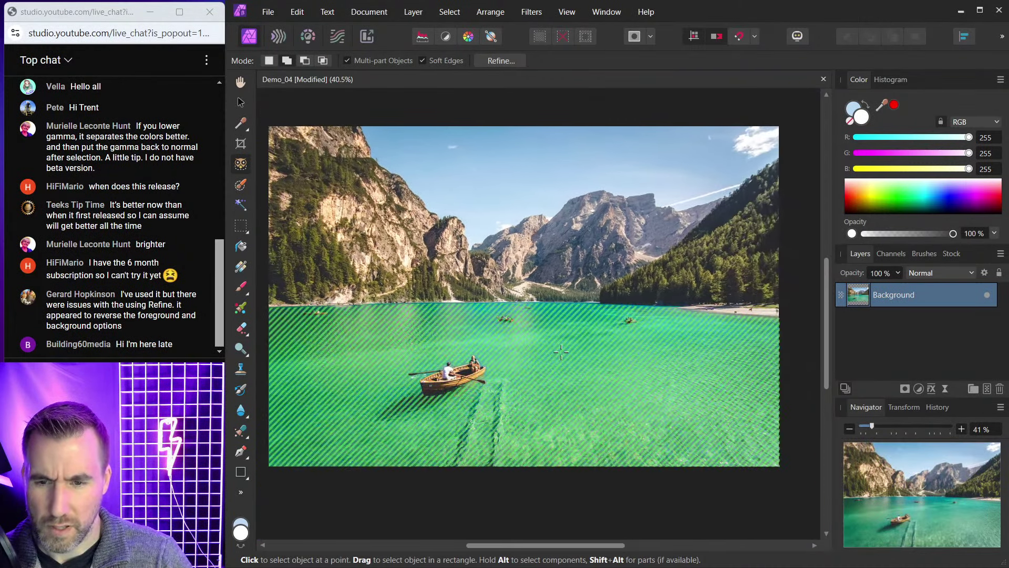
click(526, 353)
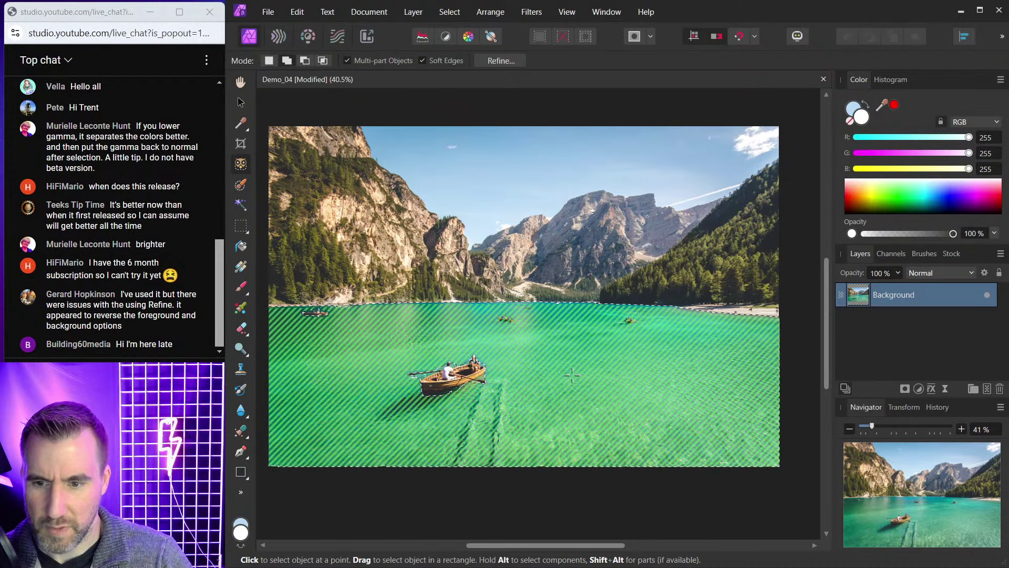
Inspect the water selection around the boats, deselect it, and close Demo_04 without saving its changes.
scroll(410, 370, up, 3)
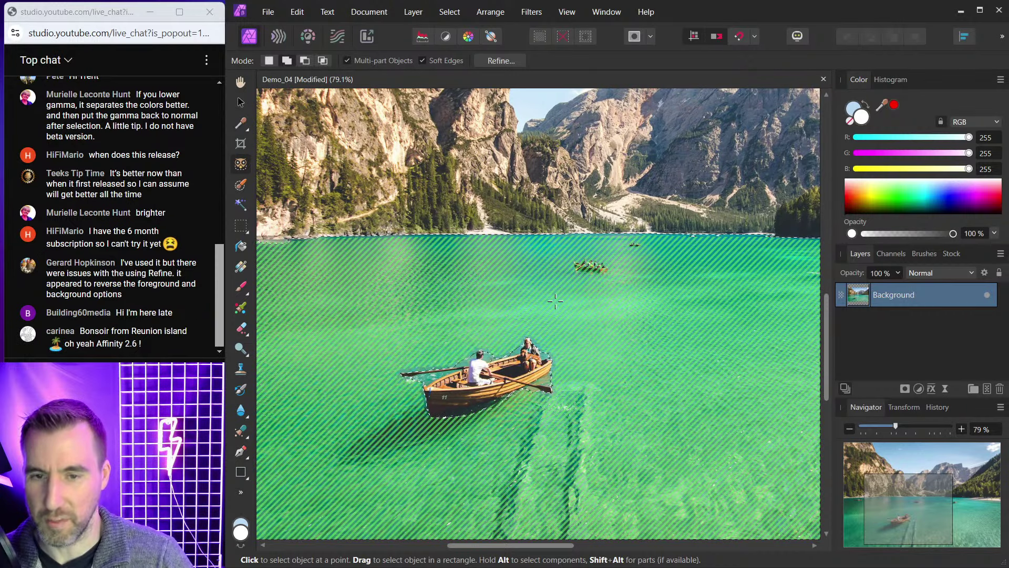
scroll(556, 305, down, 2)
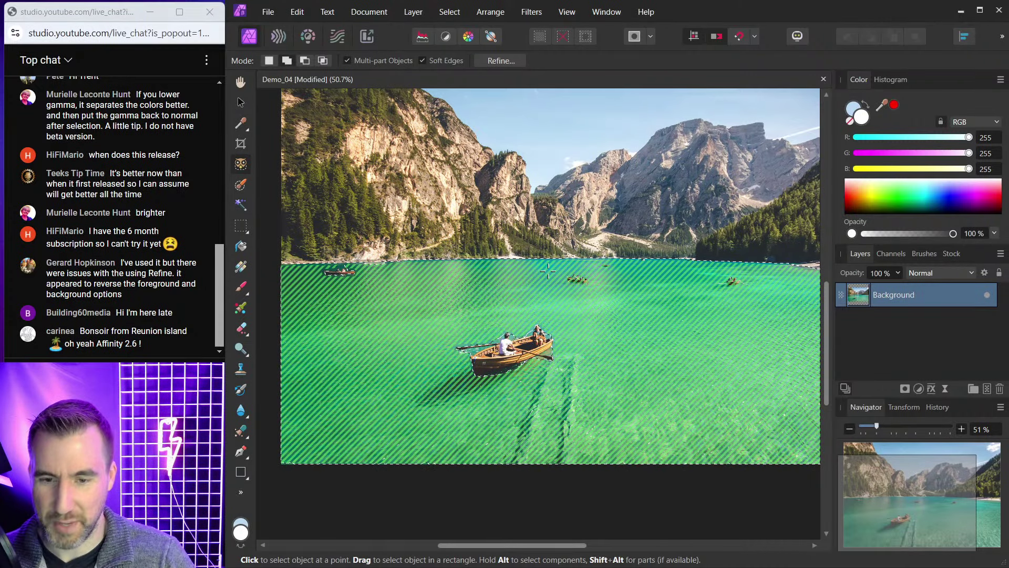
scroll(562, 271, down, 3)
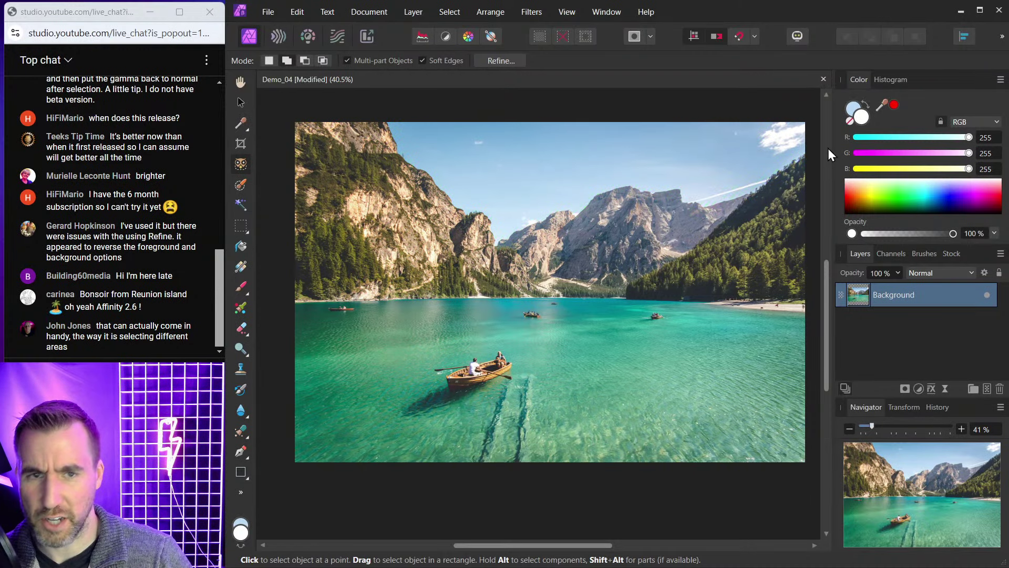
click(824, 78)
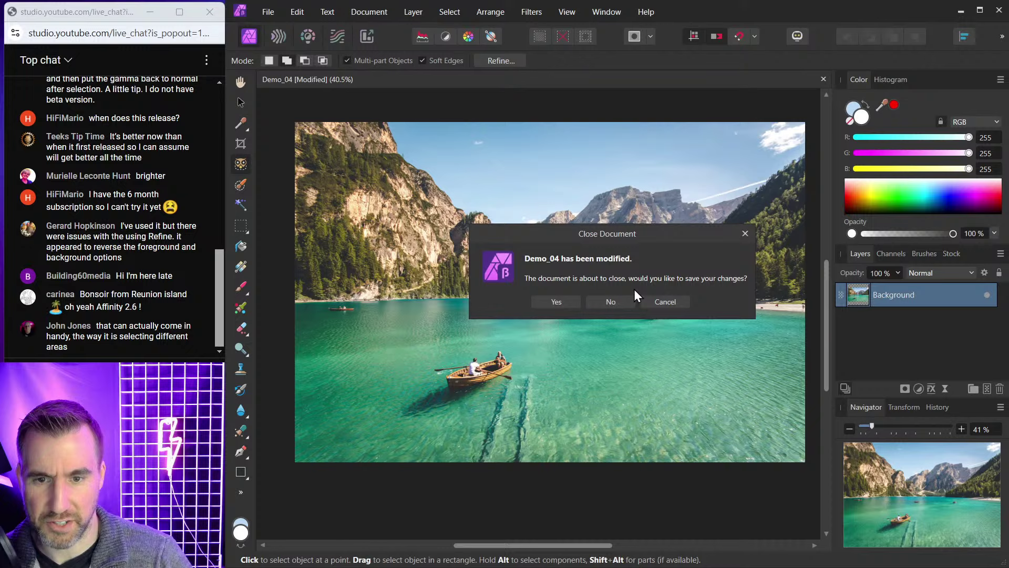
click(611, 302)
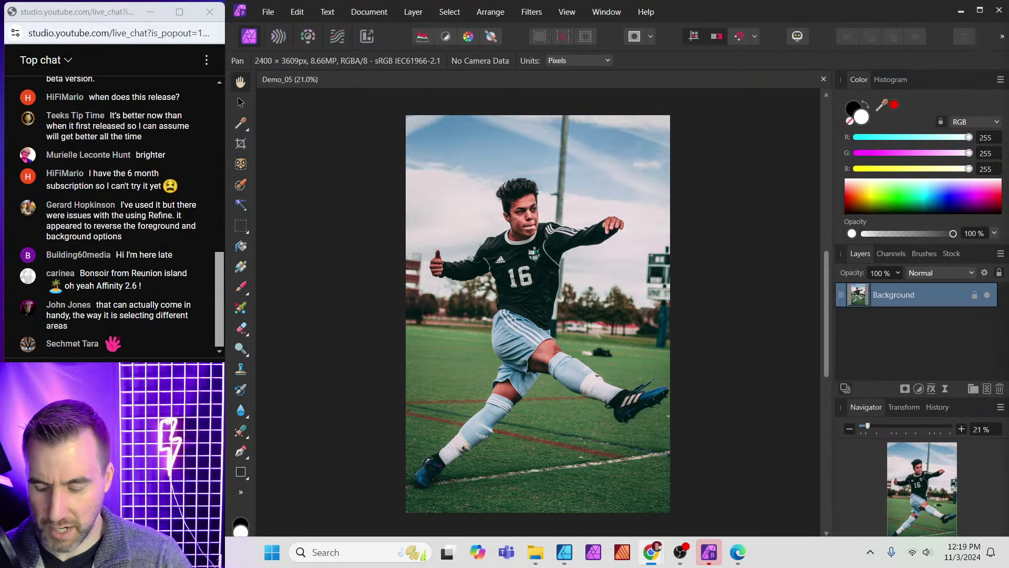
Switch to the Edge browser and open the Affinity forum topic "Machine Learning: Object Selection Tool".
click(738, 552)
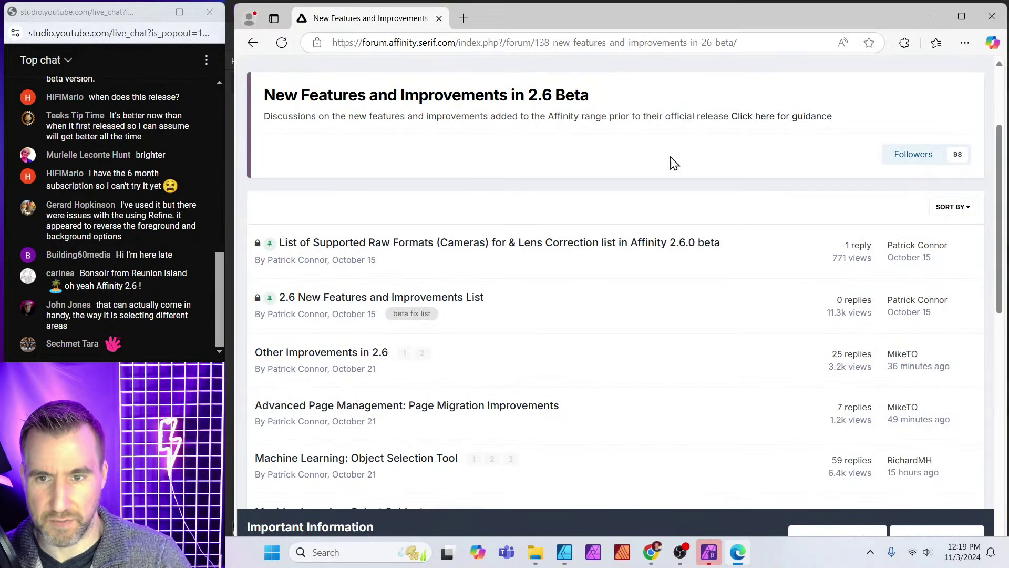
click(555, 43)
text(https://forum.affinity.serif.com/index.php?/topic/220858-machine-learning-object-selection-tool/)
key(Return)
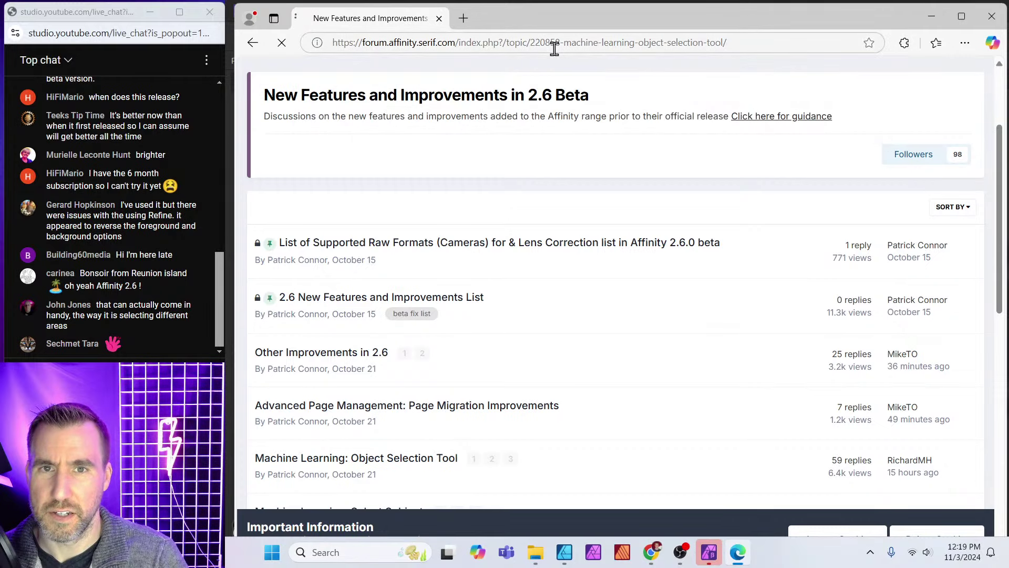
Read the compatibility note in the topic's first post, highlighting the unsupported macOS versions, and return to Affinity Photo.
scroll(453, 232, down, 8)
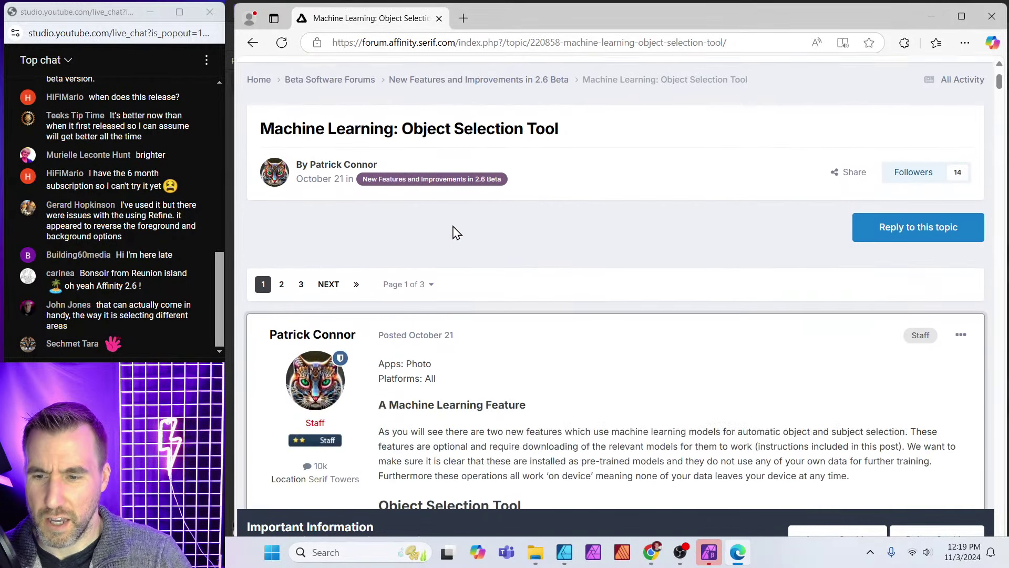
scroll(445, 211, down, 15)
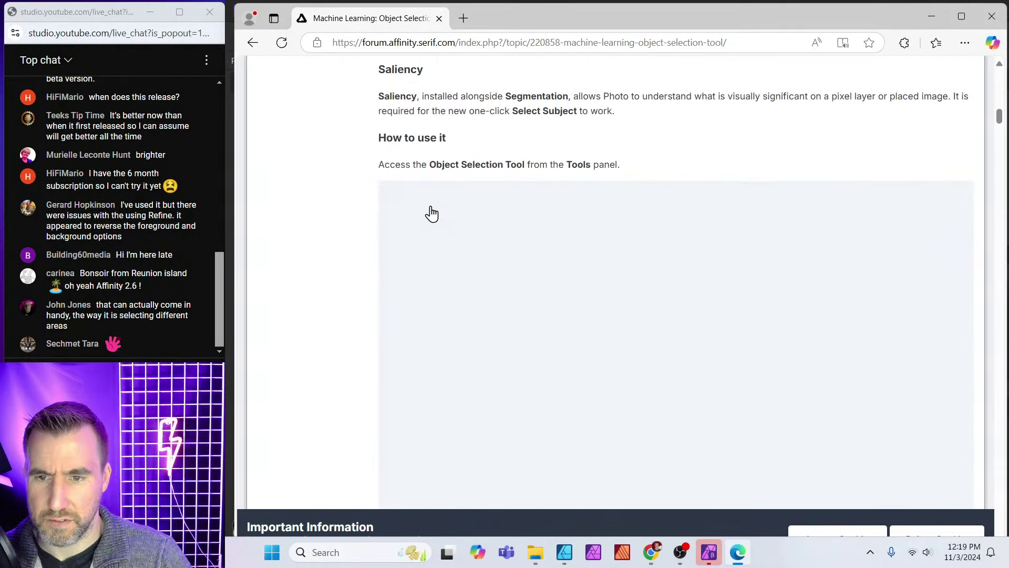
scroll(431, 213, down, 15)
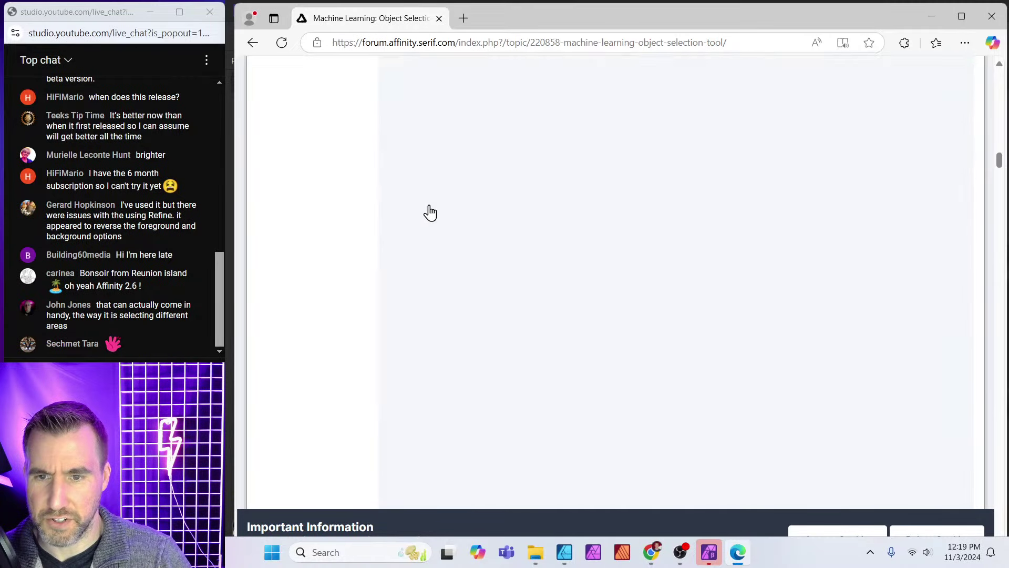
scroll(430, 210, down, 15)
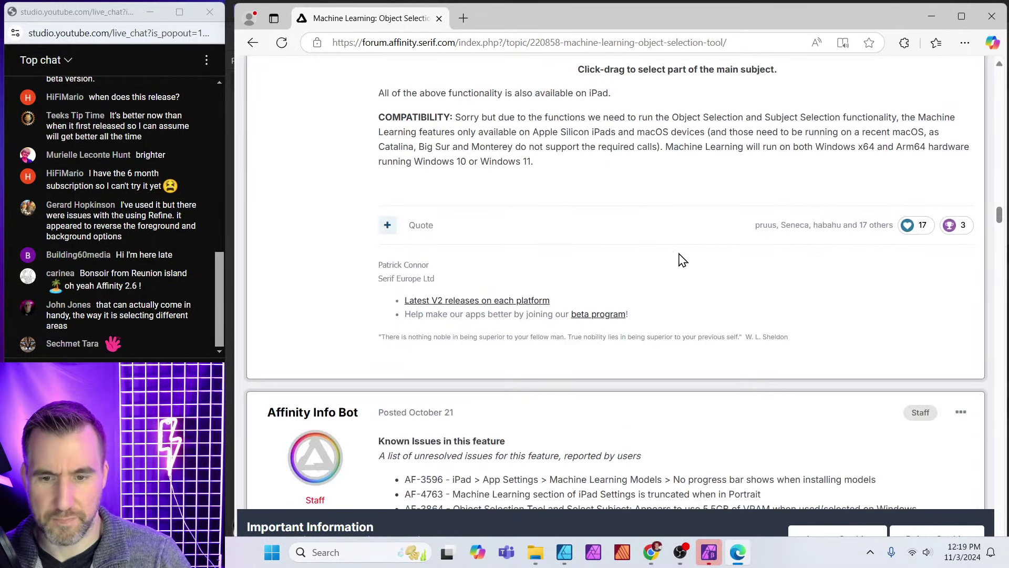
scroll(673, 259, up, 8)
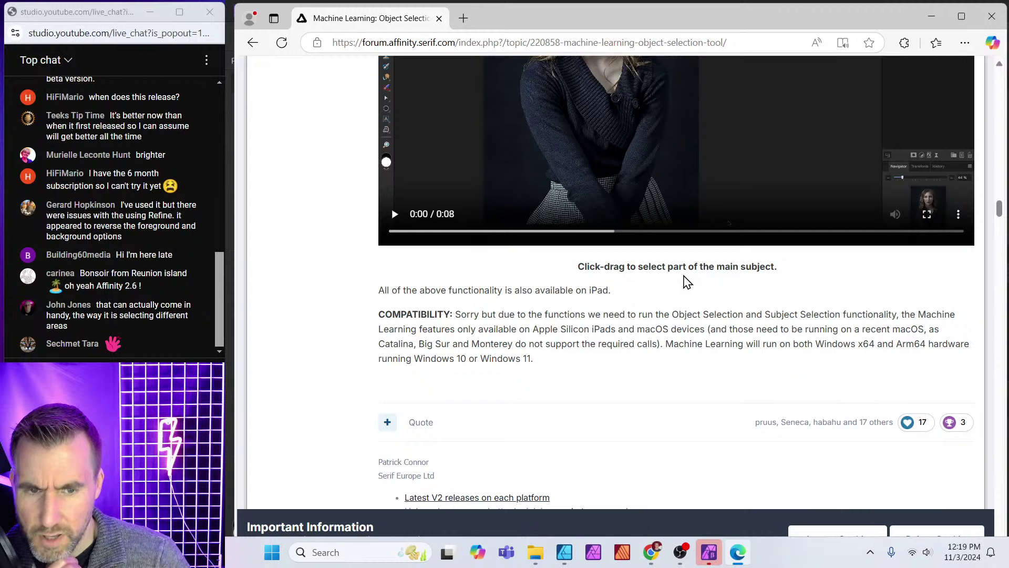
drag(461, 314, 689, 327)
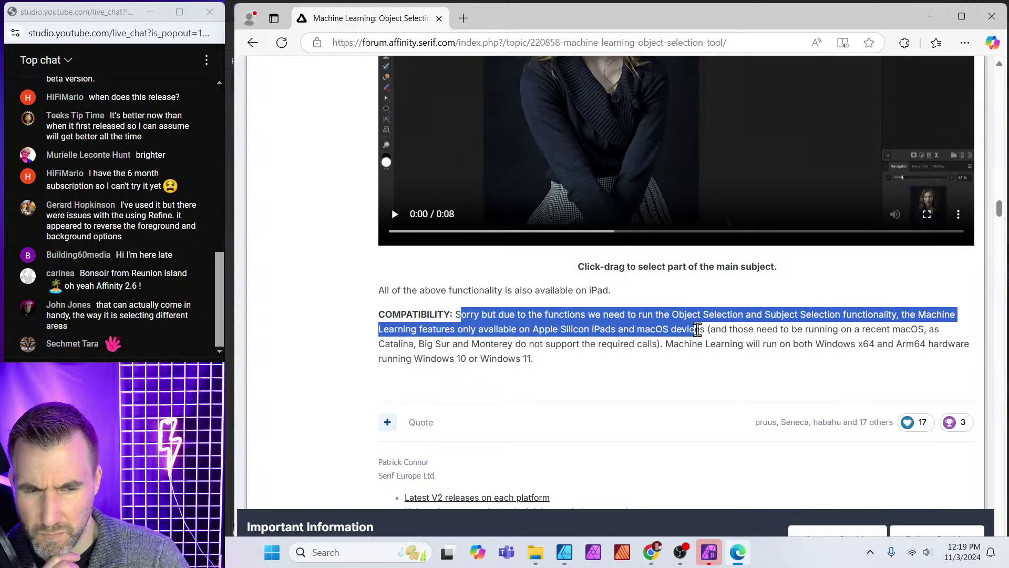
drag(701, 335, 700, 335)
drag(375, 353, 389, 260)
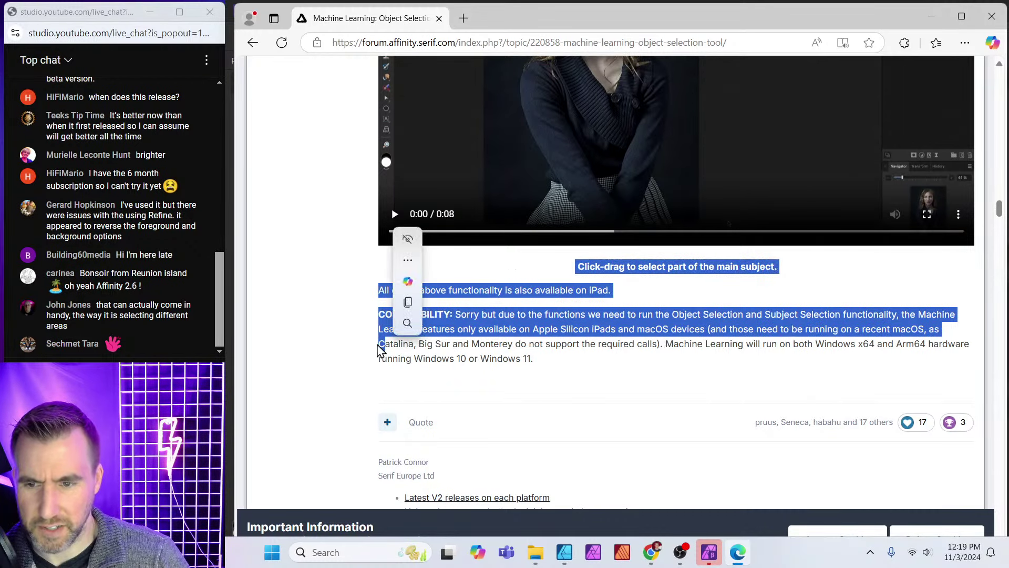
click(430, 345)
drag(513, 346, 381, 355)
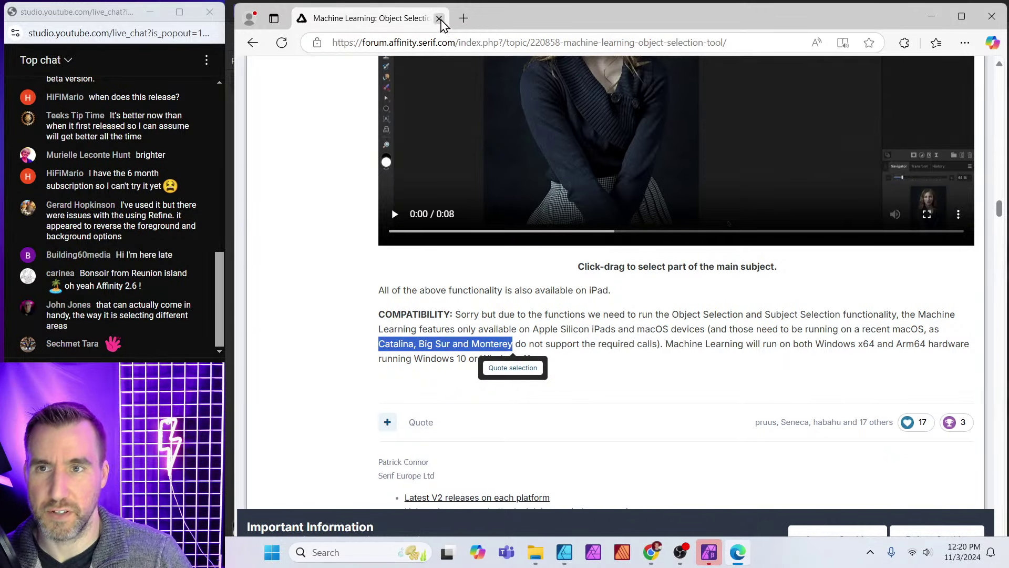
click(929, 23)
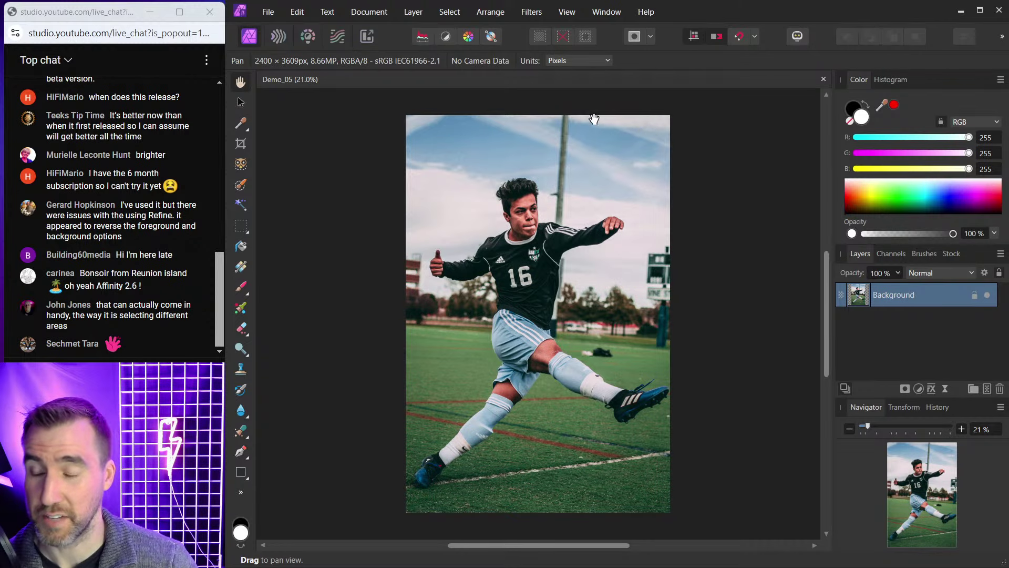
Review the Segmentation and Saliency models in the Machine Learning settings, and close the settings.
click(298, 13)
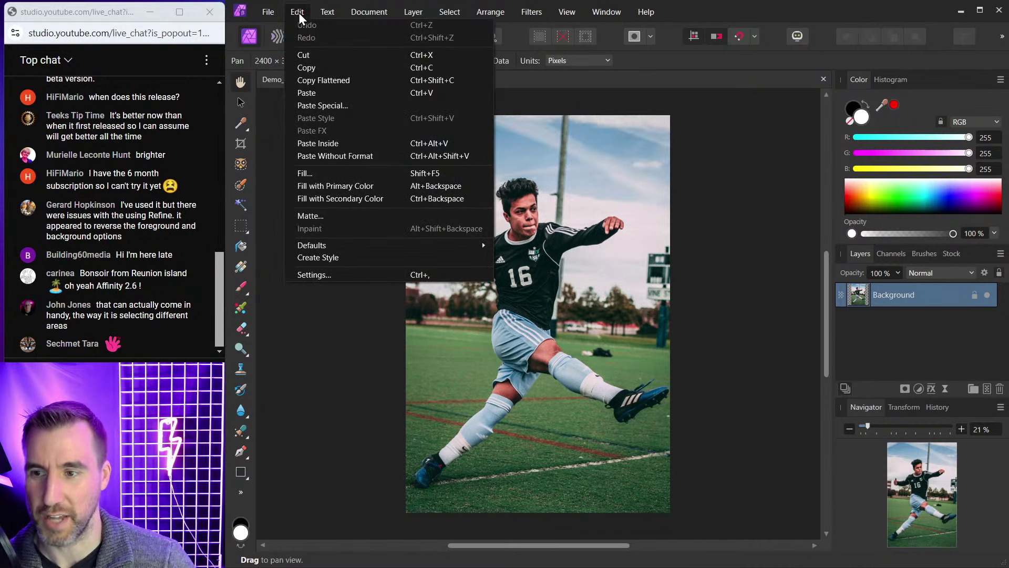
click(363, 270)
click(456, 177)
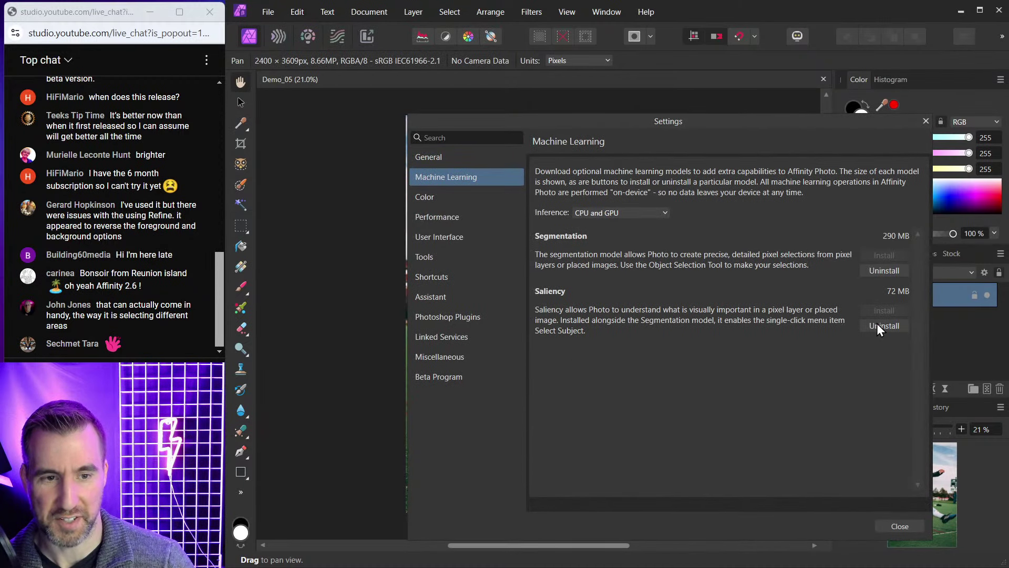
click(900, 527)
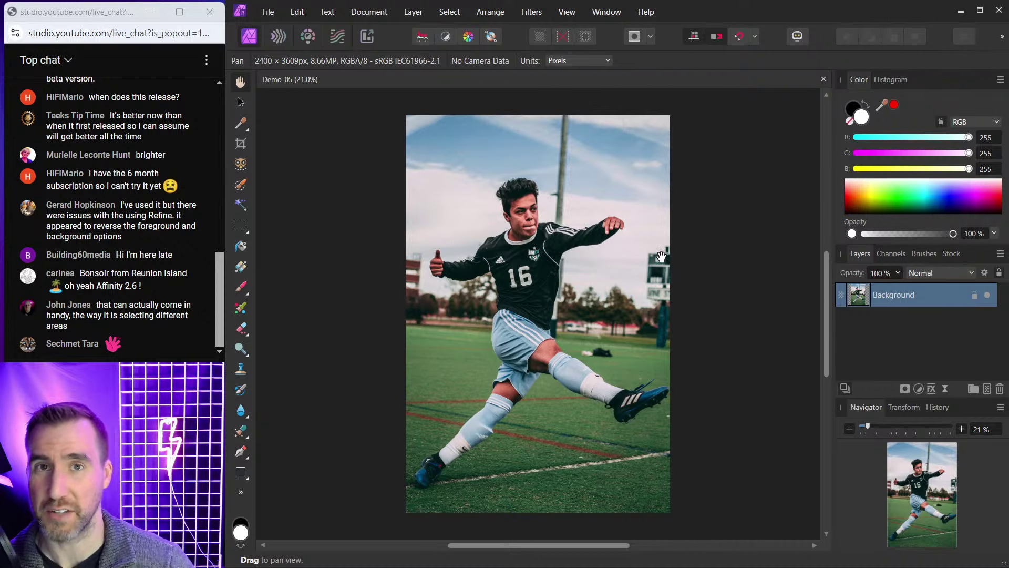
Select the soccer player in Demo_05 with Select Subject and mask the Background layer to that selection.
click(458, 13)
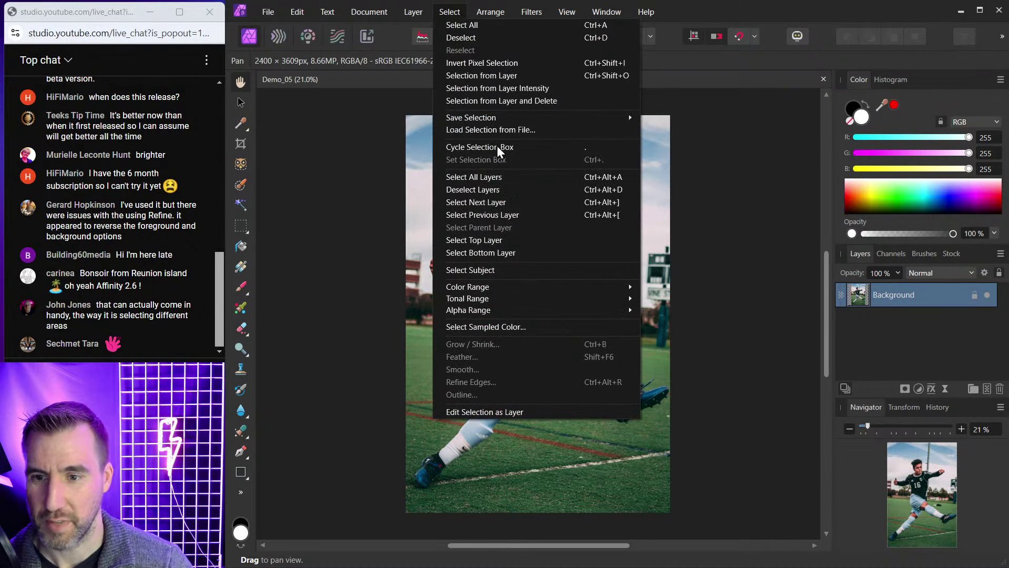
click(495, 270)
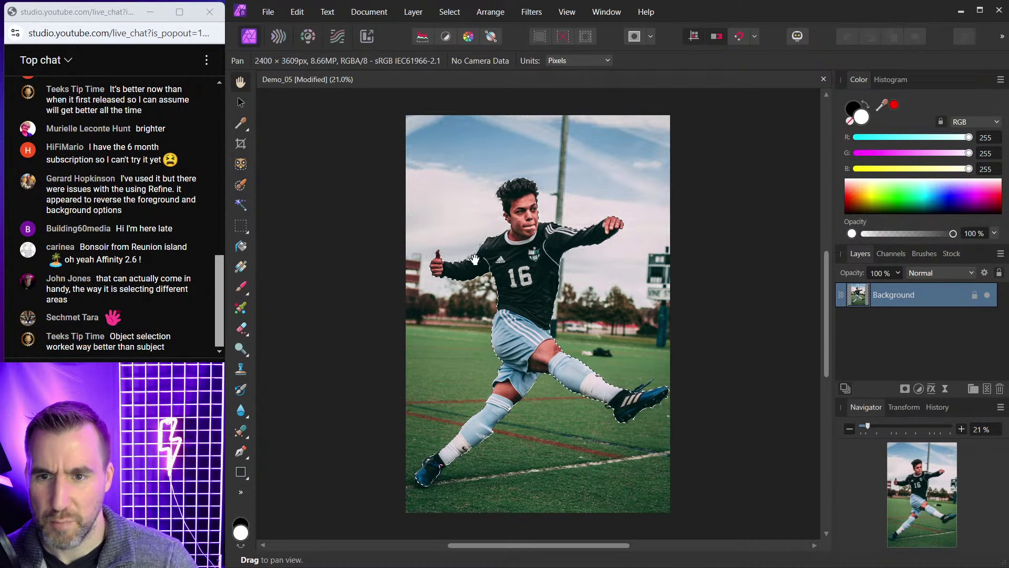
click(906, 389)
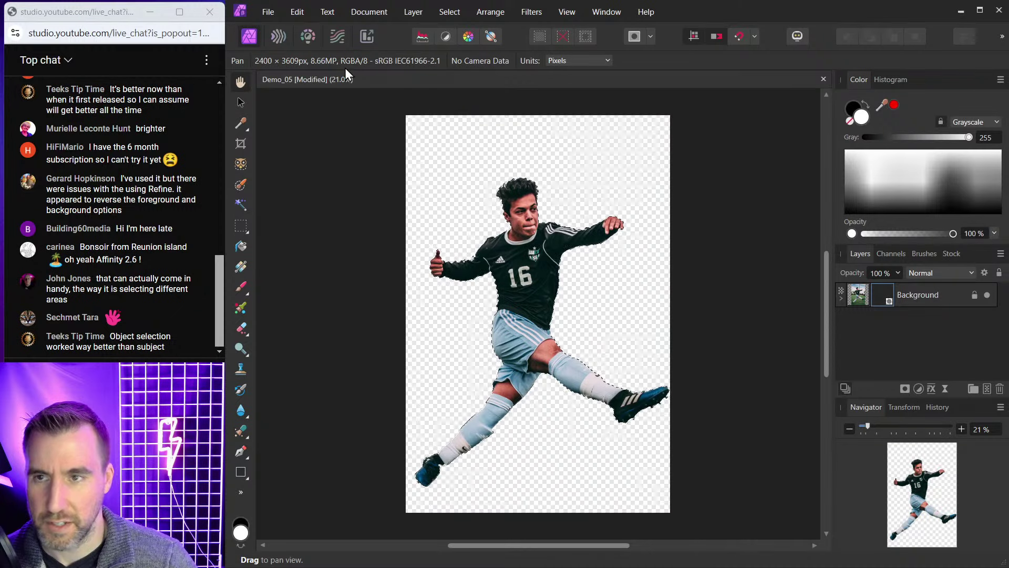
Try adding a fill layer to the masked soccer player document with the selection still active, and delete it.
click(422, 10)
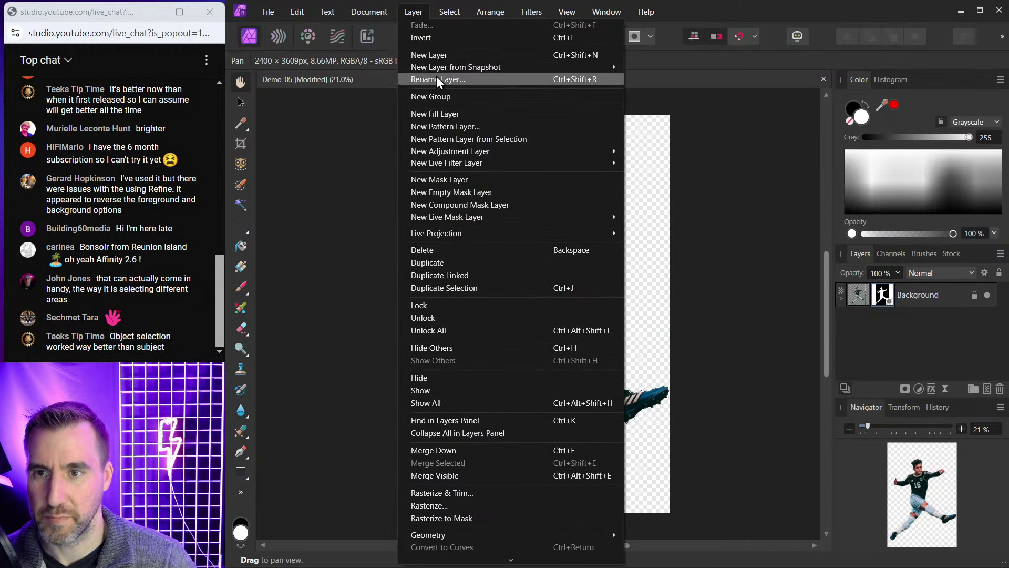
click(446, 112)
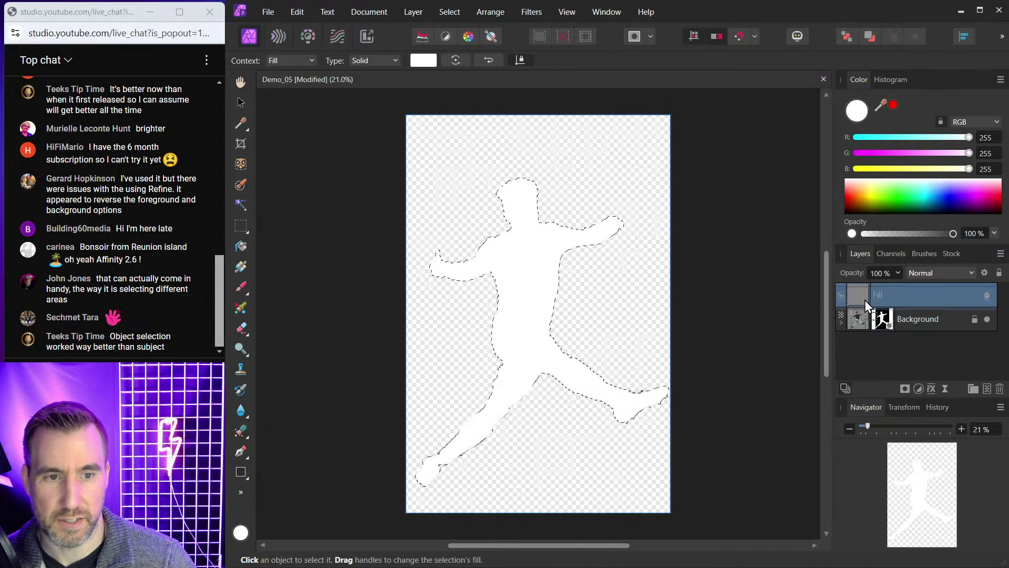
drag(865, 300, 879, 272)
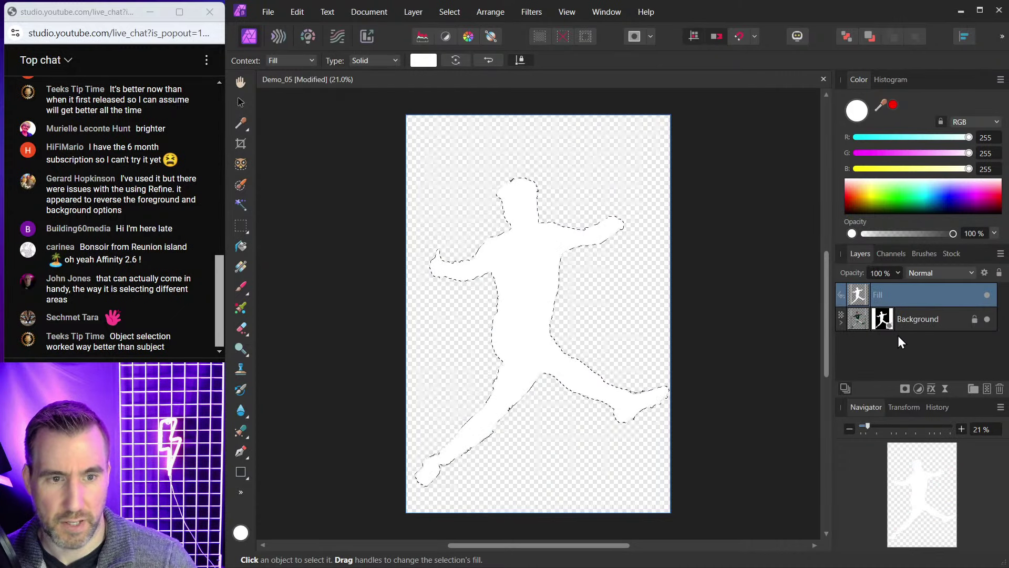
key(Delete)
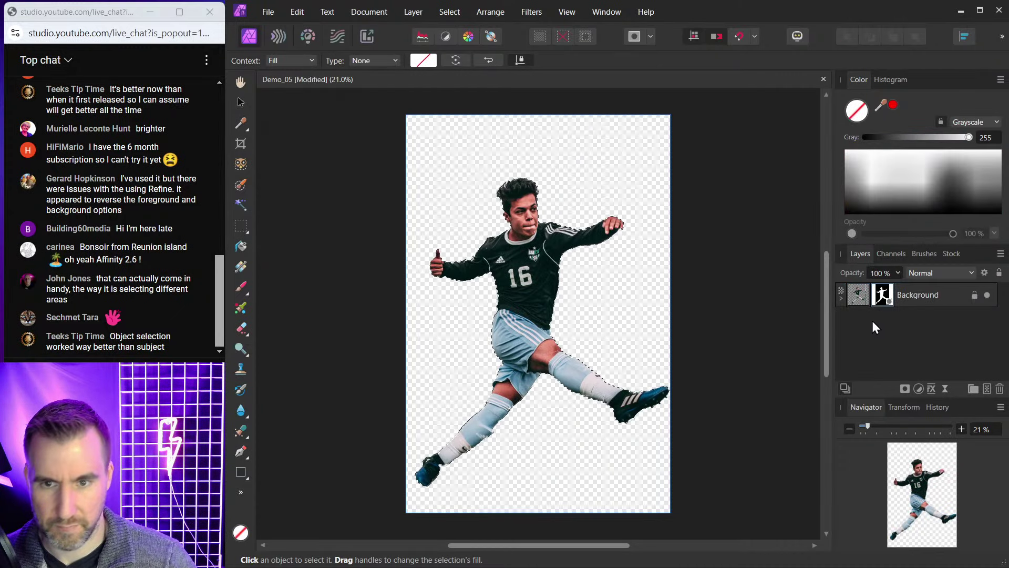
Add a dark green fill layer (#002C1E) beneath the masked Background layer and show the colour controls as a wheel.
click(413, 12)
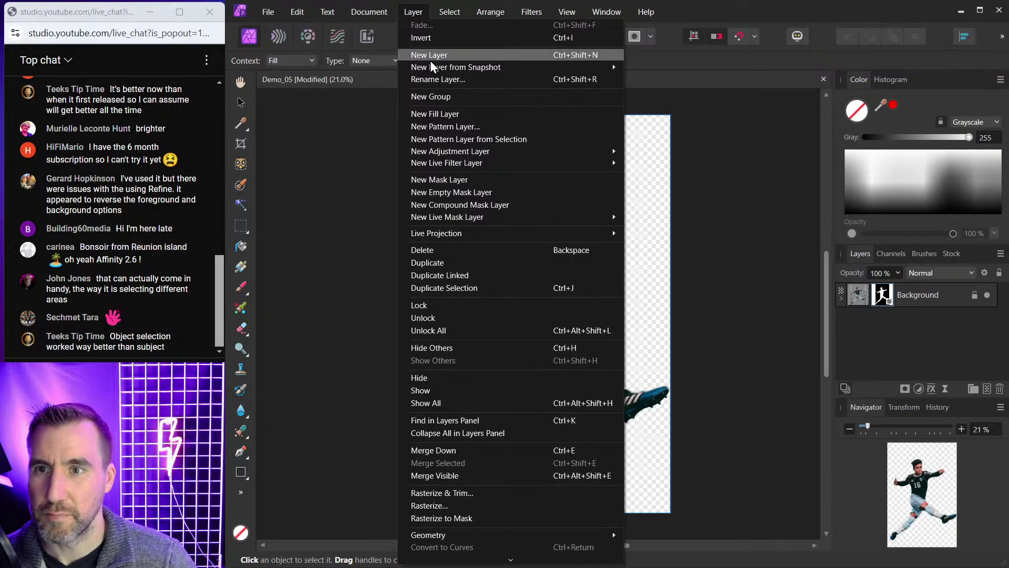
click(446, 114)
drag(858, 285, 863, 331)
drag(881, 185, 916, 213)
click(1000, 80)
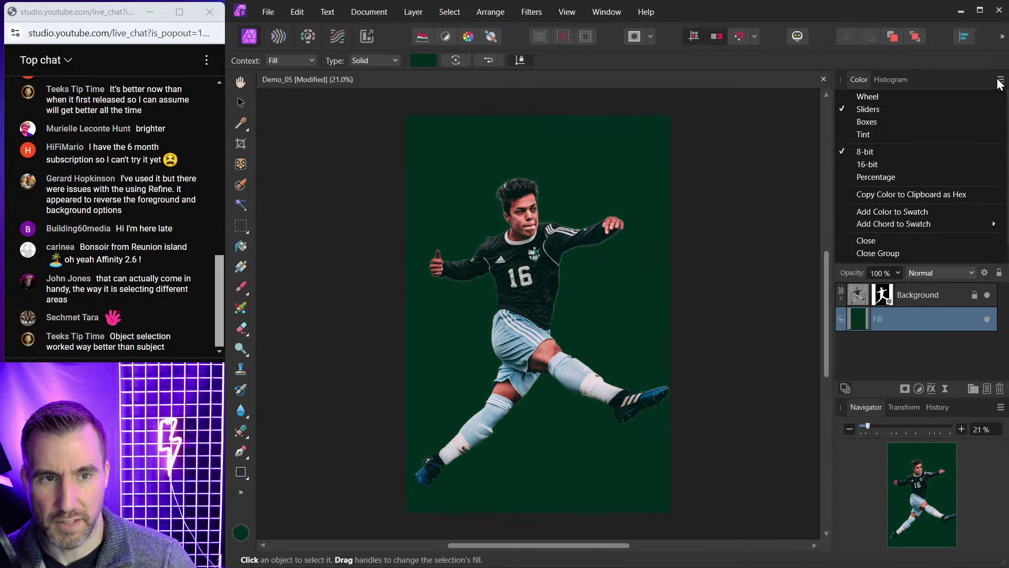
click(907, 95)
Examine the soccer player's cut-out edges against the green fill along the jersey, shorts, socks, boot and sleeve.
scroll(509, 225, up, 1)
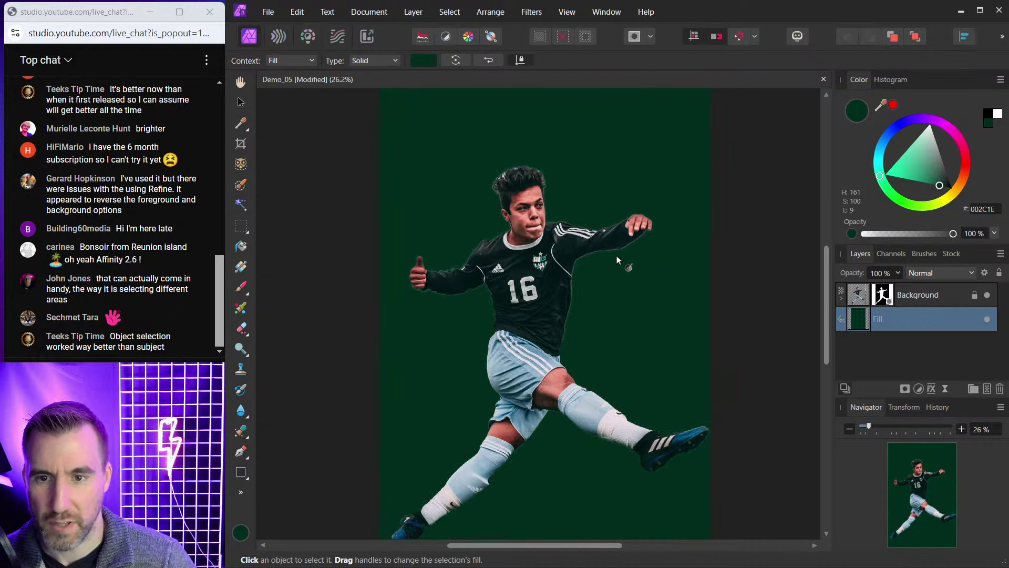
scroll(503, 329, up, 4)
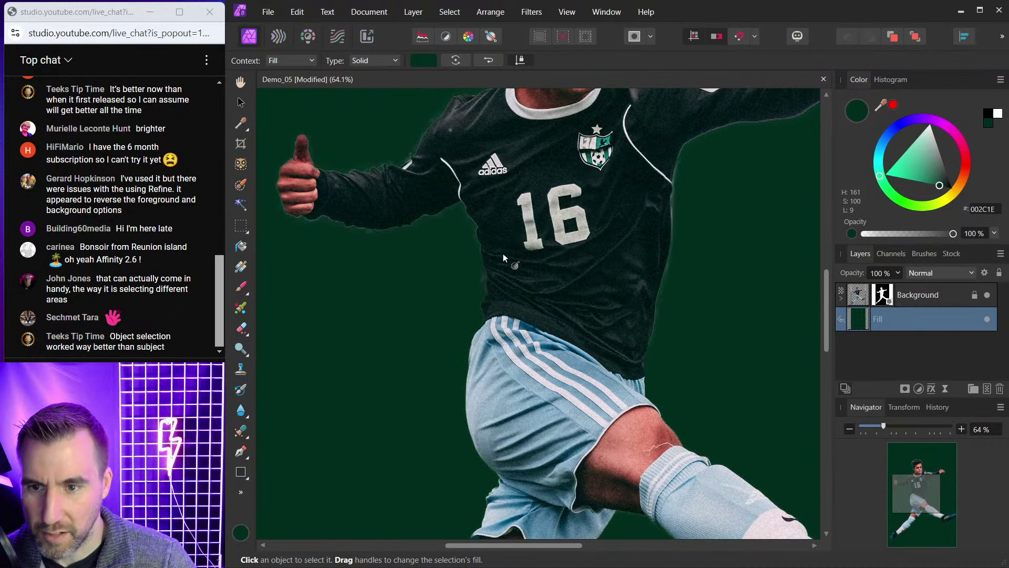
scroll(490, 238, up, 8)
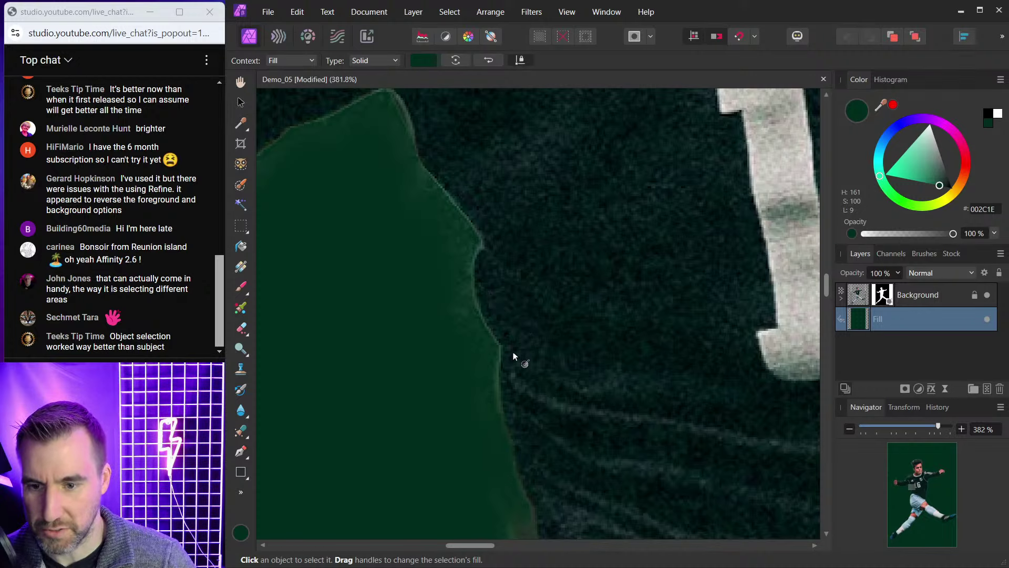
scroll(514, 357, down, 4)
scroll(552, 336, up, 2)
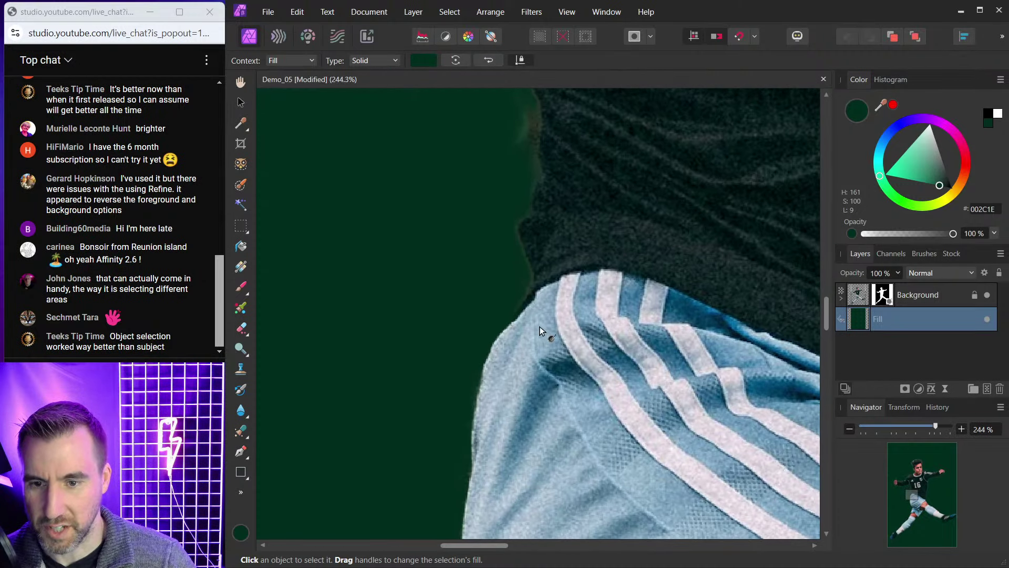
scroll(541, 331, down, 5)
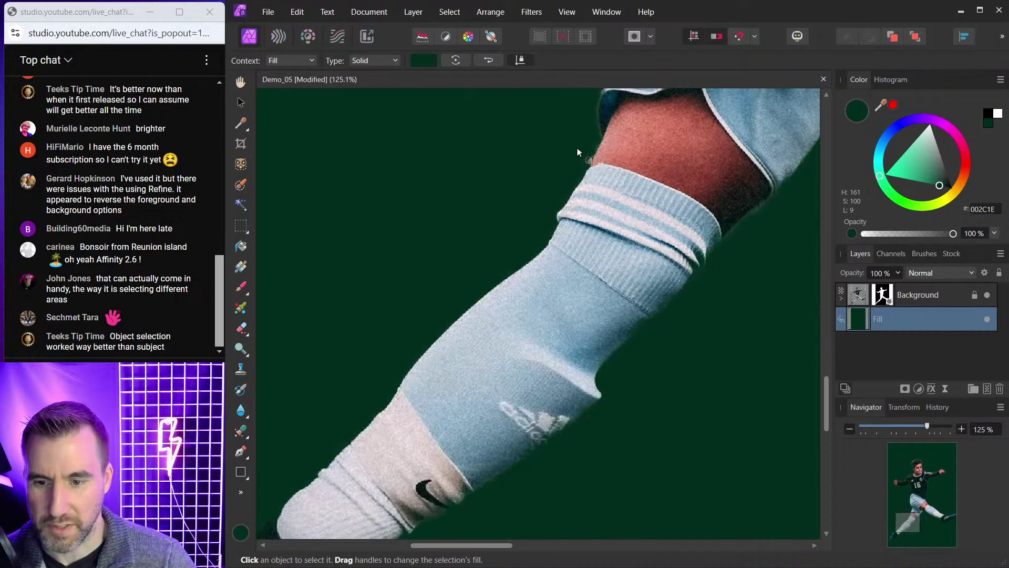
scroll(537, 260, down, 5)
scroll(489, 335, up, 10)
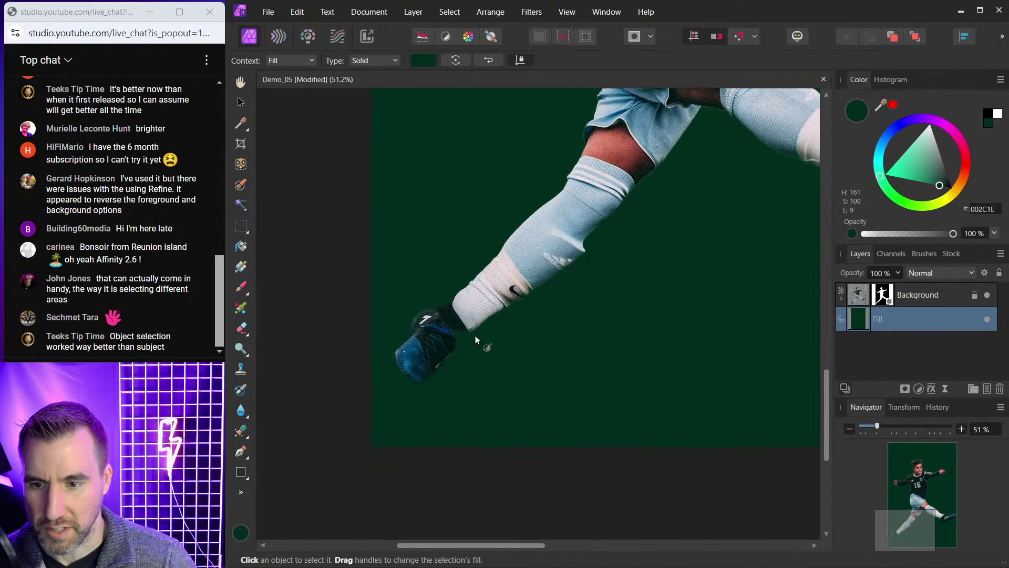
scroll(565, 226, down, 9)
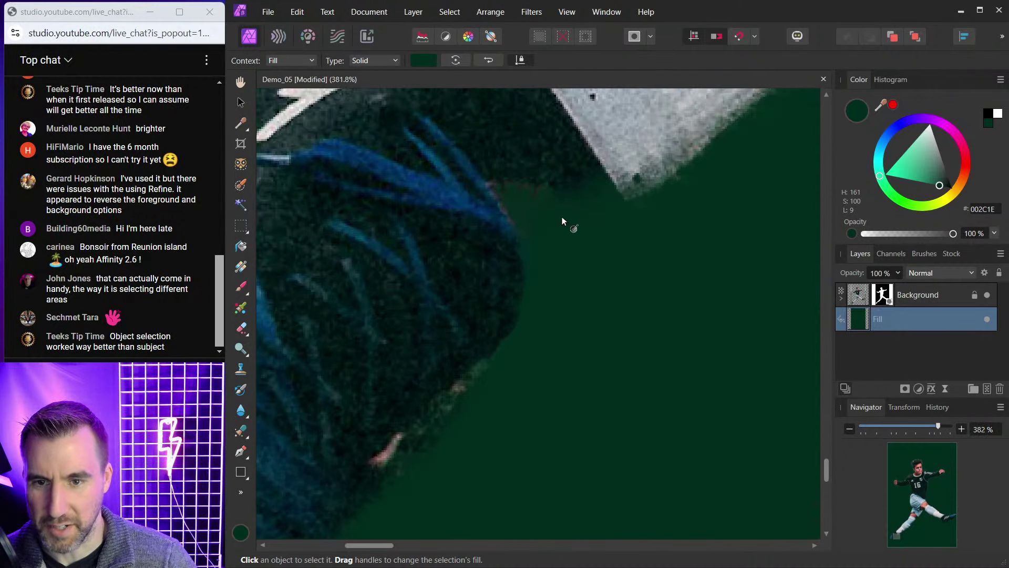
scroll(562, 268, down, 4)
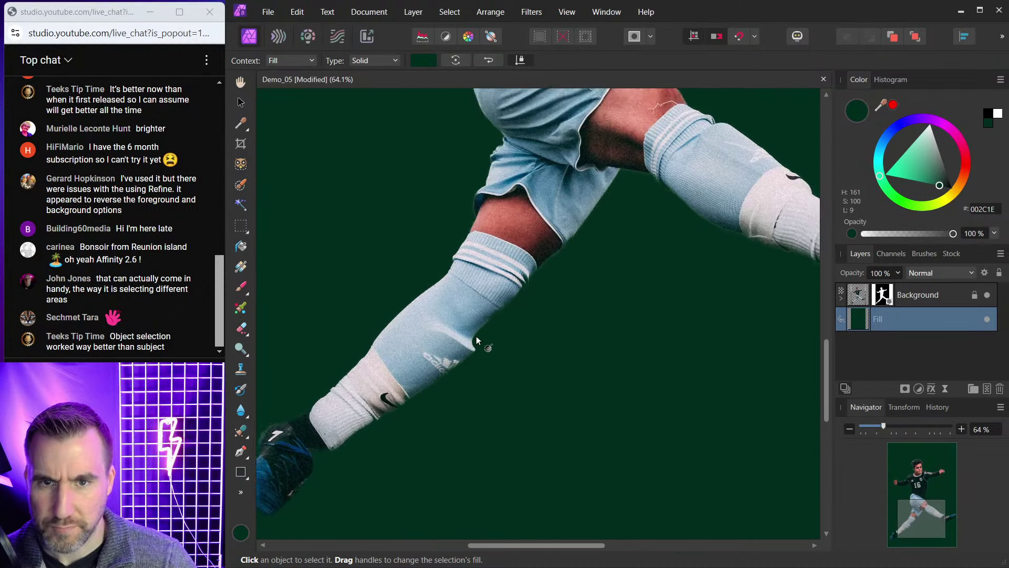
scroll(551, 295, up, 1)
scroll(551, 295, up, 5)
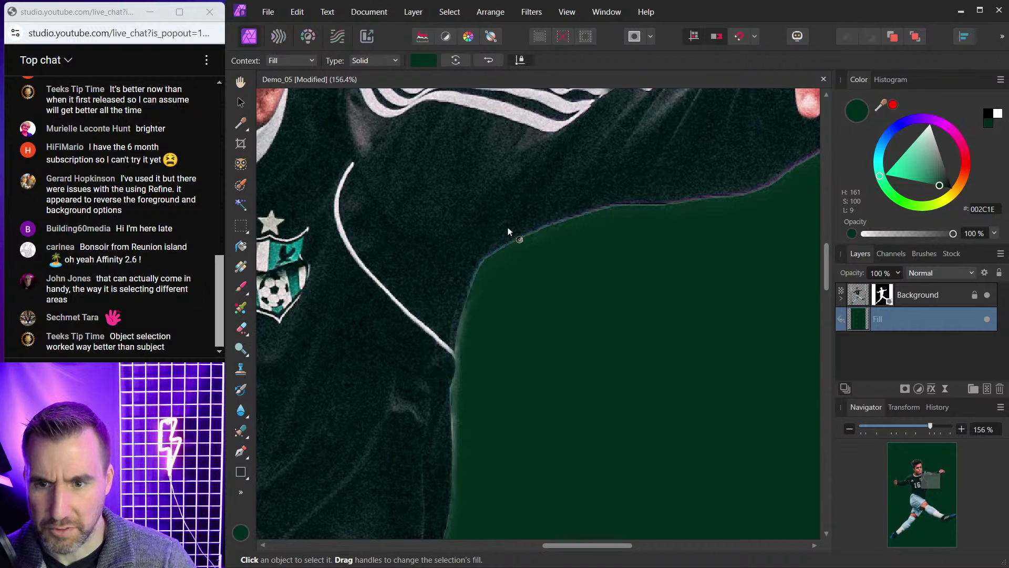
scroll(735, 267, up, 3)
scroll(735, 267, right, 3)
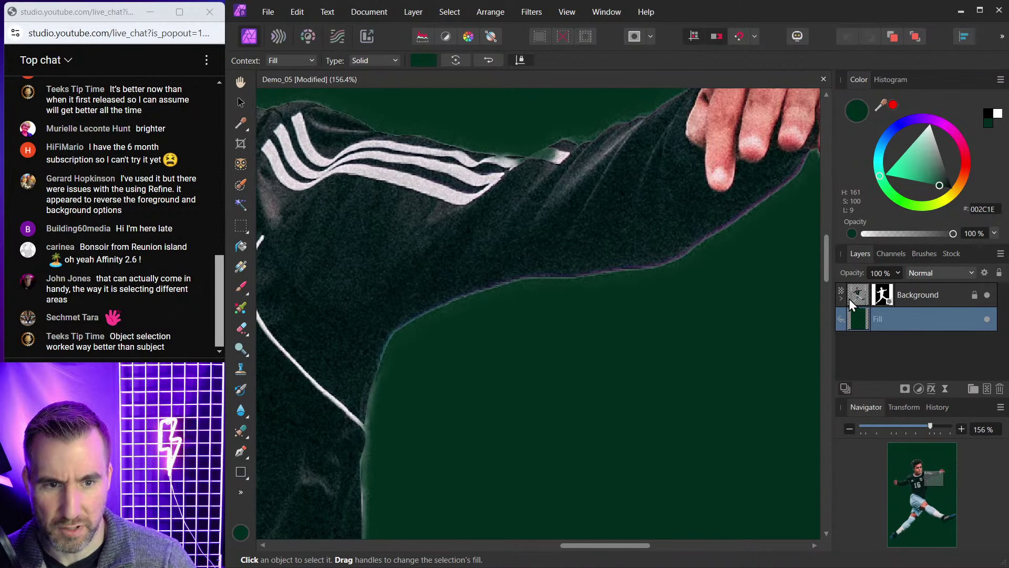
Expand the Background layer and toggle its mask off and on to compare the sleeve edge with the original photo.
click(841, 298)
click(988, 322)
click(988, 322)
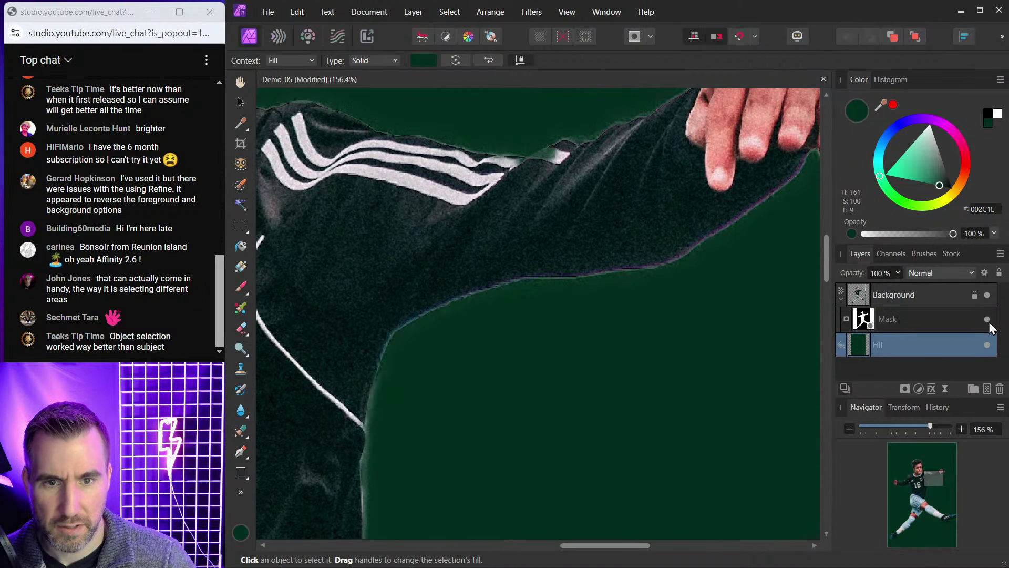
click(987, 322)
click(988, 322)
click(988, 321)
click(987, 321)
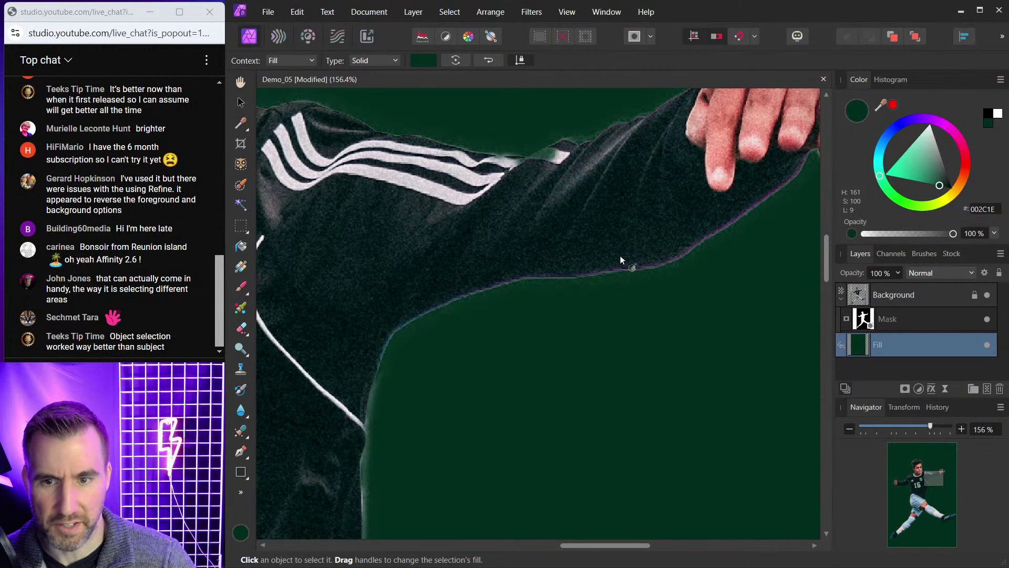
Inspect the masked edges around the soccer player's outstretched arm and hair.
scroll(631, 276, down, 5)
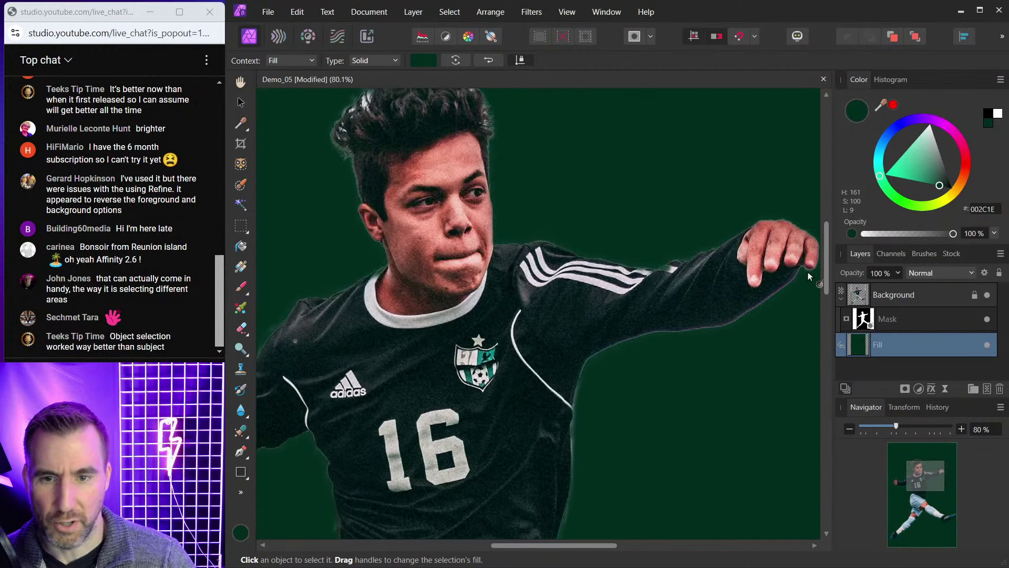
scroll(519, 177, up, 5)
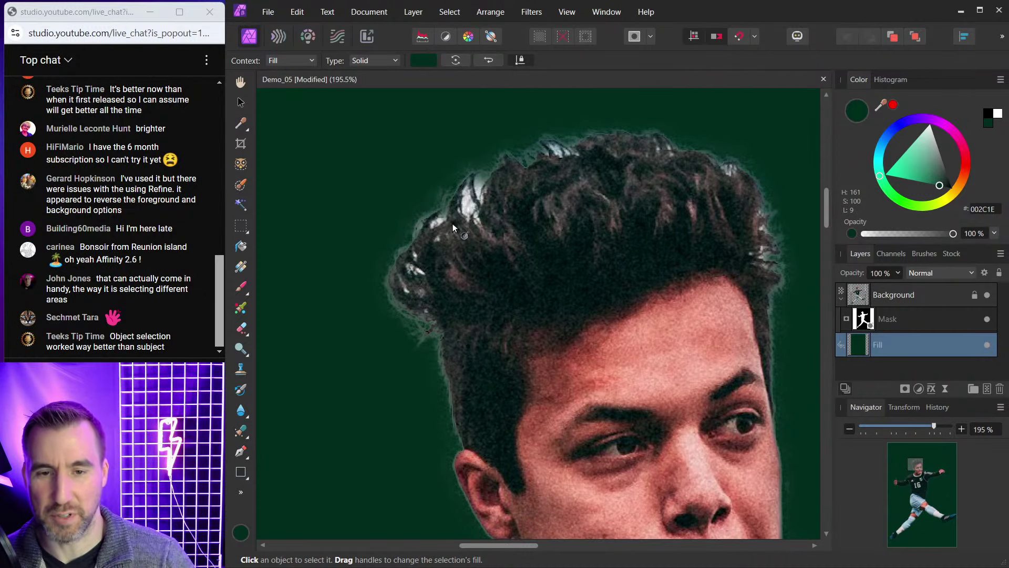
scroll(454, 227, down, 6)
scroll(452, 231, down, 1)
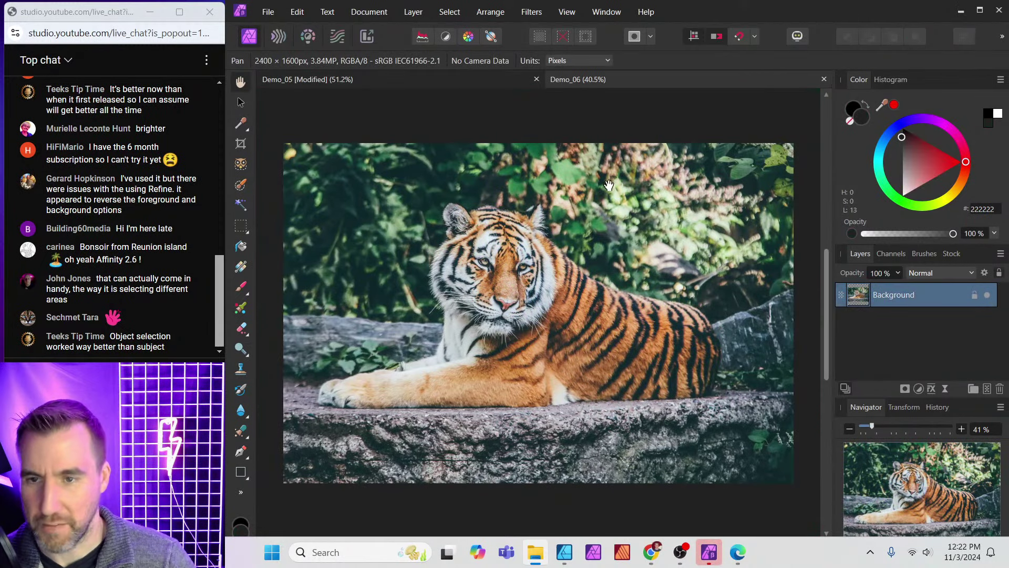
Select the tiger in Demo_06 with Select Subject and mask the Background layer to that selection.
click(450, 13)
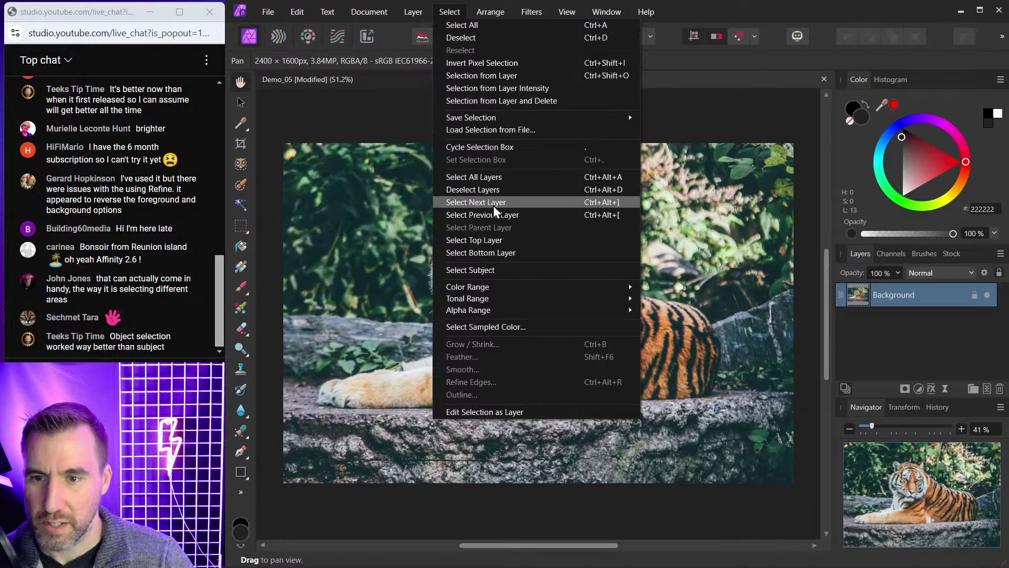
click(497, 270)
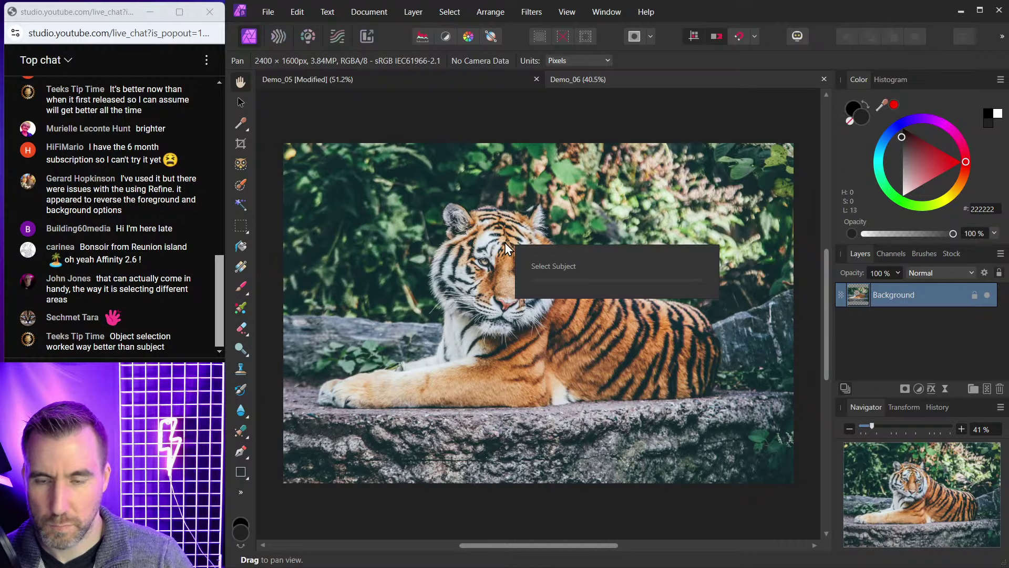
click(904, 389)
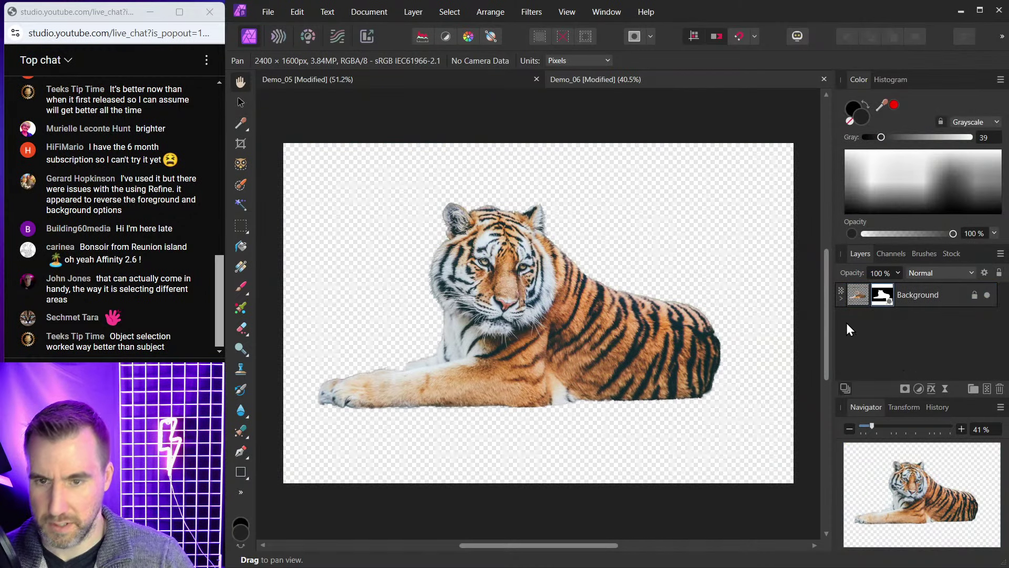
Add a fill layer beneath the masked tiger and colour it near-black green (#000C03).
click(418, 11)
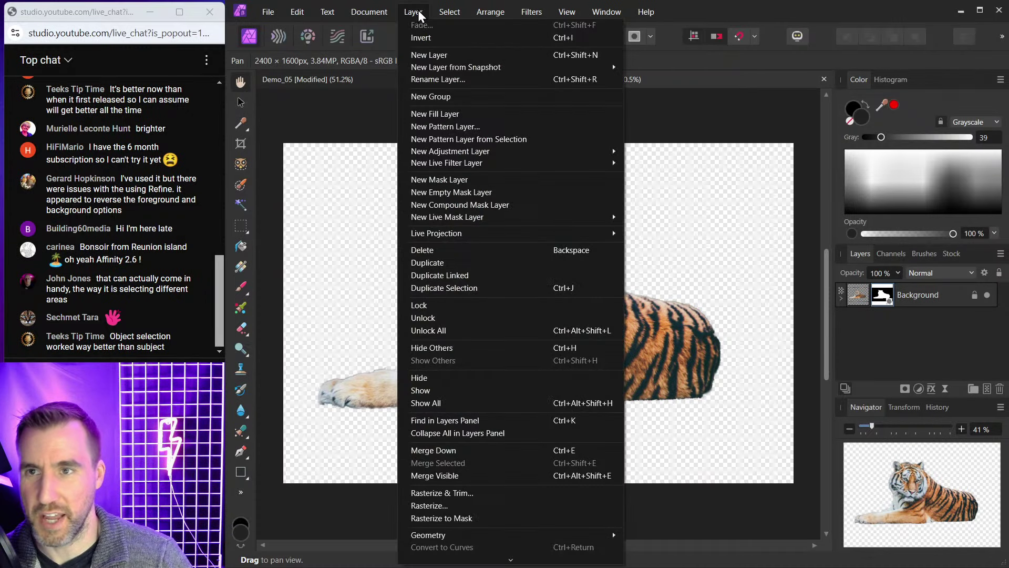
click(445, 116)
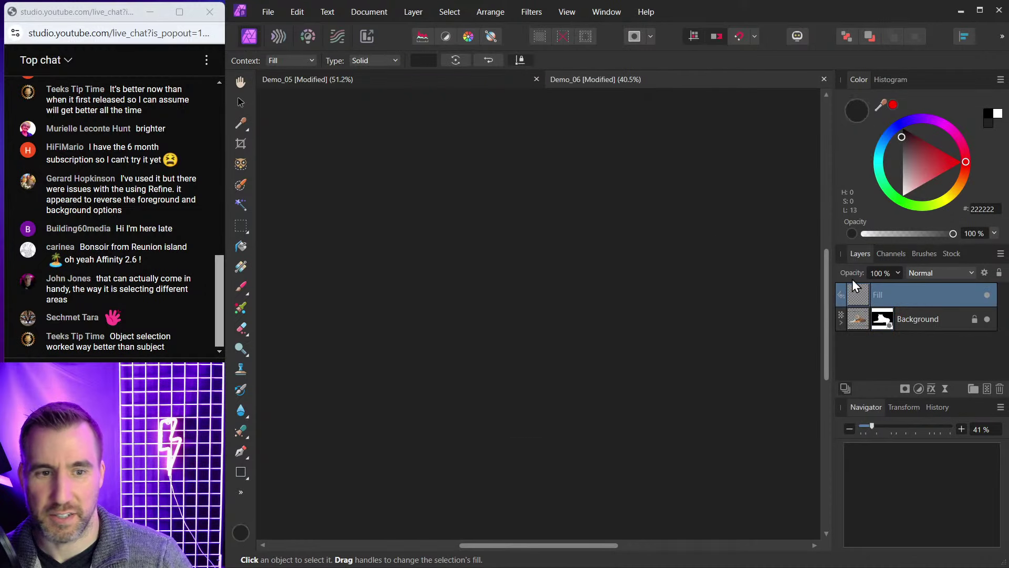
drag(858, 293, 859, 340)
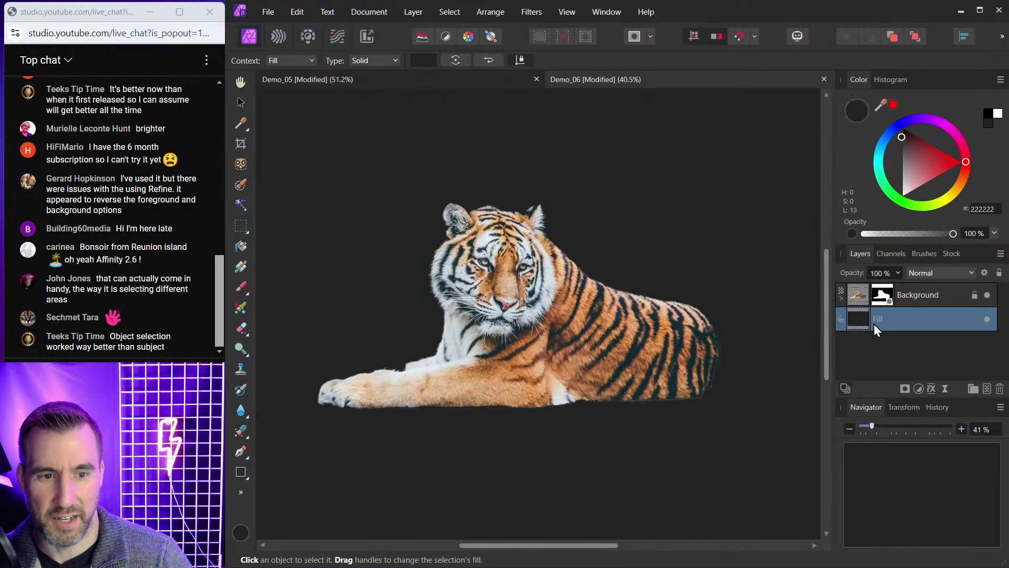
click(938, 164)
click(892, 194)
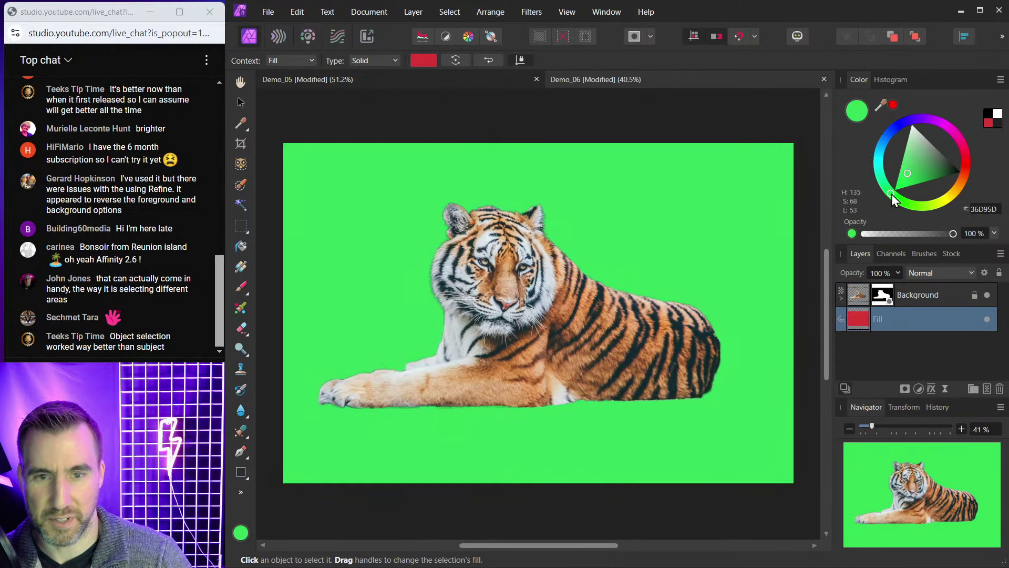
click(938, 170)
drag(938, 170, 967, 182)
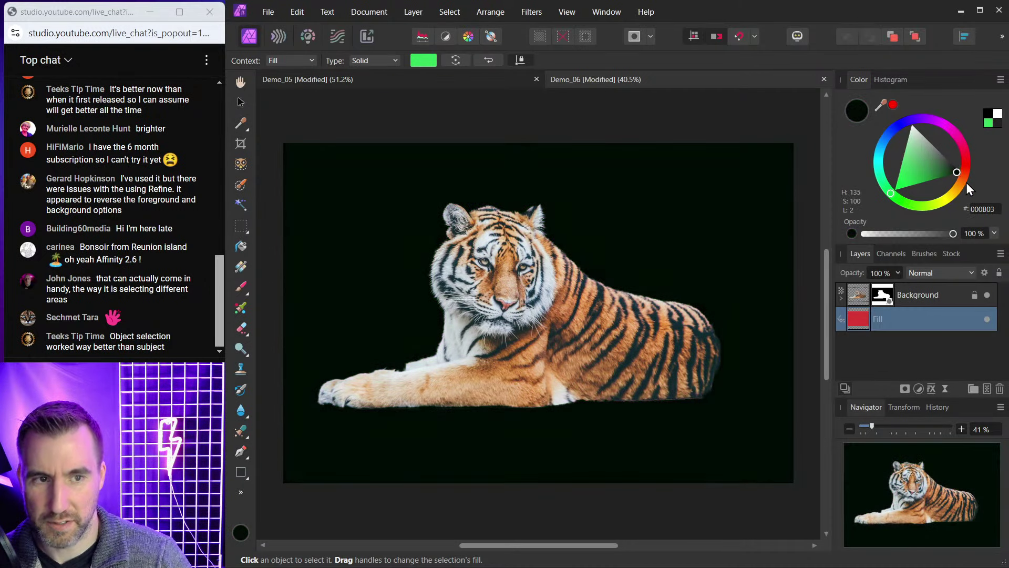
Paint white on the Background layer's mask with a 31 px brush to restore the gap between the tiger's front legs.
scroll(408, 383, up, 4)
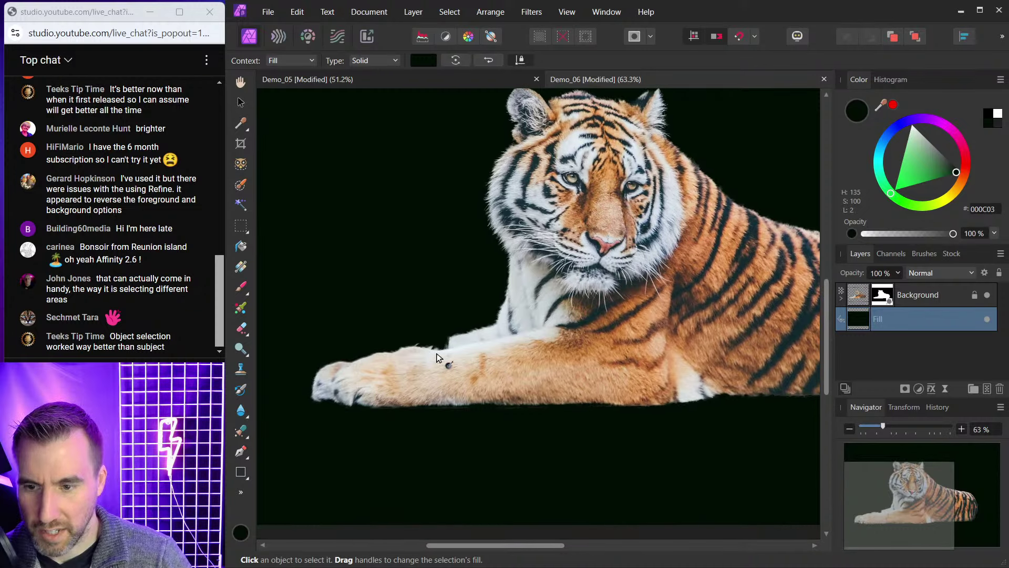
scroll(423, 346, up, 8)
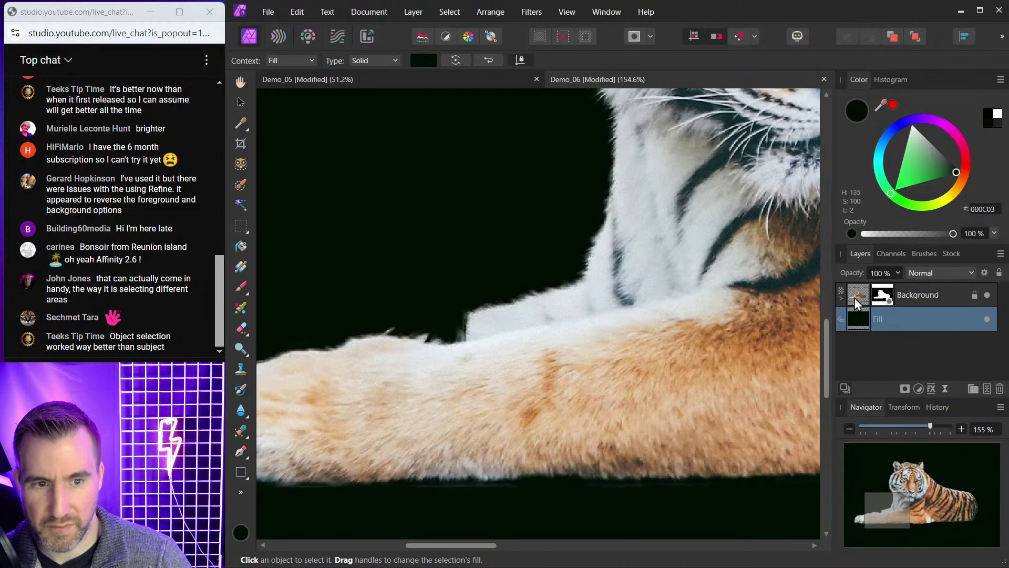
click(843, 299)
click(842, 299)
click(889, 319)
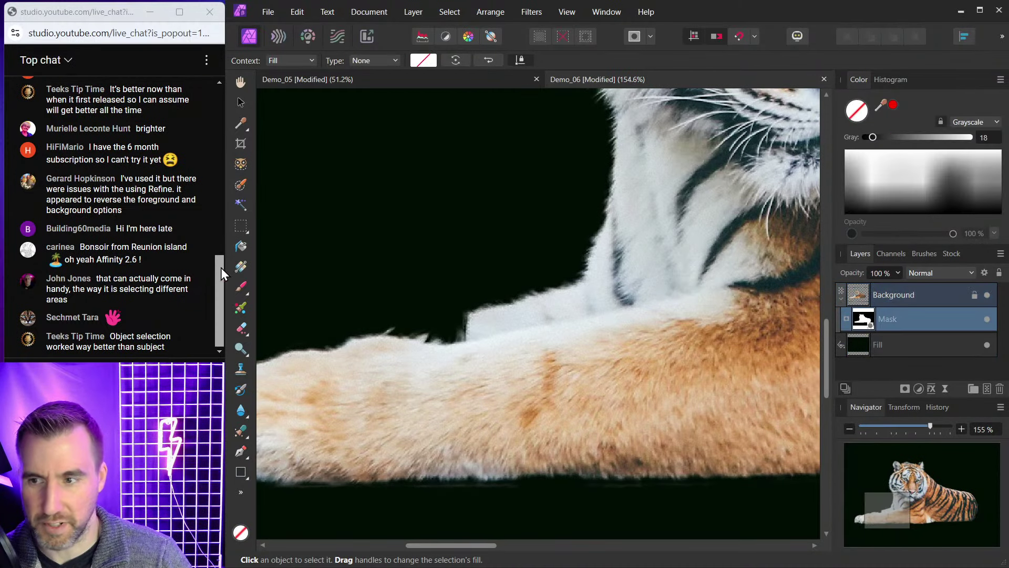
click(241, 287)
click(908, 153)
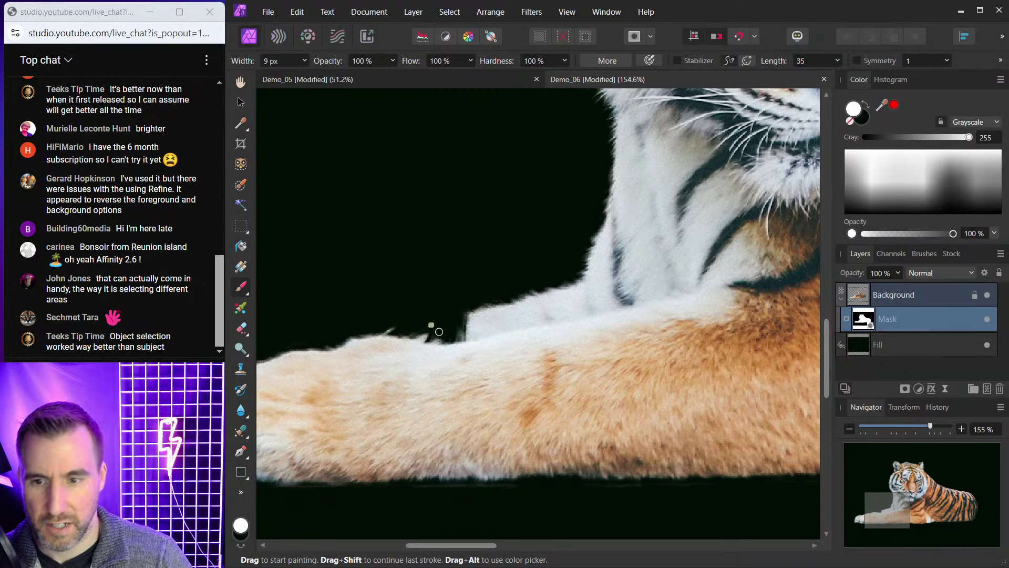
key(])
key(])
key(])
mouse_move(468, 331)
mouse_down()
mouse_move(418, 341)
mouse_move(487, 324)
mouse_move(366, 344)
mouse_up()
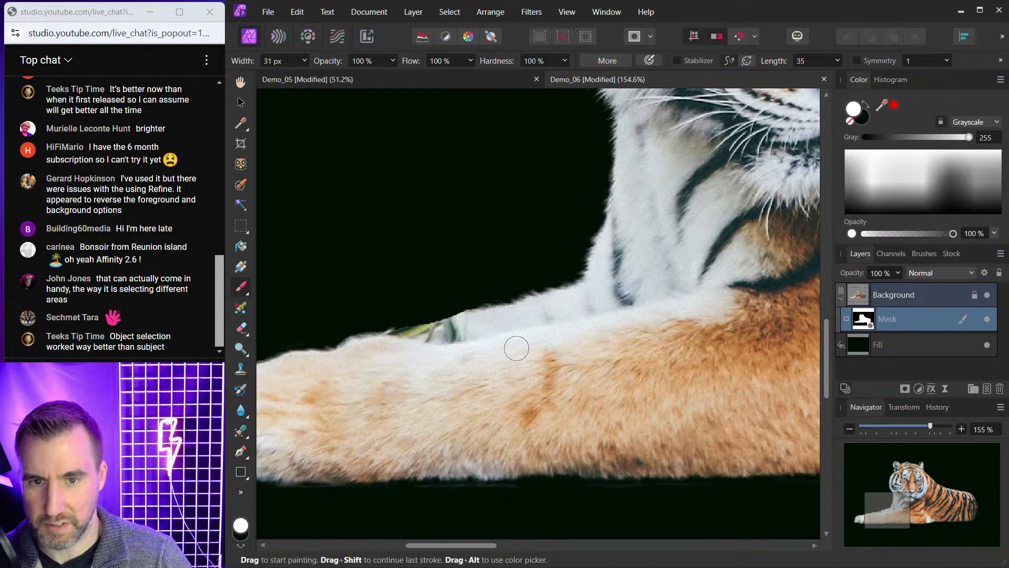
Inspect the masked fur edge along the tiger's cheek and whiskers up close.
scroll(516, 349, down, 5)
scroll(470, 266, up, 6)
scroll(610, 288, up, 3)
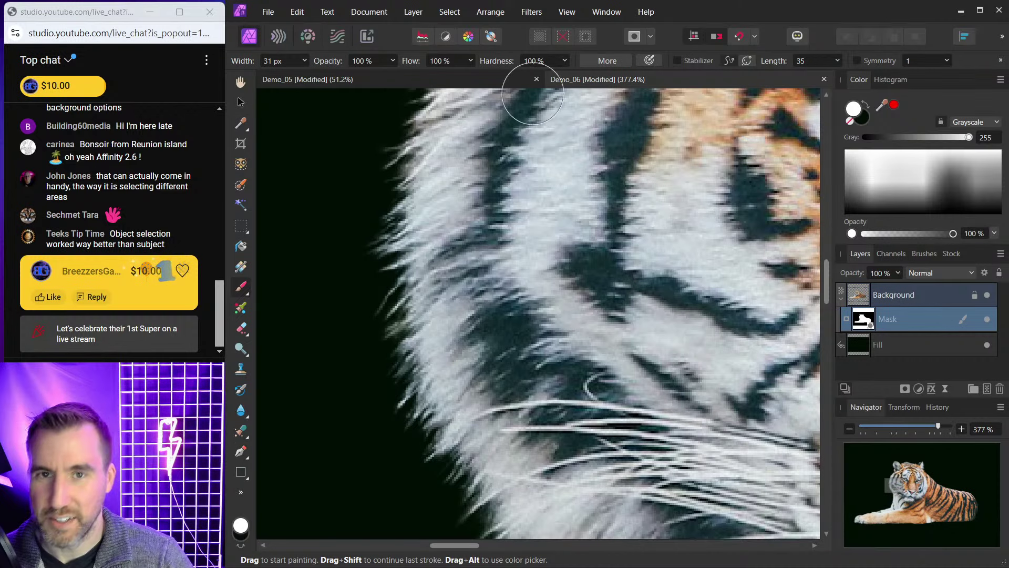
Switch to the YouTube live chat and give the $10.00 Super Chat a like and a heart.
click(42, 297)
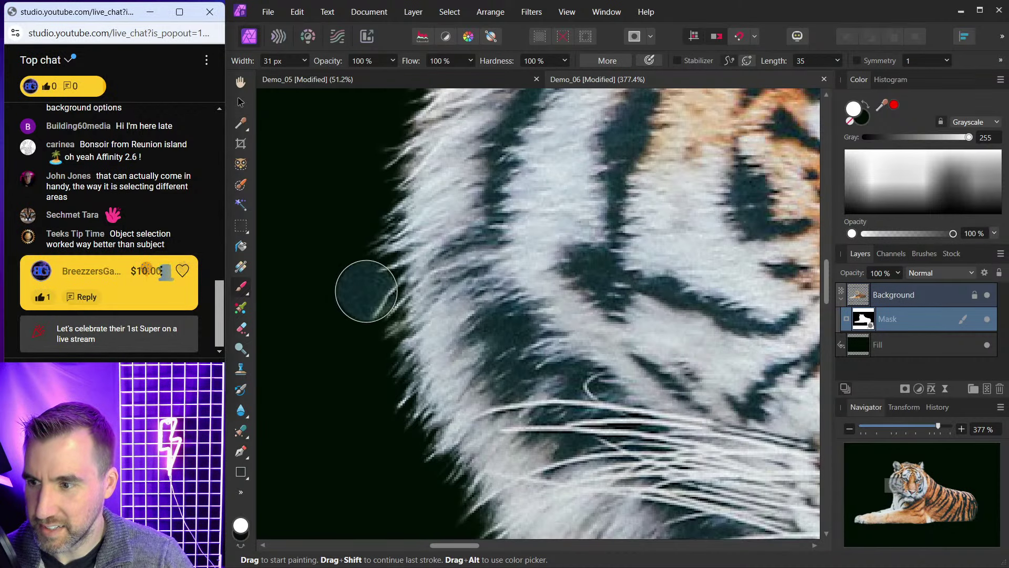
click(184, 273)
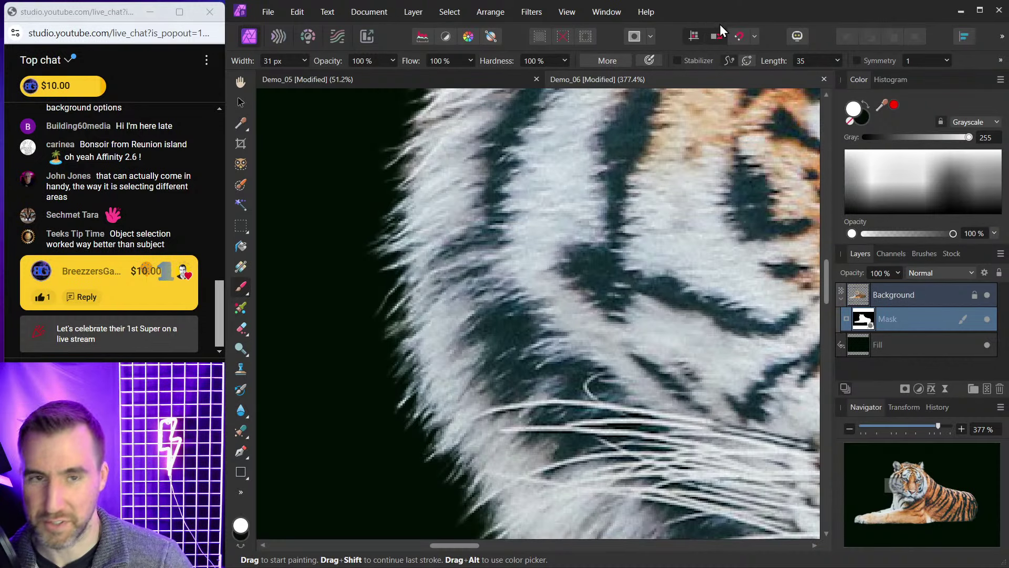
Return to Affinity Photo and examine the masked edges around the tiger's whole head and ears.
scroll(626, 210, down, 3)
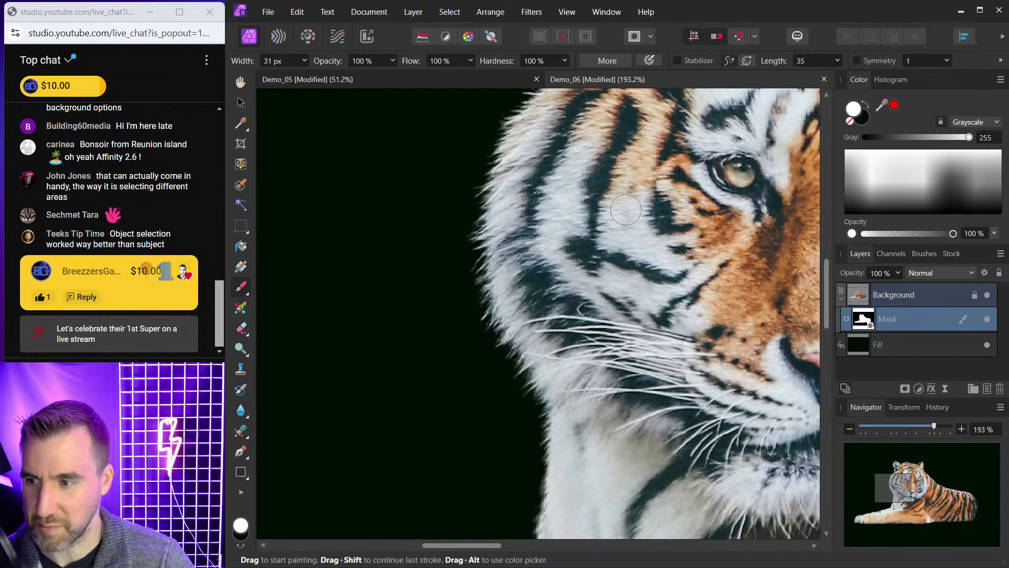
scroll(626, 210, down, 2)
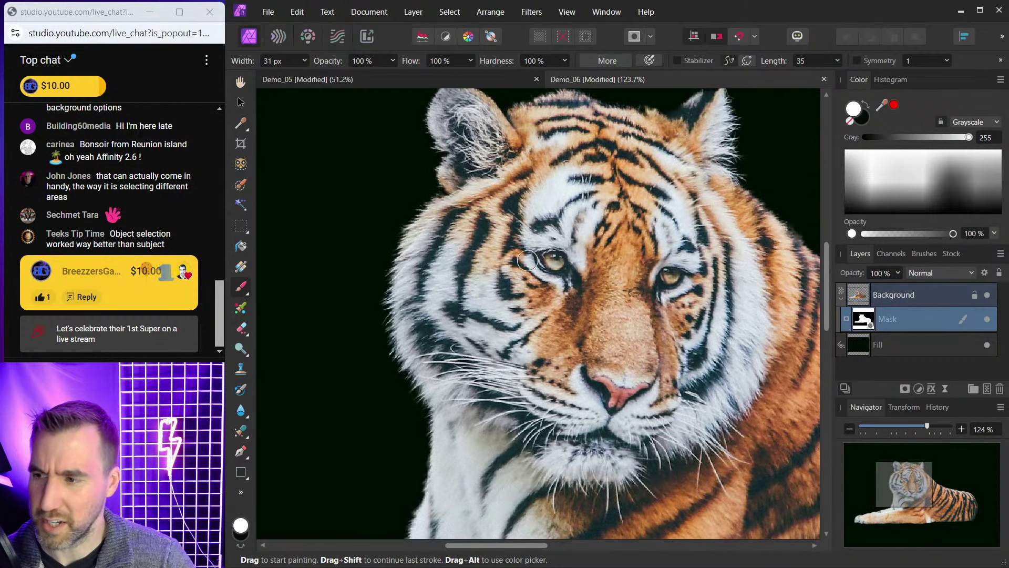
Recolour the fill layer beneath the masked tiger to pure black, 000000.
scroll(528, 260, down, 2)
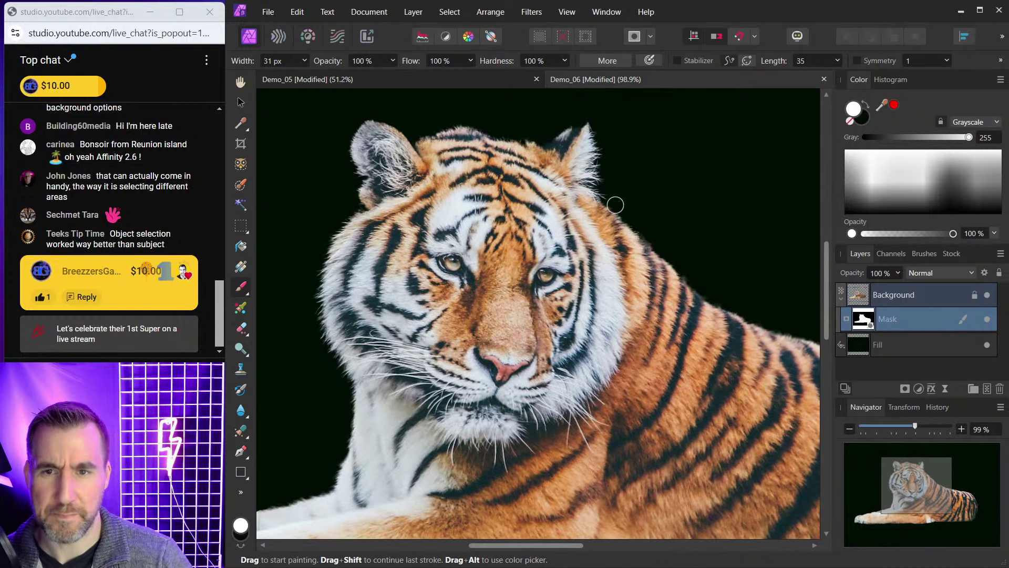
scroll(616, 205, up, 6)
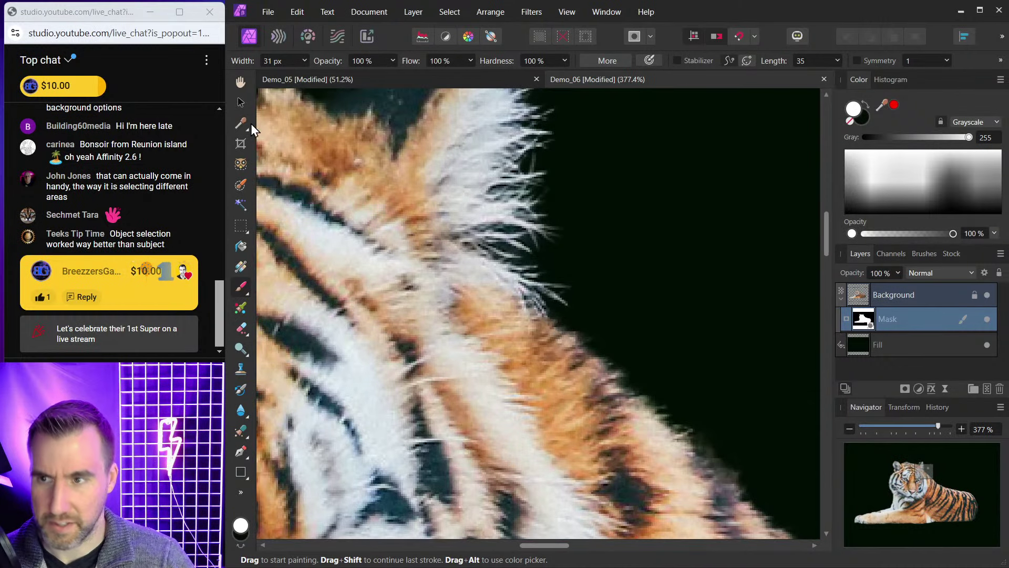
click(241, 102)
scroll(522, 161, up, 3)
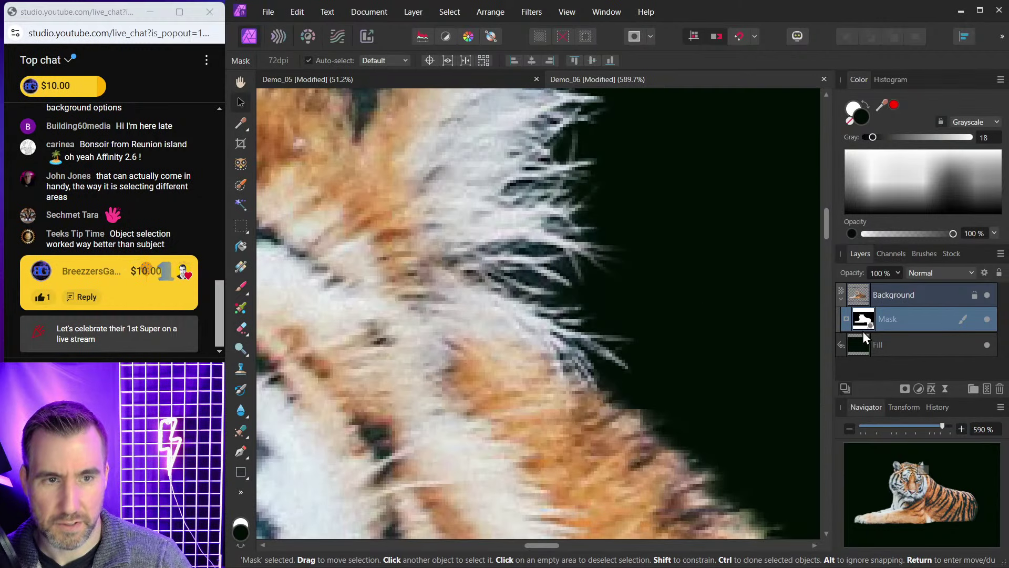
click(864, 342)
drag(919, 171, 922, 121)
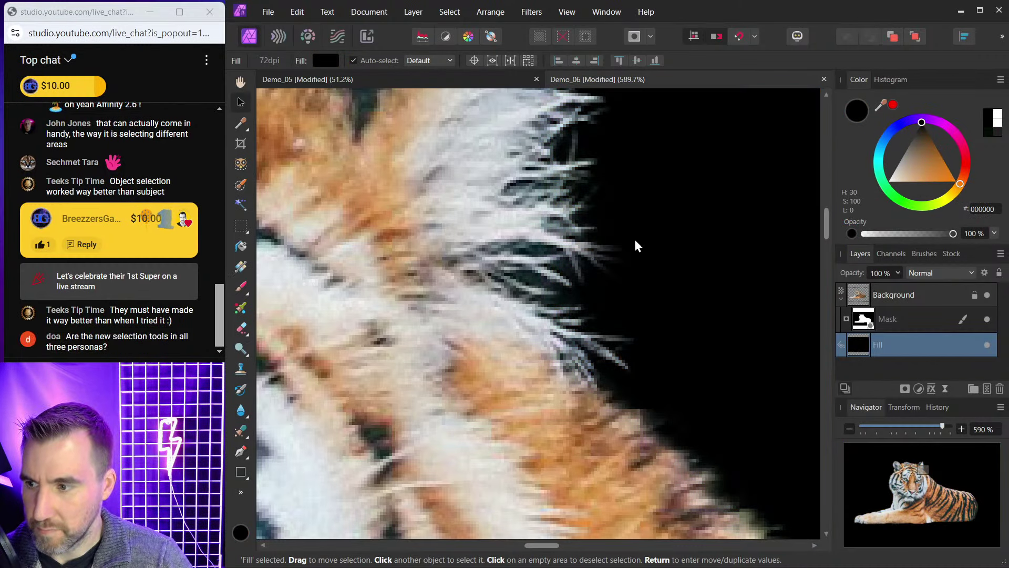
Examine the tiger's masked fur around the ear, head and back against the black fill.
scroll(634, 238, down, 2)
scroll(673, 273, down, 2)
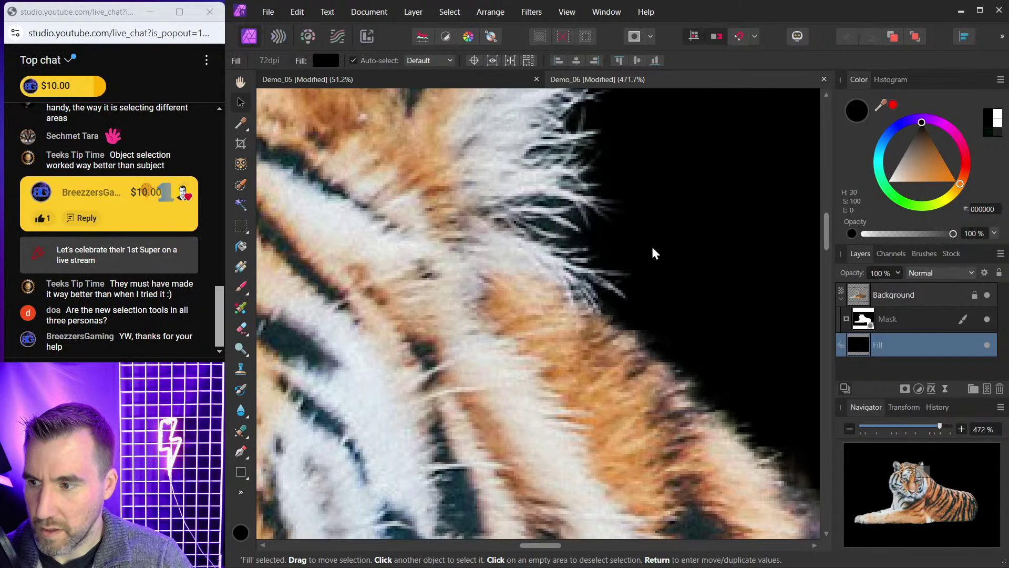
scroll(649, 258, down, 1)
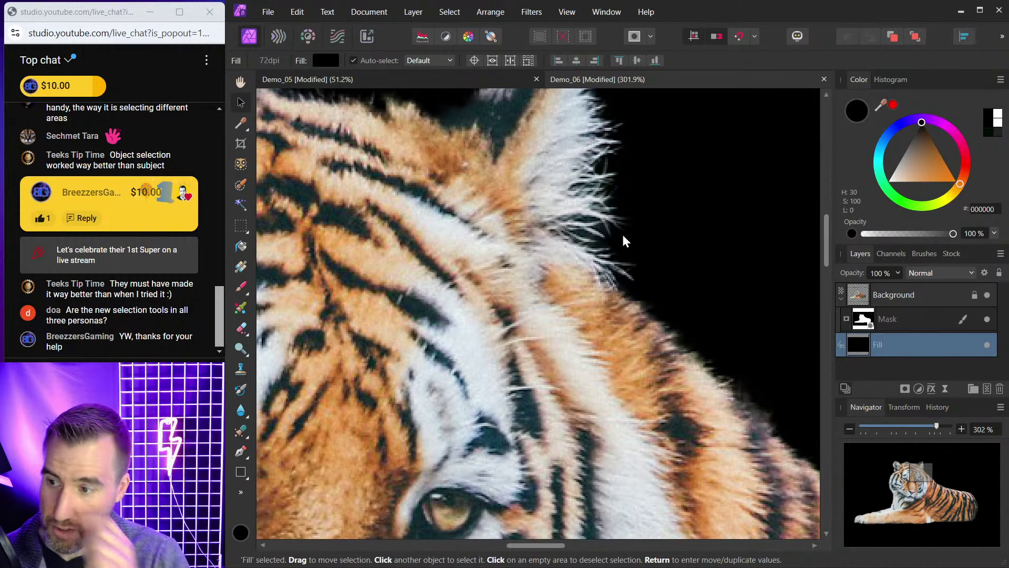
scroll(468, 237, down, 4)
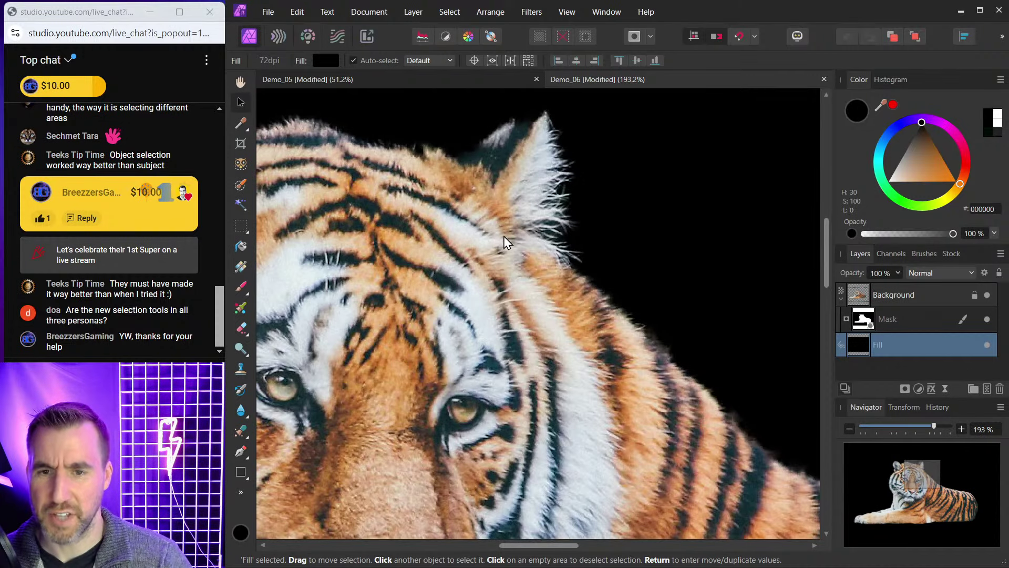
scroll(370, 225, down, 2)
scroll(420, 193, up, 3)
scroll(496, 223, down, 2)
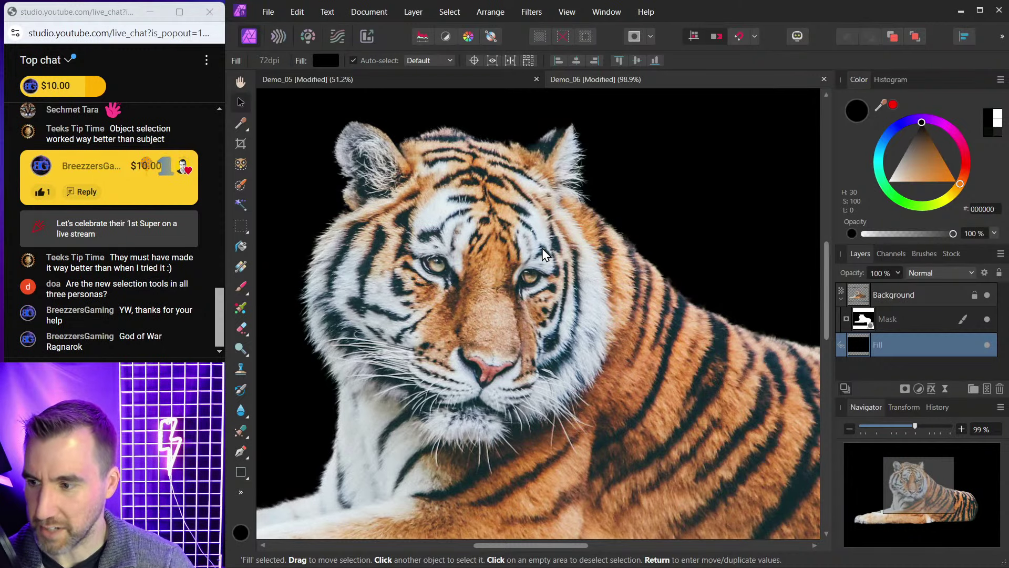
scroll(595, 244, down, 5)
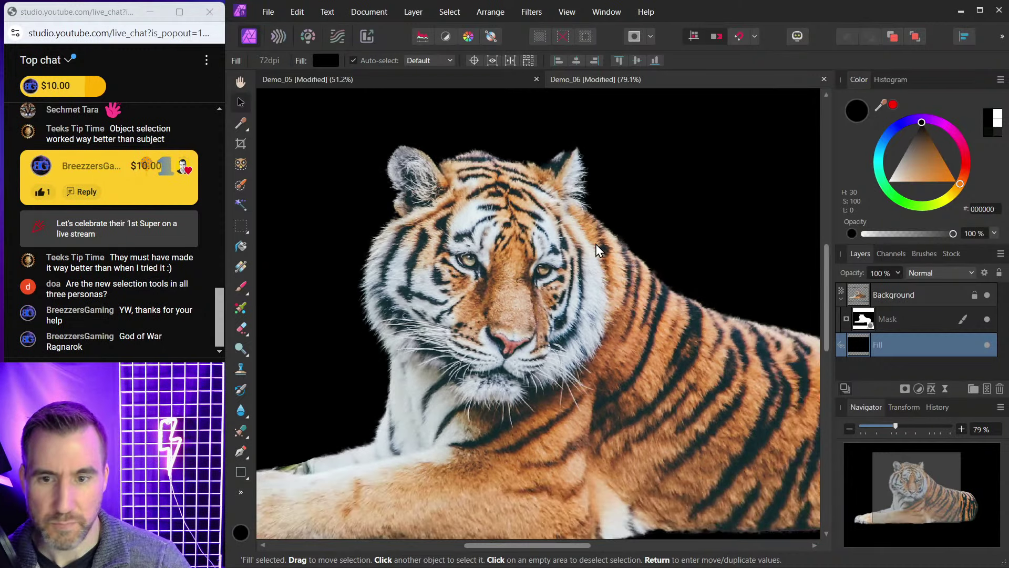
scroll(592, 250, up, 4)
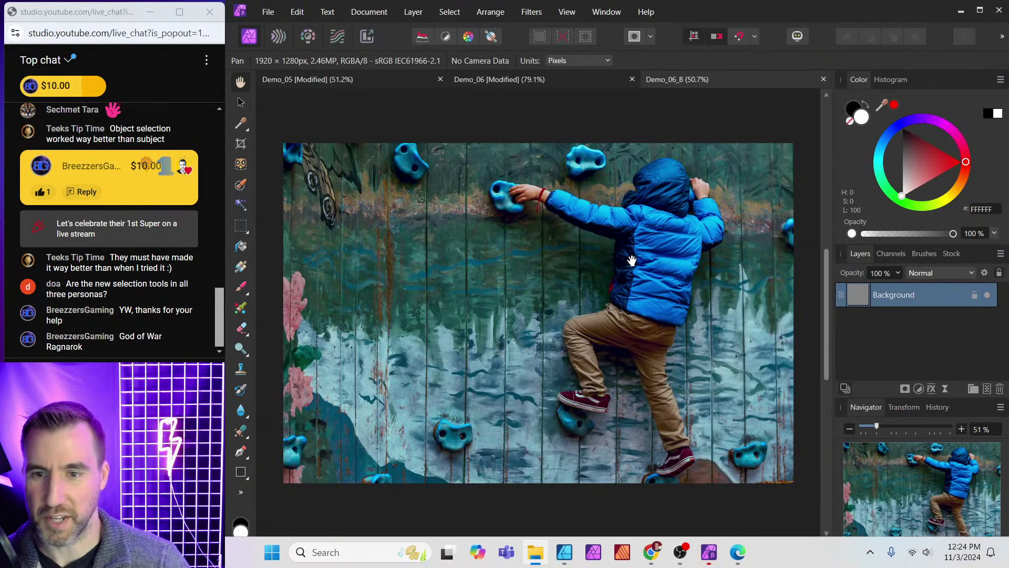
Use Select Subject on the climbing child in Demo_06_B, mask the Background layer with the selection and deselect.
key(h)
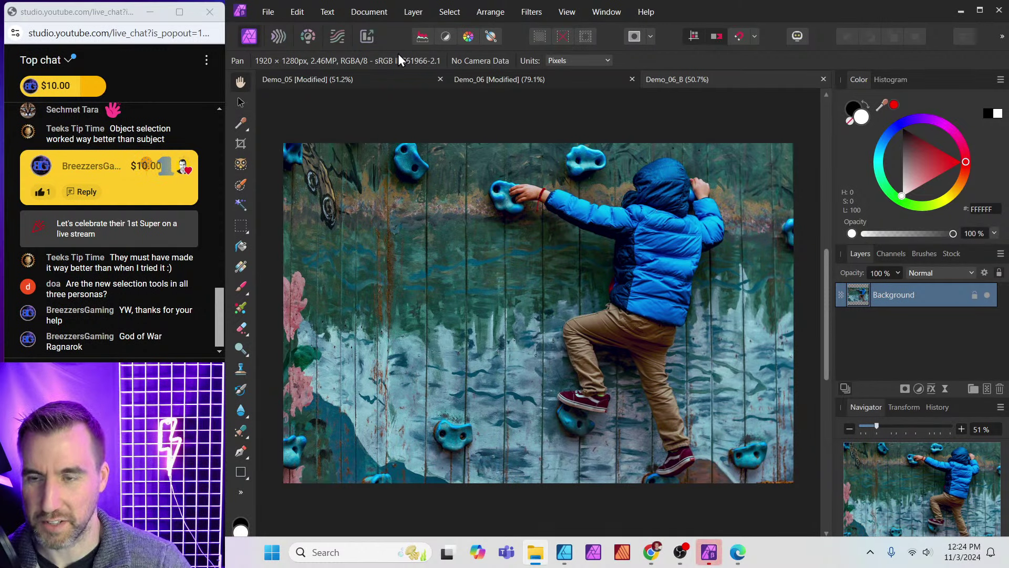
click(458, 13)
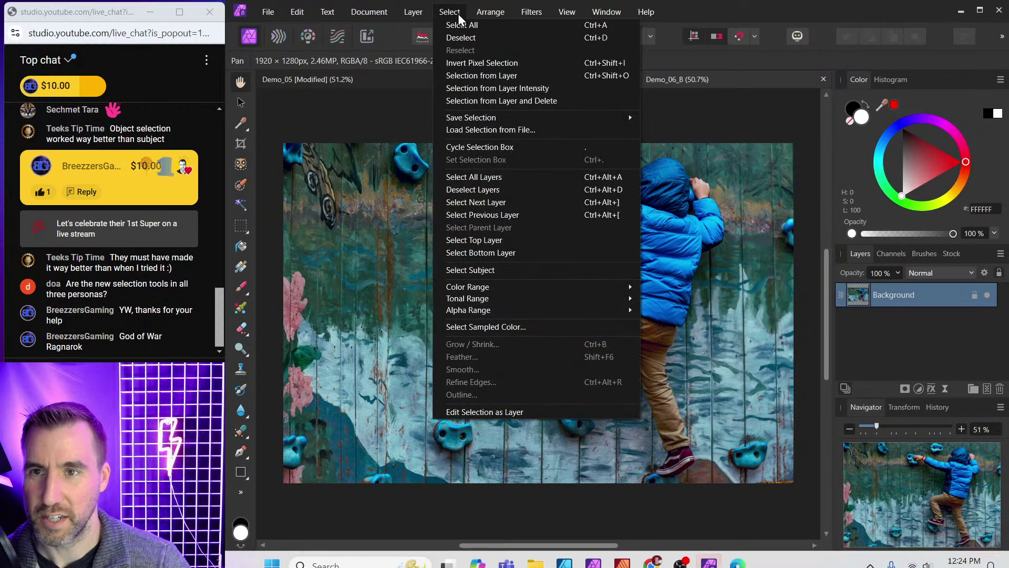
click(500, 270)
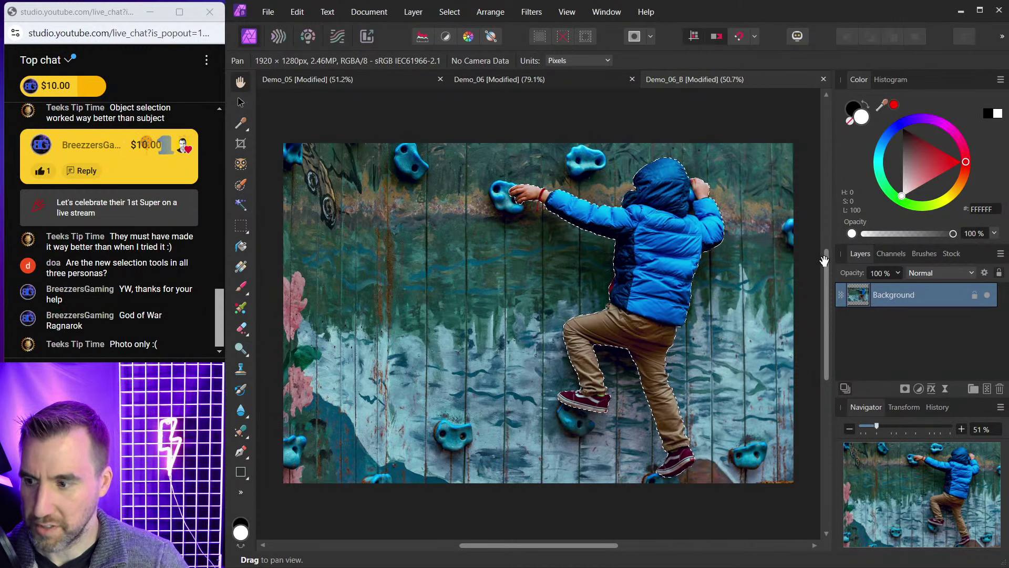
click(905, 389)
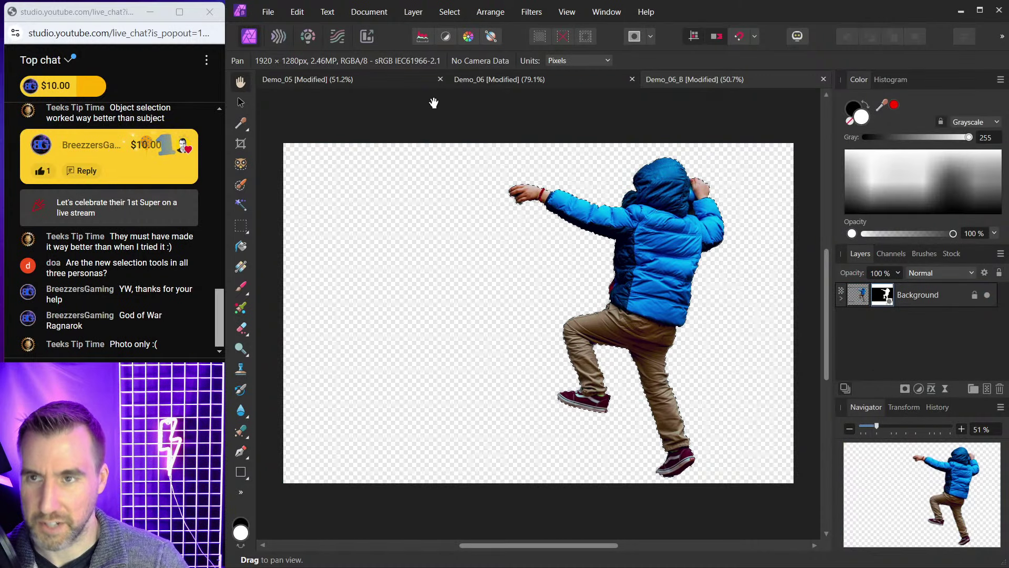
key(ctrl+d)
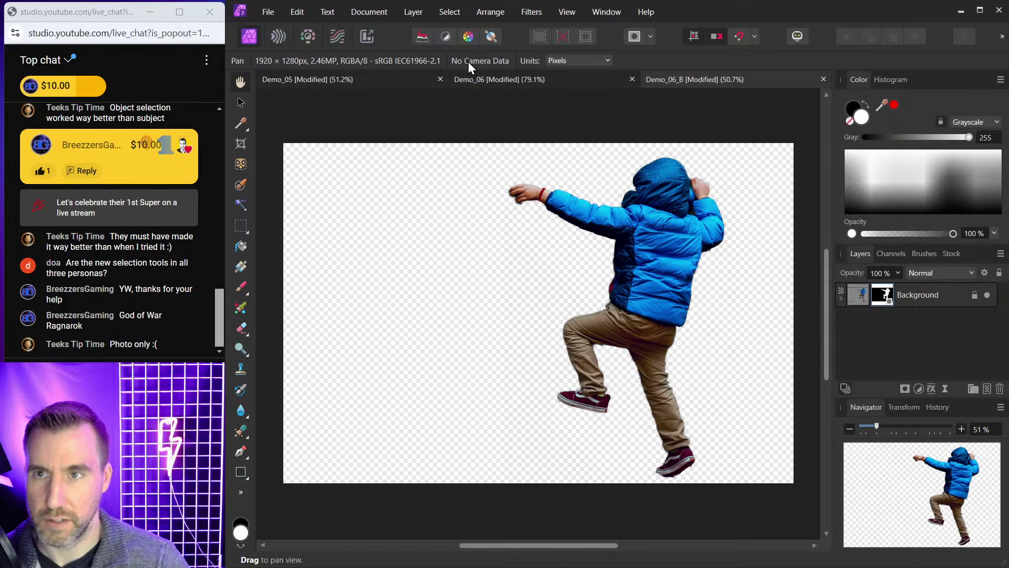
Add a fill layer, place it beneath the masked Background layer and colour it black, 000000.
click(413, 11)
click(449, 119)
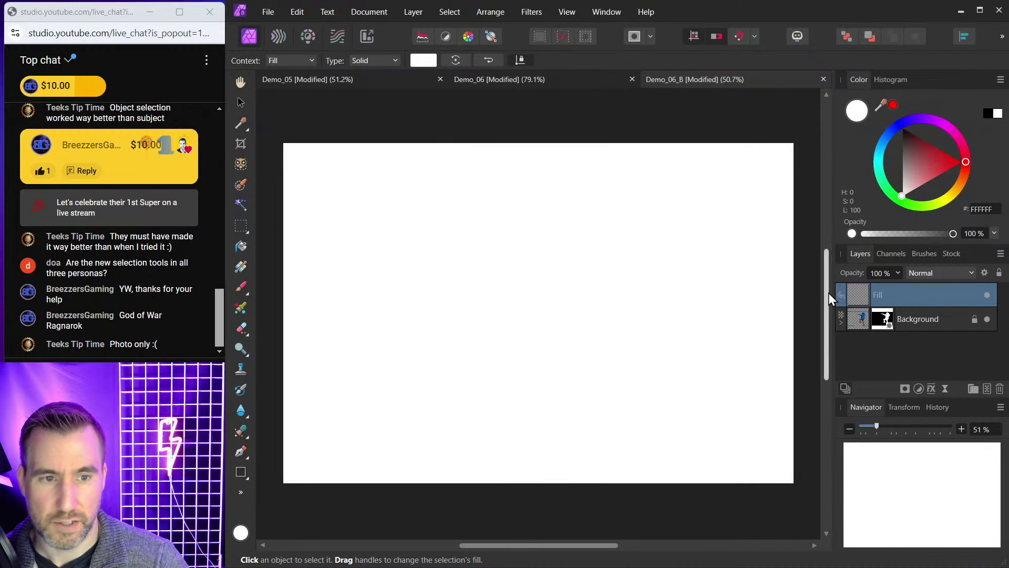
drag(857, 295, 857, 336)
drag(923, 171, 870, 100)
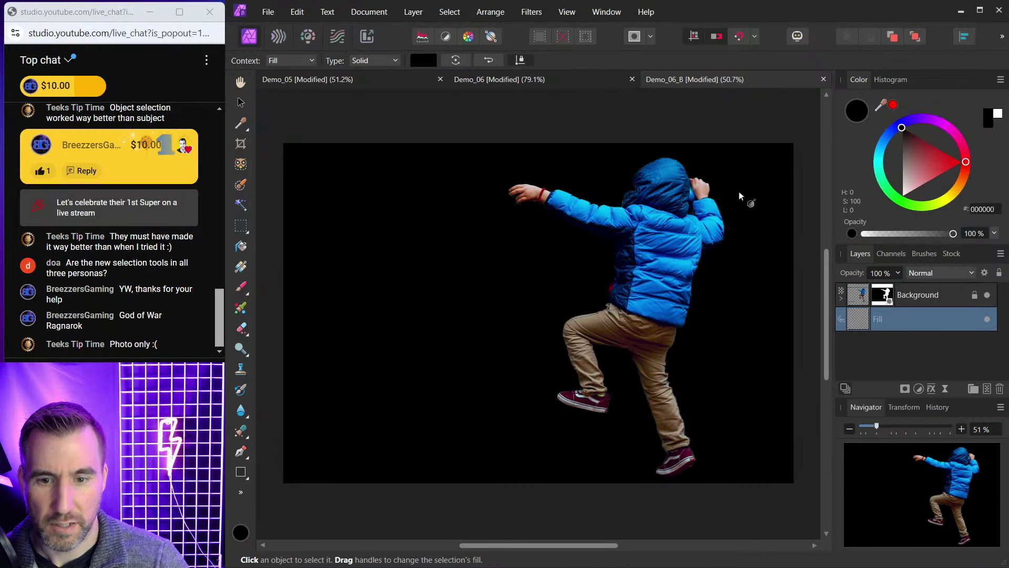
Inspect the cut-out edges around the child's outstretched hand, wristband and sleeve against the black fill.
scroll(740, 196, up, 6)
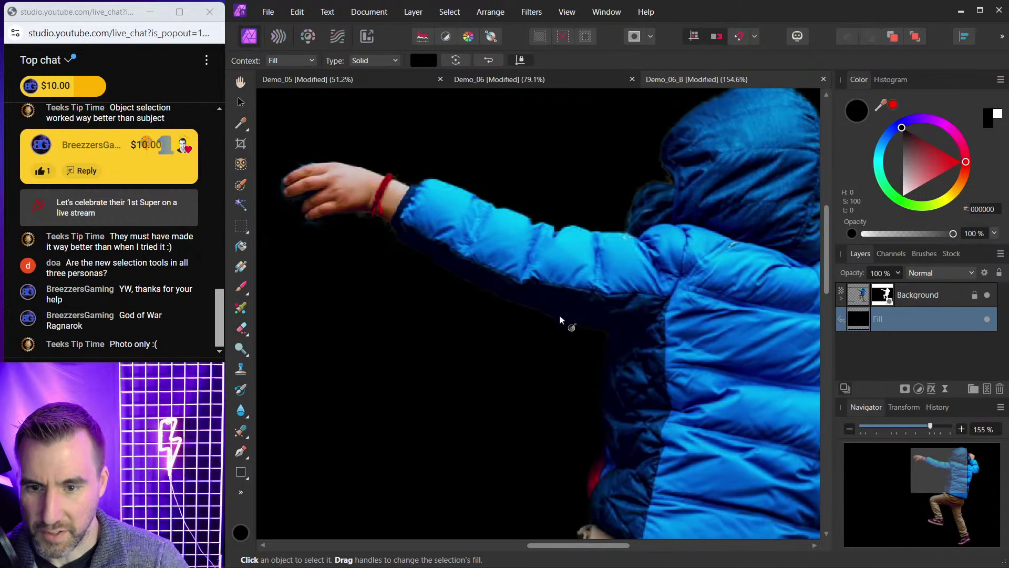
scroll(336, 205, up, 5)
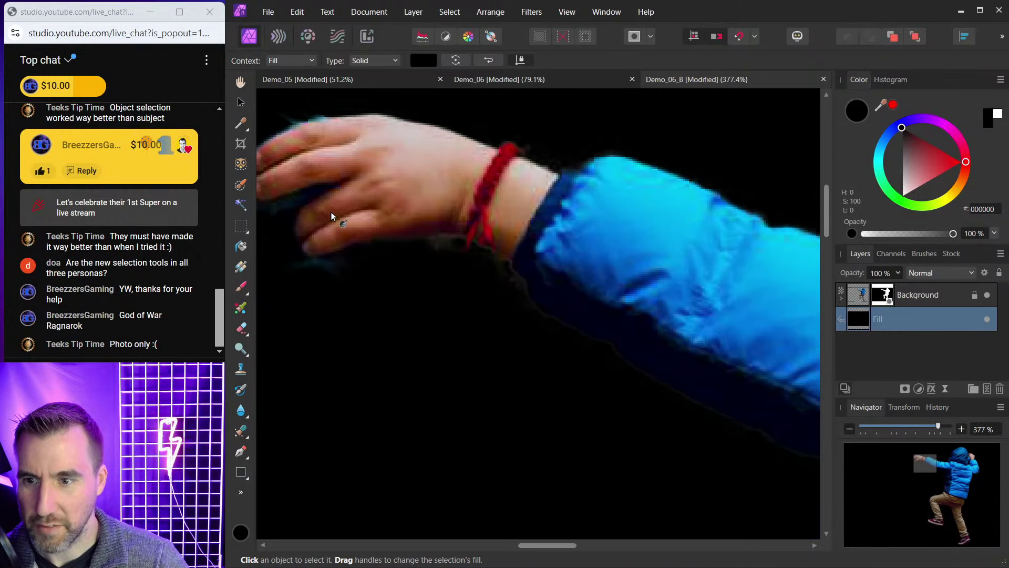
drag(331, 212, 441, 236)
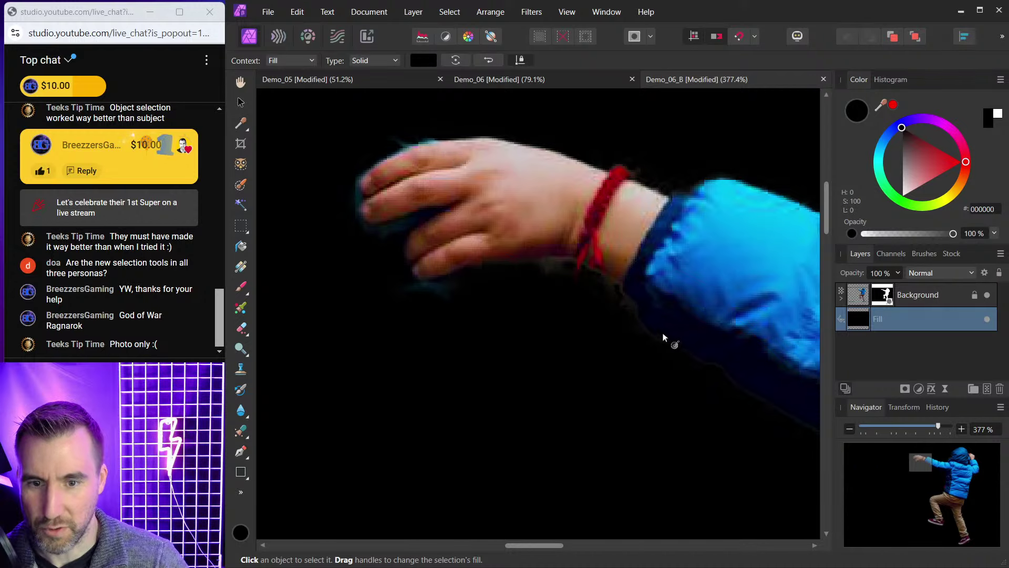
scroll(715, 364, down, 10)
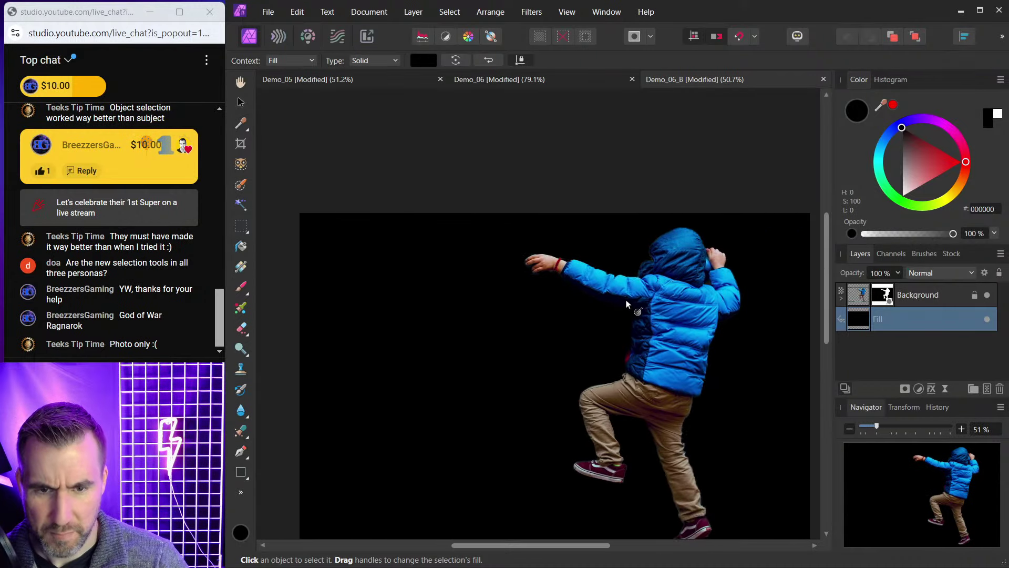
Try the fill behind the climber in lime AAFF00, dark green 445E0F, white, green, orange FF8300 and black.
click(932, 204)
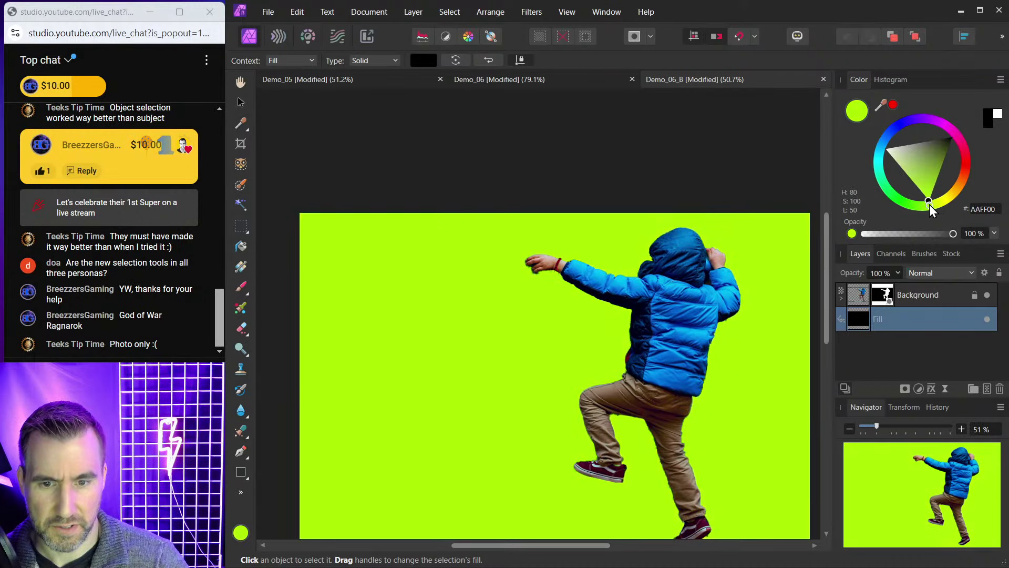
drag(923, 198, 941, 159)
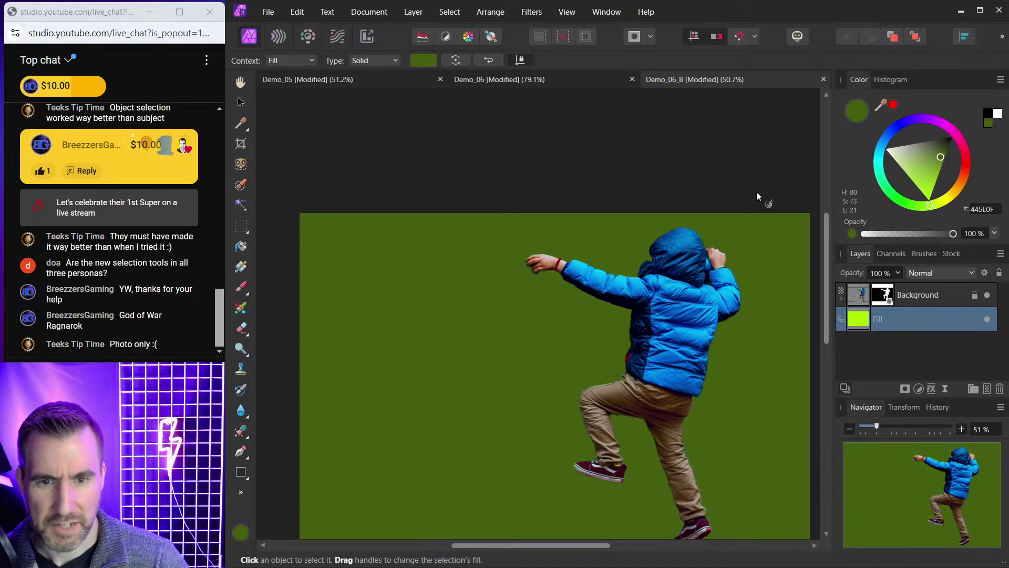
drag(745, 191, 702, 158)
drag(900, 202, 884, 81)
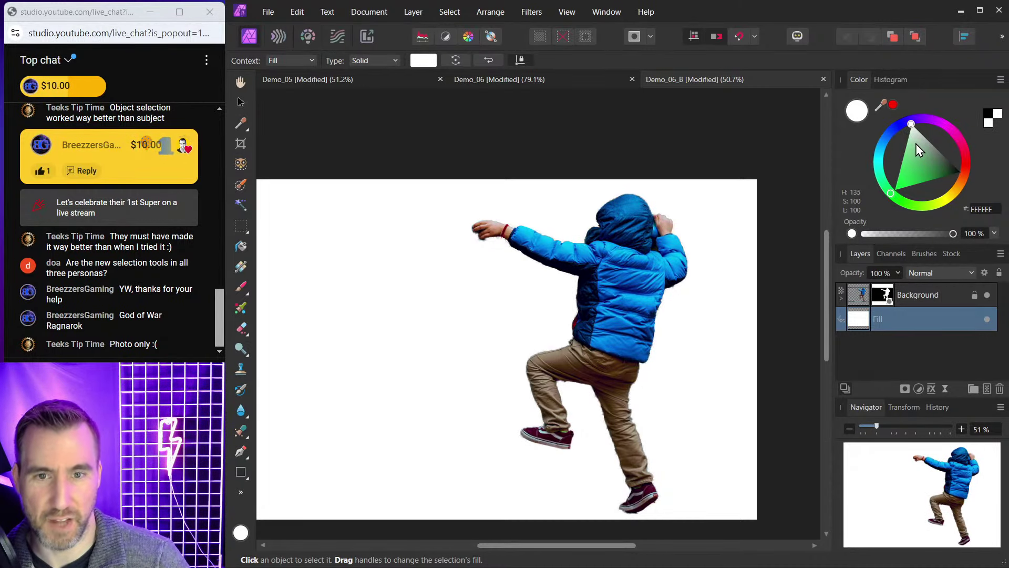
drag(916, 134, 892, 201)
drag(953, 196, 975, 194)
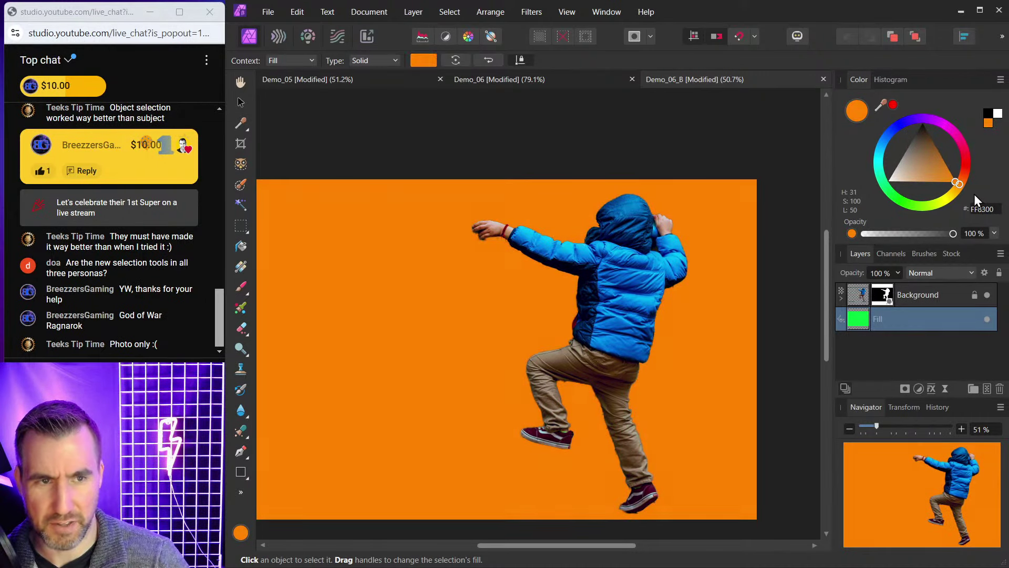
click(916, 133)
drag(916, 133, 921, 123)
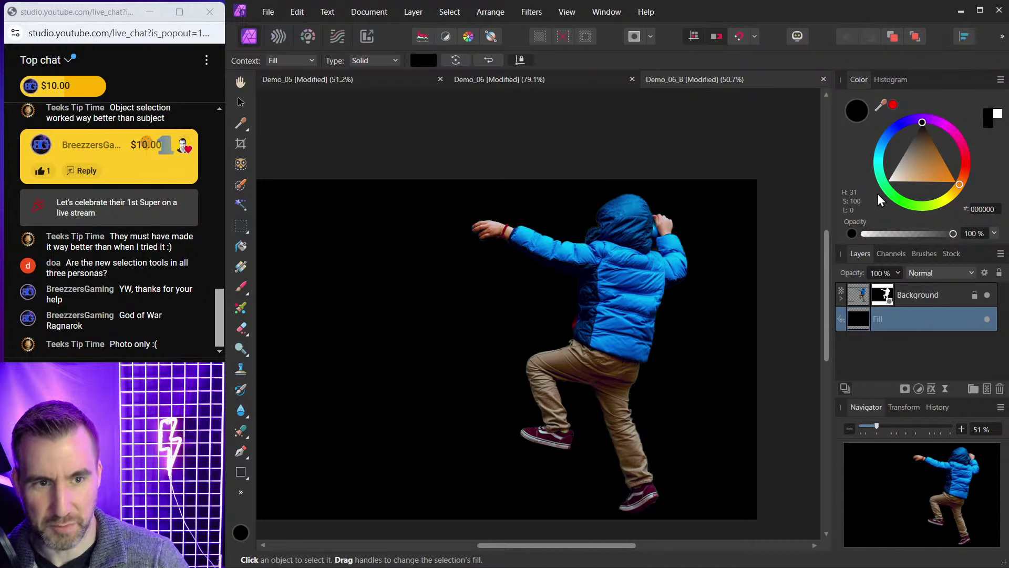
Set the fill layer to pink FF0079 and inspect the cut-out edges around the child's trousers and legs.
drag(952, 136, 964, 140)
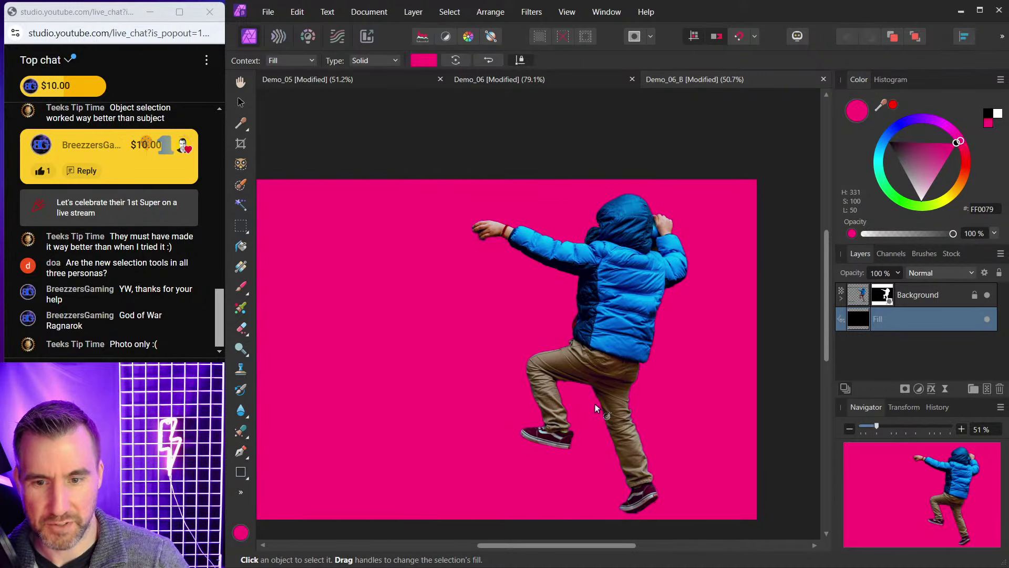
scroll(595, 404, up, 5)
scroll(569, 381, up, 2)
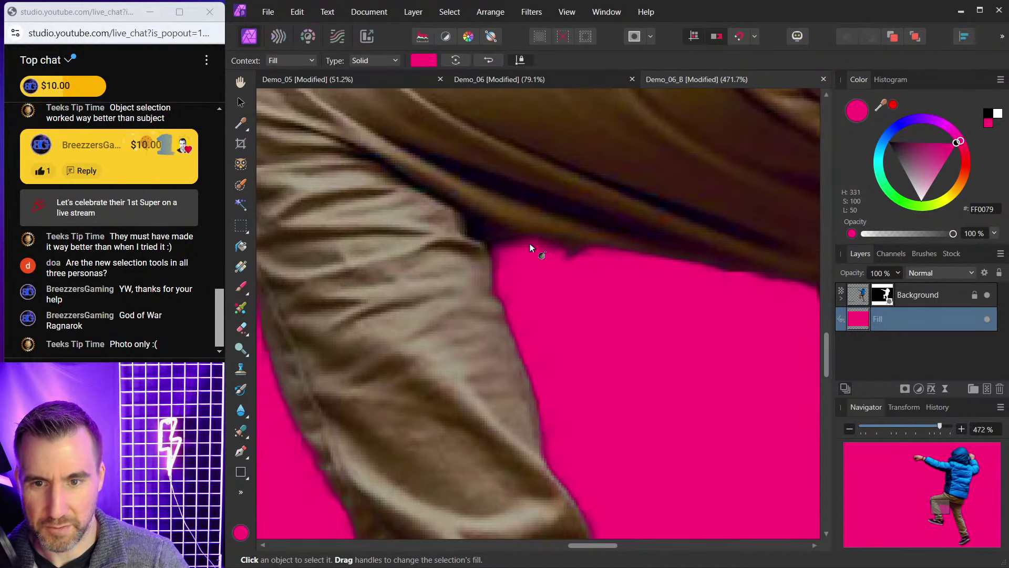
scroll(628, 306, down, 2)
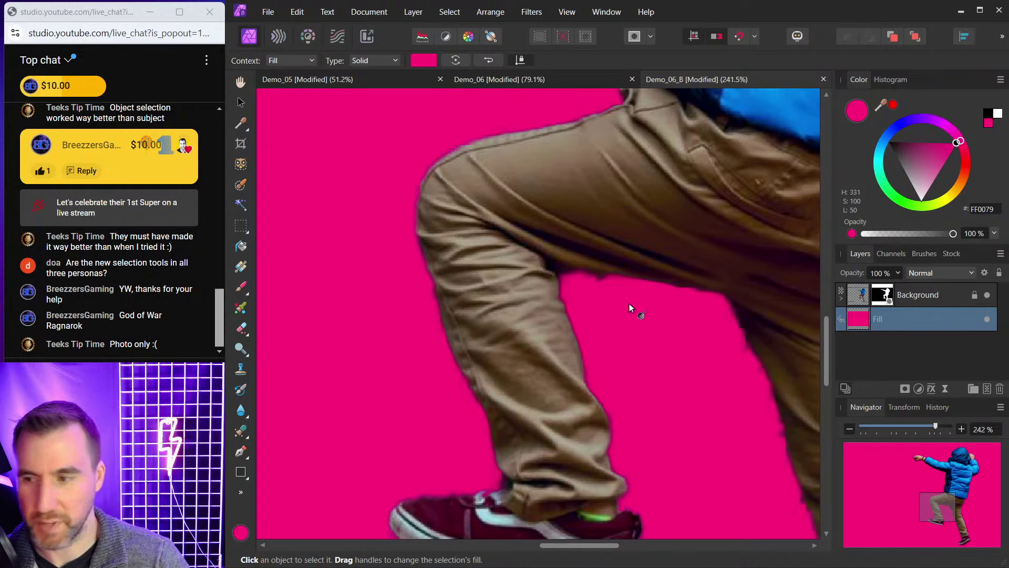
scroll(638, 290, down, 5)
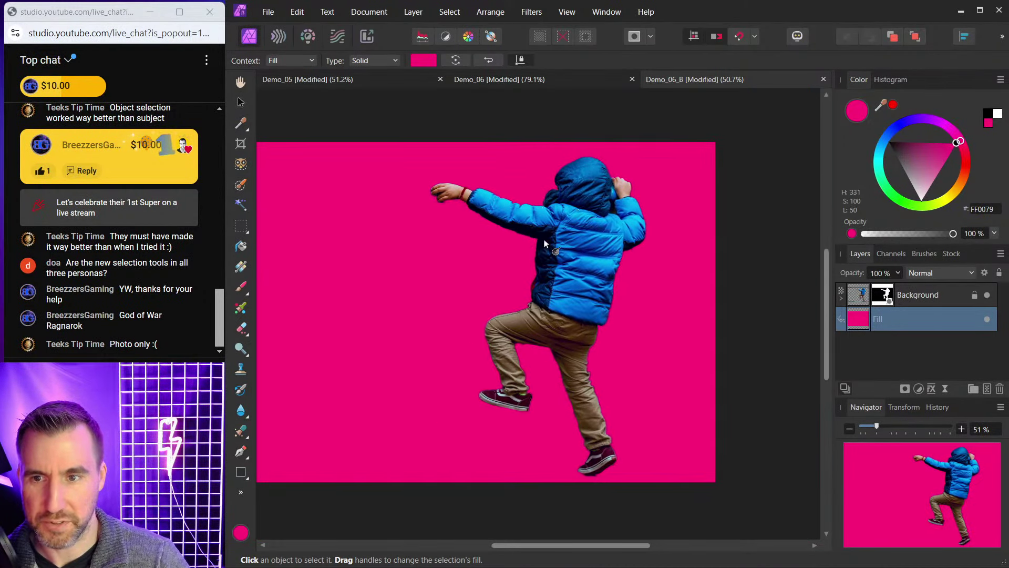
scroll(573, 245, up, 1)
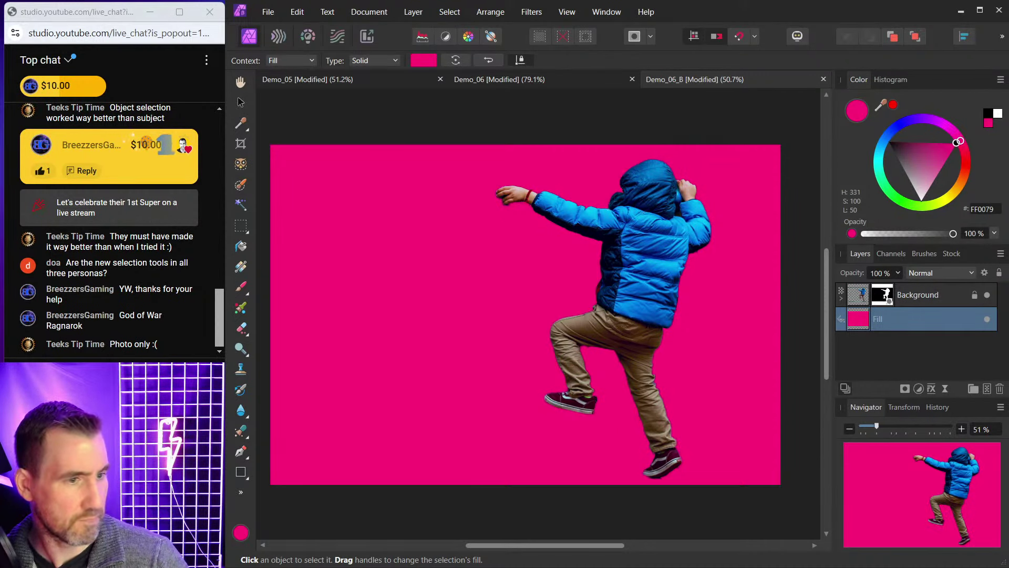
Open the Demo_06_C group photo and select the row of seated people with Select Subject.
click(837, 9)
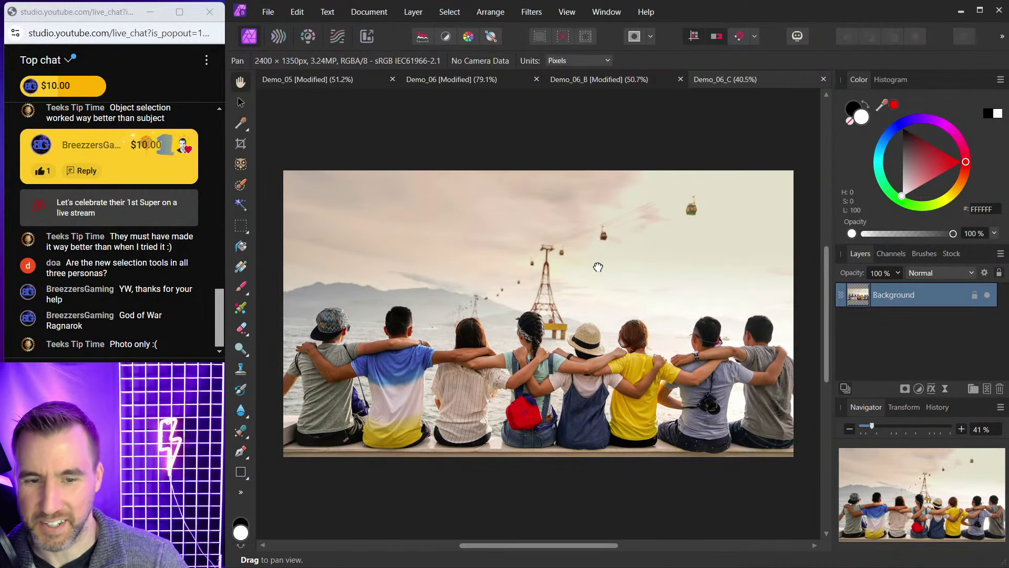
drag(596, 263, 600, 217)
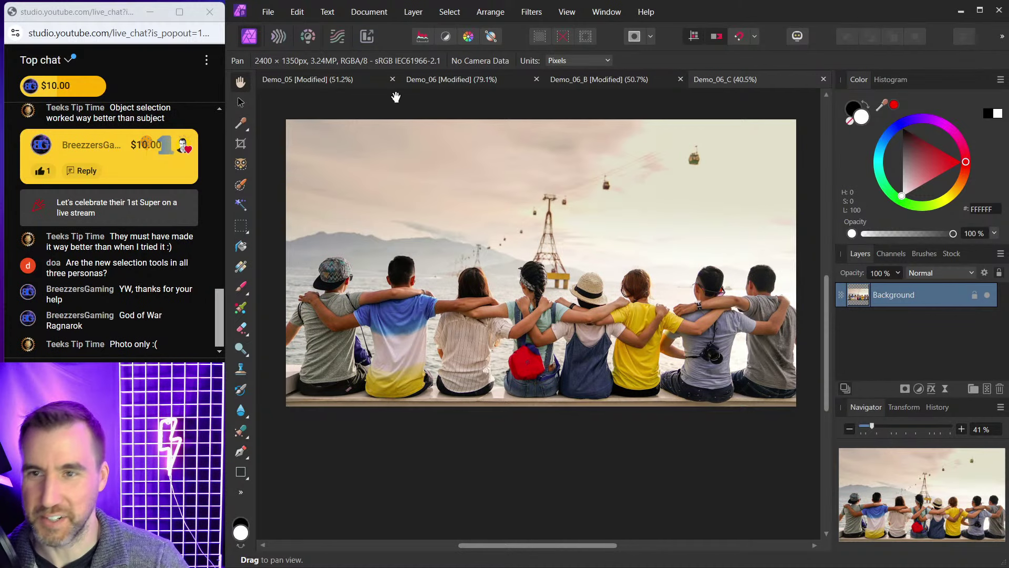
click(450, 12)
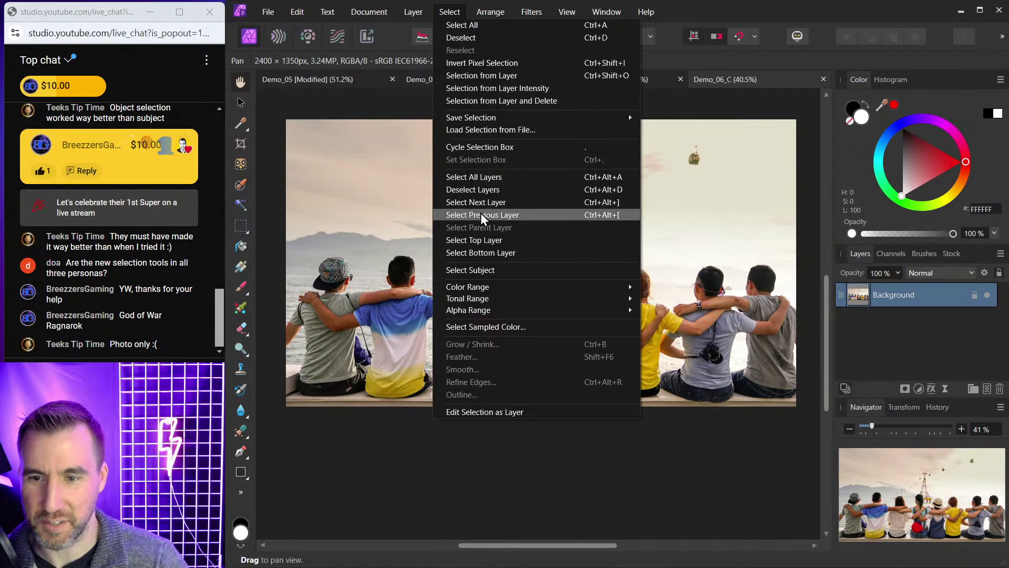
click(489, 269)
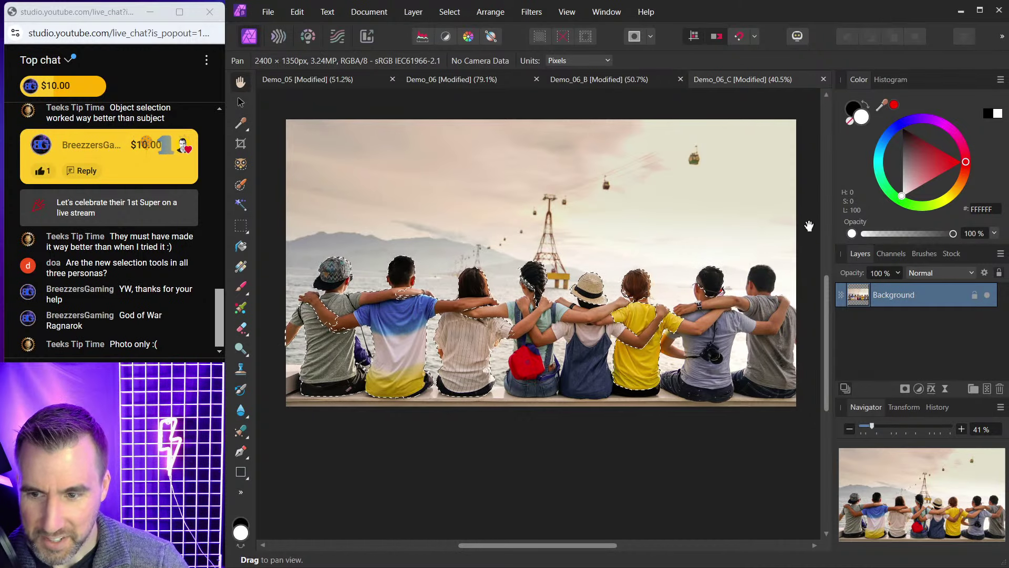
Try masking the group photo with the Select Subject result, and undo back to the unmasked, unselected photo.
click(905, 389)
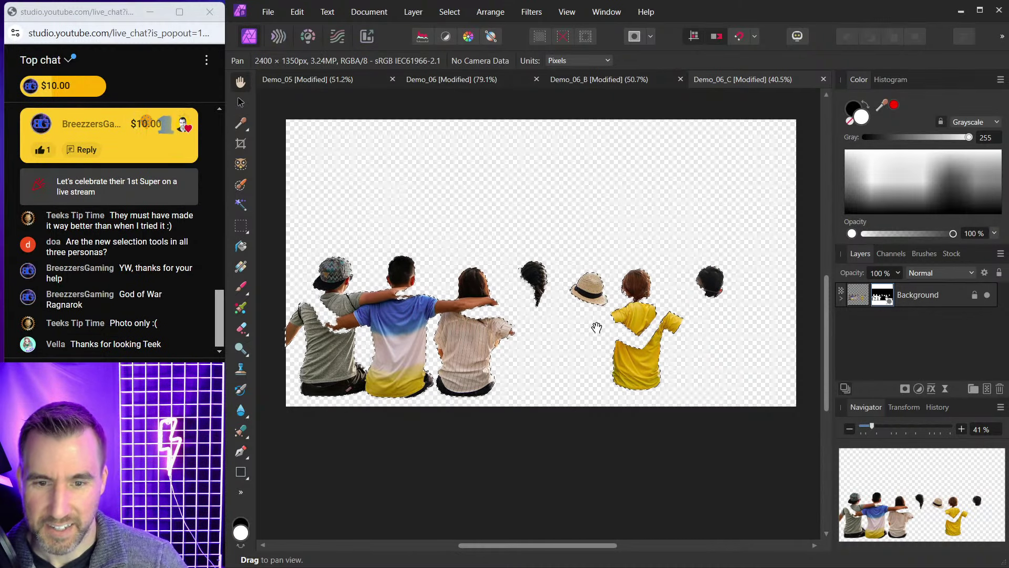
key(ctrl+z)
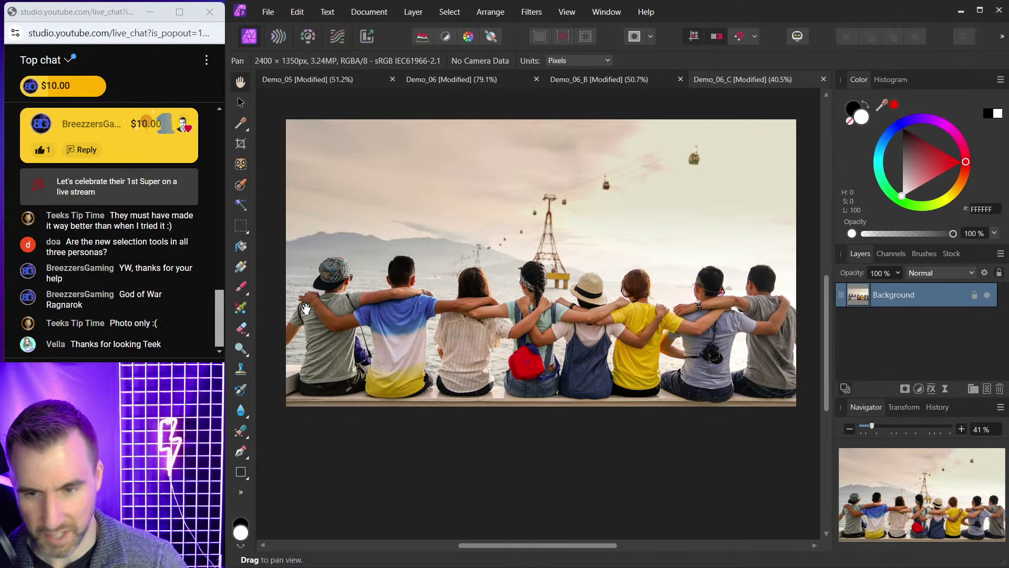
Preview the Object Selection tool's detected areas on the man in the cap and the man in the blue-white-yellow shirt, checking his hand closely.
click(241, 164)
scroll(528, 337, up, 3)
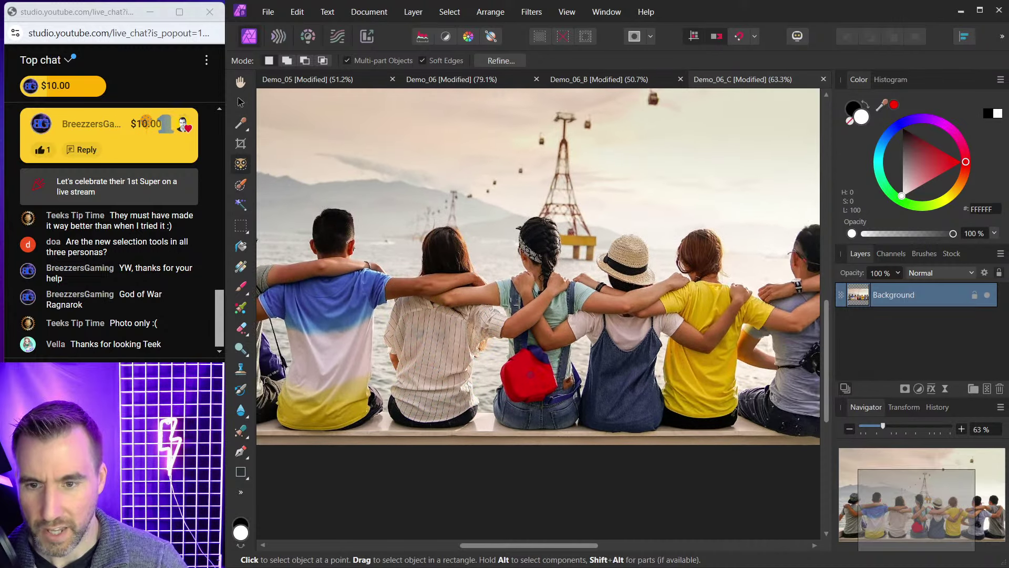
drag(257, 268, 357, 238)
click(358, 238)
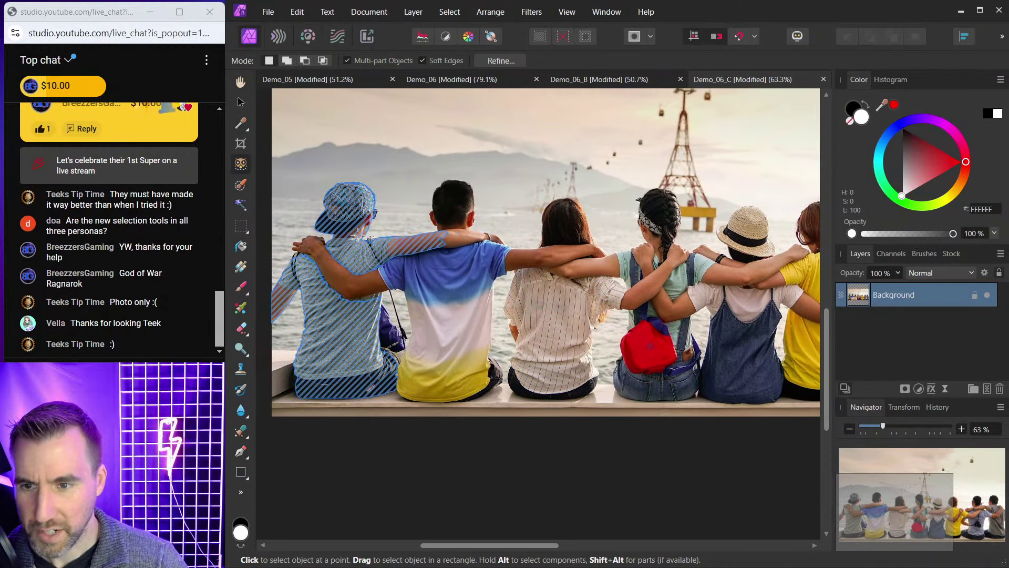
click(427, 241)
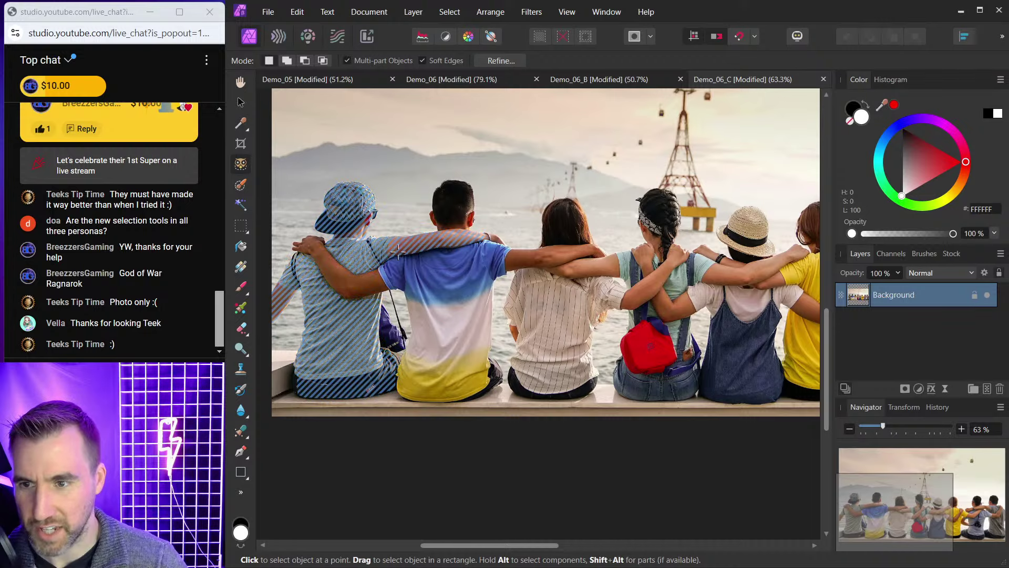
scroll(398, 252, up, 3)
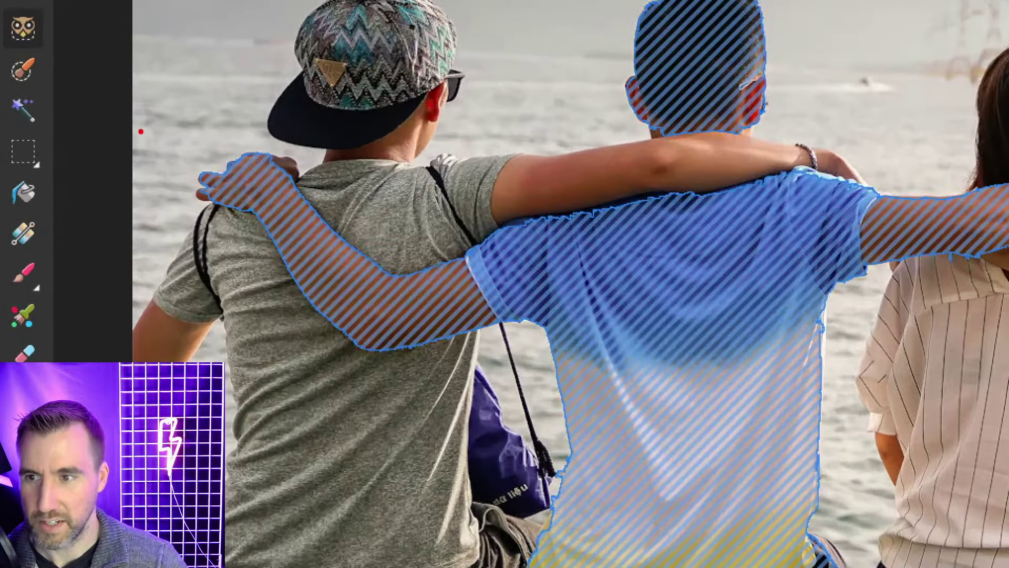
mouse_move(296, 151)
mouse_down()
mouse_move(255, 144)
mouse_move(303, 209)
mouse_move(312, 154)
mouse_move(278, 147)
mouse_up()
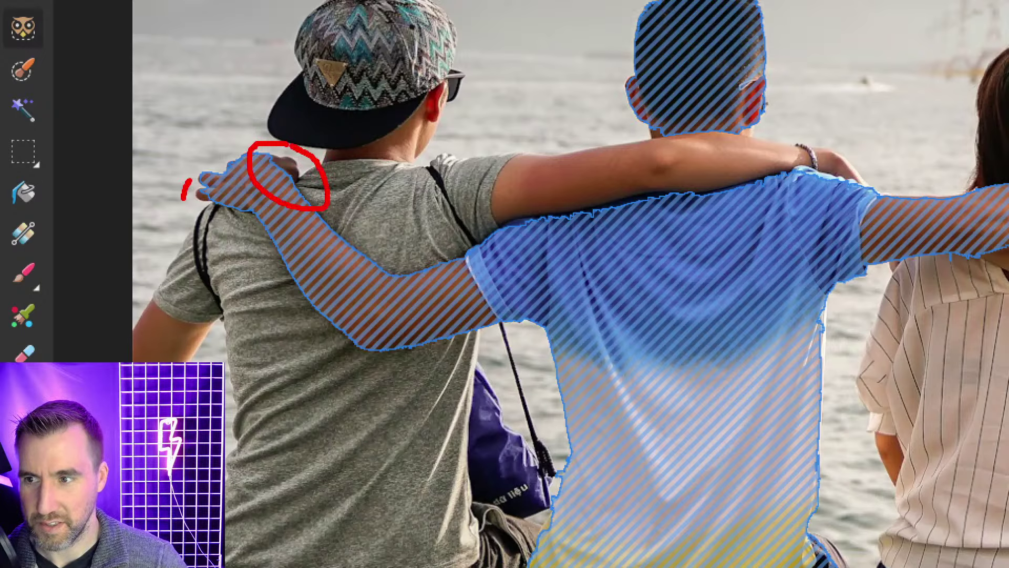
mouse_move(183, 199)
mouse_down()
mouse_move(215, 203)
mouse_move(202, 179)
mouse_up()
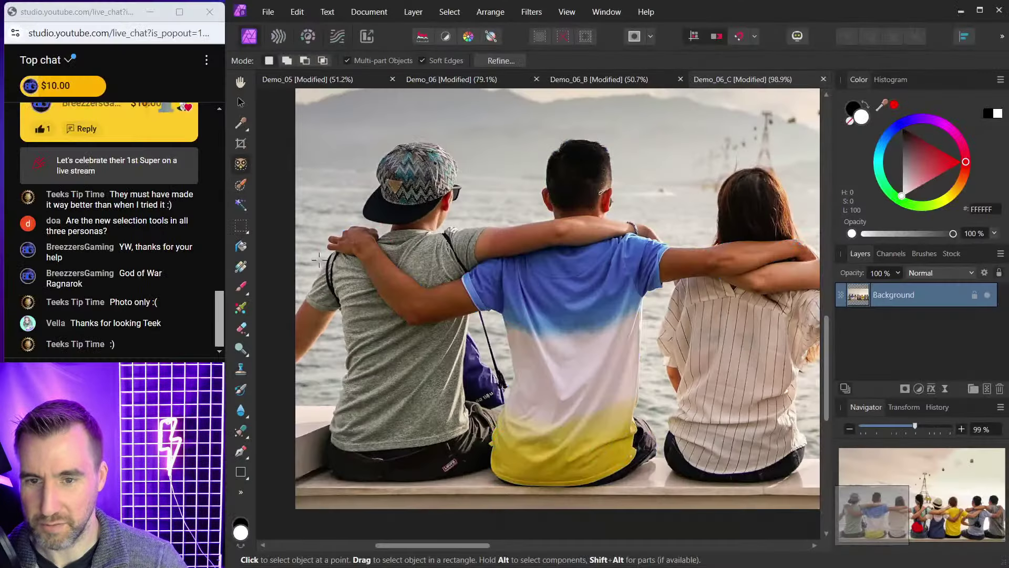
Preview the Object Selection tool's detected areas on the other seated people, from the striped shirt to the last man in grey.
scroll(583, 320, right, 10)
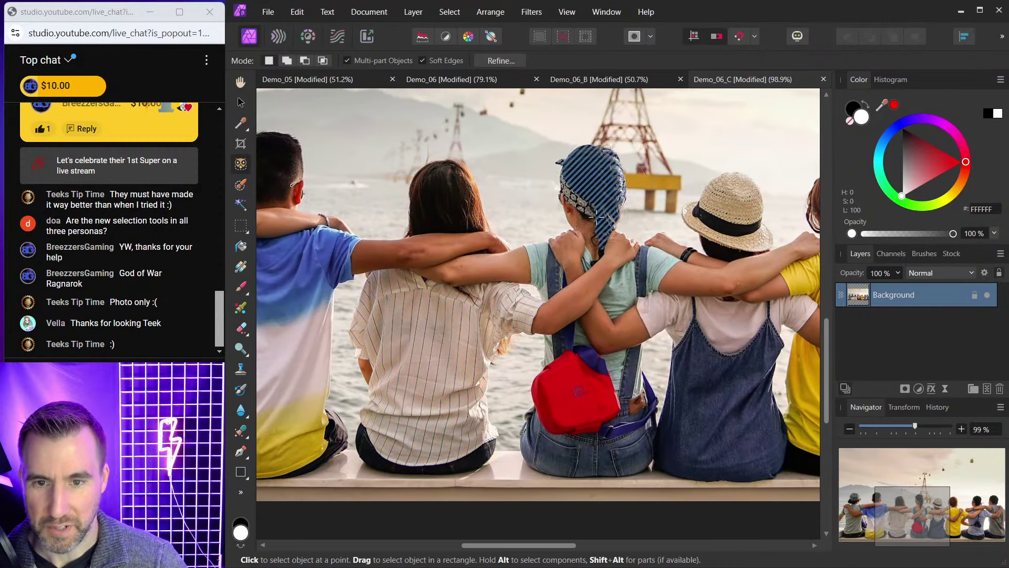
scroll(578, 326, right, 3)
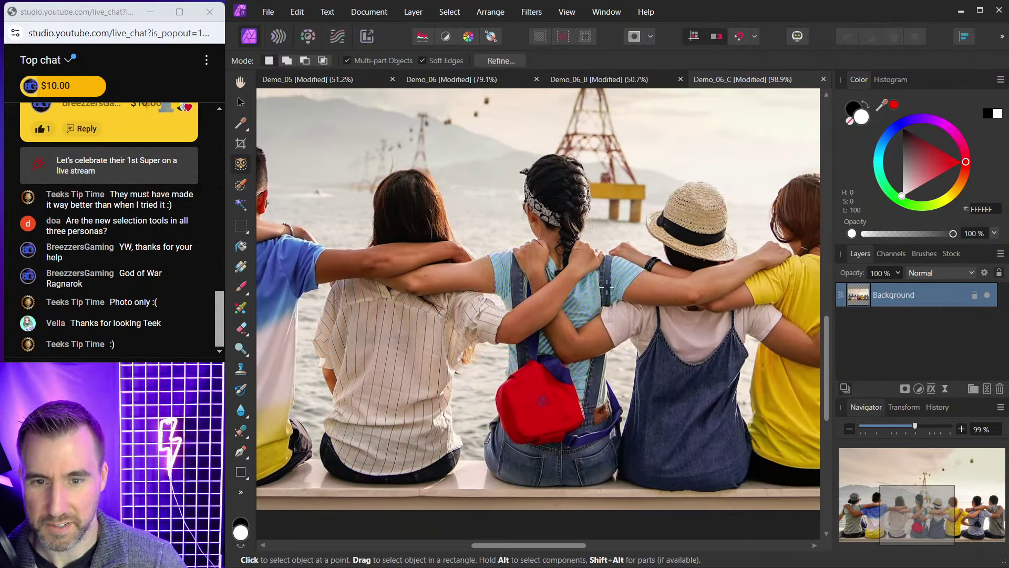
scroll(578, 252, right, 2)
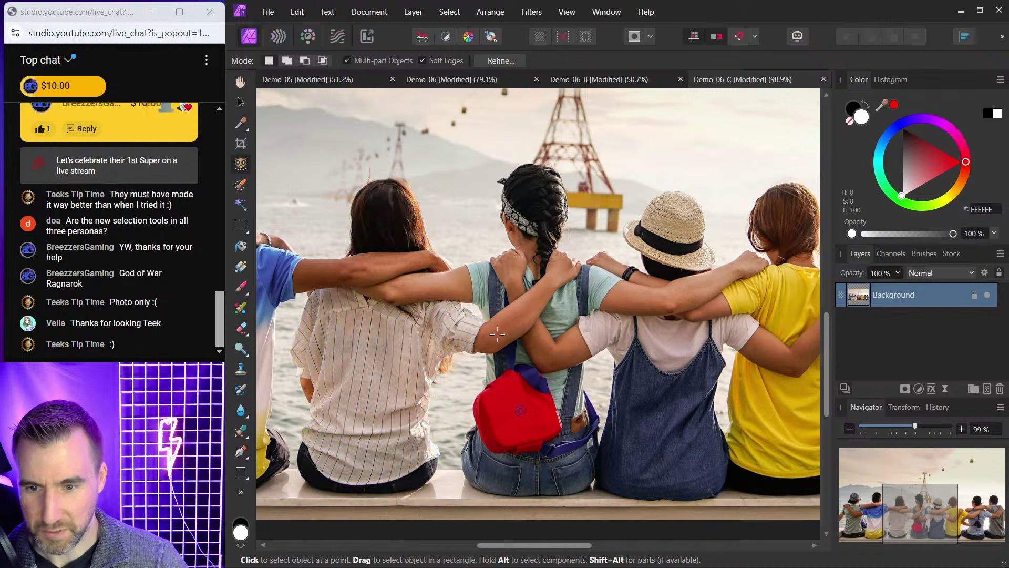
click(468, 337)
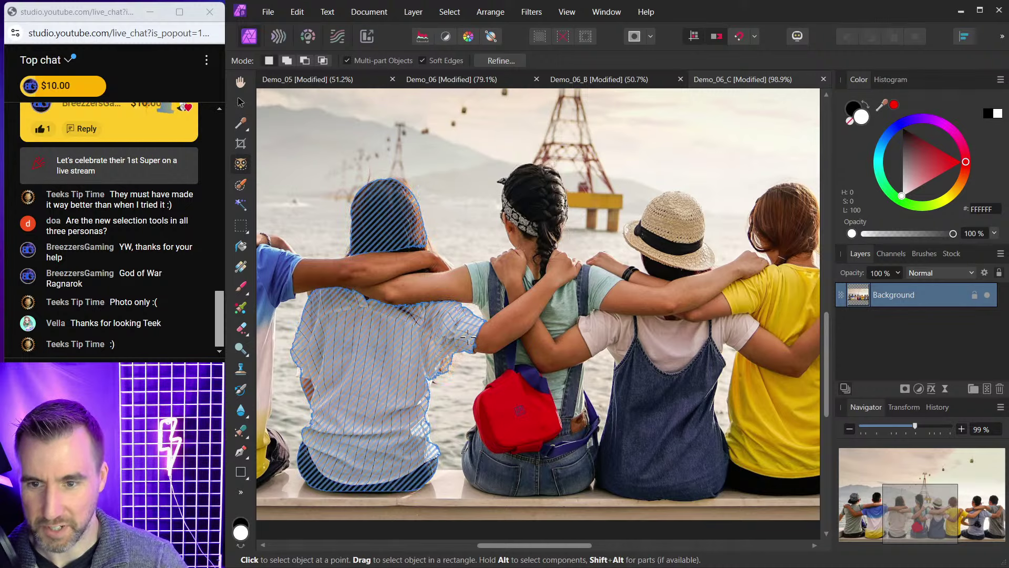
scroll(667, 355, right, 3)
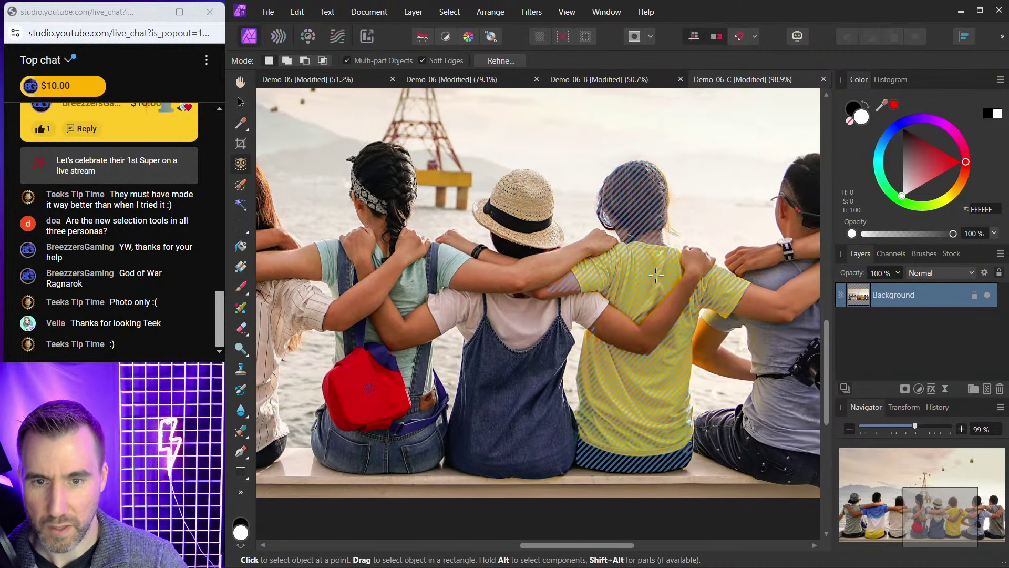
scroll(656, 279, right, 3)
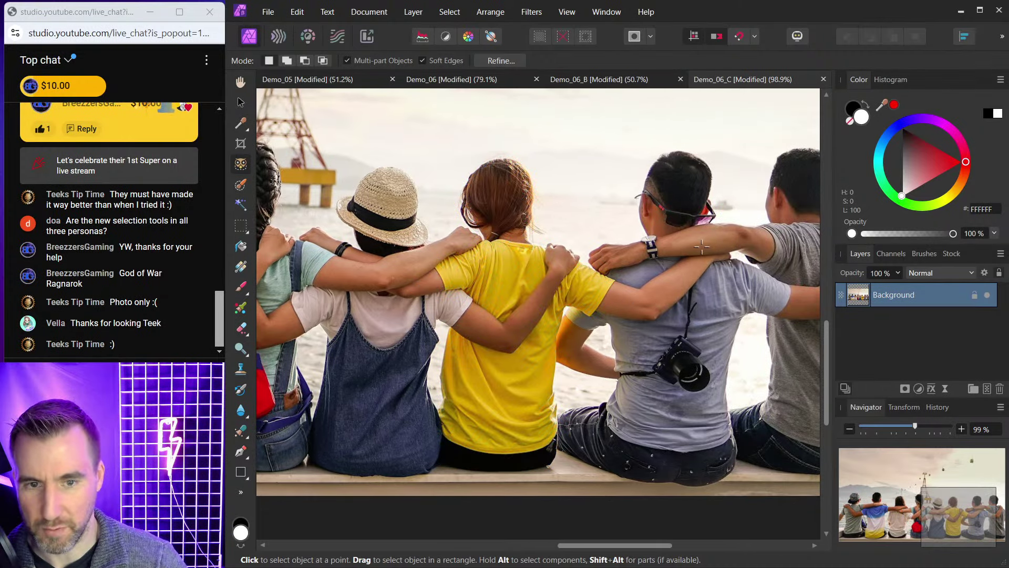
scroll(589, 253, right, 3)
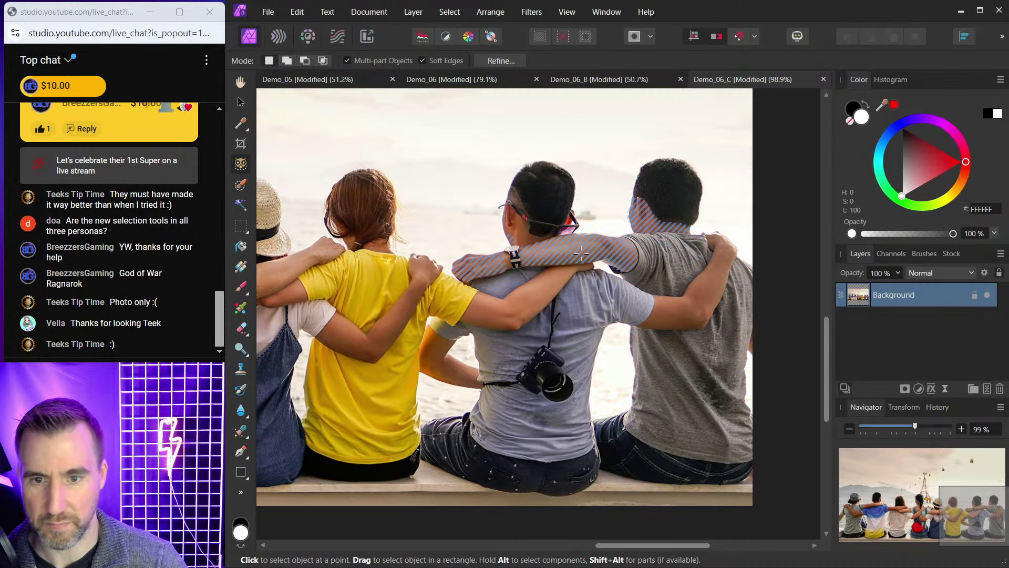
scroll(622, 252, down, 1)
scroll(623, 252, down, 1)
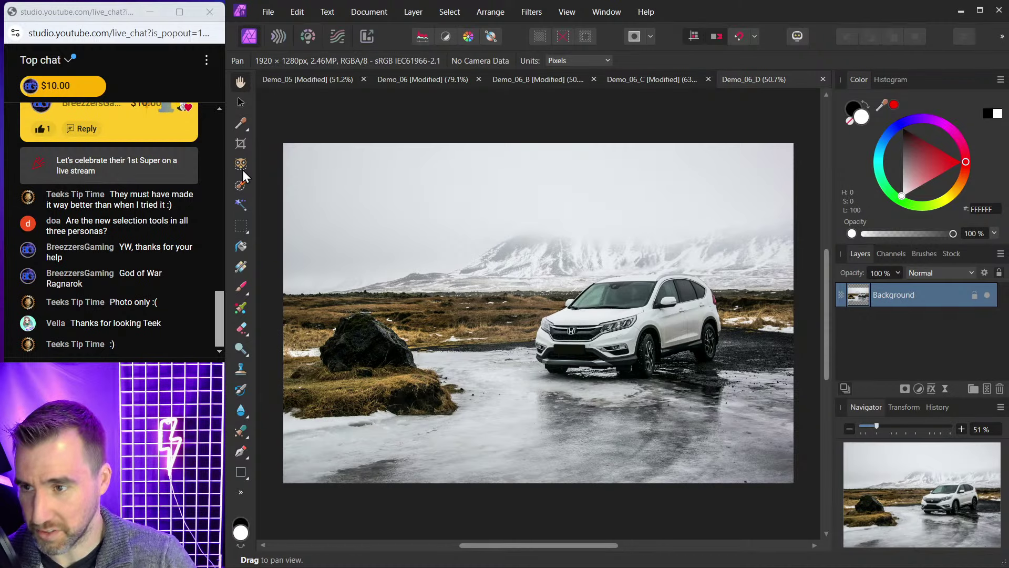
Select the subject of the Demo_06_D car photo with Select Subject and mask the Background layer with the selection.
click(450, 14)
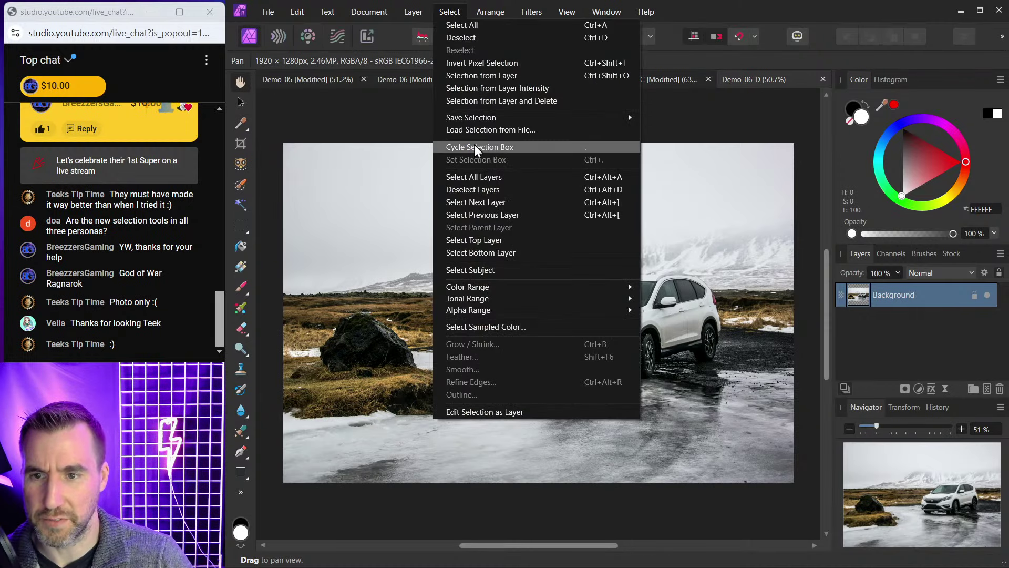
click(502, 267)
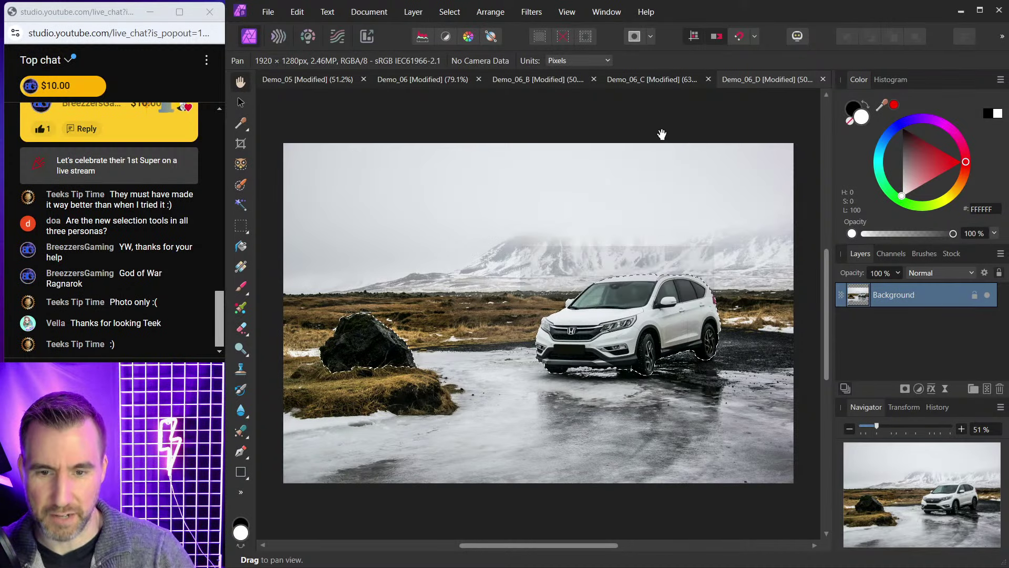
click(905, 389)
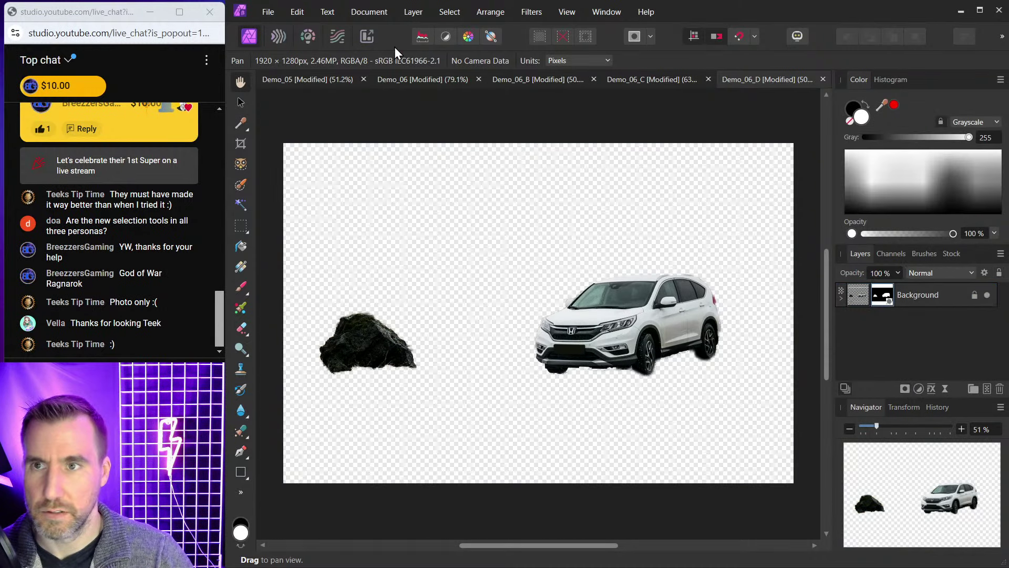
Add a fill layer beneath the masked car photo and set its colour to red FF2000.
click(414, 12)
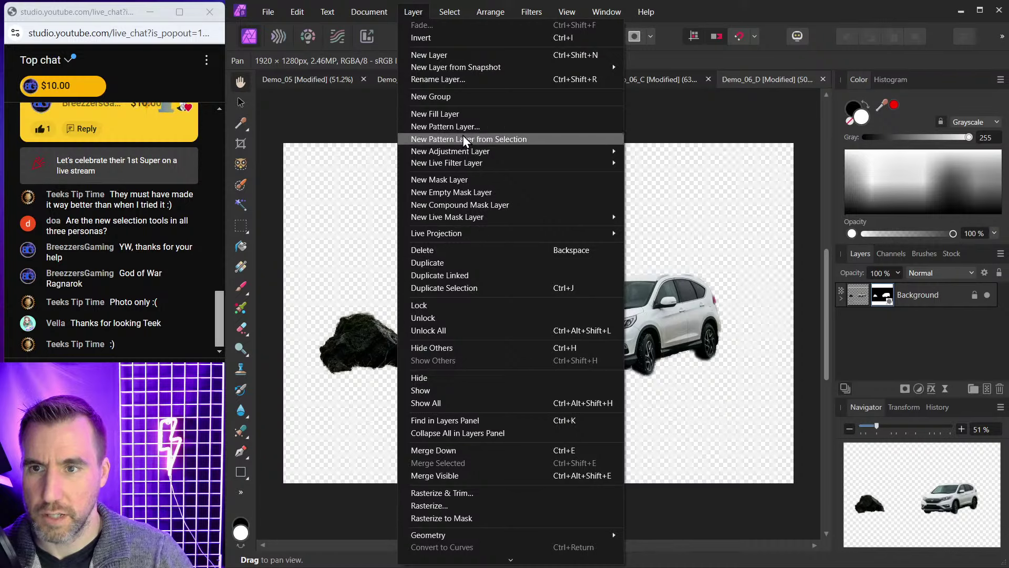
click(462, 113)
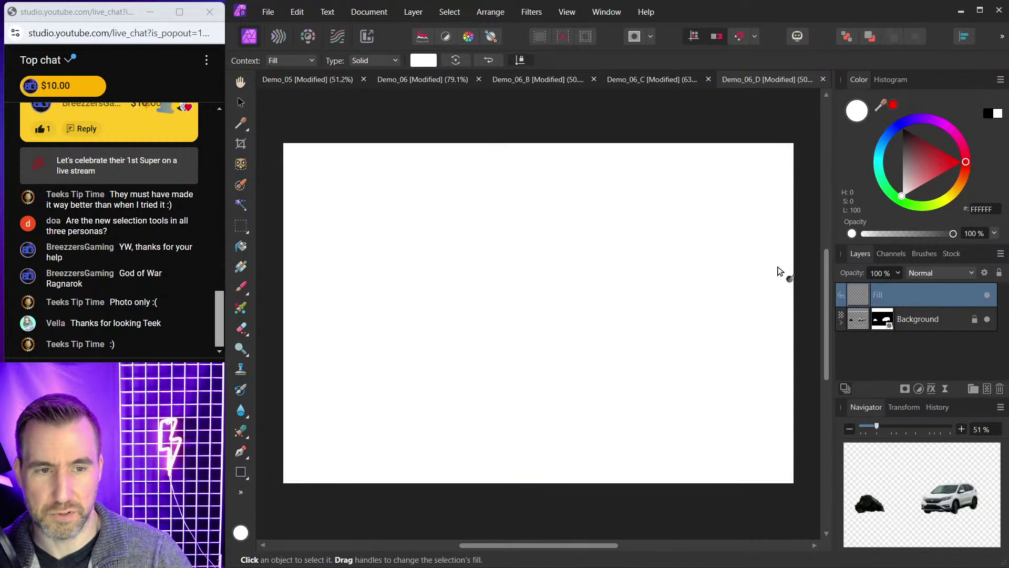
drag(844, 298, 858, 330)
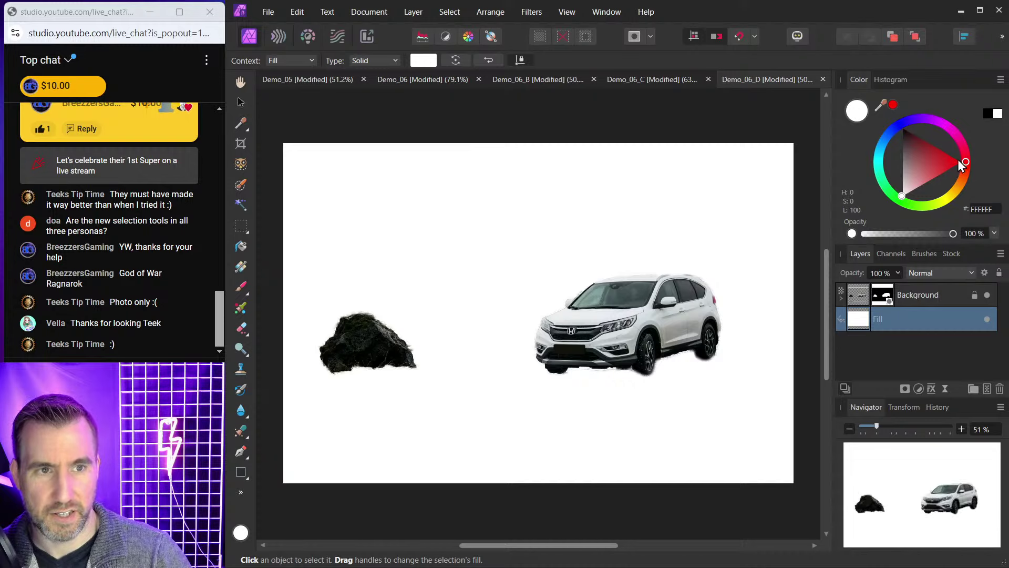
mouse_move(958, 159)
mouse_down()
mouse_move(966, 156)
mouse_move(966, 168)
mouse_up()
Inspect the cut-out edges around the car's roof, body and wheels and around the rock against the red fill.
scroll(663, 327, up, 5)
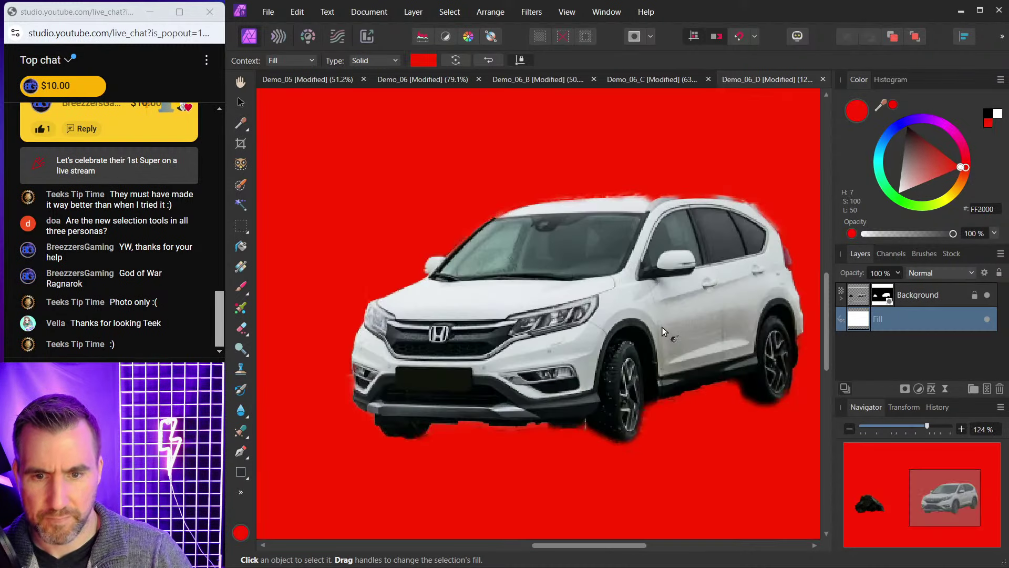
scroll(662, 199, up, 4)
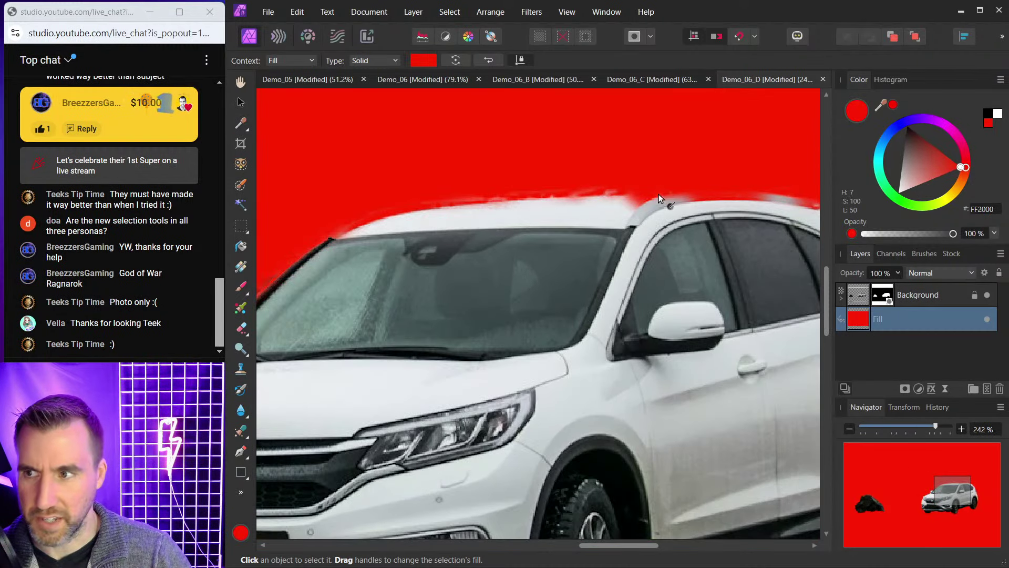
scroll(597, 210, down, 4)
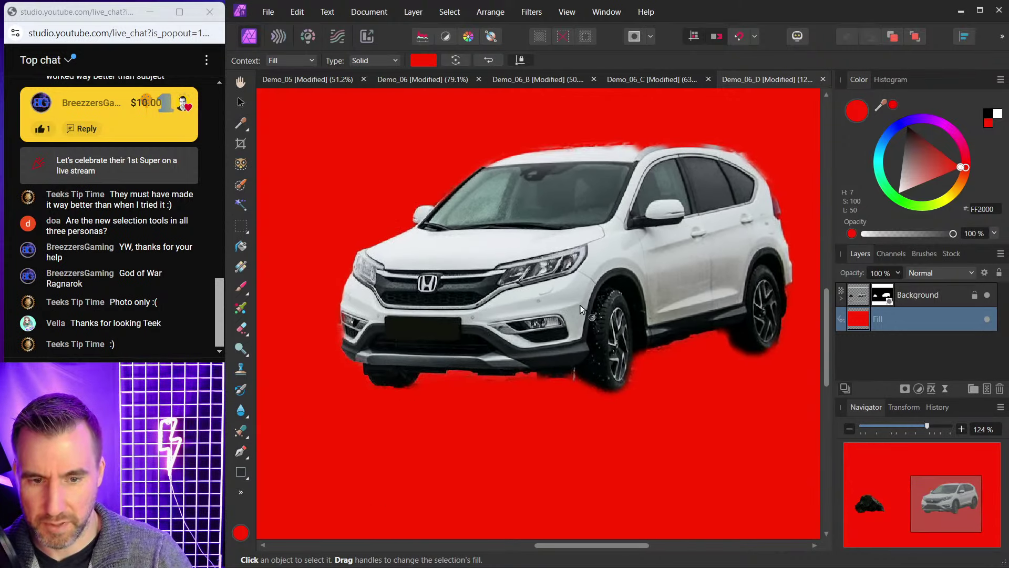
scroll(582, 309, down, 4)
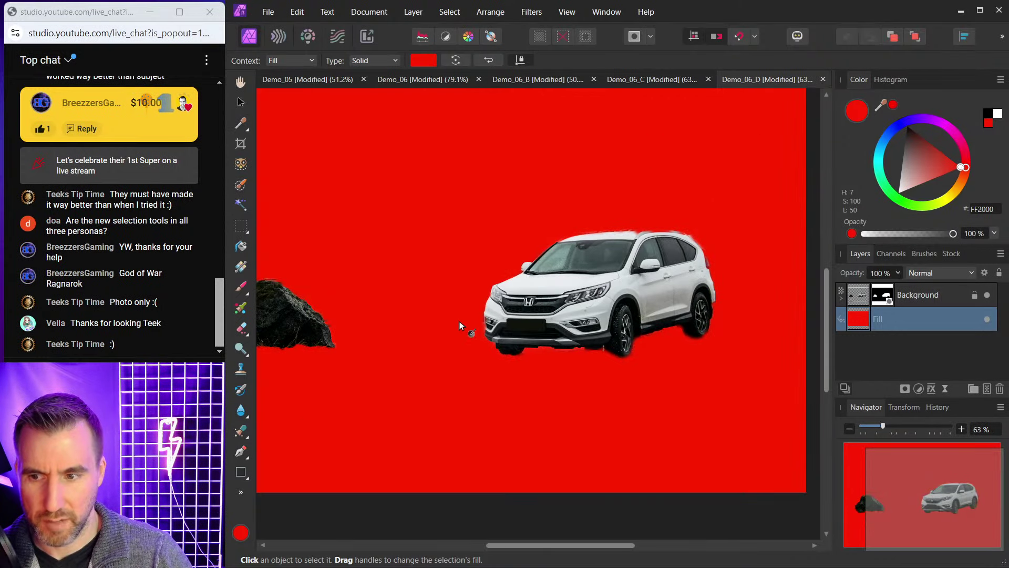
scroll(459, 321, down, 1)
drag(325, 311, 401, 293)
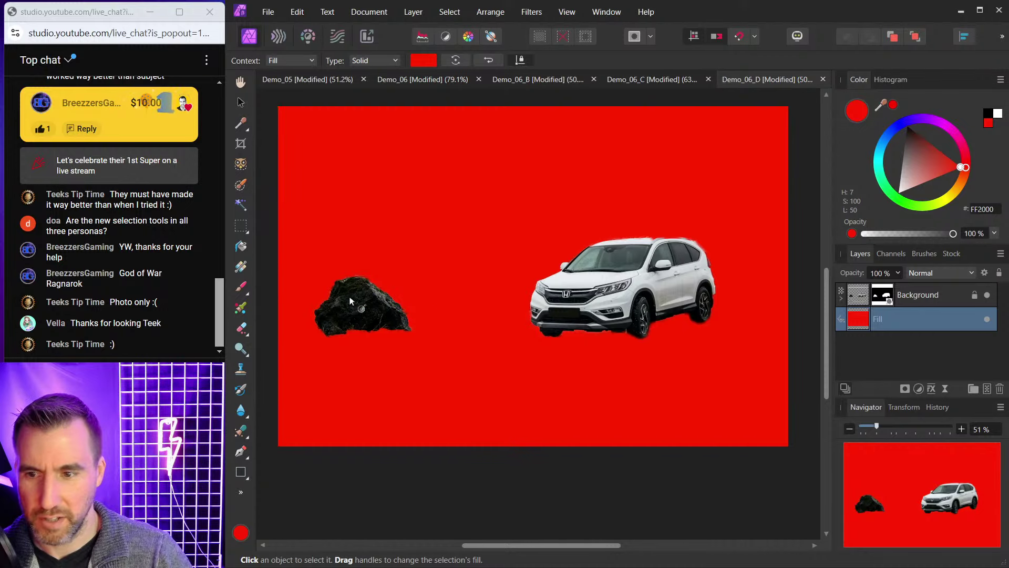
Open the Demo_07 portrait and select the woman with the windblown hair using Select Subject.
click(242, 101)
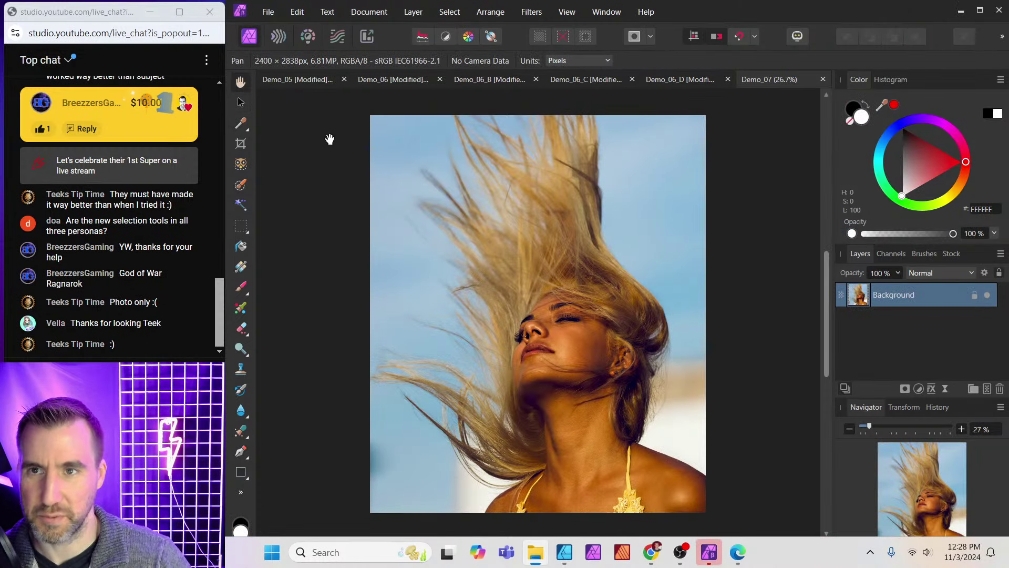
click(453, 16)
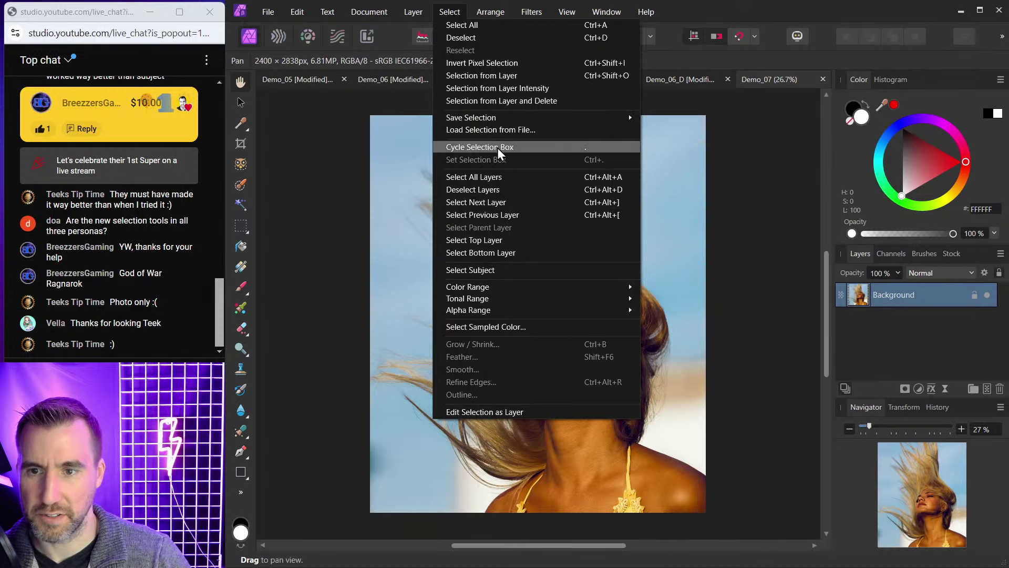
click(508, 271)
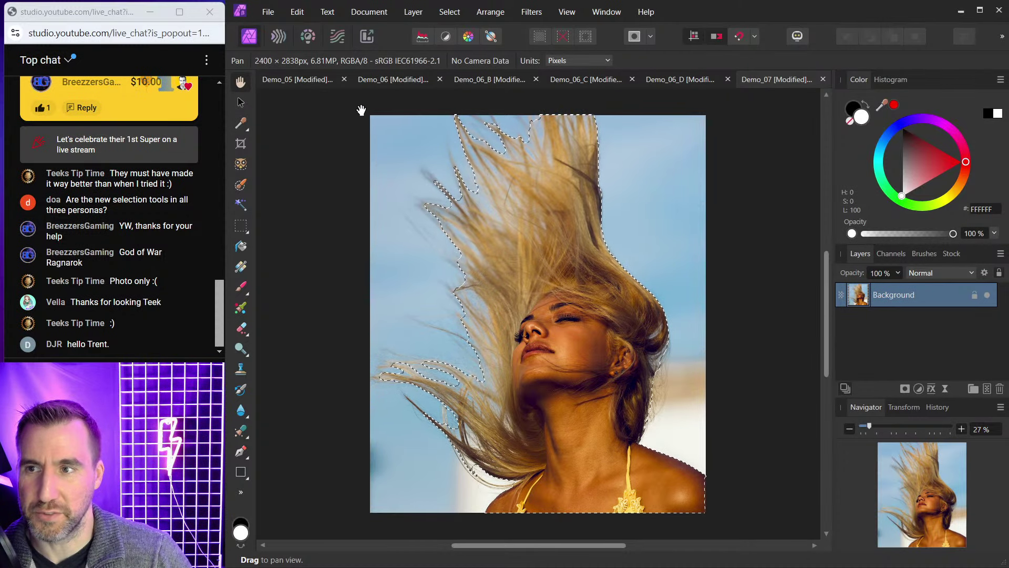
Open selection refinement for the selected woman with the Selection Brush and place its dialog clear of her hair.
click(240, 185)
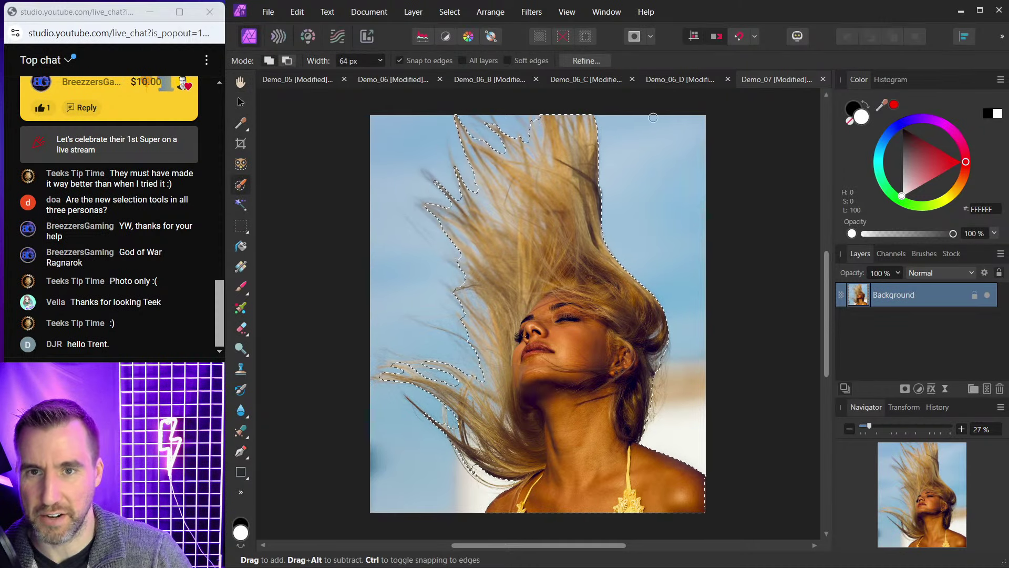
click(585, 60)
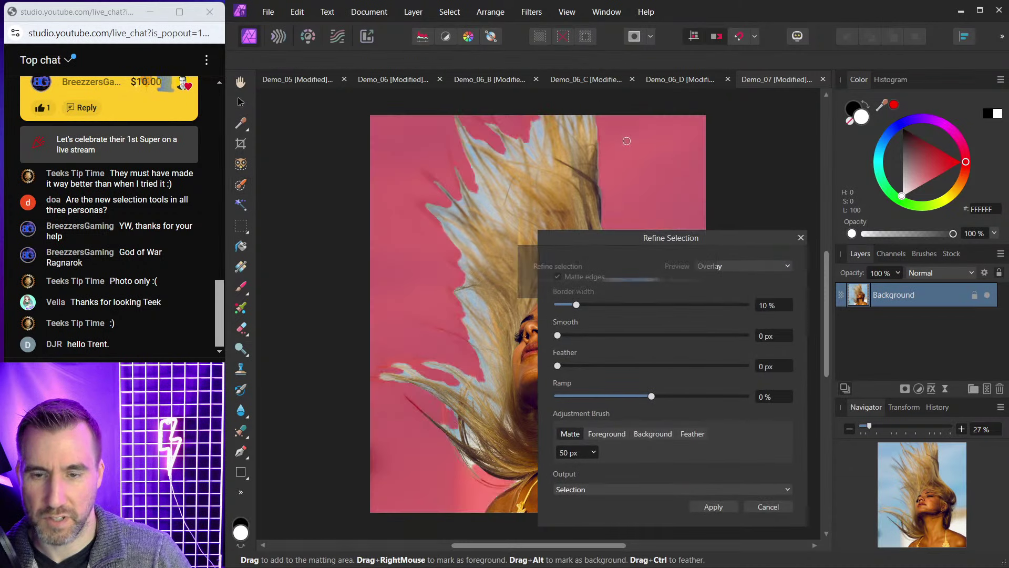
drag(682, 240, 813, 109)
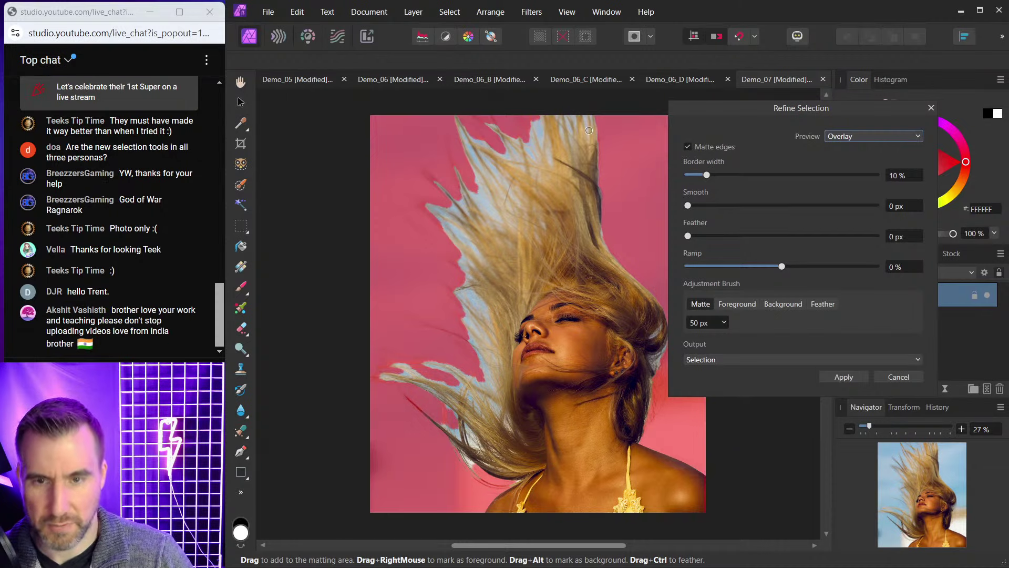
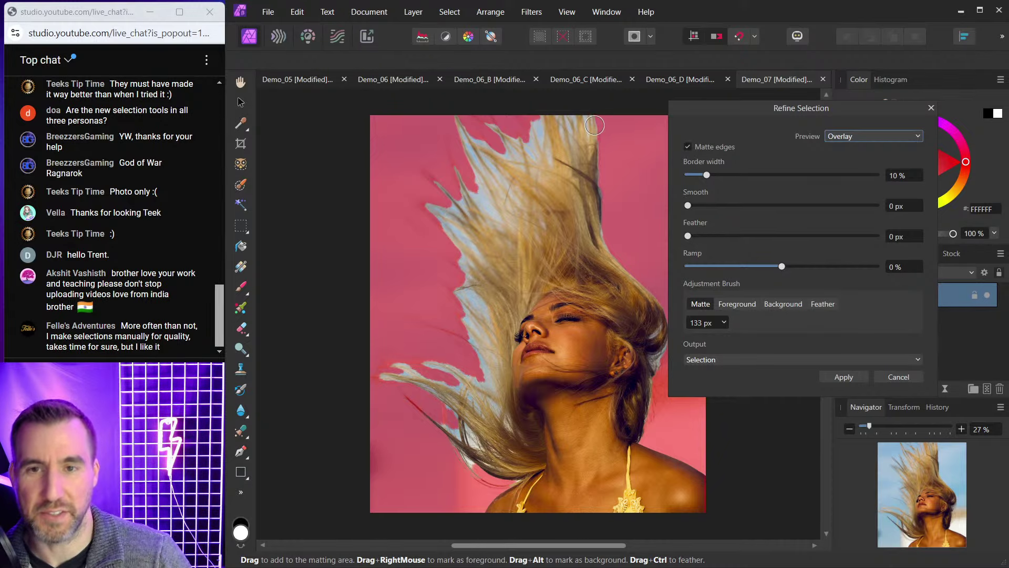
Paint with the Matte adjustment brush at 133 px over the hair's upper edge and down its left side.
mouse_move(588, 116)
mouse_down()
mouse_move(592, 150)
mouse_move(575, 109)
mouse_move(572, 153)
mouse_move(555, 107)
mouse_move(539, 118)
mouse_move(546, 162)
mouse_move(490, 123)
mouse_move(522, 179)
mouse_move(465, 132)
mouse_move(524, 237)
mouse_move(493, 168)
mouse_move(528, 211)
mouse_up()
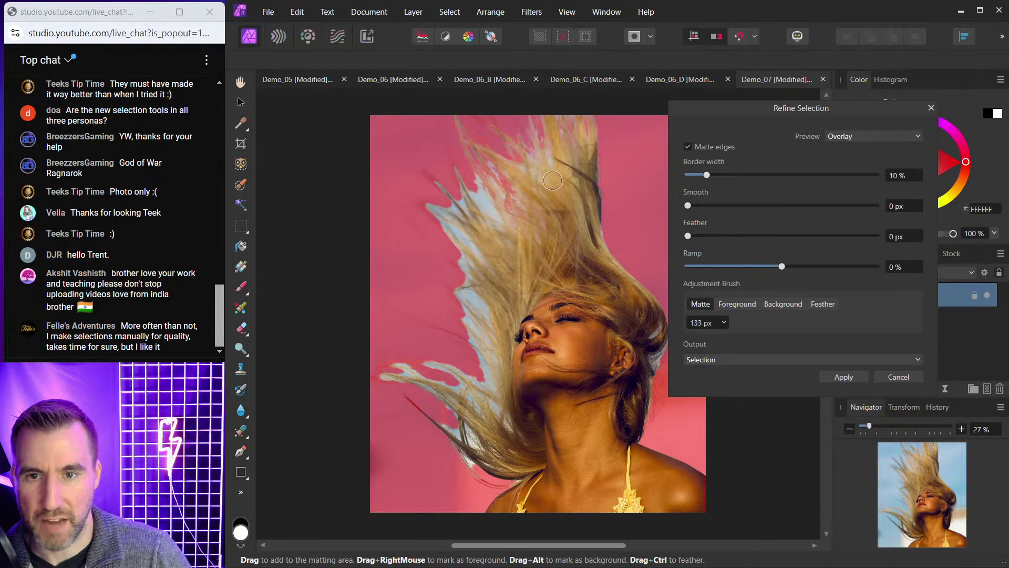
mouse_move(475, 174)
mouse_down()
mouse_move(495, 217)
mouse_move(486, 167)
mouse_move(495, 177)
mouse_move(505, 225)
mouse_move(482, 199)
mouse_move(466, 213)
mouse_move(446, 194)
mouse_move(450, 217)
mouse_move(474, 250)
mouse_move(420, 194)
mouse_move(473, 243)
mouse_up()
mouse_move(454, 205)
mouse_down()
mouse_move(490, 235)
mouse_move(472, 263)
mouse_move(495, 281)
mouse_move(478, 296)
mouse_move(493, 321)
mouse_move(464, 289)
mouse_move(491, 319)
mouse_move(506, 361)
mouse_move(460, 309)
mouse_move(490, 369)
mouse_up()
click(483, 320)
mouse_move(473, 336)
mouse_down()
mouse_move(481, 368)
mouse_move(467, 315)
mouse_up()
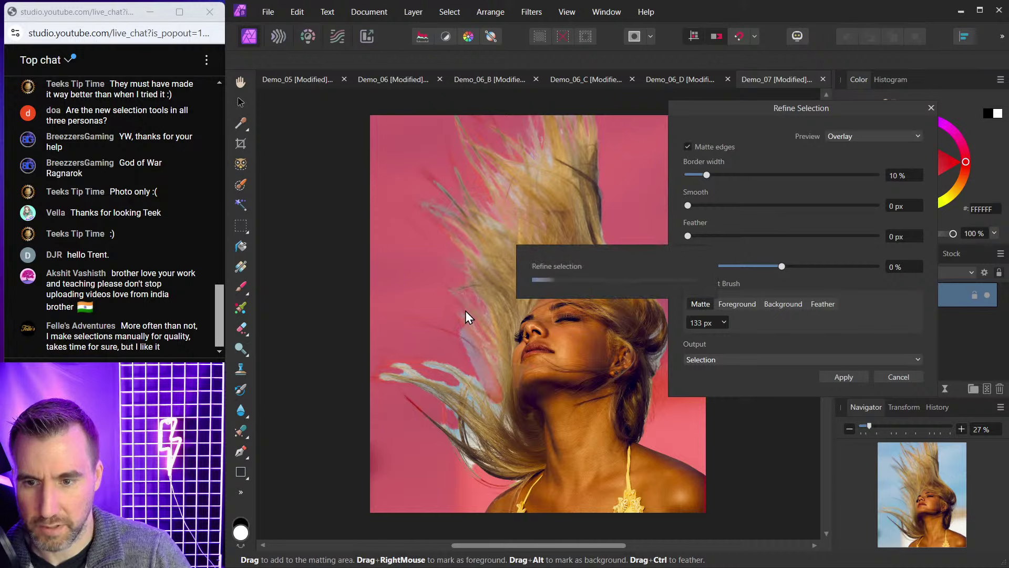
Paint Matte over the flying hair strands at the photo's lower left and the sky gaps between them.
mouse_move(440, 363)
mouse_down()
mouse_move(479, 390)
mouse_move(511, 427)
mouse_move(466, 392)
mouse_move(393, 366)
mouse_up()
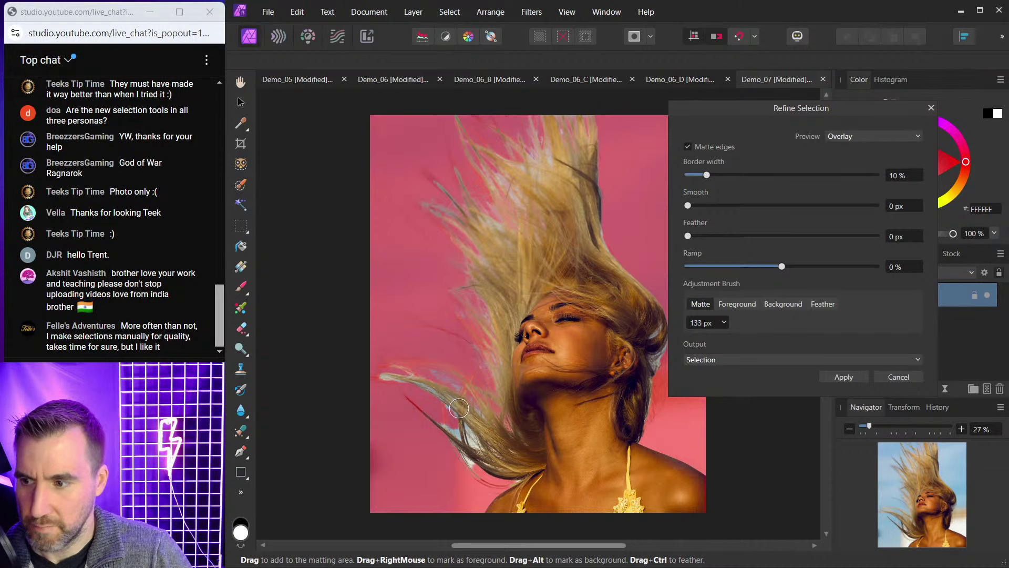
mouse_move(462, 435)
mouse_down()
mouse_move(489, 457)
mouse_move(440, 419)
mouse_move(479, 464)
mouse_up()
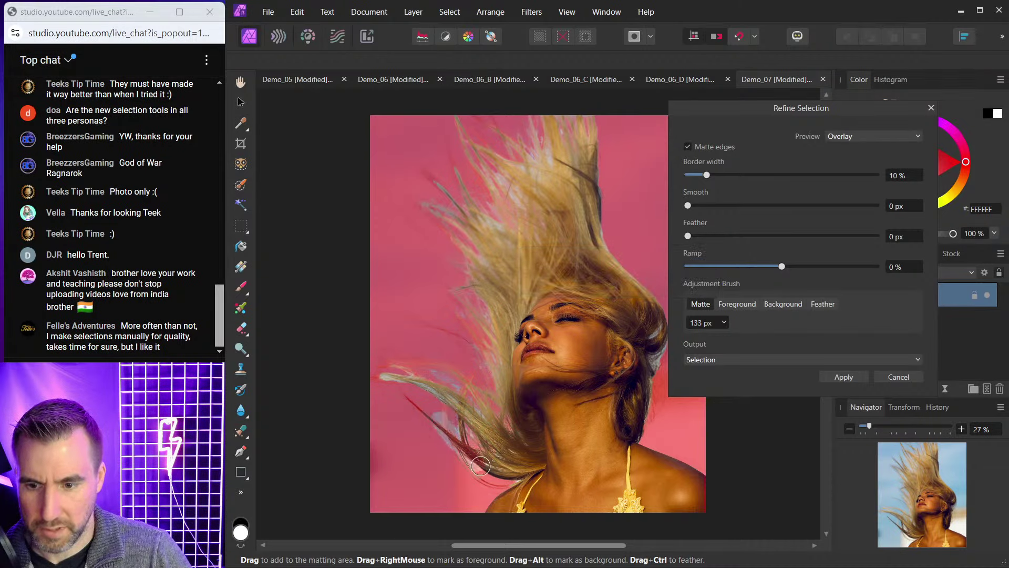
click(465, 412)
drag(489, 423, 428, 368)
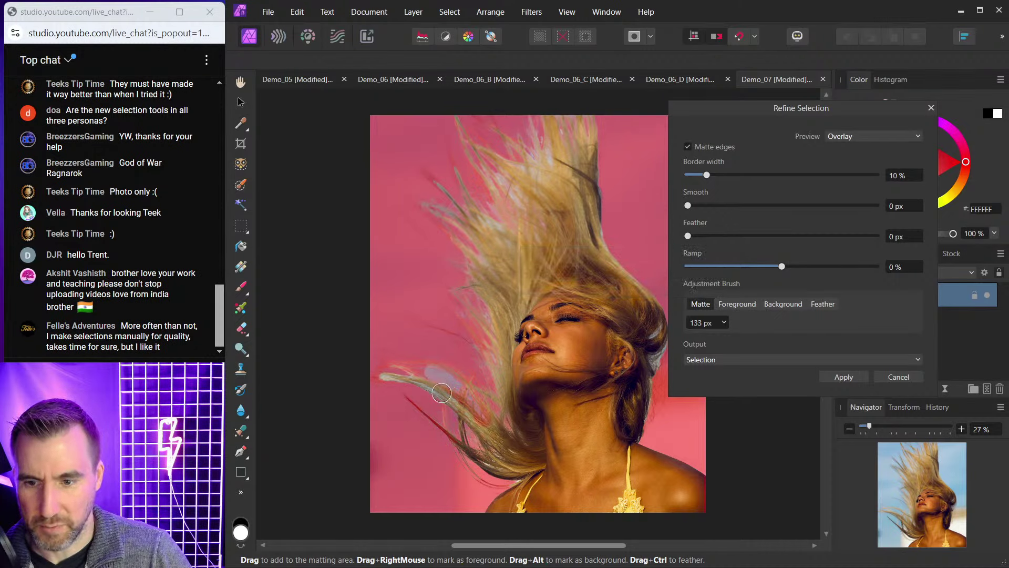
Matte the sky patches inside the upper hair and the hair's right edge down to the neck.
drag(496, 176, 534, 223)
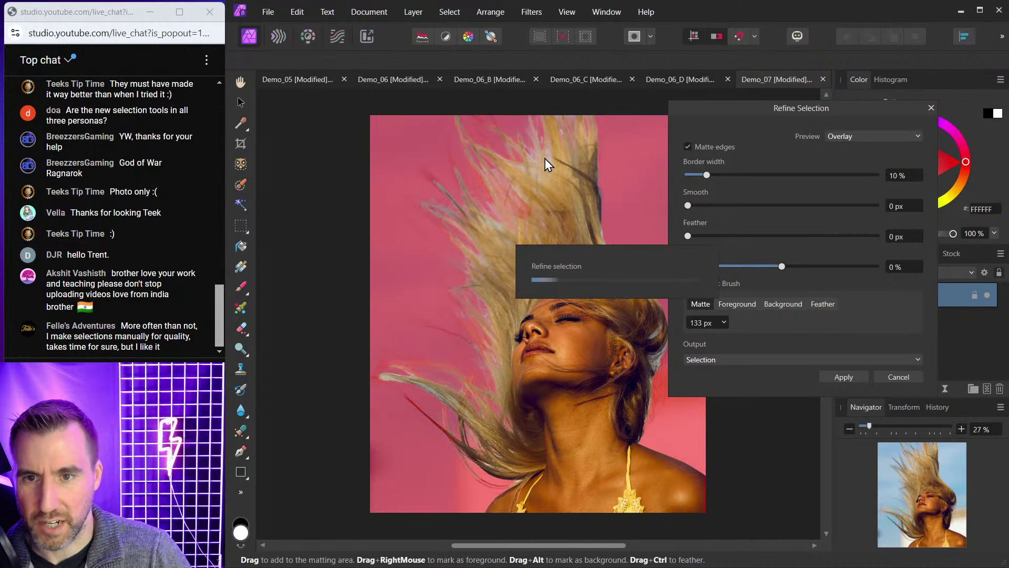
mouse_move(548, 143)
mouse_down()
mouse_move(546, 172)
mouse_move(569, 142)
mouse_move(518, 167)
mouse_move(541, 182)
mouse_up()
scroll(613, 181, right, 3)
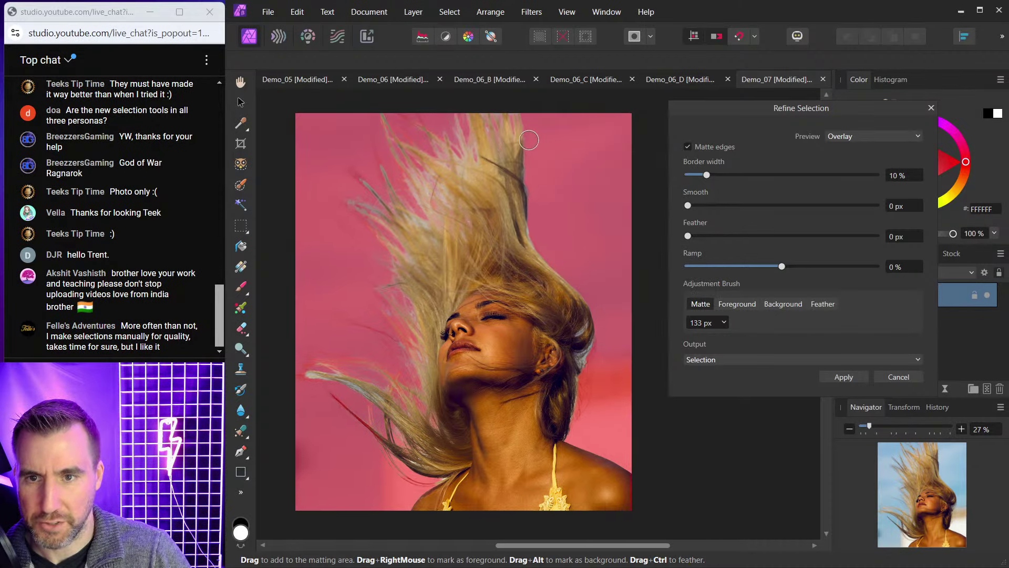
mouse_move(519, 130)
mouse_down()
mouse_move(538, 250)
mouse_move(586, 326)
mouse_move(580, 371)
mouse_move(586, 320)
mouse_move(573, 420)
mouse_up()
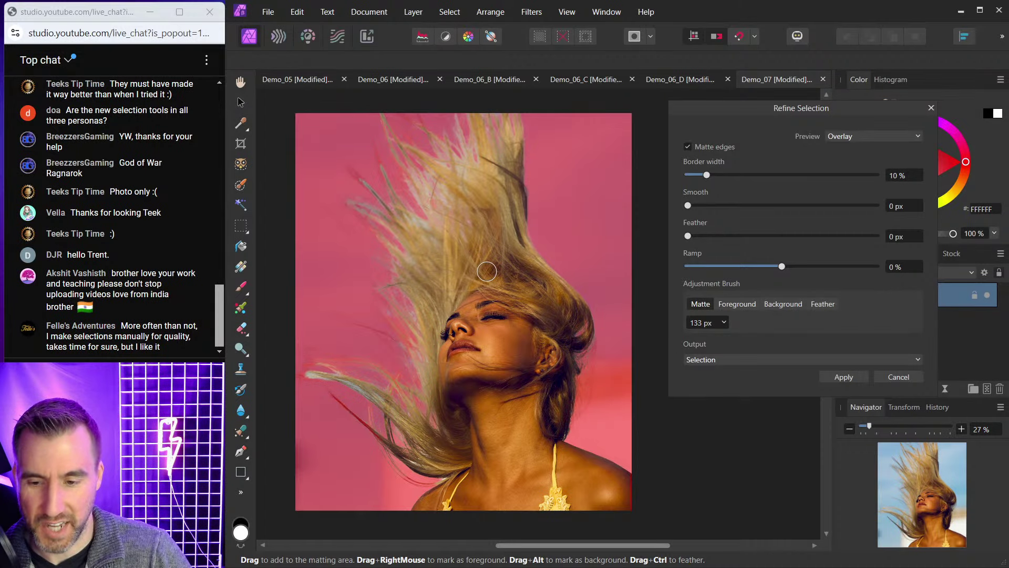
Repaint Matte over the lower-left strand tips and the remaining sky gaps in the upper and left hair.
drag(381, 390, 301, 376)
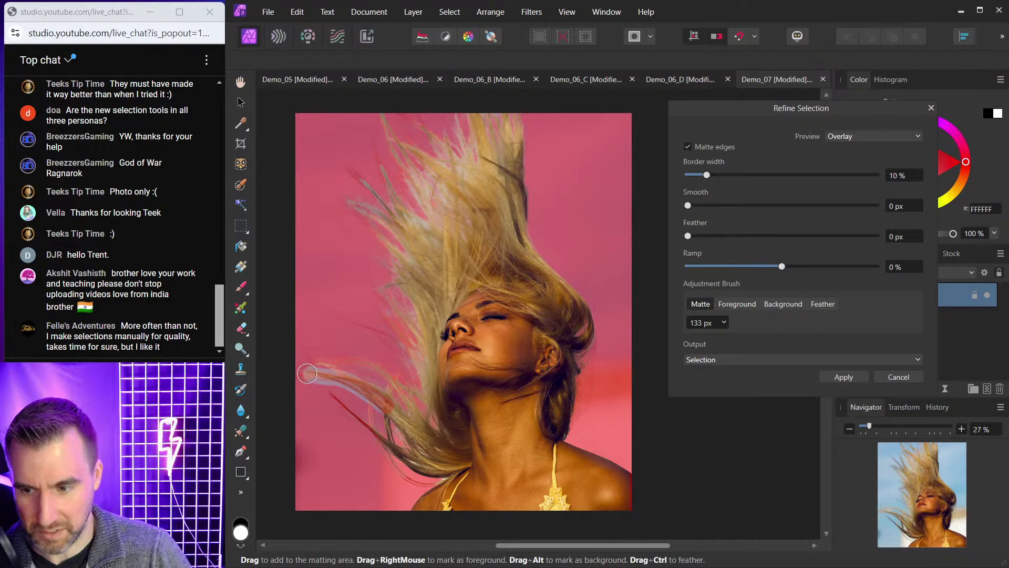
drag(404, 418, 347, 375)
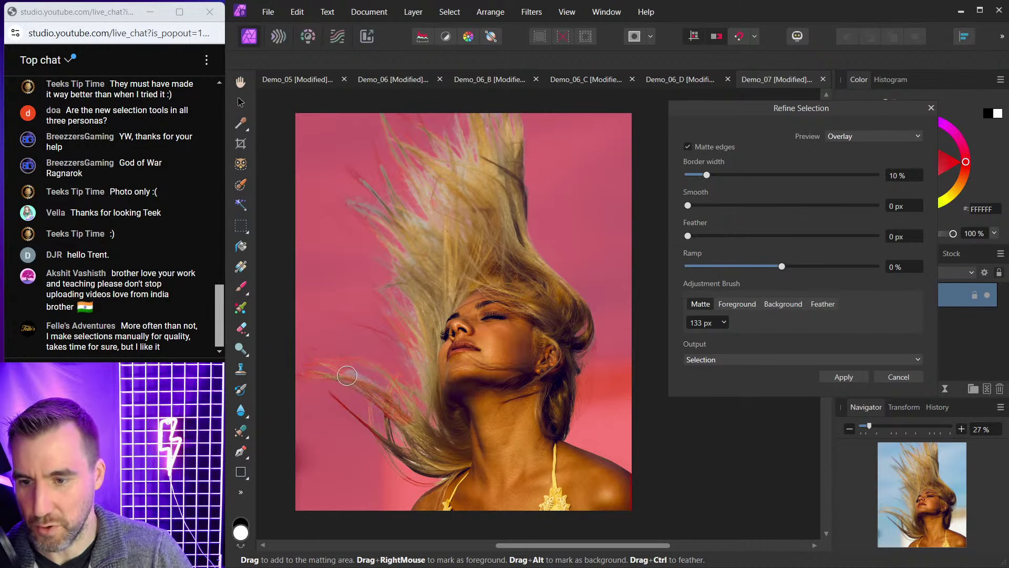
drag(392, 202, 434, 237)
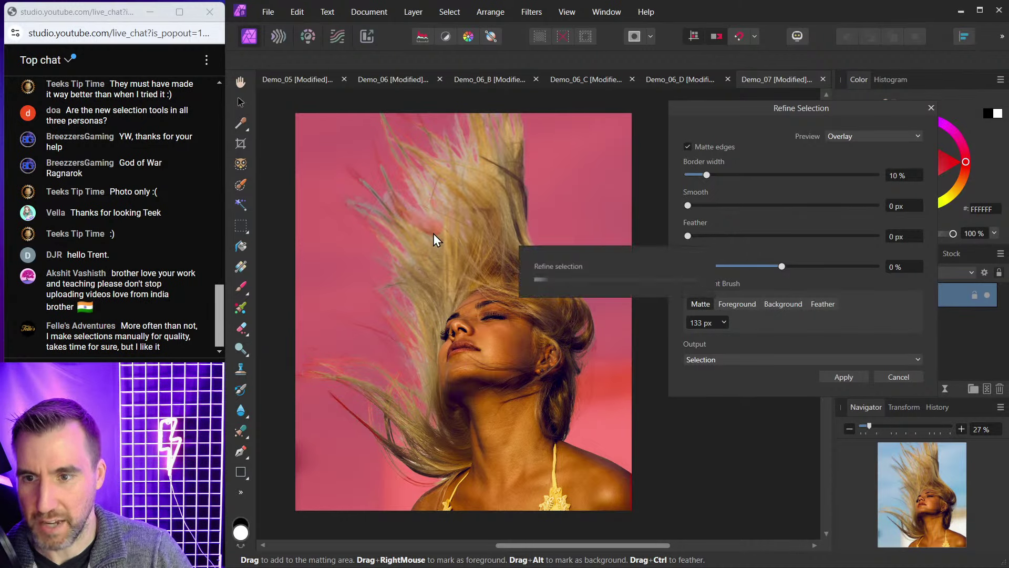
mouse_move(447, 199)
mouse_down()
mouse_move(464, 164)
mouse_move(436, 133)
mouse_up()
mouse_move(471, 163)
mouse_down()
mouse_move(449, 114)
mouse_move(447, 136)
mouse_up()
drag(412, 269, 388, 214)
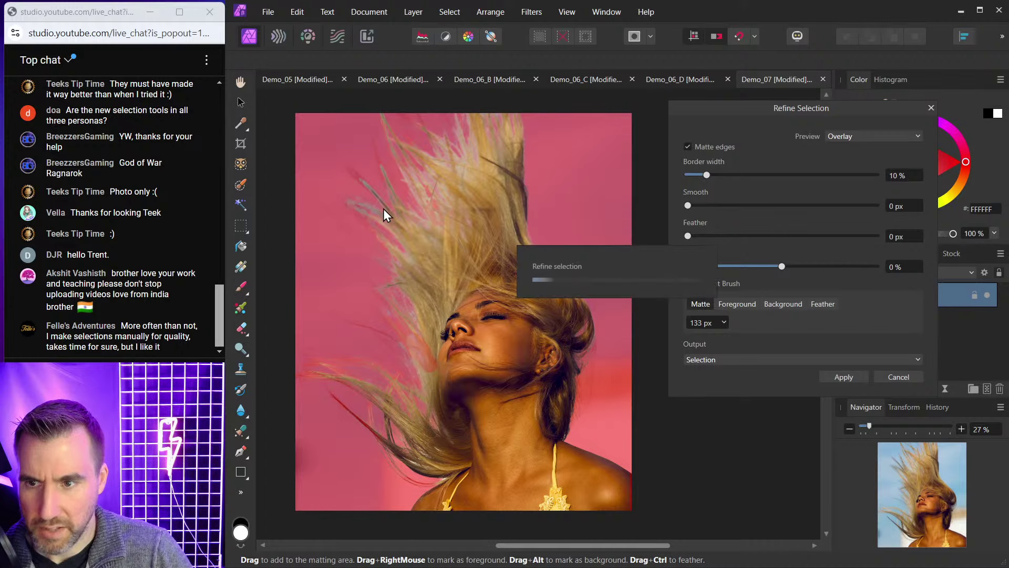
mouse_move(357, 172)
mouse_down()
mouse_move(403, 220)
mouse_move(399, 196)
mouse_move(437, 243)
mouse_up()
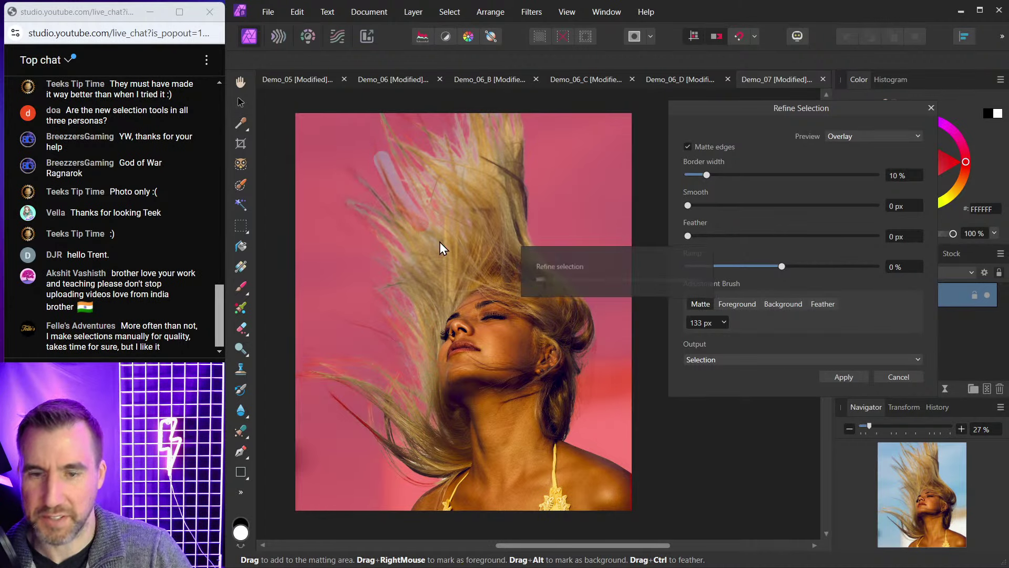
Output the refined selection as a new layer with mask and apply the refinement.
click(778, 362)
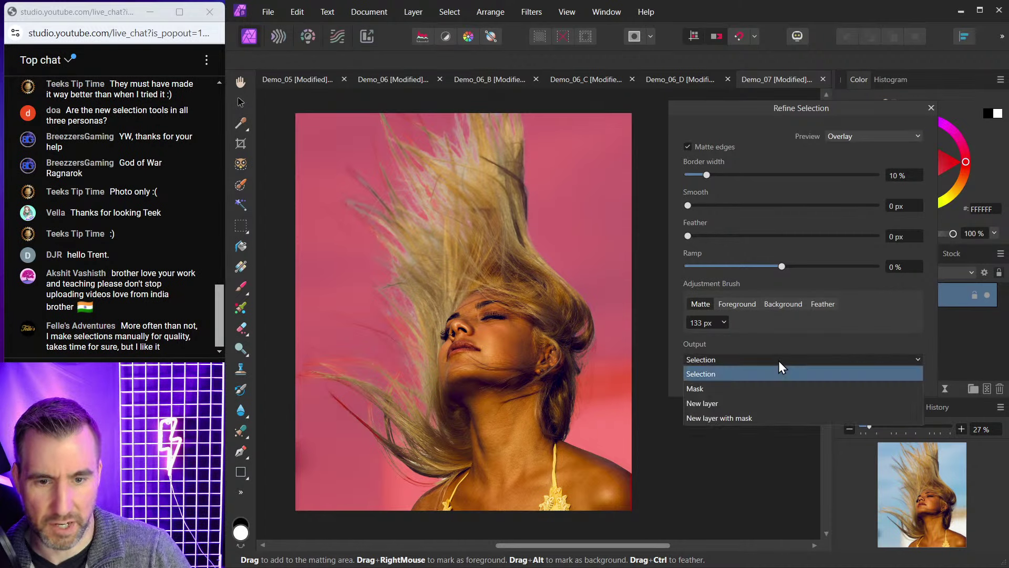
click(709, 418)
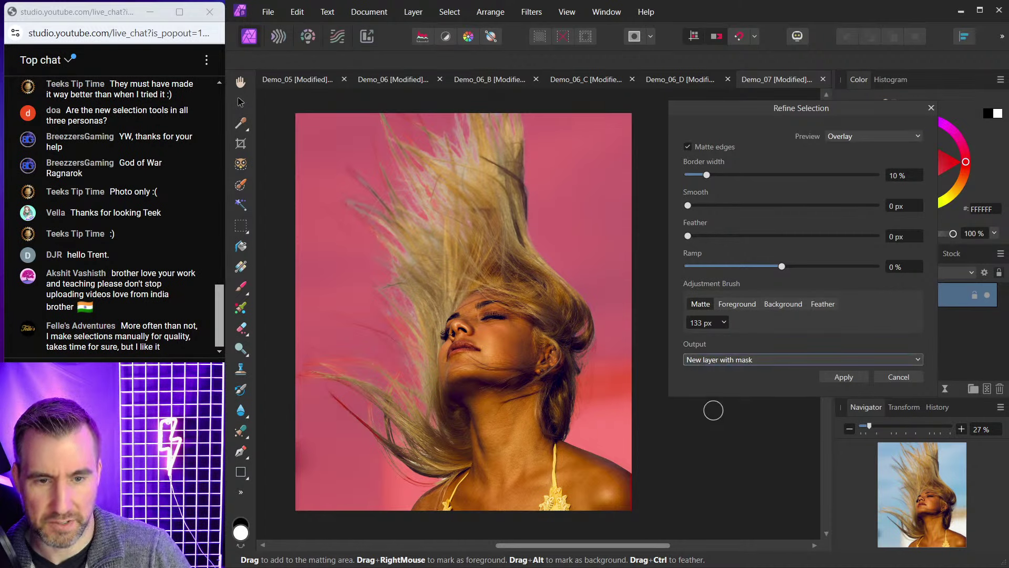
click(841, 377)
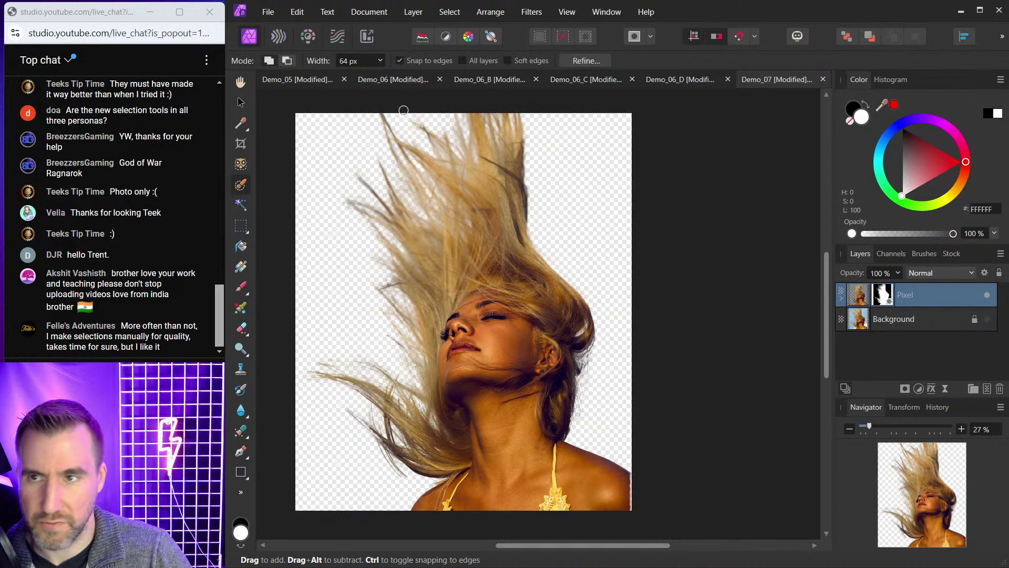
Add a new fill layer and place it beneath the Background layer.
click(418, 13)
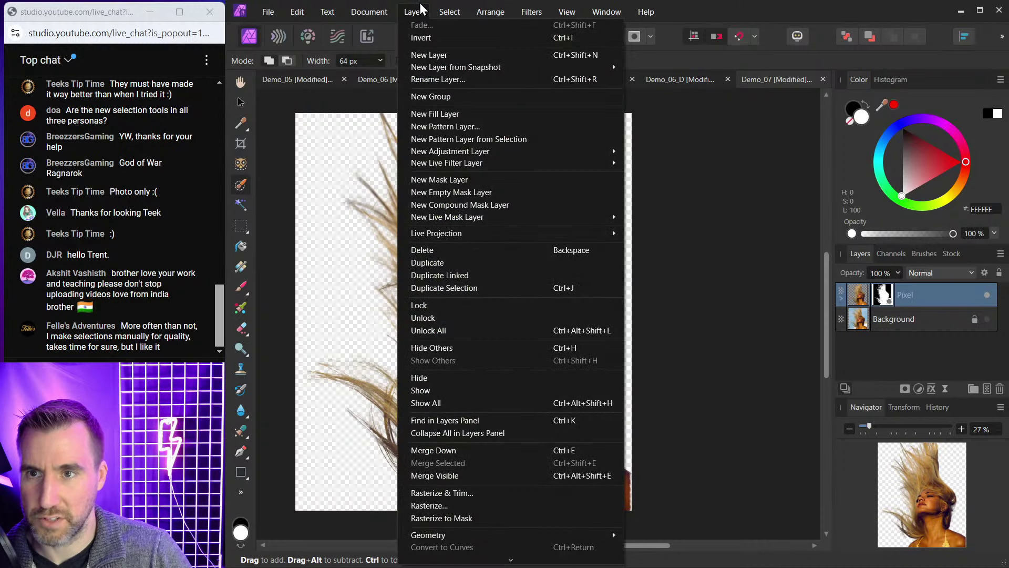
click(438, 113)
drag(853, 301, 857, 359)
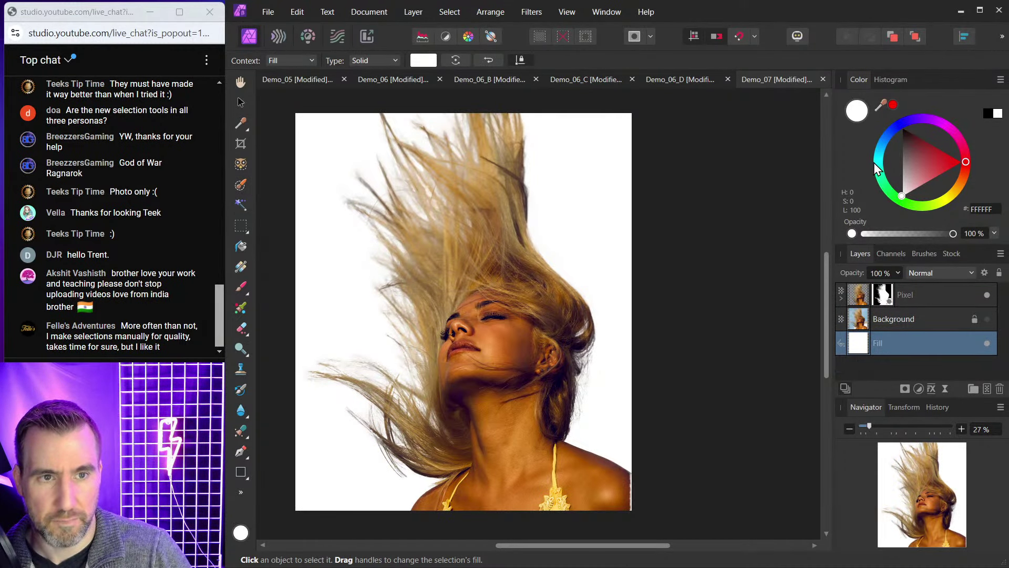
Check the cutout by recolouring the fill layer black, green, blue and red, ending on magenta FF00E5.
drag(898, 157, 901, 119)
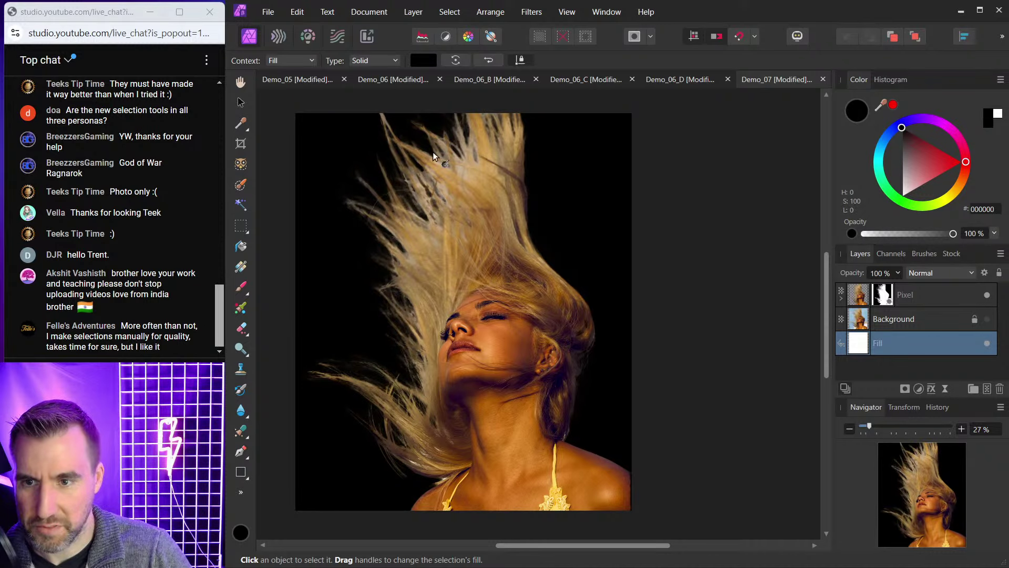
drag(929, 153, 916, 203)
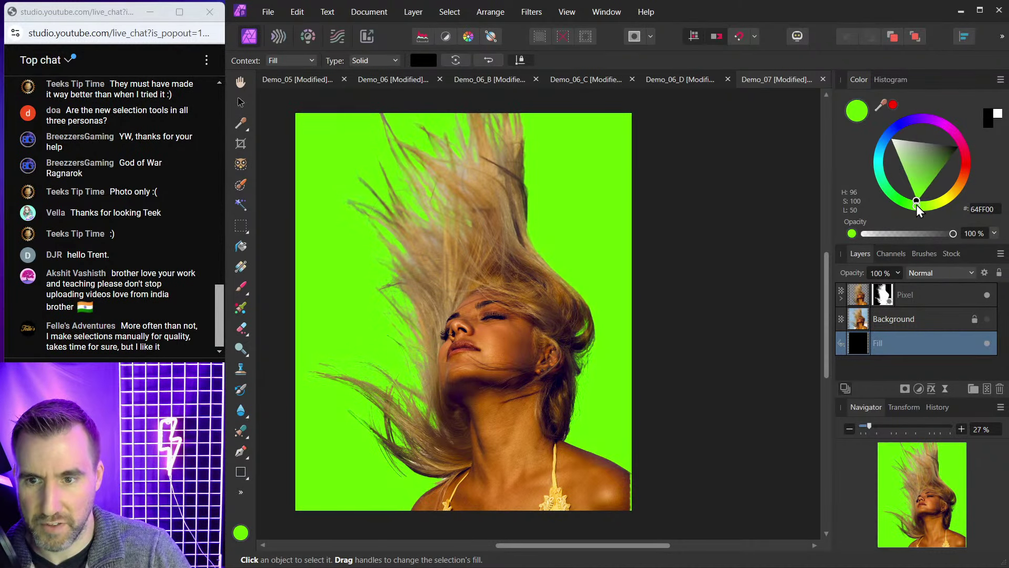
mouse_move(894, 140)
mouse_down()
mouse_move(966, 172)
mouse_move(922, 137)
mouse_move(953, 130)
mouse_move(935, 108)
mouse_move(941, 117)
mouse_move(932, 105)
mouse_move(906, 115)
mouse_up()
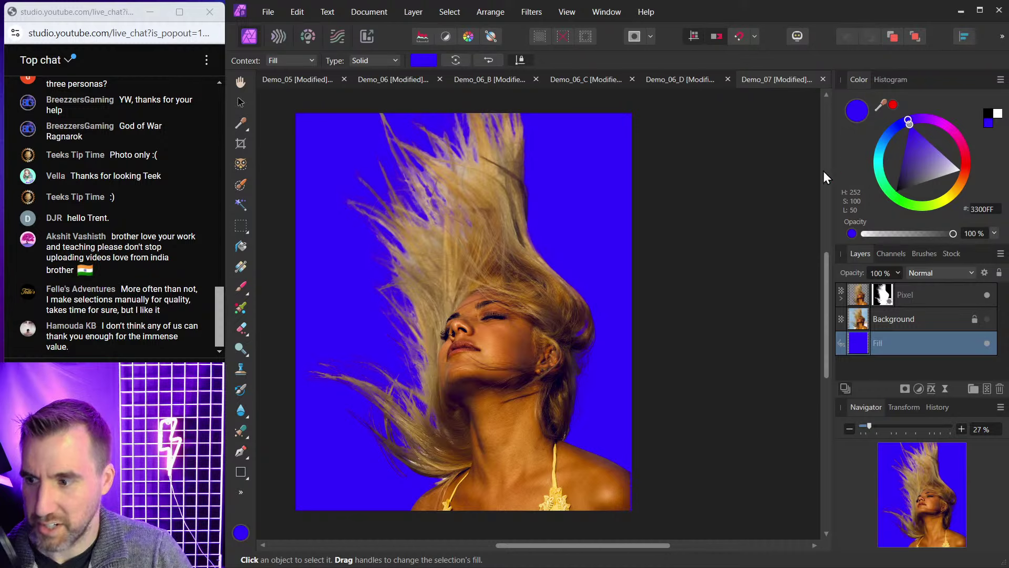
mouse_move(947, 126)
mouse_down()
mouse_move(964, 147)
mouse_move(963, 166)
mouse_up()
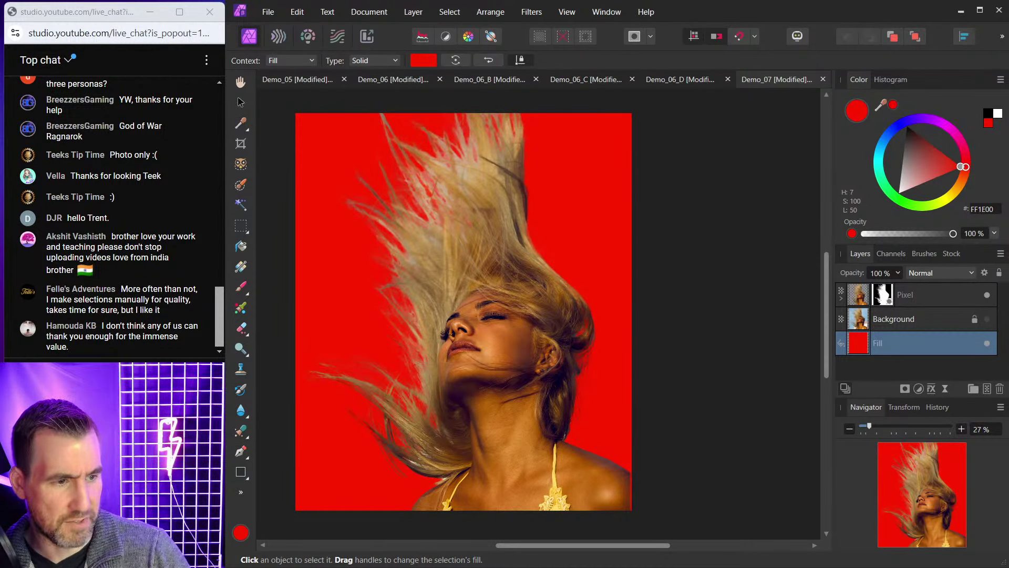
drag(953, 133, 948, 128)
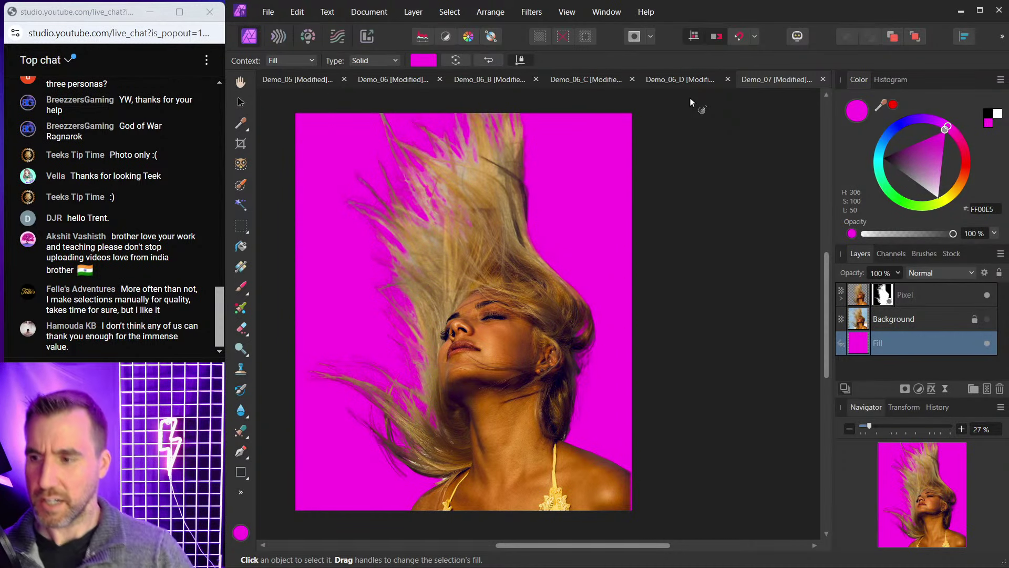
Review the earlier cutouts in the Demo_06_D, Demo_06_C and Demo_06_B documents.
click(684, 80)
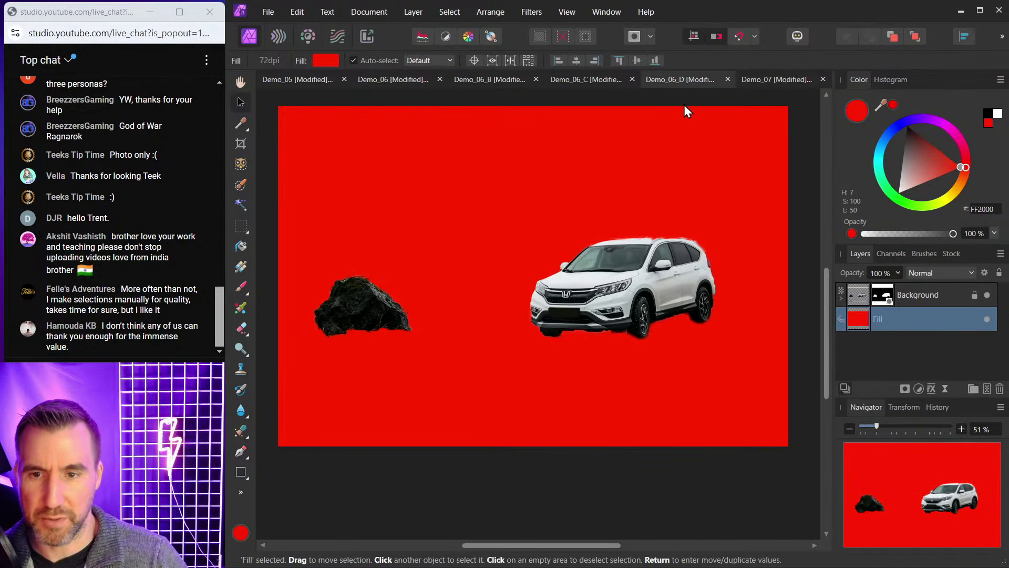
click(610, 78)
click(505, 80)
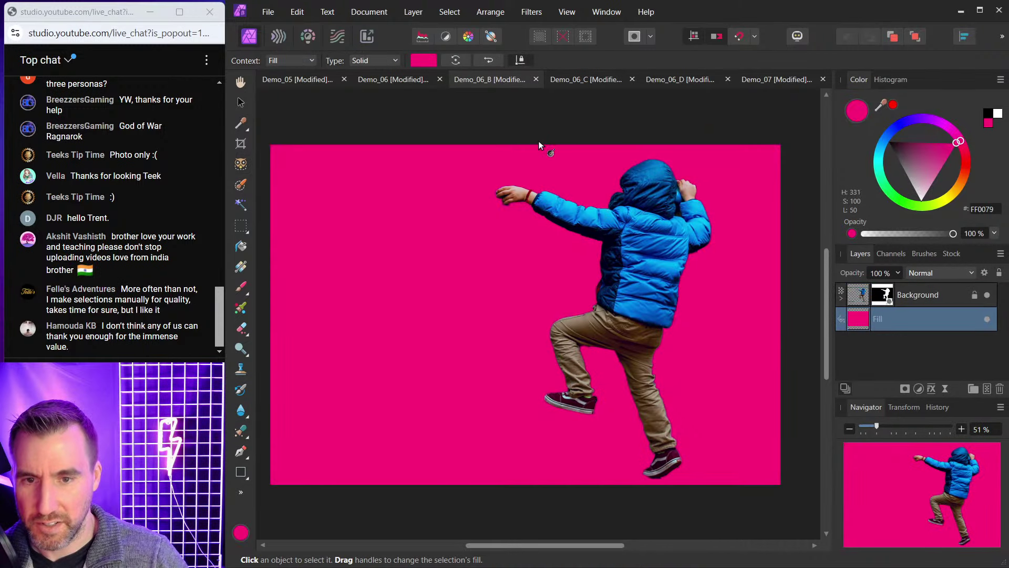
drag(518, 131, 541, 138)
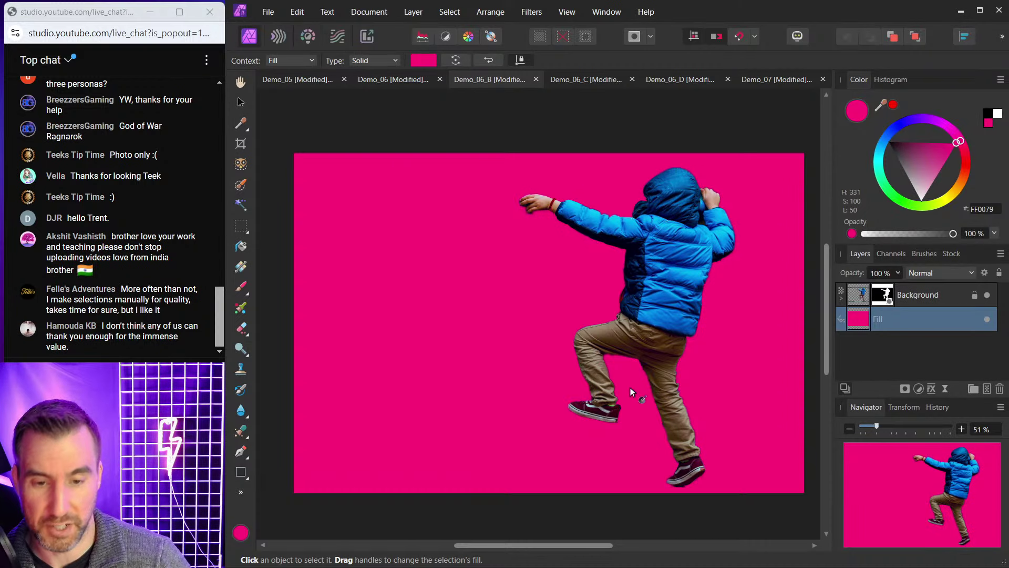
Switch to Affinity Designer to view the Affinity 2.6 Beta topic list in Livestream_Nov_3_2024.
mouse_move(655, 562)
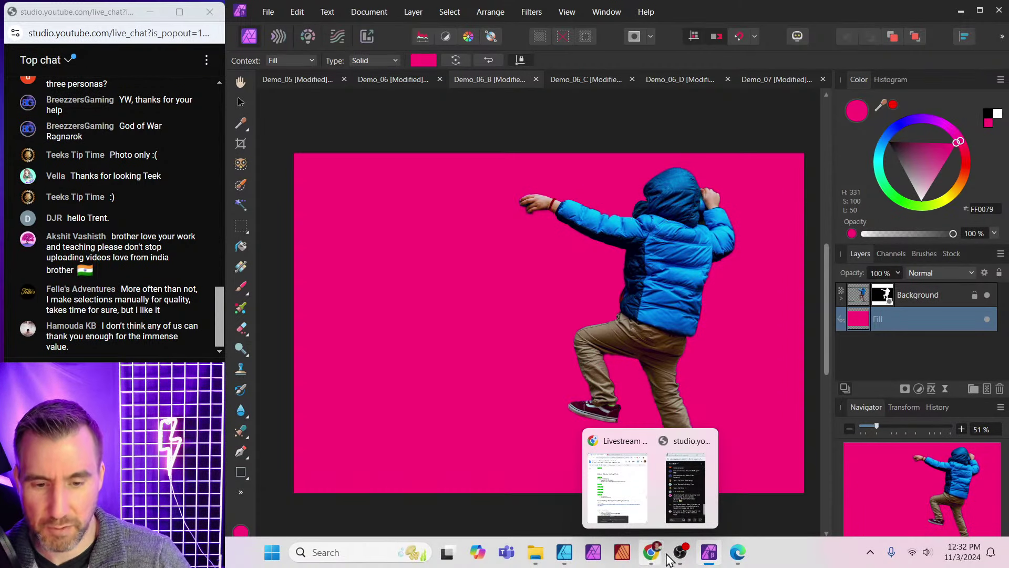
click(564, 552)
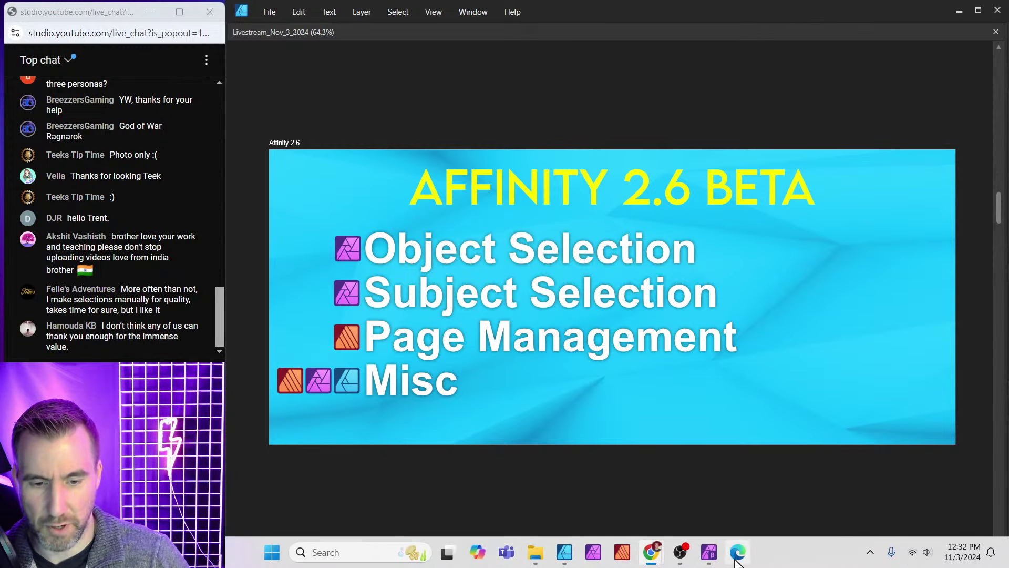
click(738, 552)
click(473, 43)
text(https://forum.affinity.serif.com/index.php?/topic/220867-advanced-page-management-multiple-pages-feature/)
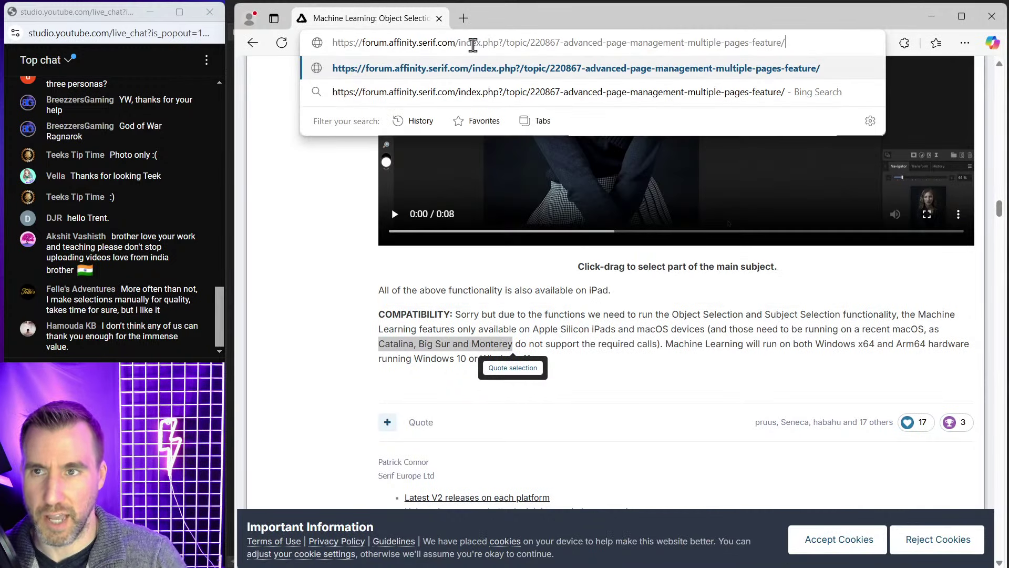
key(Return)
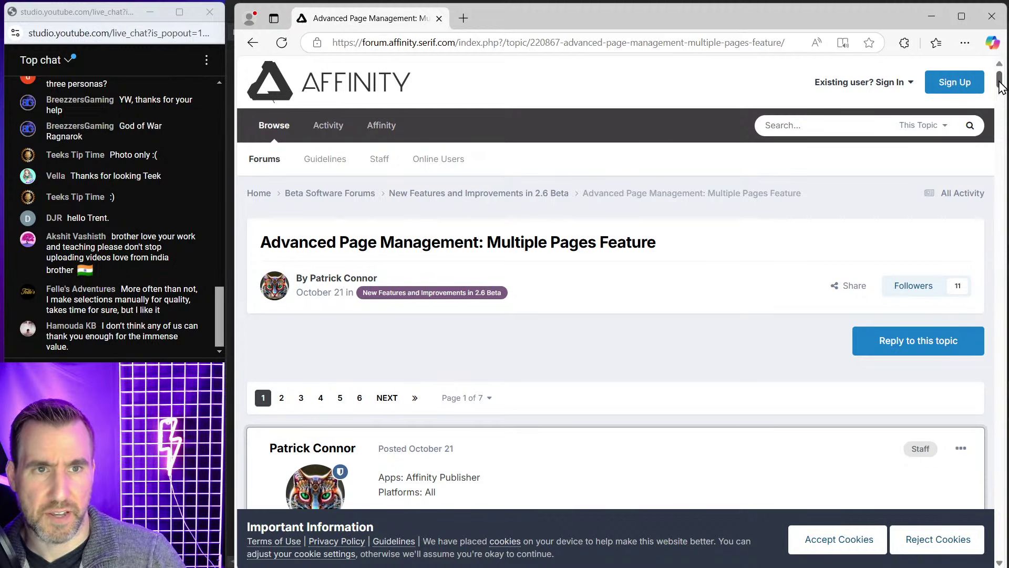
drag(1002, 84, 1005, 99)
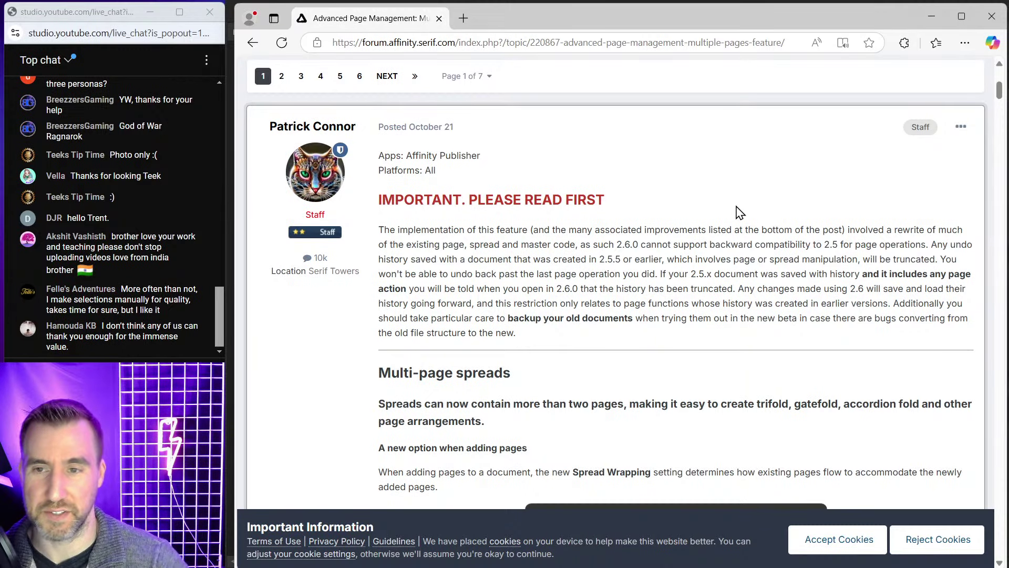
Read the post's IMPORTANT. PLEASE READ FIRST notice, highlighting the advice to back up old documents, and return to the topic title.
drag(386, 200, 405, 113)
click(525, 228)
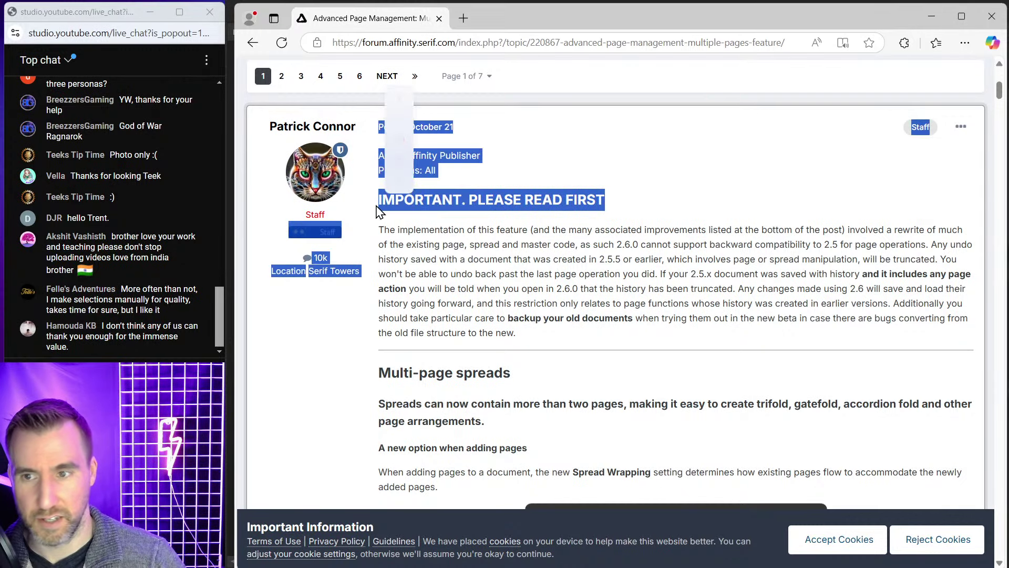
click(500, 257)
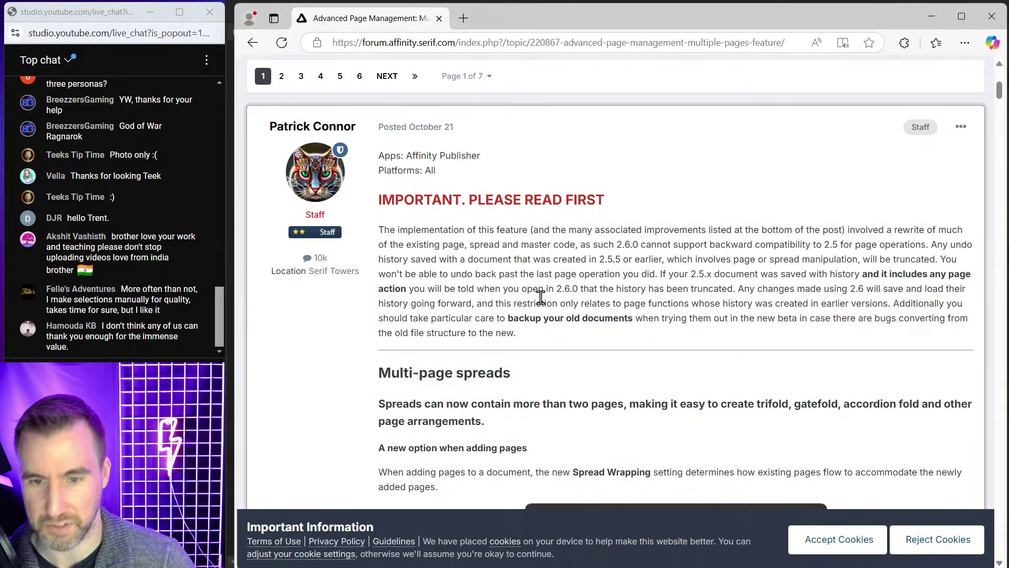
drag(508, 318, 649, 318)
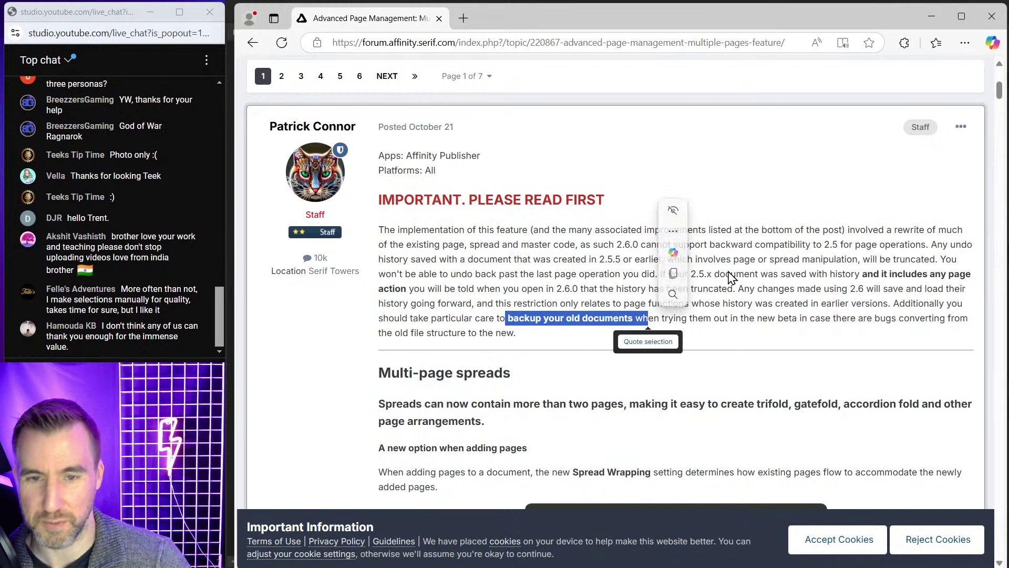
click(820, 247)
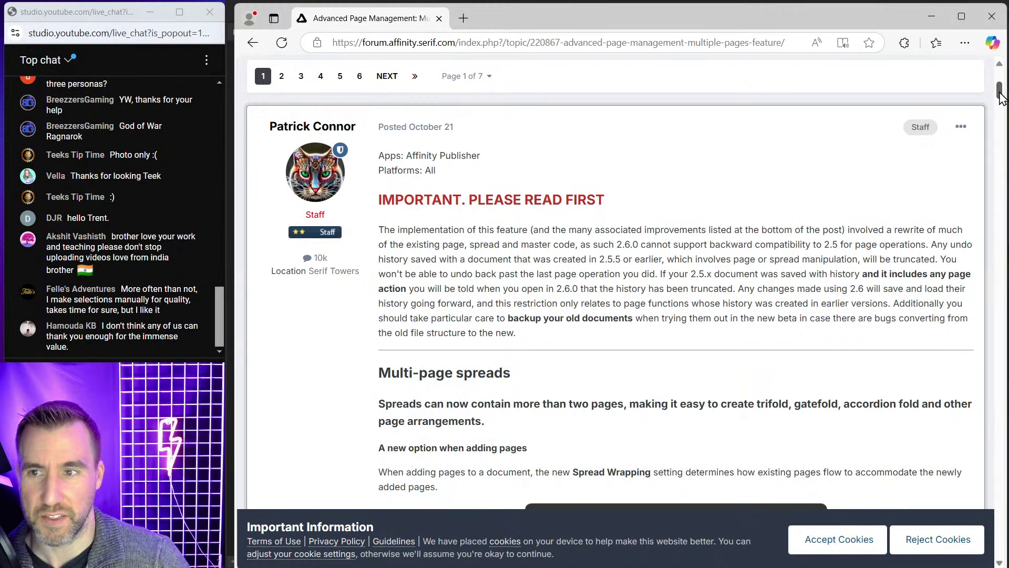
mouse_move(1000, 96)
mouse_down()
mouse_move(1006, 240)
mouse_move(985, 86)
mouse_up()
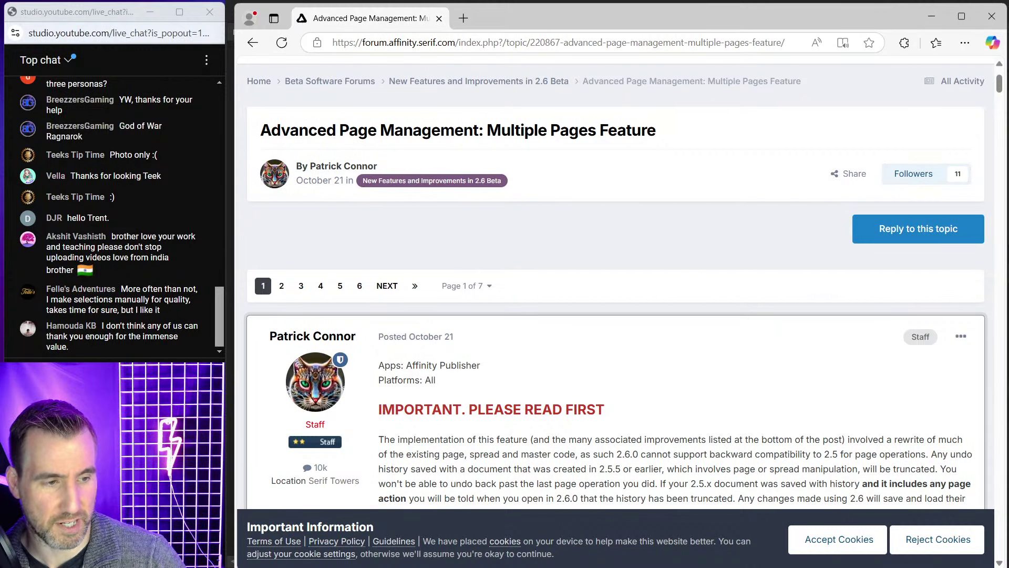
click(542, 45)
text(https://forum.affinity.serif.com/index.php?/topic/220872-advanced-page-management-general-improvements/)
key(Return)
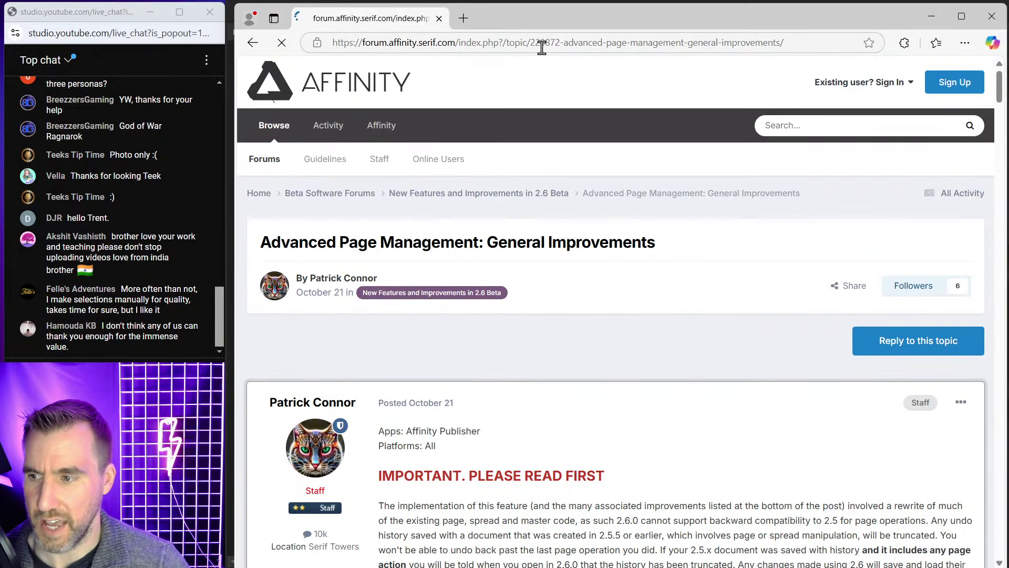
mouse_move(1001, 90)
mouse_down()
mouse_move(1005, 215)
mouse_move(1005, 87)
mouse_up()
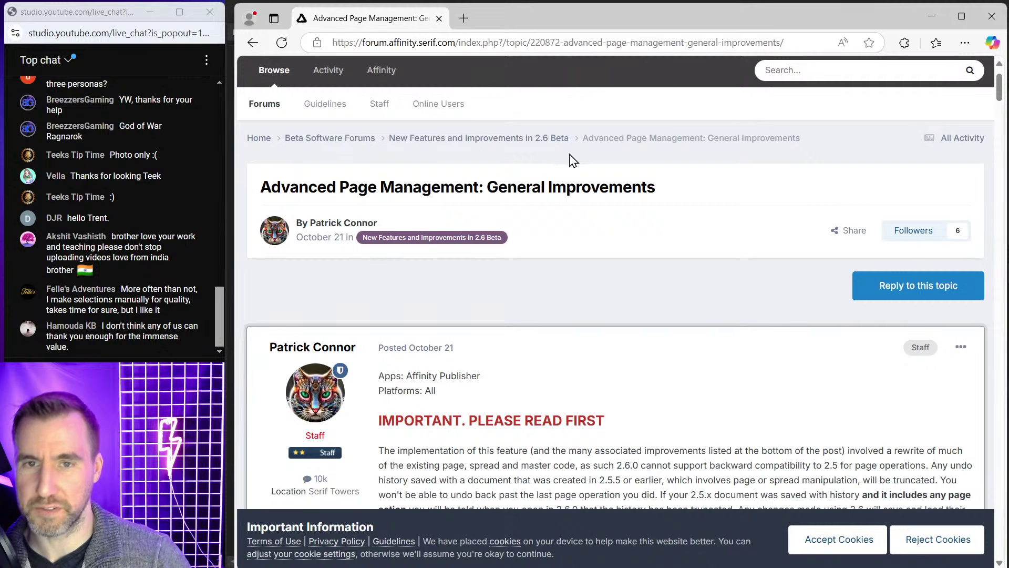
Open the 2.6 New Features and Improvements List from the New Features and Improvements in 2.6 Beta forum and view its feature links.
click(463, 139)
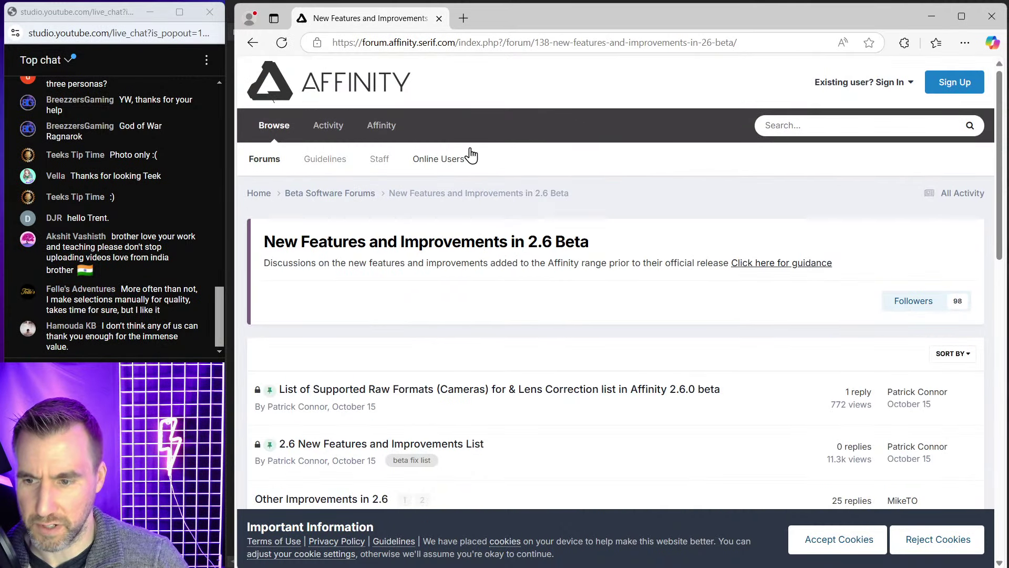
scroll(469, 152, down, 3)
click(412, 247)
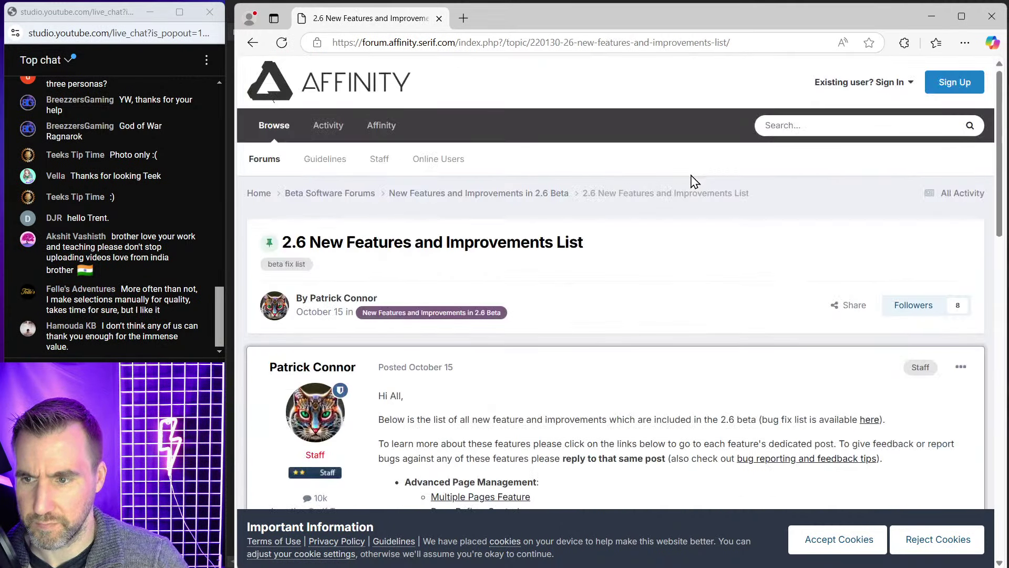
scroll(670, 194, down, 5)
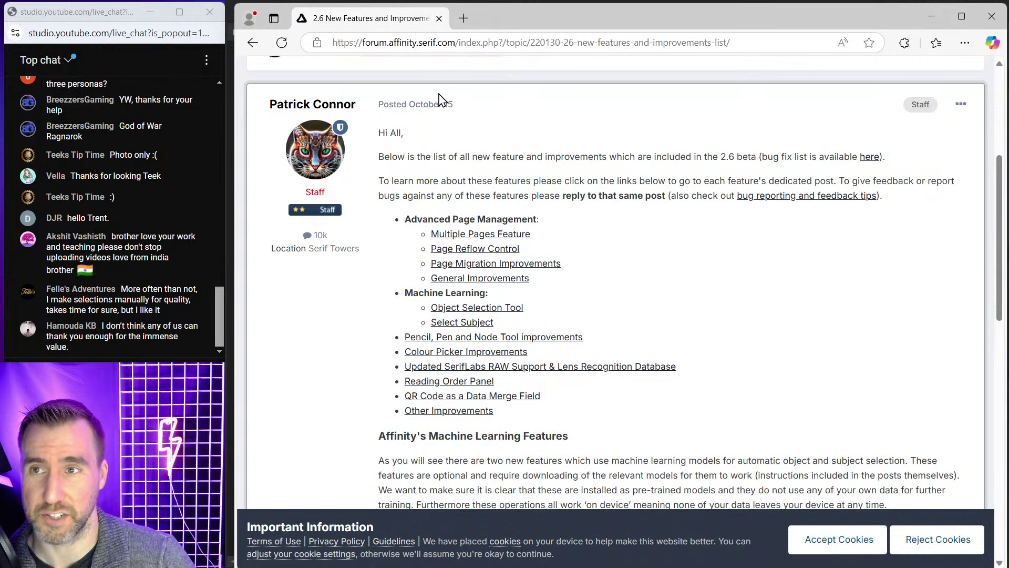
Switch to Affinity Designer and move past the Affinity 2.6 Beta topic list in Livestream_Nov_3_2024.
mouse_move(709, 565)
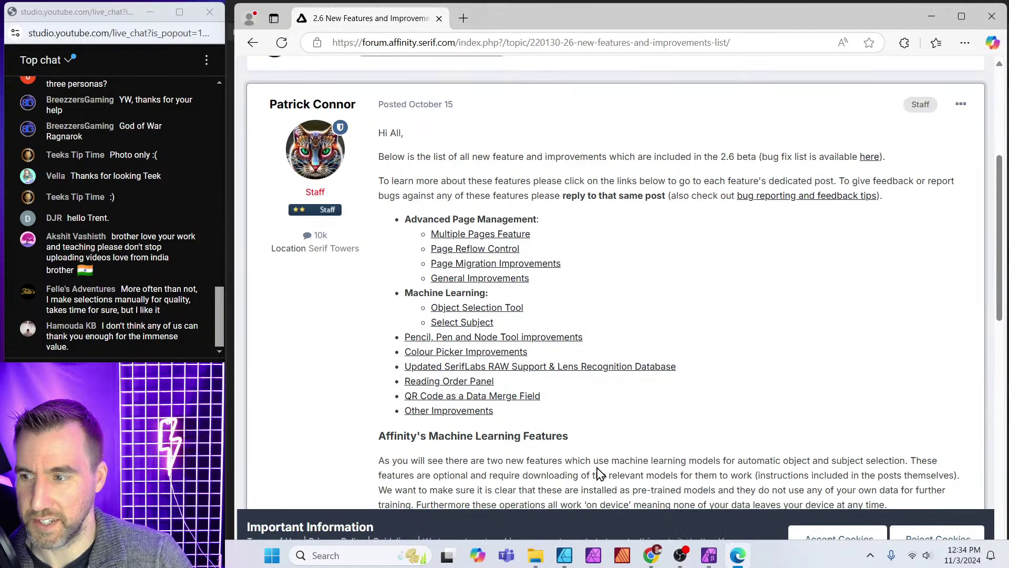
click(564, 552)
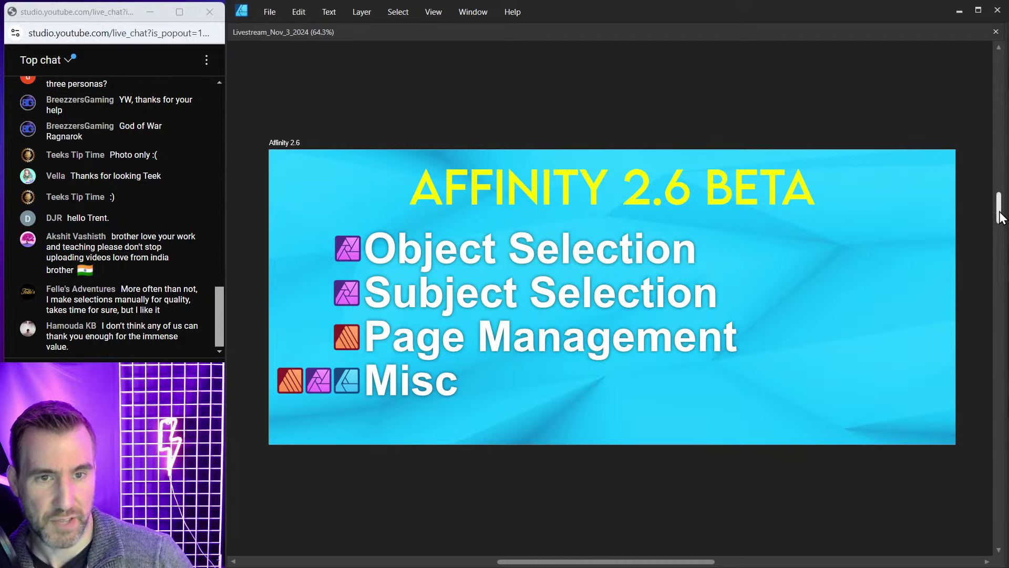
drag(1000, 216, 1004, 260)
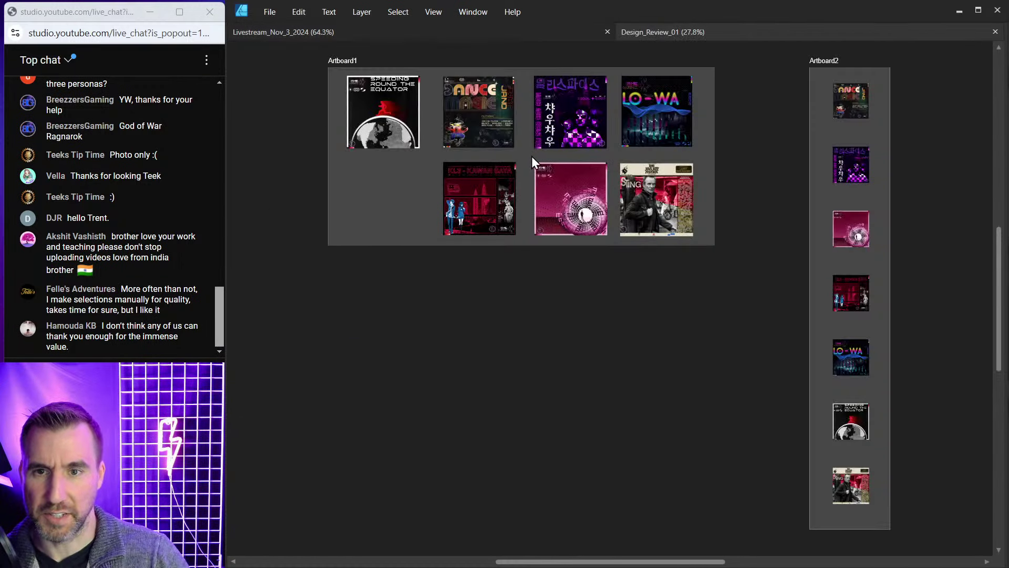
View the poster collection on Artboard1 of Design_Review_01 and enlarge the Speeding Round the Equator poster.
key(ctrl+0)
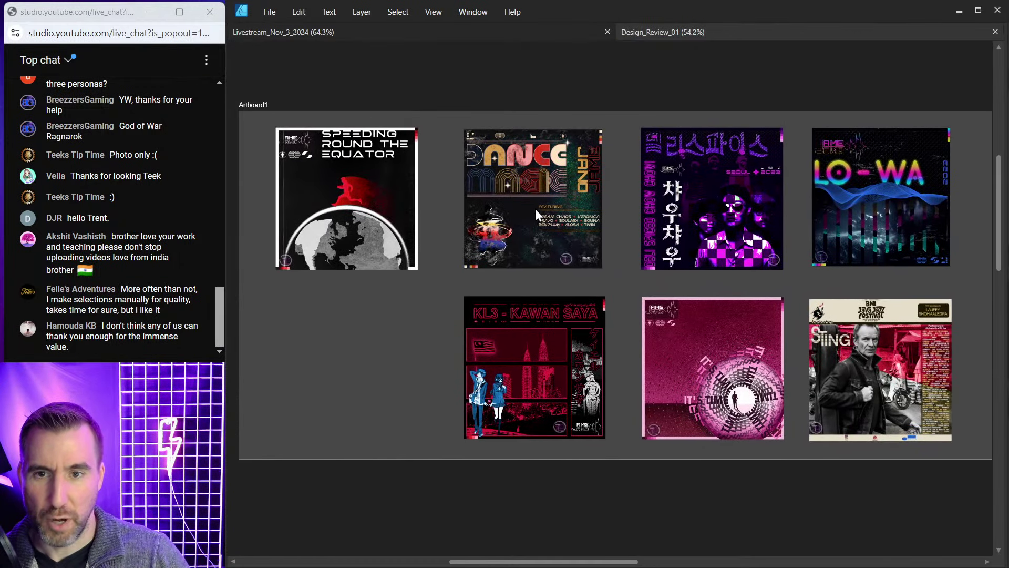
drag(555, 206, 560, 198)
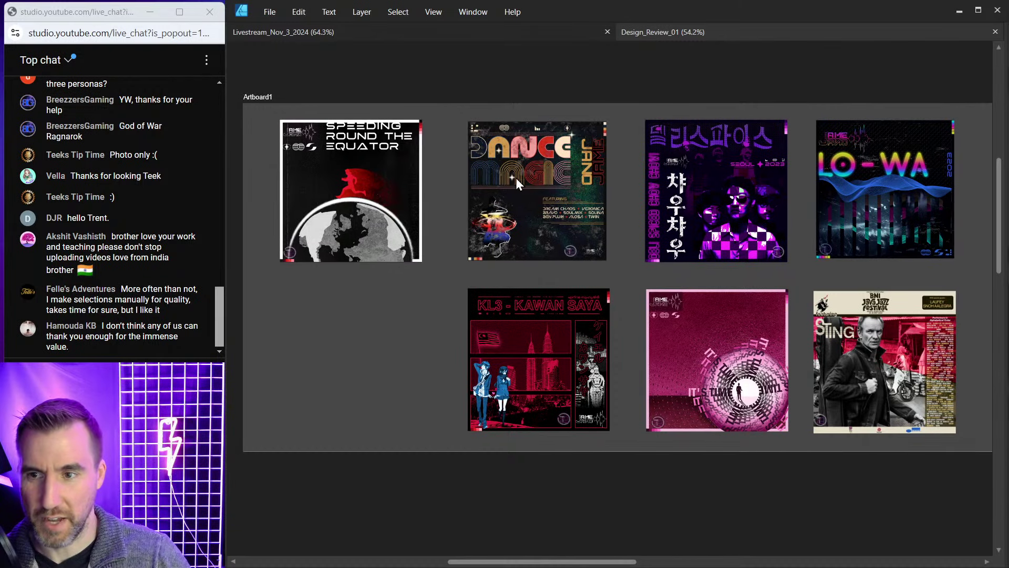
scroll(392, 167, up, 5)
scroll(608, 191, down, 1)
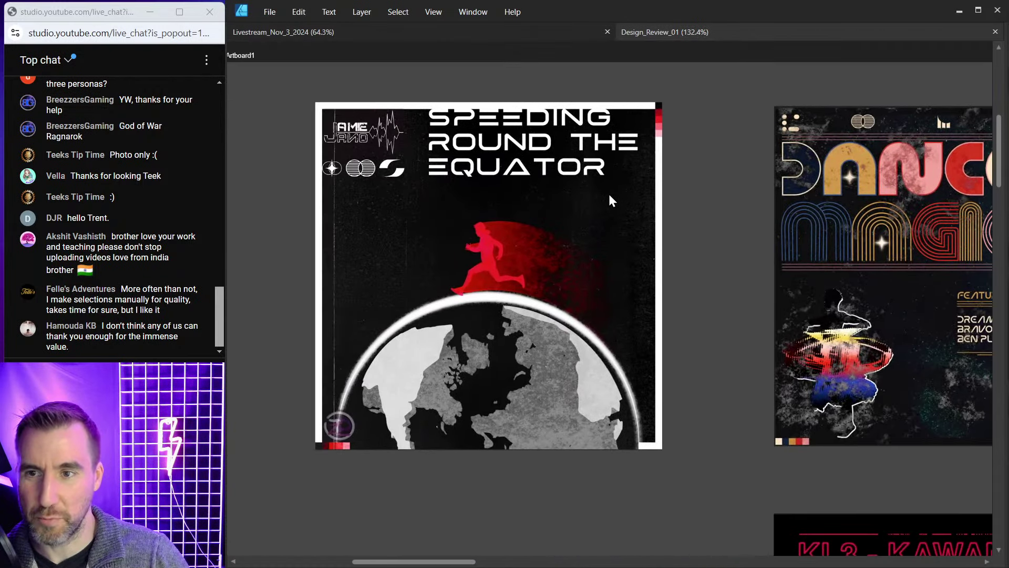
scroll(609, 196, up, 2)
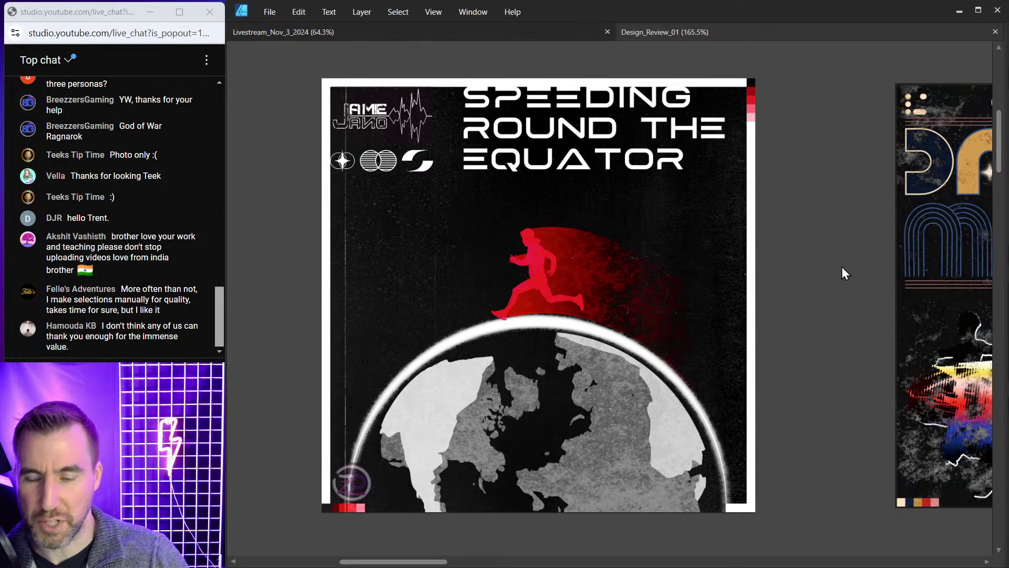
Examine the rest of the upper poster row: Dance Magic, the purple Seoul 2023 design and Lo-Wa.
scroll(841, 266, right, 8)
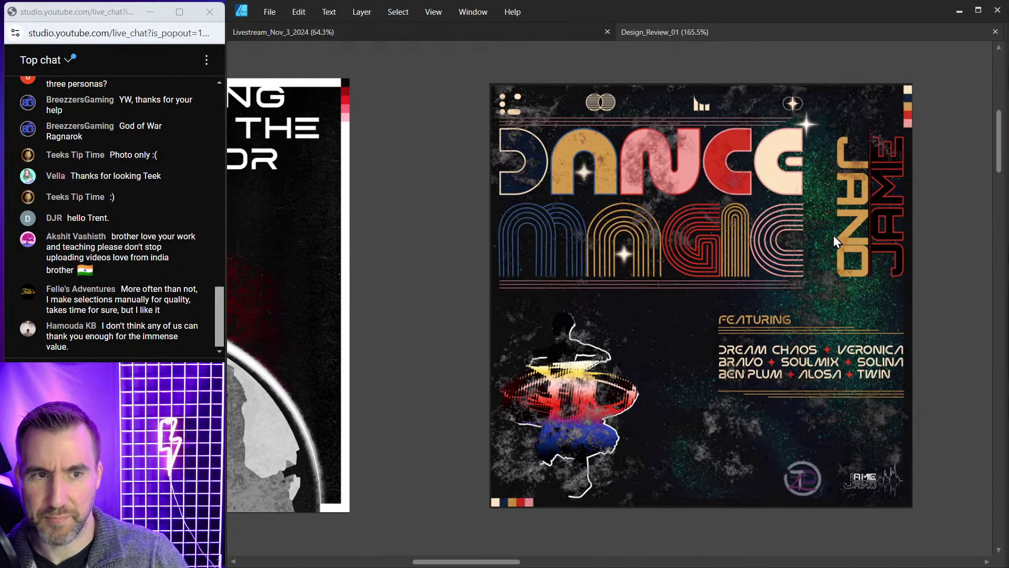
scroll(833, 235, right, 3)
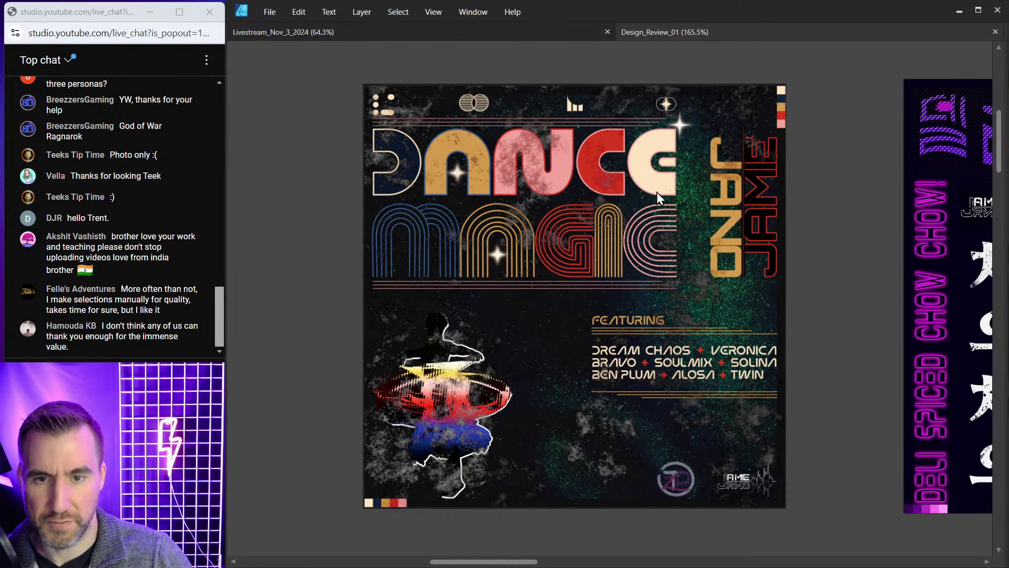
scroll(721, 200, right, 6)
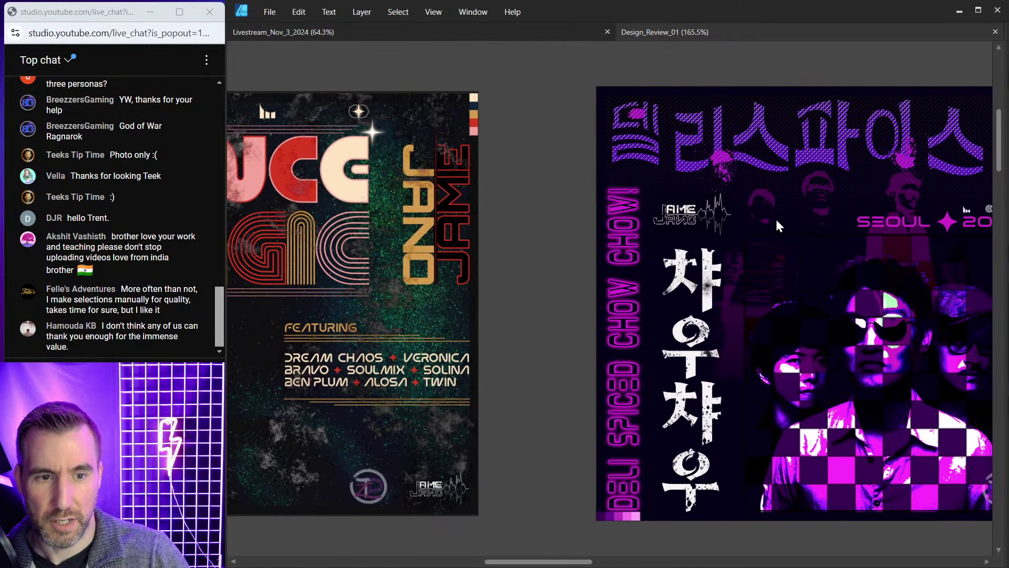
scroll(775, 217, right, 5)
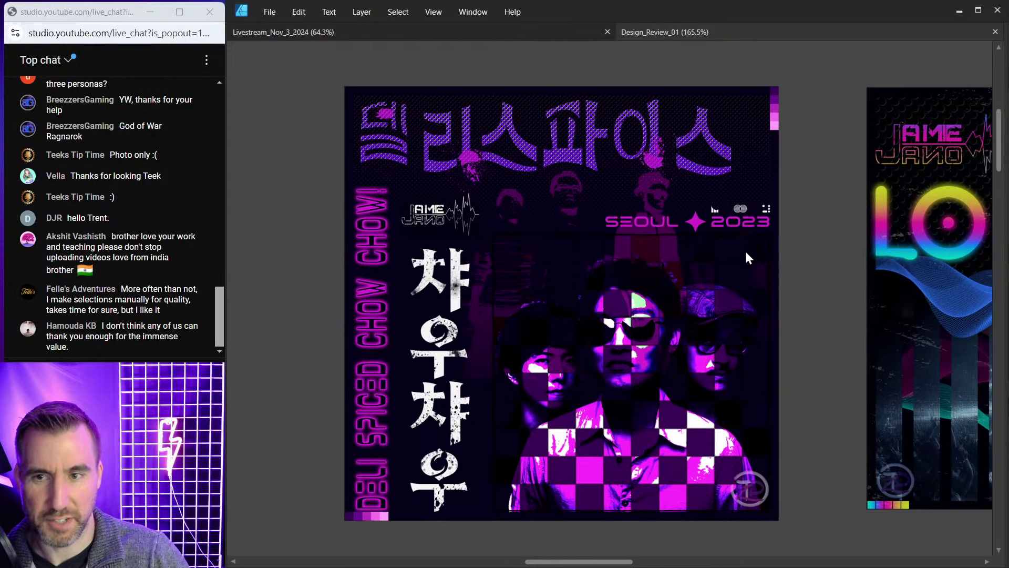
drag(746, 252, 490, 255)
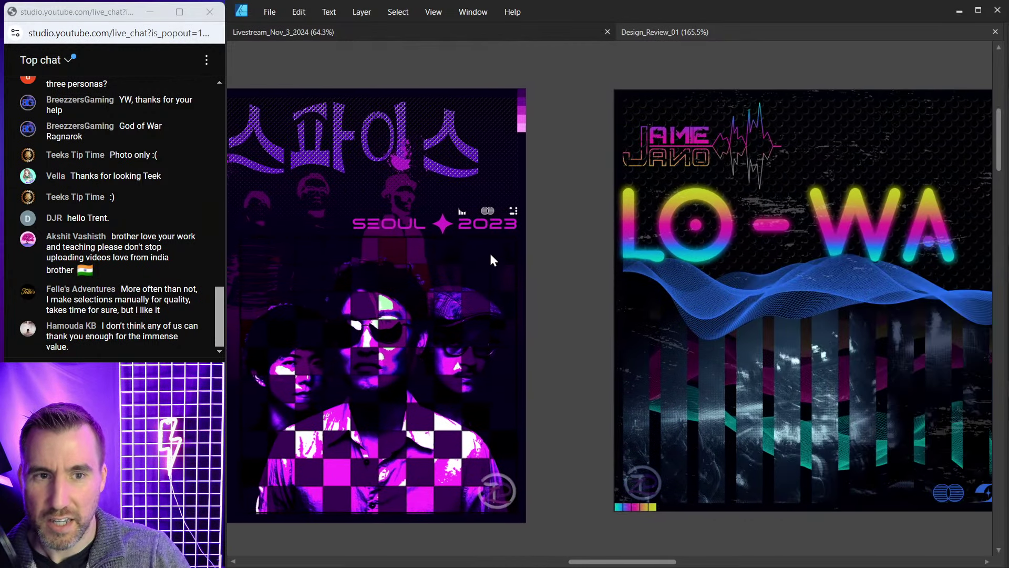
drag(768, 260, 619, 257)
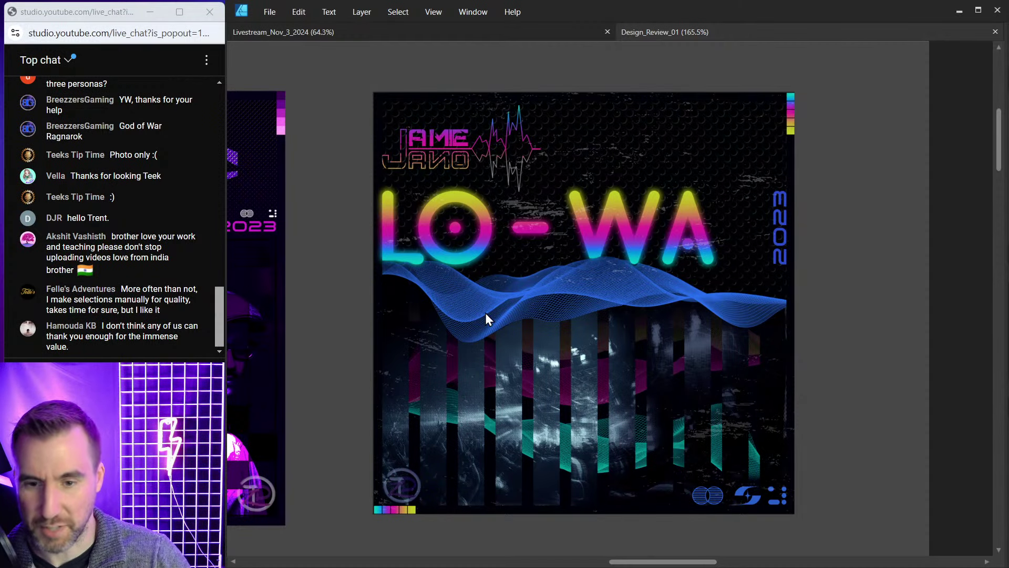
Examine the lower poster row: It's Time, KL3 - Kawan Saya and the BNI Java Jazz Festival design.
drag(396, 414, 613, 225)
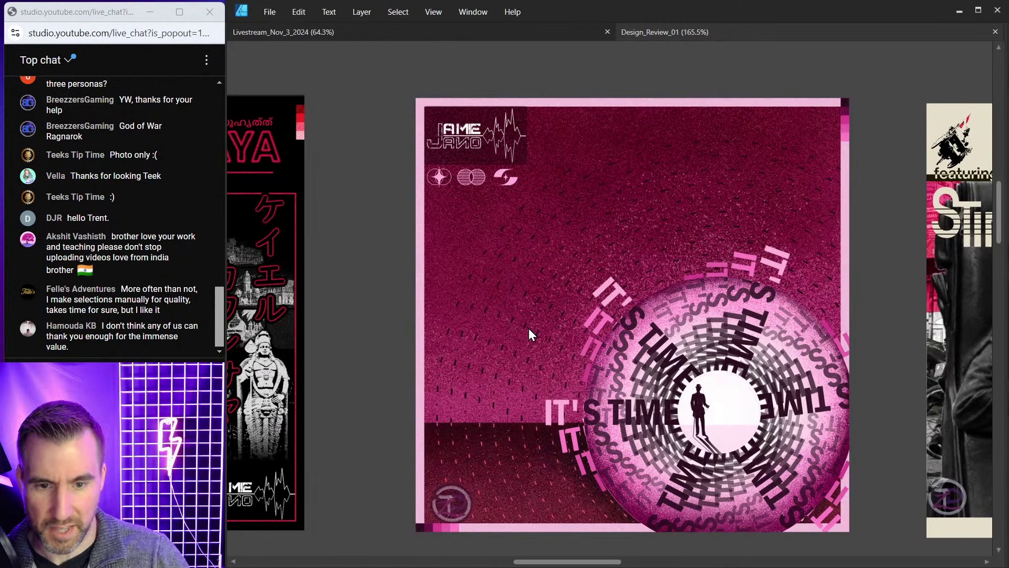
drag(528, 328, 981, 324)
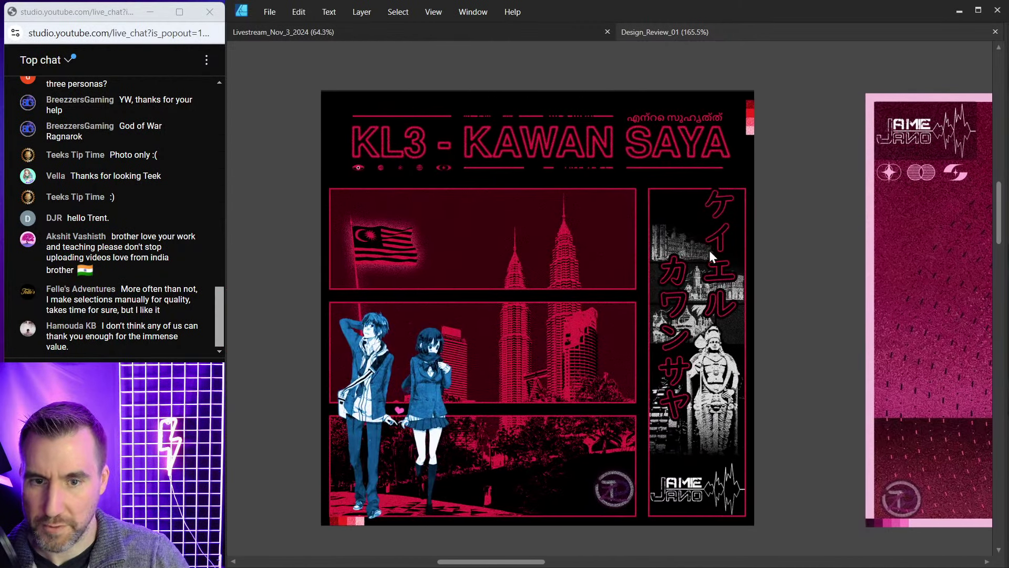
drag(928, 281, 459, 288)
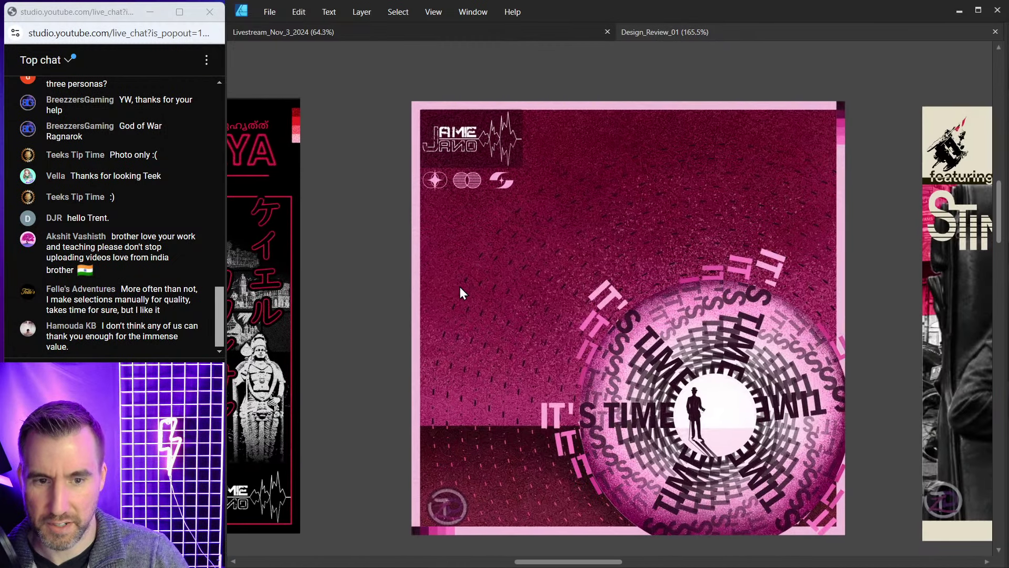
drag(833, 253, 507, 263)
drag(787, 291, 722, 285)
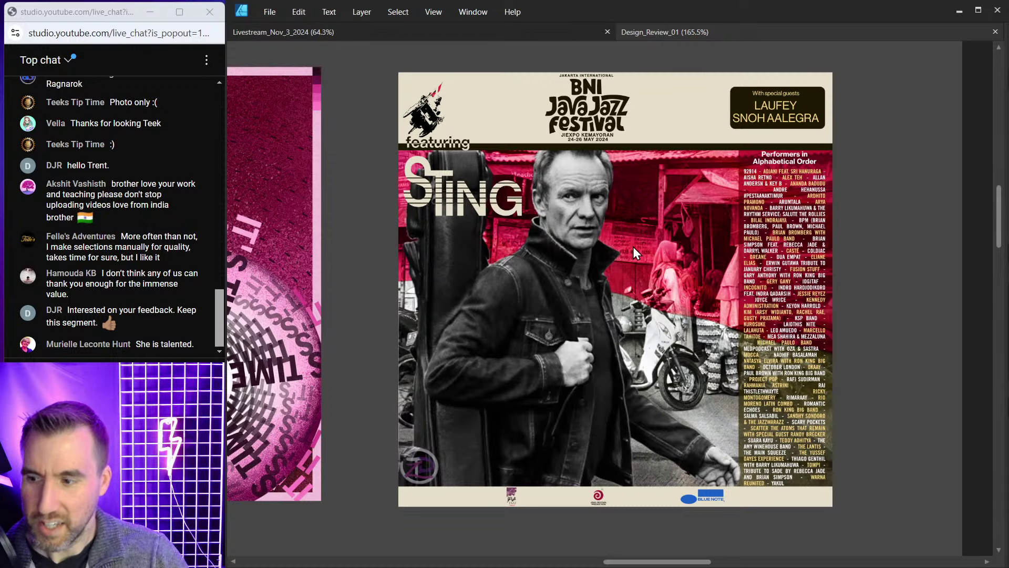
drag(628, 235, 619, 243)
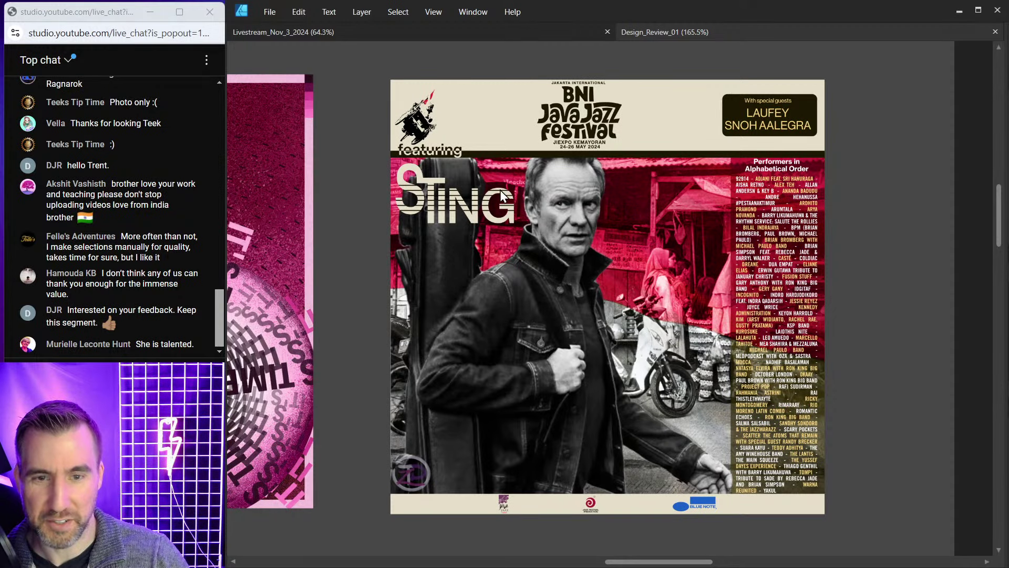
Return past Dance Magic to the Speeding Round the Equator poster and enlarge it for a closer look.
scroll(573, 208, down, 5)
scroll(724, 280, left, 10)
scroll(725, 280, up, 3)
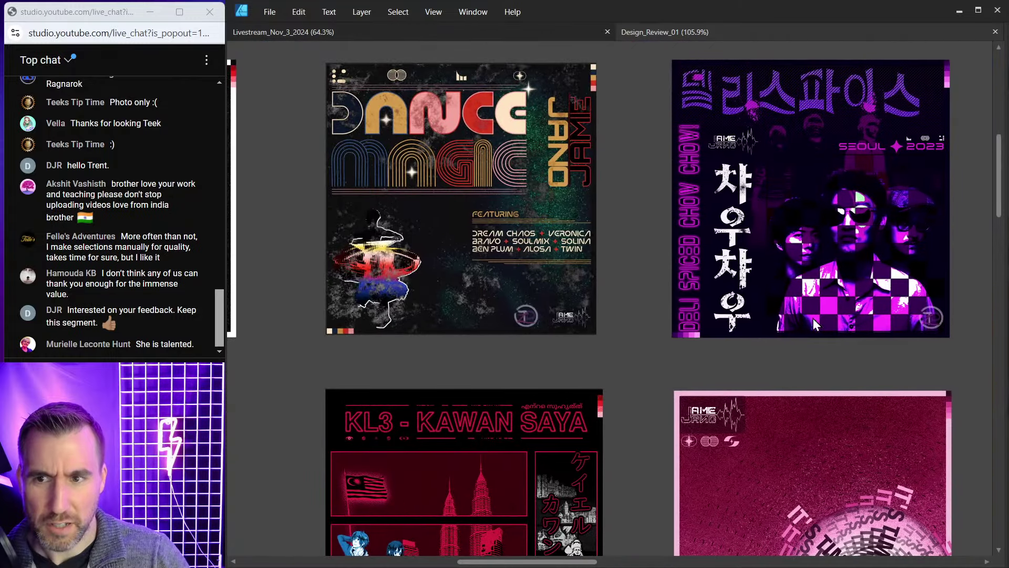
scroll(662, 208, up, 2)
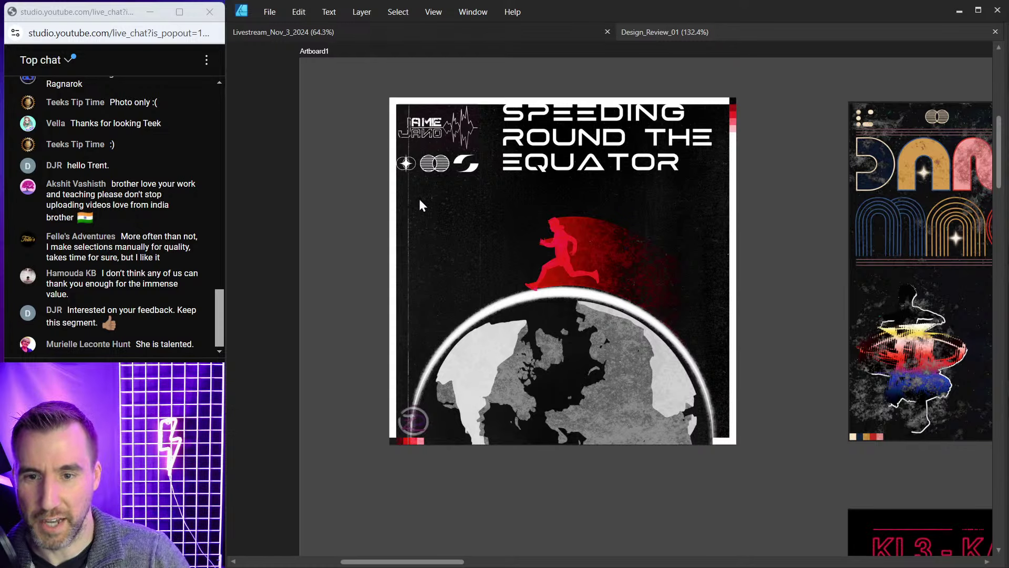
scroll(657, 211, right, 2)
scroll(658, 214, up, 2)
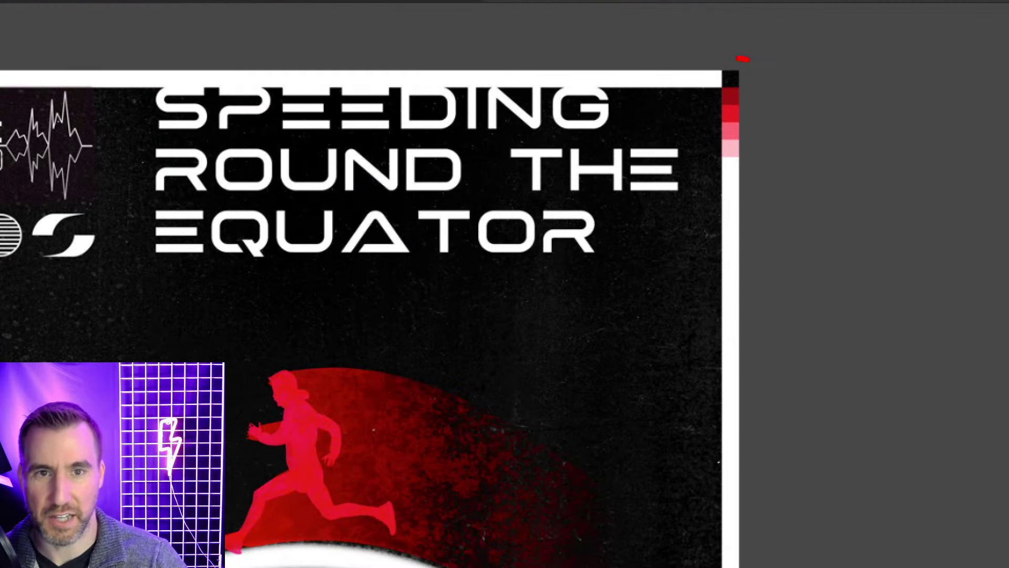
Point out the colour swatch strips in the upper-right corners of the Speeding Round the Equator and Dance Magic posters.
mouse_move(743, 59)
mouse_down()
mouse_move(651, 130)
mouse_move(681, 200)
mouse_move(759, 199)
mouse_up()
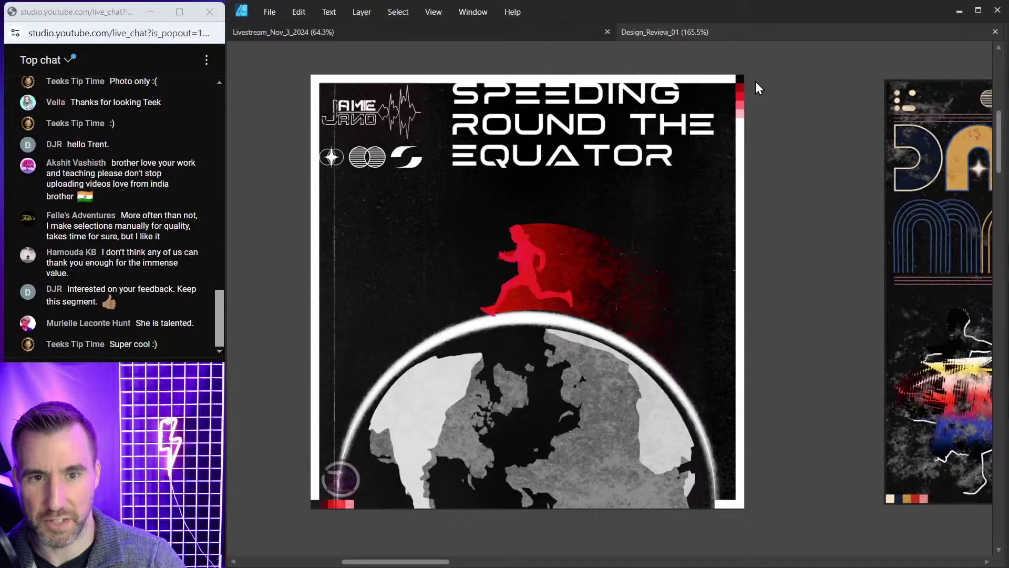
scroll(757, 86, right, 10)
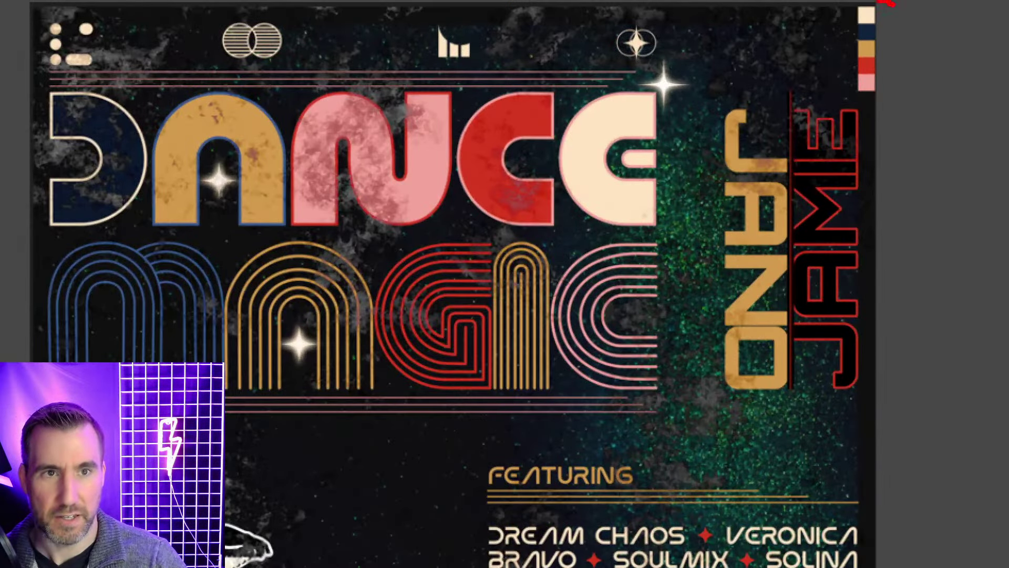
mouse_move(888, 2)
mouse_down()
mouse_move(829, 62)
mouse_move(888, 111)
mouse_up()
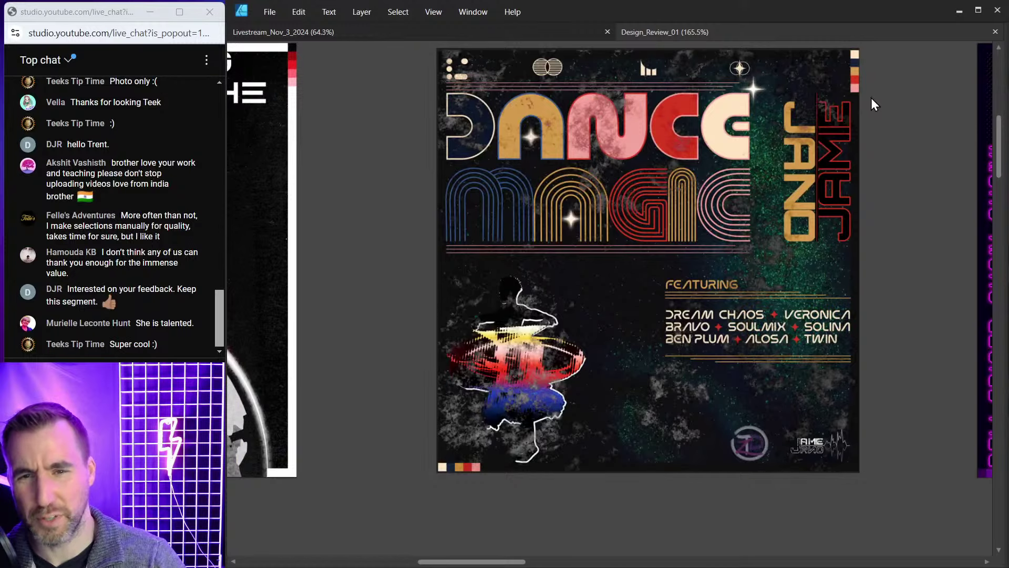
scroll(435, 199, left, 6)
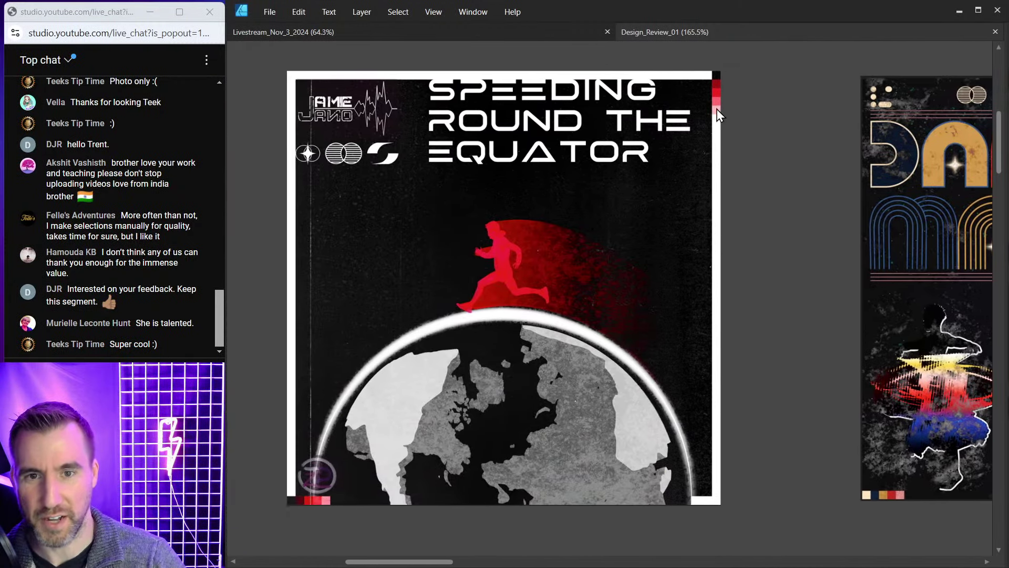
Switch to the Edge browser and open willkempartschool.com/compostional-mistakes-in-drawing/, the article on compositional mistakes.
scroll(667, 129, left, 1)
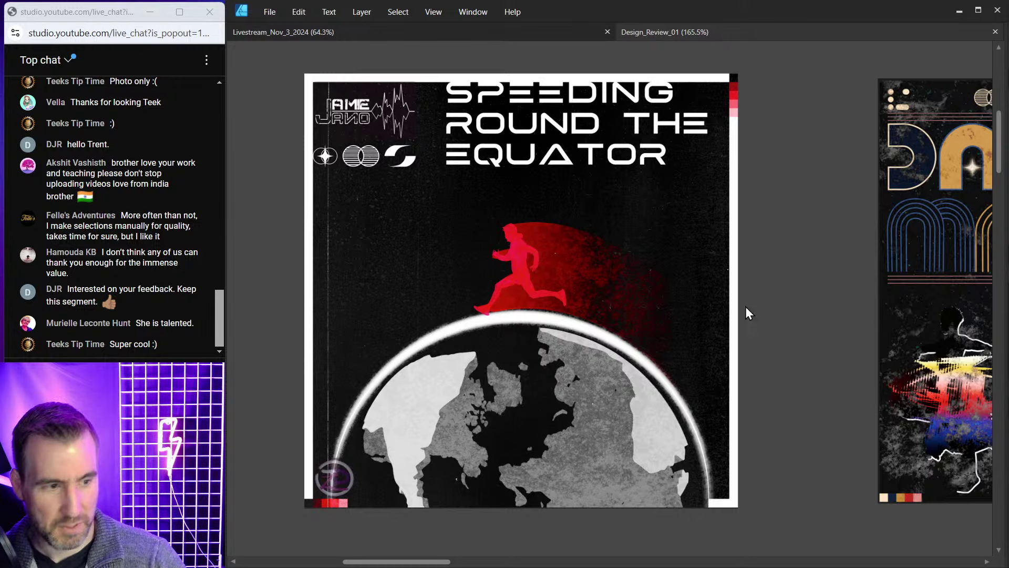
mouse_move(686, 563)
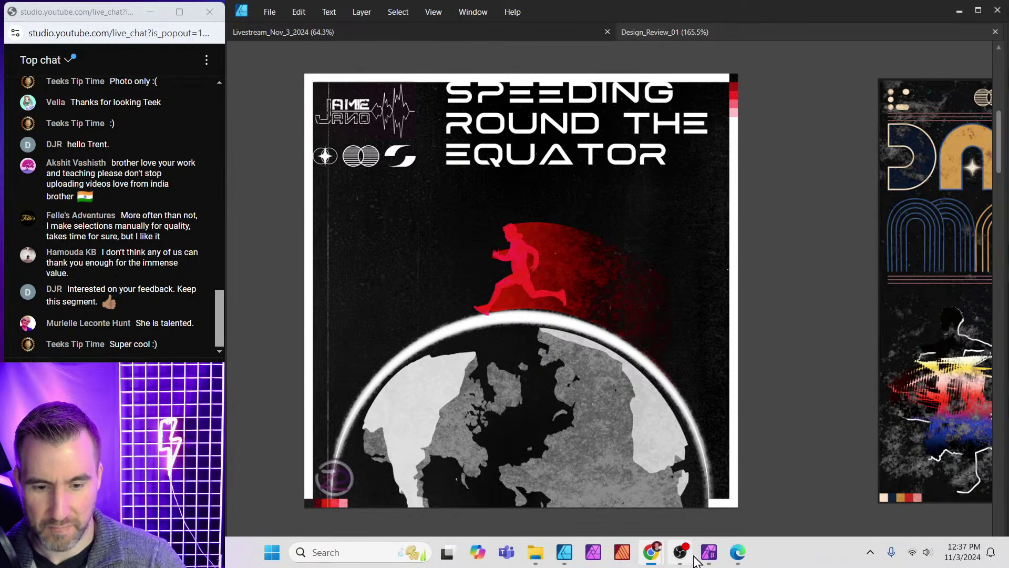
click(739, 552)
click(502, 41)
text(com)
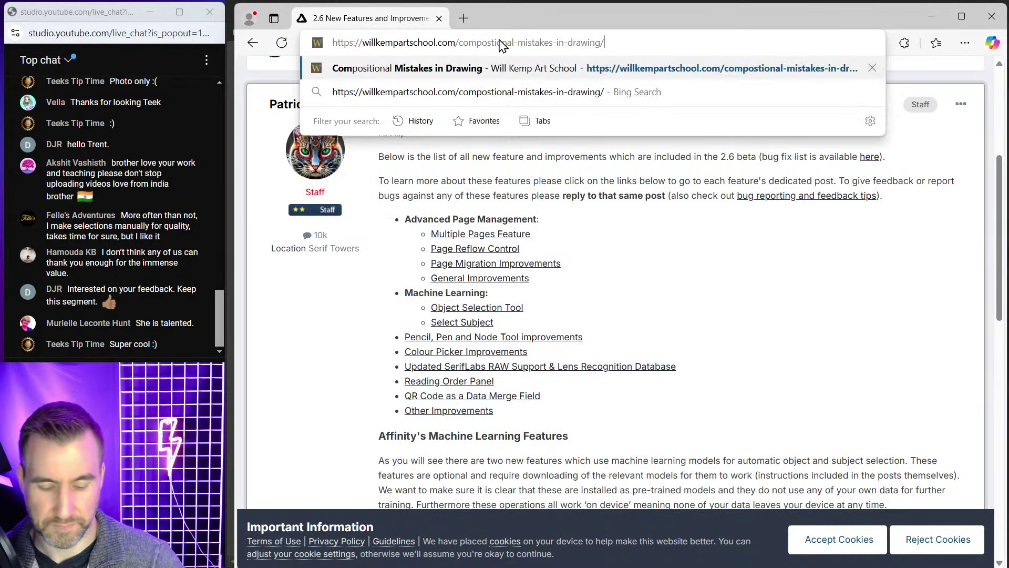
key(Return)
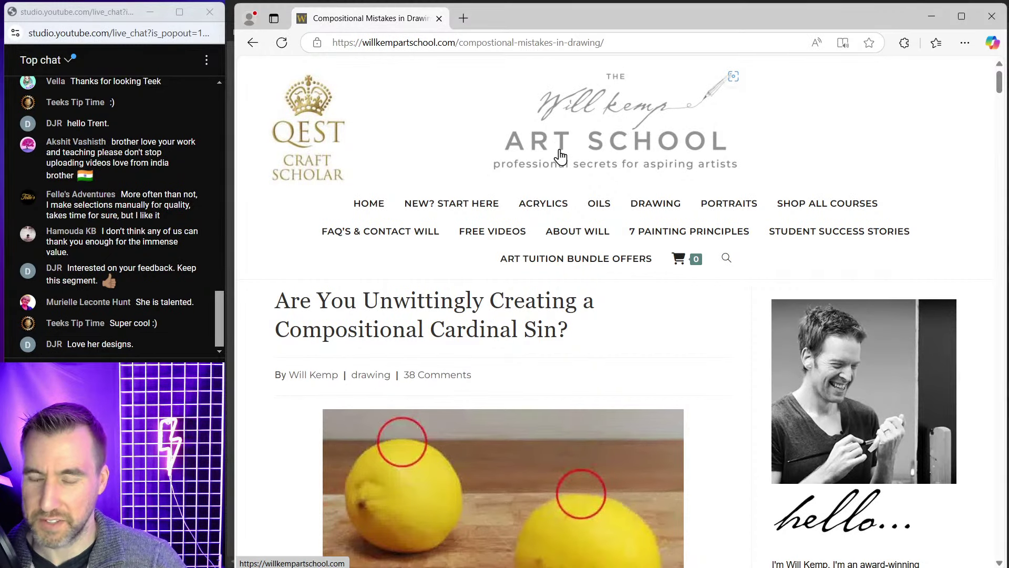
Read the tangents explanation and study the lemon examples for tabletop line, edge to edge and parallel lines.
scroll(557, 150, down, 3)
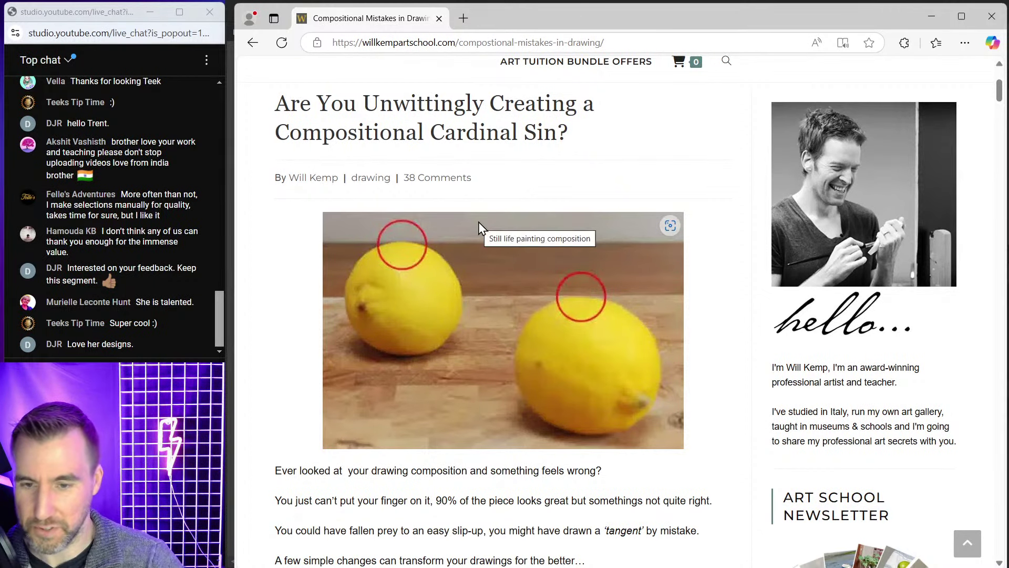
scroll(473, 211, down, 9)
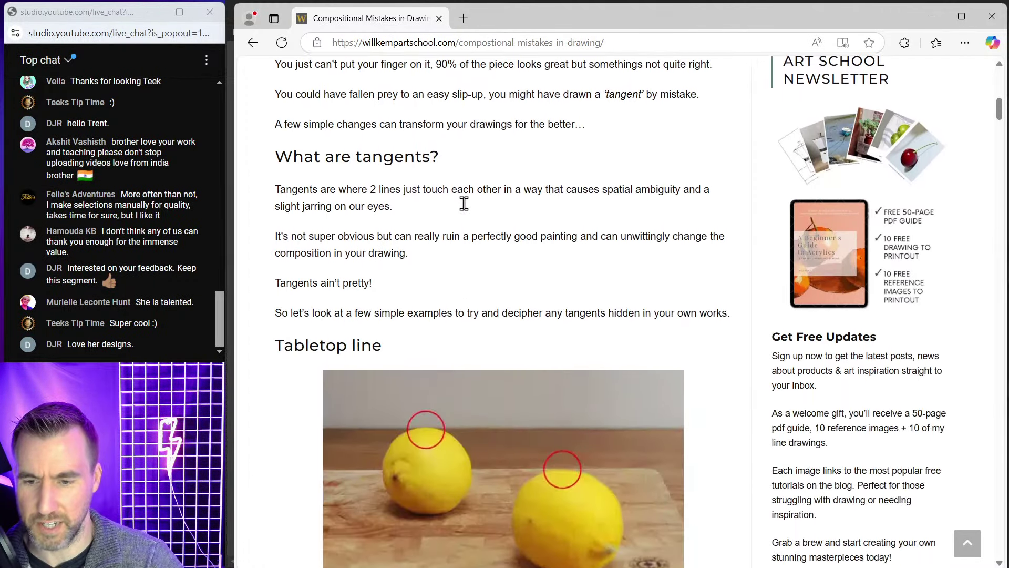
scroll(468, 209, down, 12)
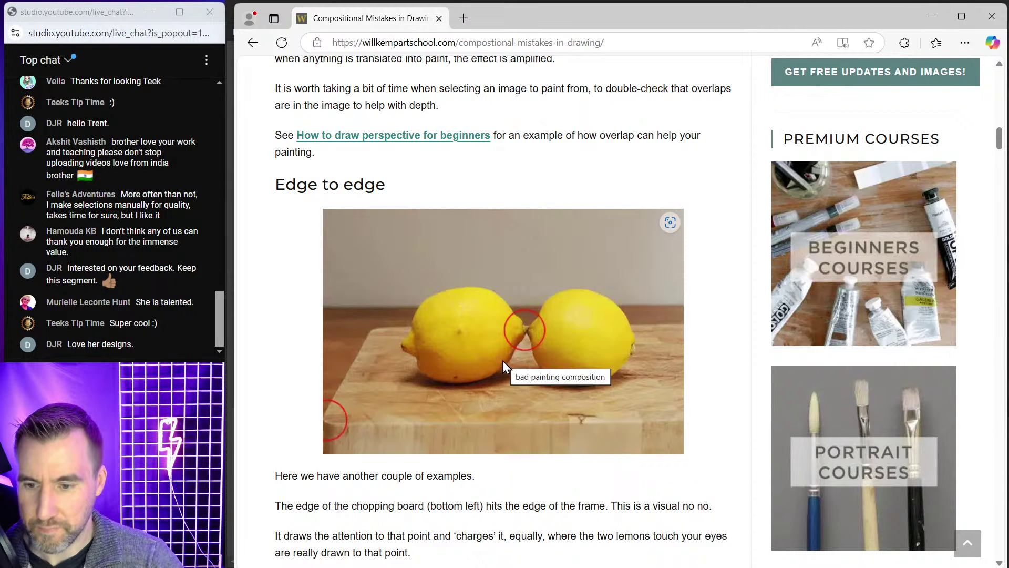
scroll(502, 361, down, 2)
scroll(503, 366, down, 4)
scroll(501, 353, down, 2)
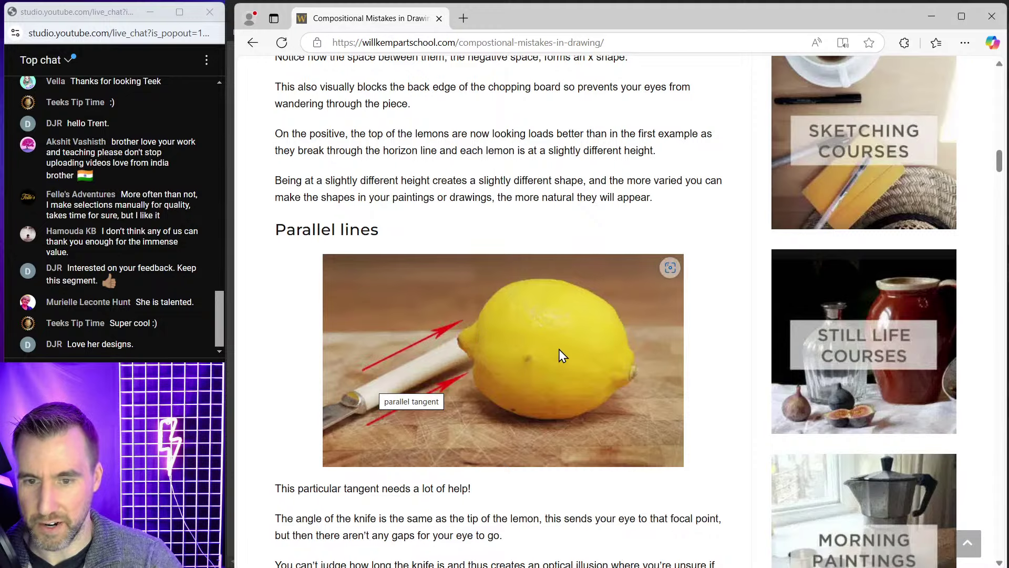
scroll(559, 351, down, 7)
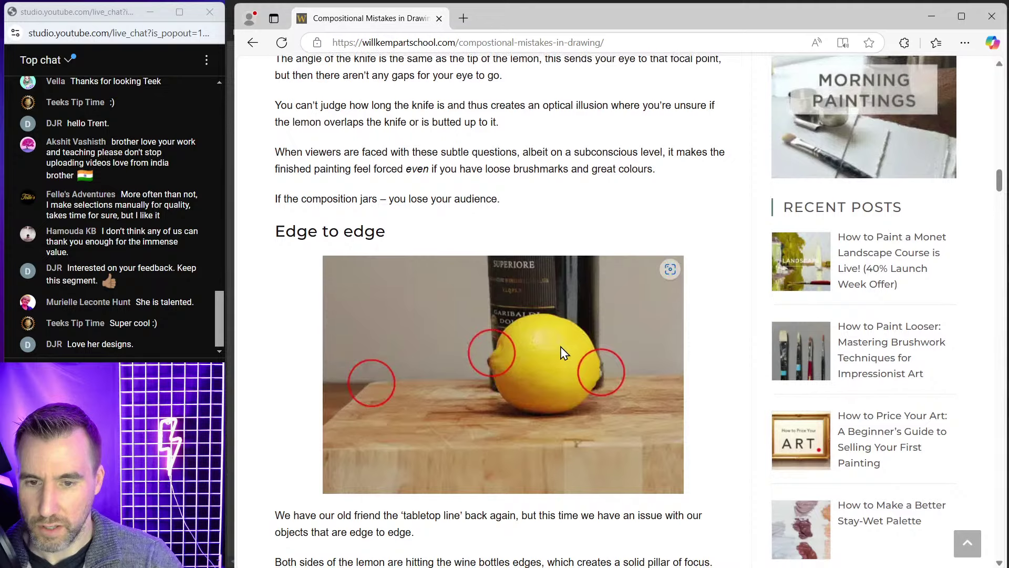
Magnify the lemon and wine bottle photo, mark a red line from the chopping board's edge to the lemon's tip, and dismiss the annotation.
scroll(564, 352, down, 1)
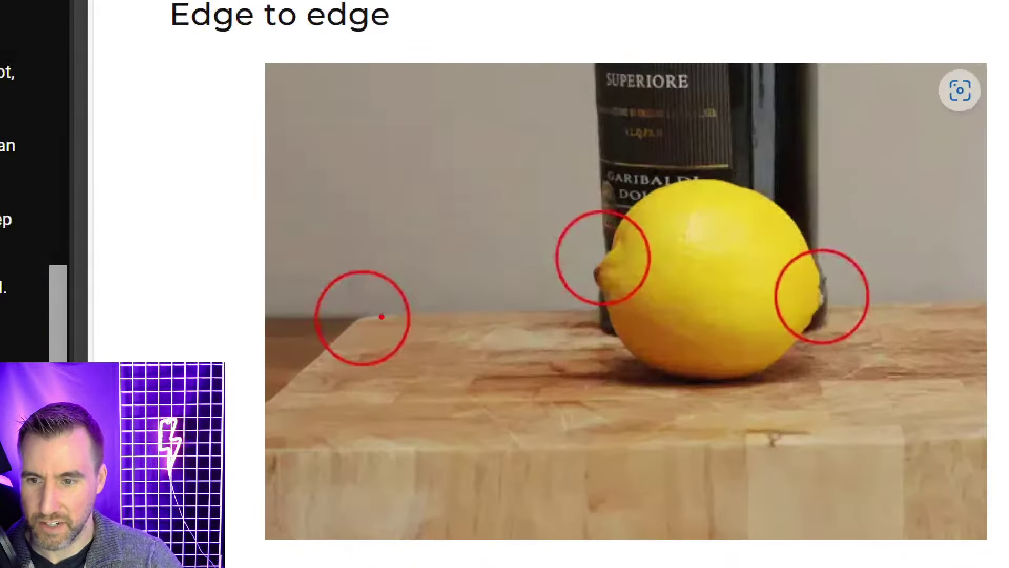
mouse_move(300, 379)
mouse_down()
mouse_move(392, 281)
mouse_move(599, 279)
mouse_up()
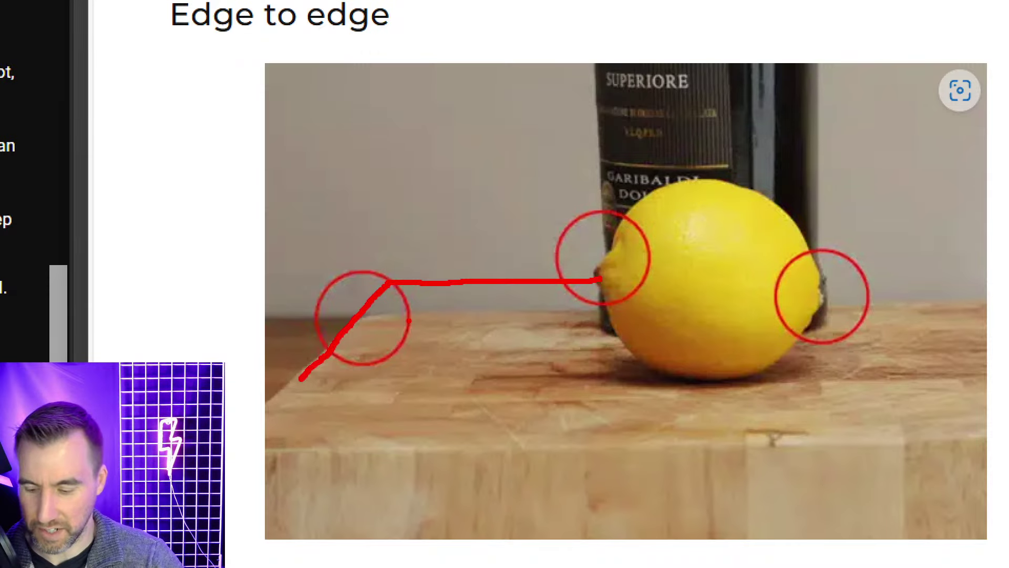
key(Escape)
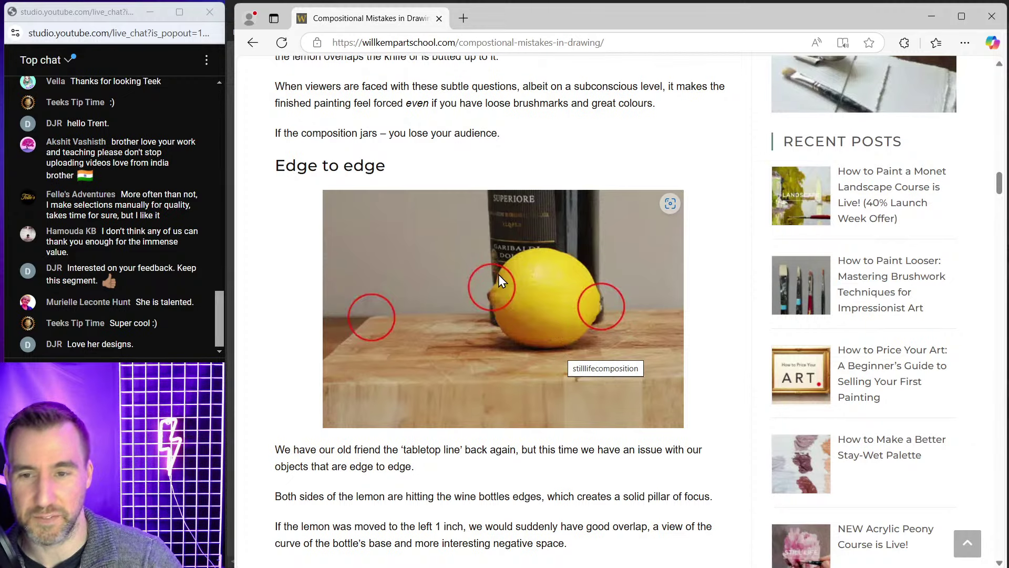
Compare the before and after photos of the apple bowl and pan, and skim the section on seeing spaces as shapes.
scroll(497, 352, down, 8)
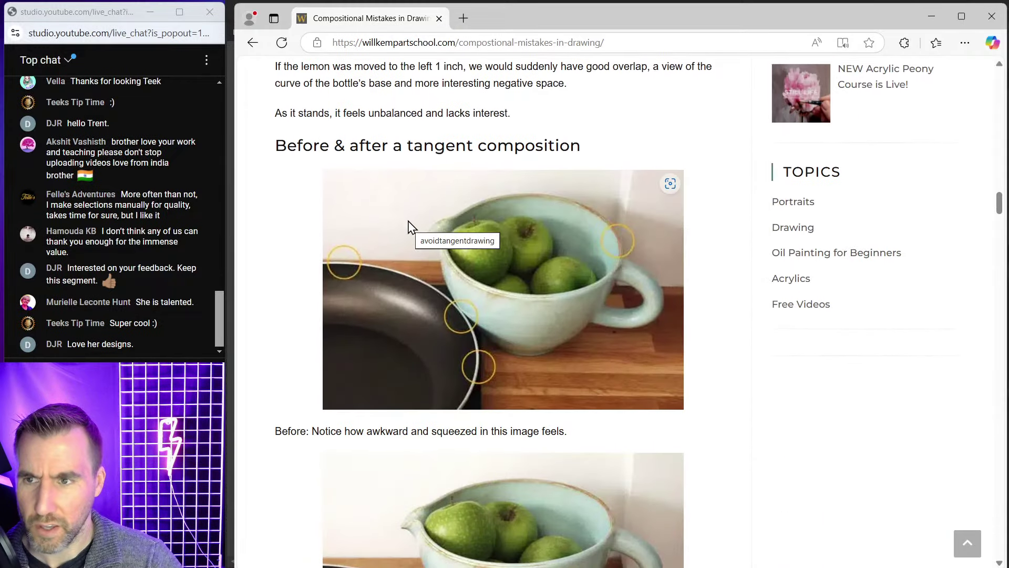
scroll(408, 211, down, 1)
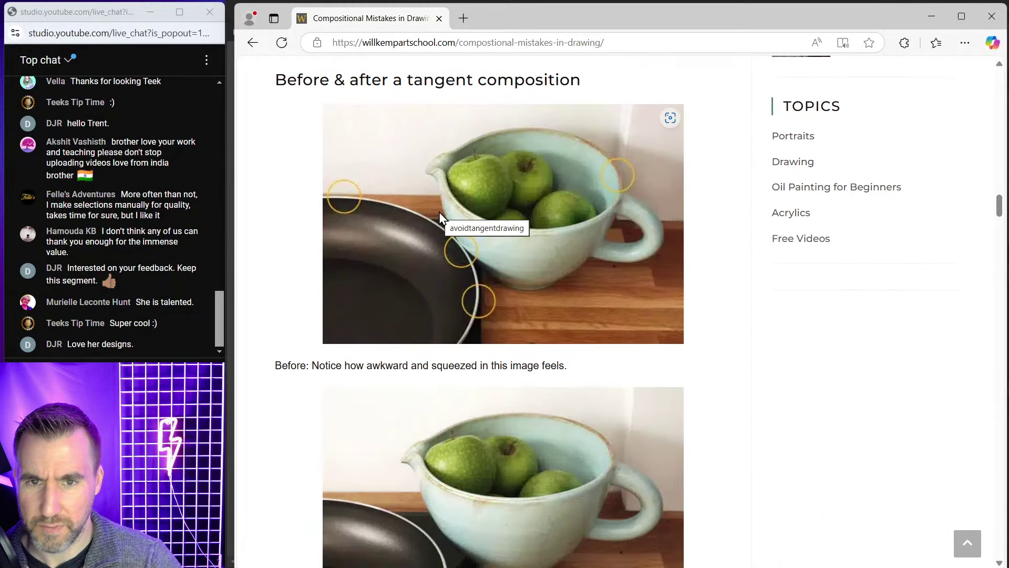
scroll(439, 213, down, 1)
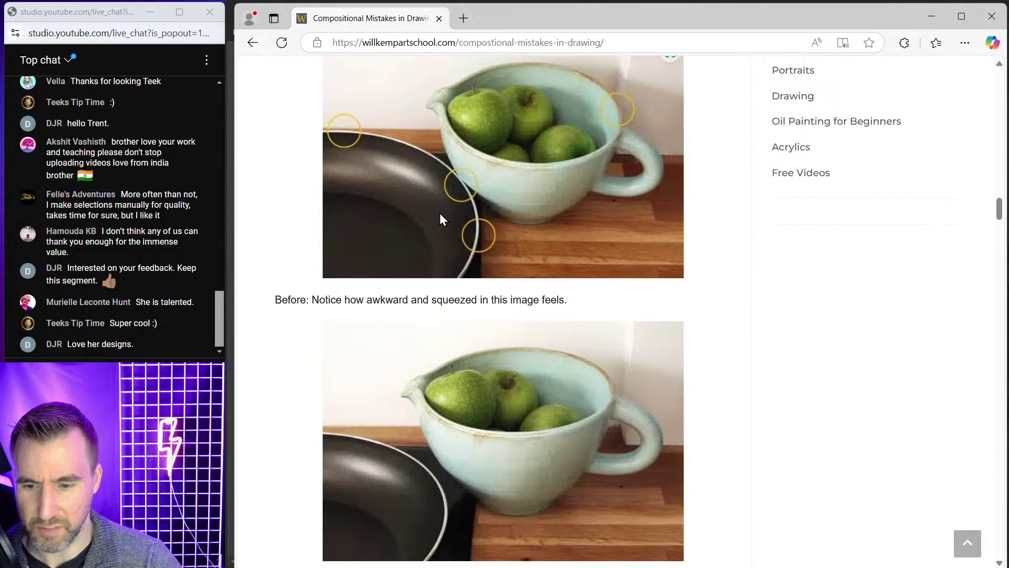
scroll(503, 245, down, 4)
scroll(498, 260, up, 7)
scroll(498, 254, down, 17)
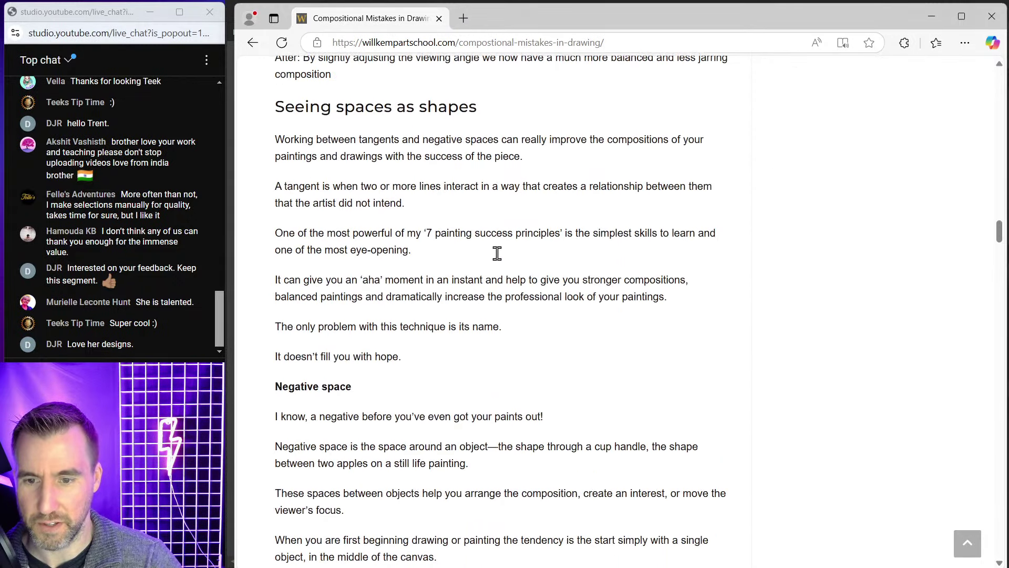
Switch back to Affinity Designer and move the Speeding Round the Equator poster out of Artboard1 onto the empty canvas above it.
mouse_move(684, 565)
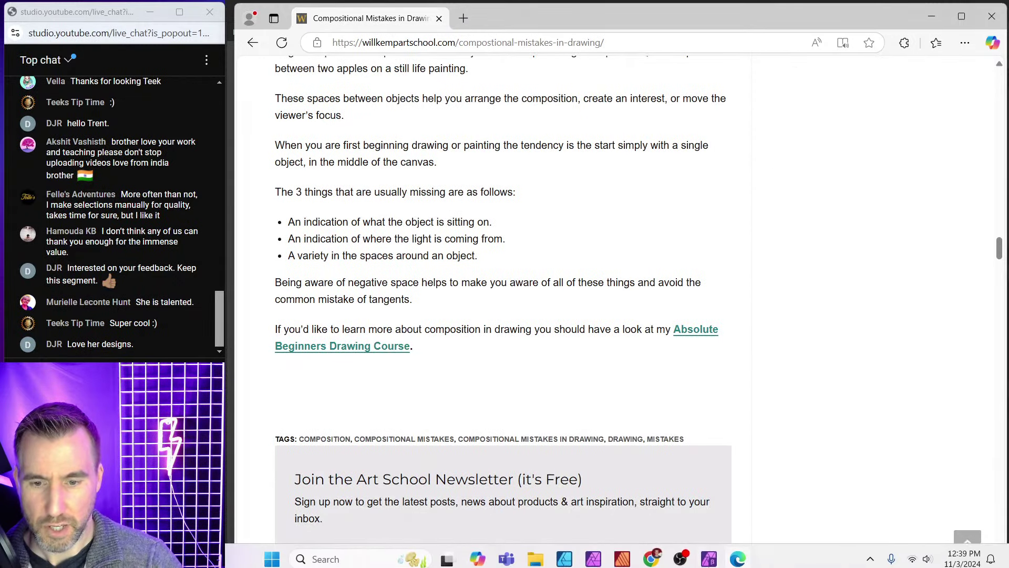
click(566, 555)
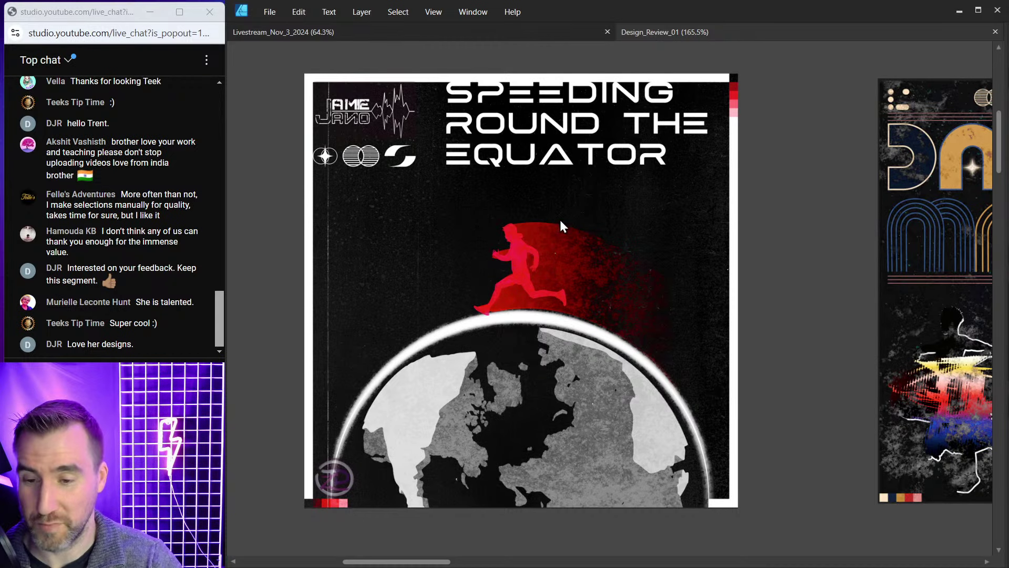
scroll(541, 256, down, 3)
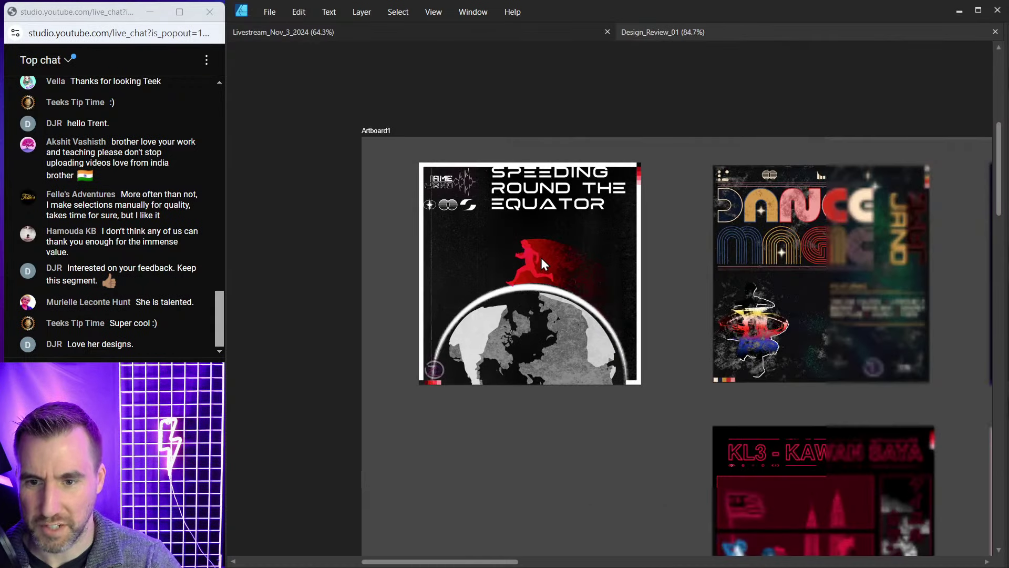
click(542, 247)
scroll(601, 144, up, 1)
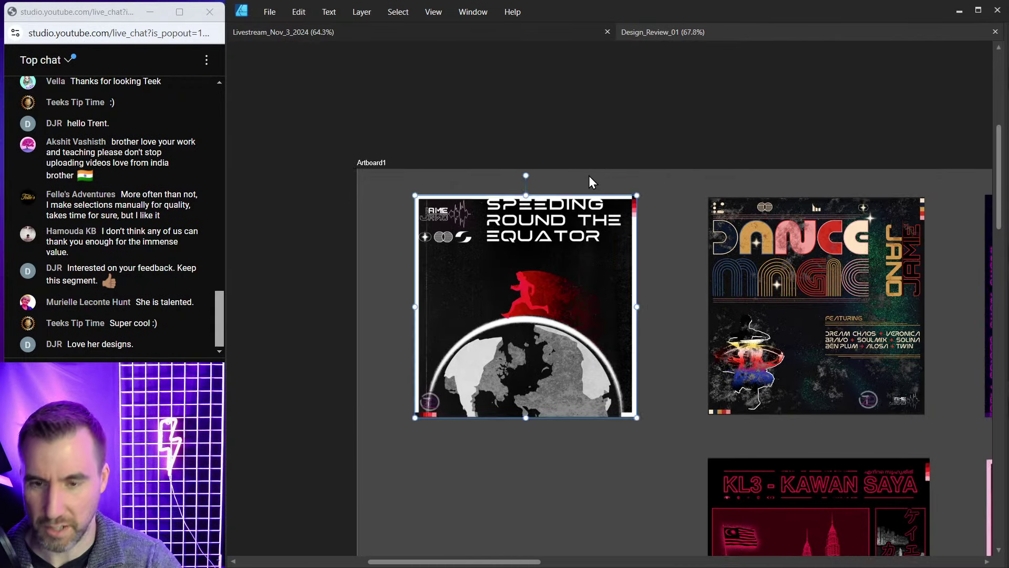
scroll(589, 176, down, 3)
drag(572, 212, 562, 74)
scroll(485, 357, up, 5)
drag(486, 351, 559, 186)
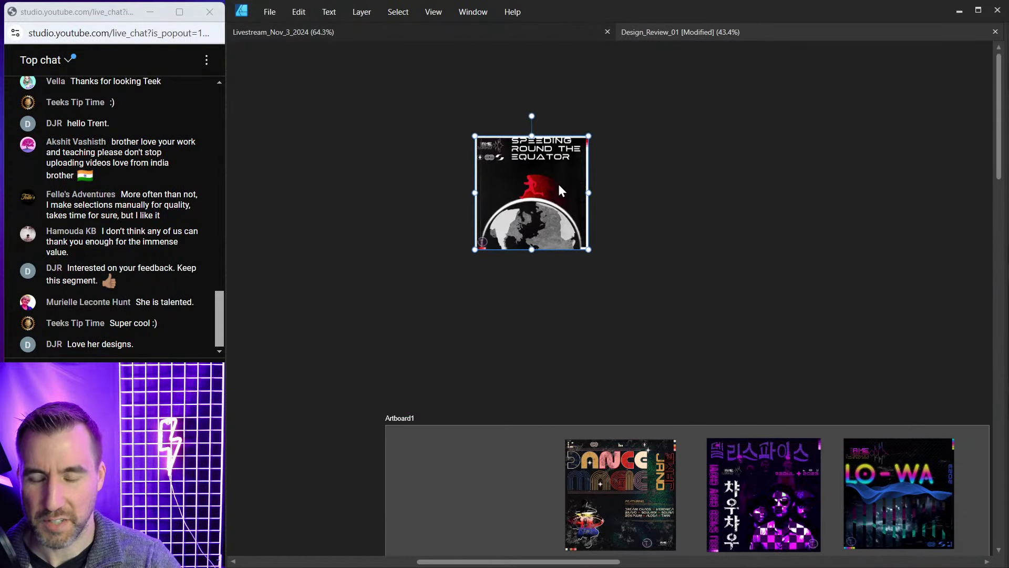
drag(640, 188, 613, 296)
drag(502, 280, 531, 162)
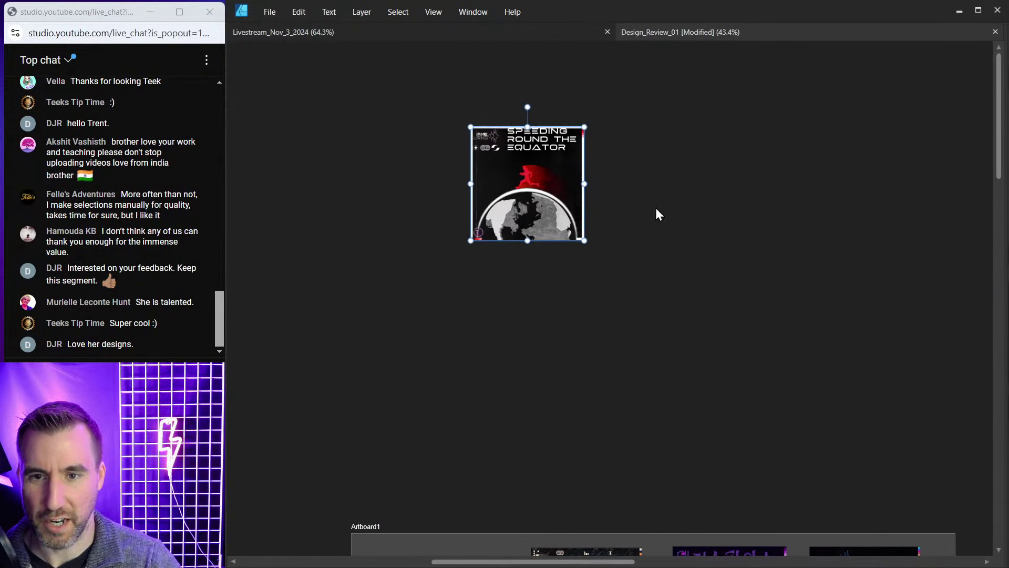
View the isolated Speeding Round the Equator poster at a reduced size against the empty dark canvas.
scroll(616, 184, down, 4)
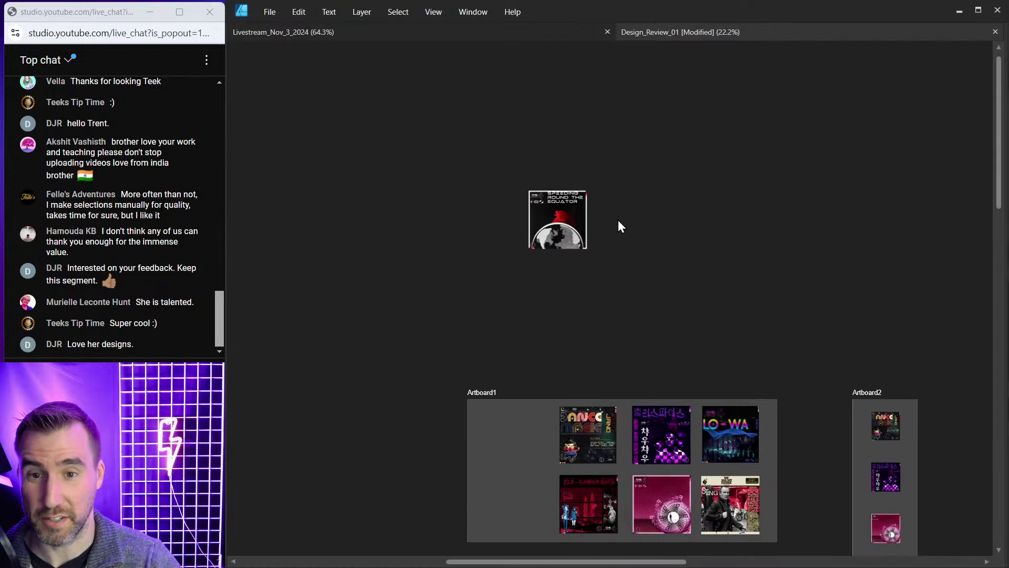
click(667, 188)
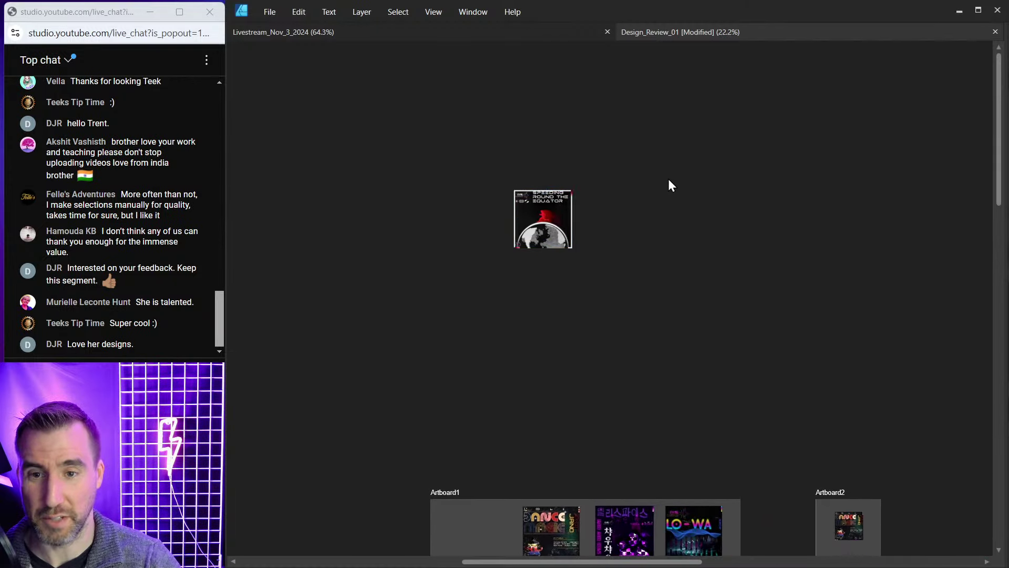
drag(667, 179, 639, 246)
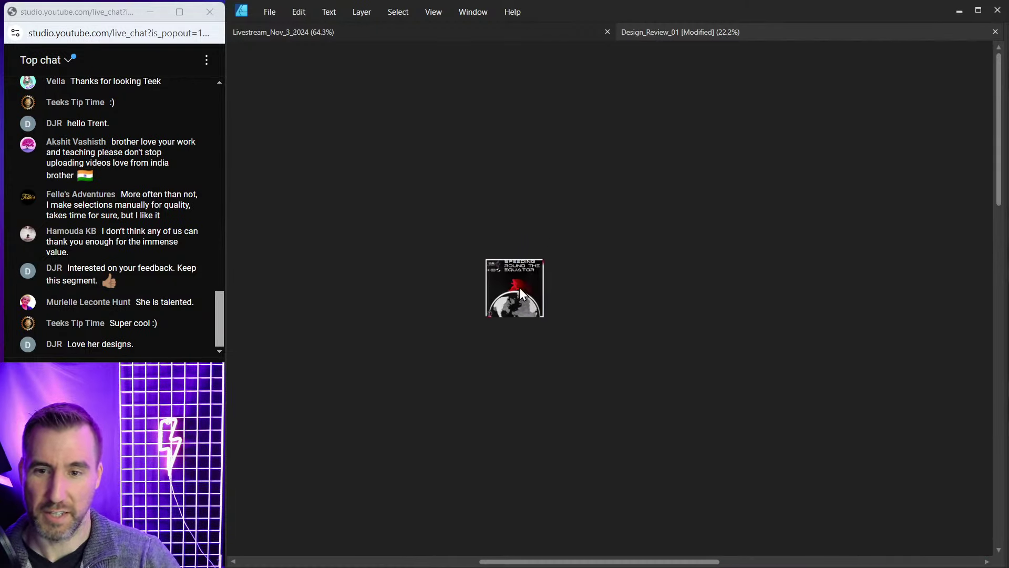
drag(519, 288, 581, 244)
Move the Speeding Round the Equator poster back into the empty upper-left slot of Artboard1, beside Dance Magic.
click(684, 281)
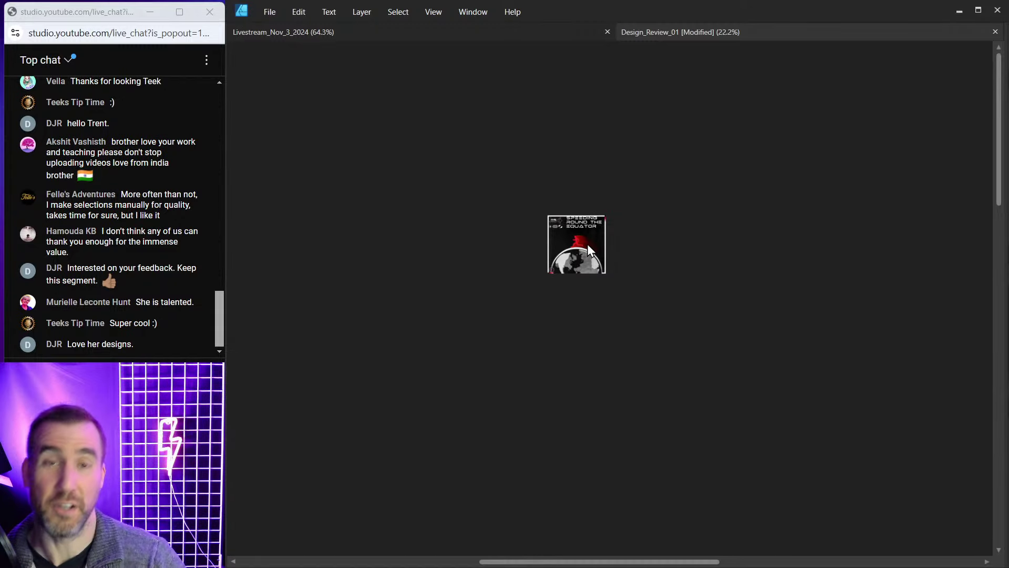
scroll(594, 337, down, 3)
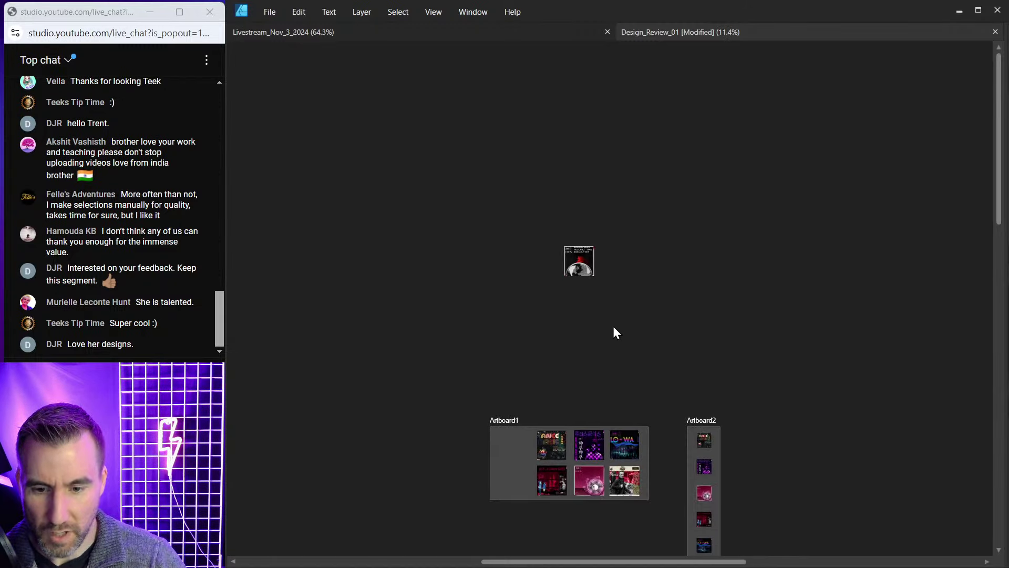
drag(583, 268, 519, 448)
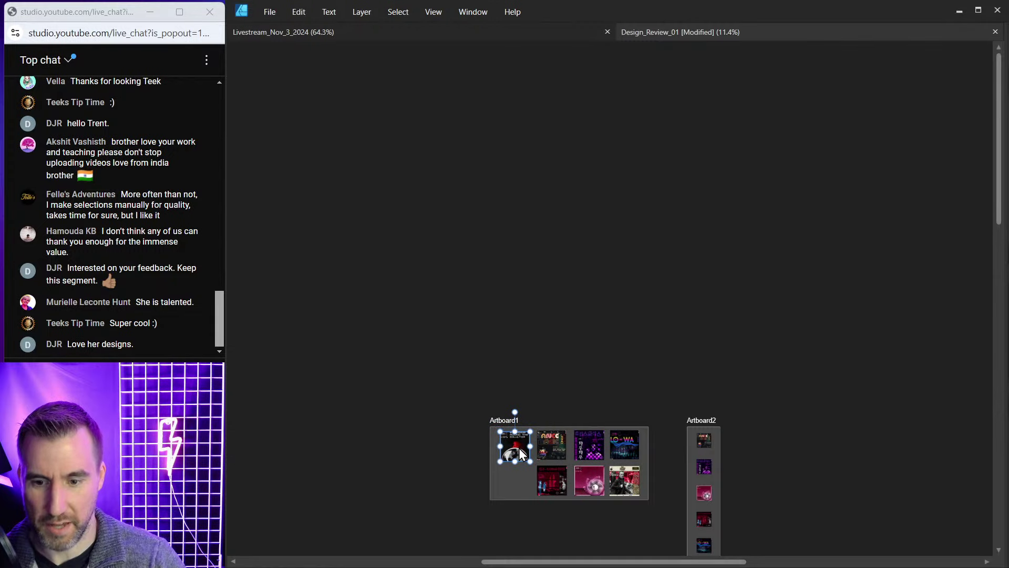
Bring the whole Dance Magic poster into close view and leave it deselected.
scroll(526, 437, up, 5)
drag(650, 360, 552, 247)
scroll(542, 259, up, 5)
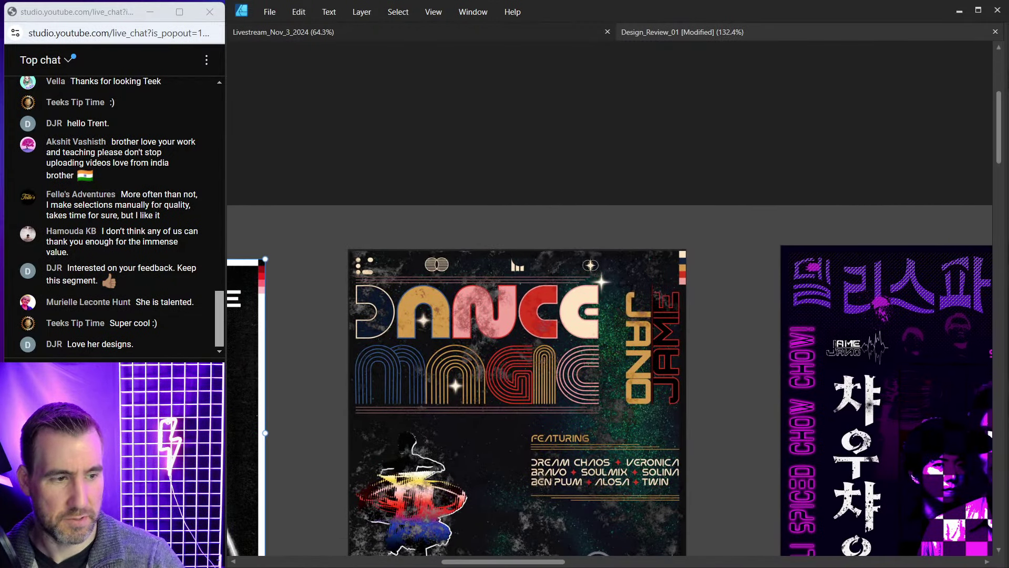
scroll(661, 168, down, 3)
drag(512, 246, 526, 255)
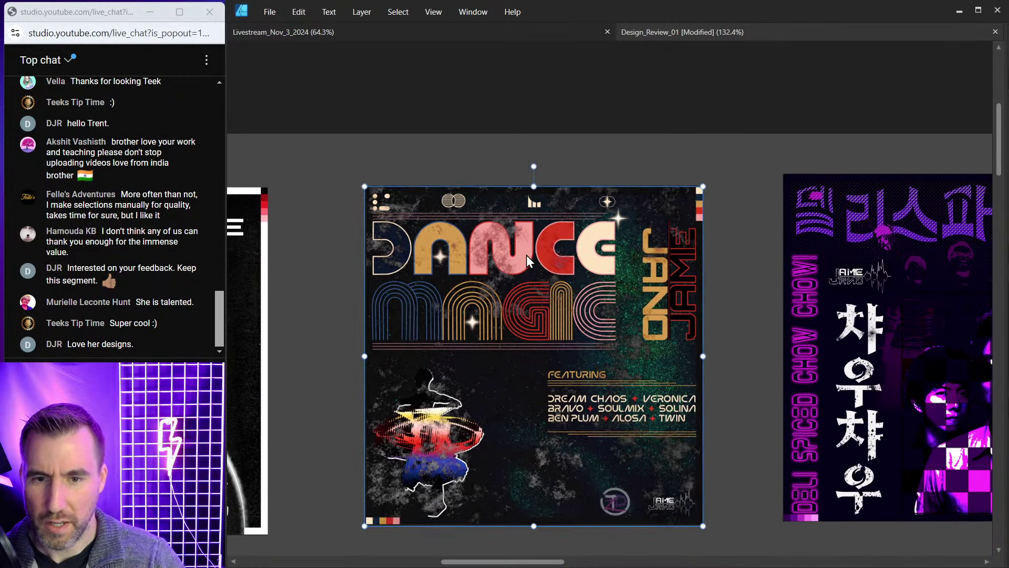
click(528, 161)
scroll(465, 184, down, 1)
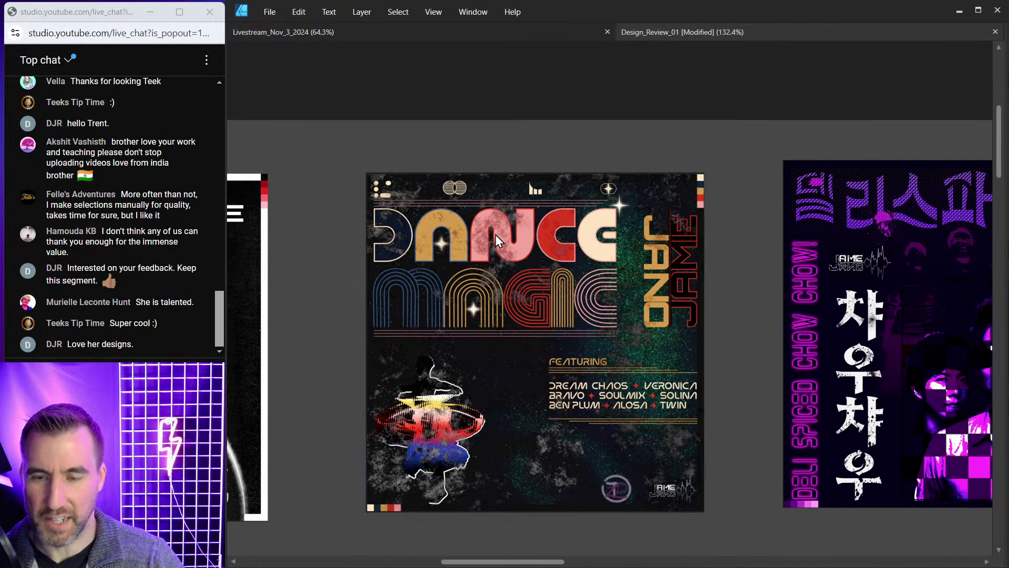
Examine the Dance Magic poster's title lettering, vertical artist name and featured line-up, glancing at the neighbouring purple poster.
scroll(500, 236, up, 1)
scroll(497, 216, down, 1)
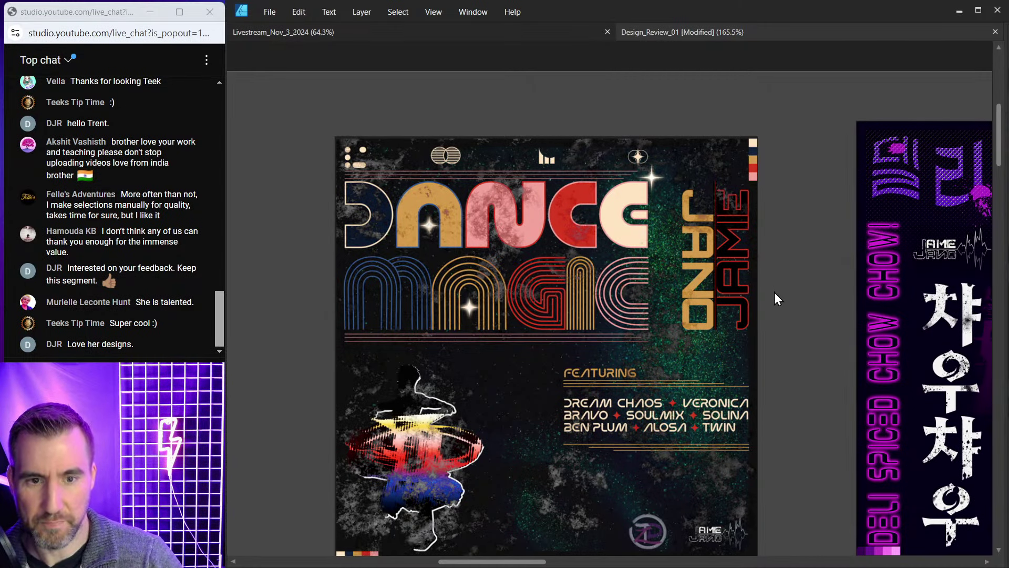
scroll(775, 293, down, 1)
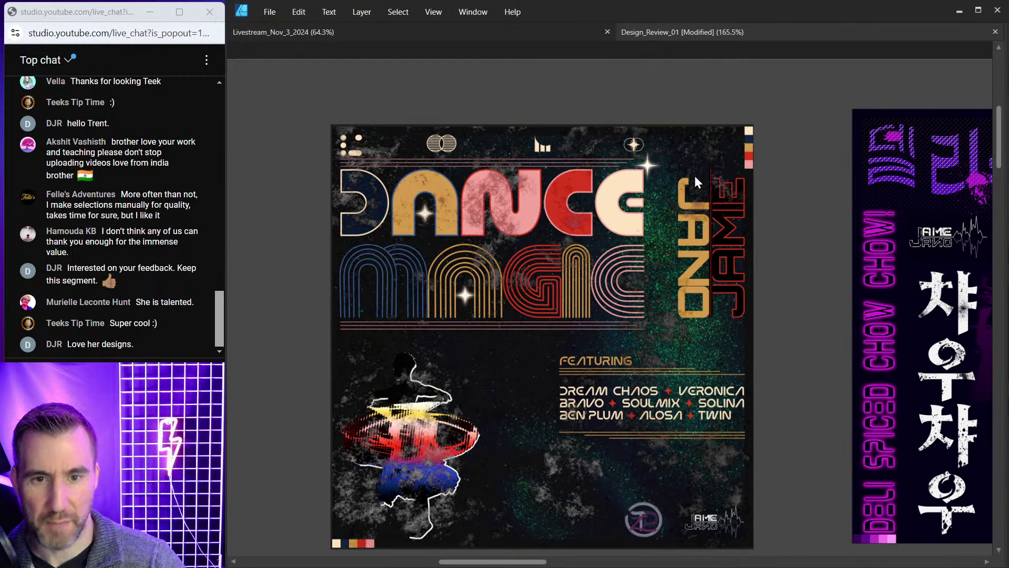
drag(903, 242, 756, 261)
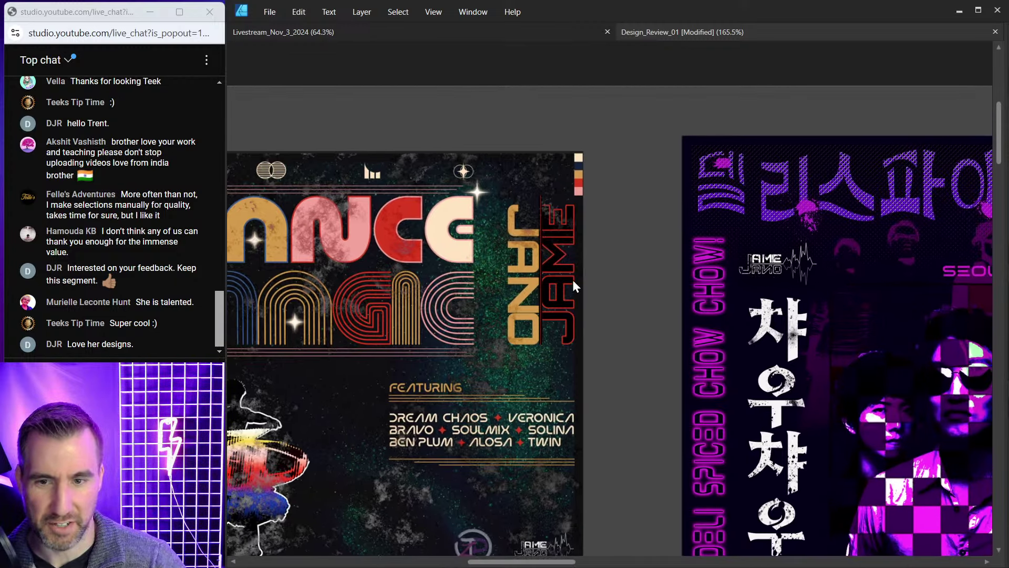
drag(572, 280, 720, 279)
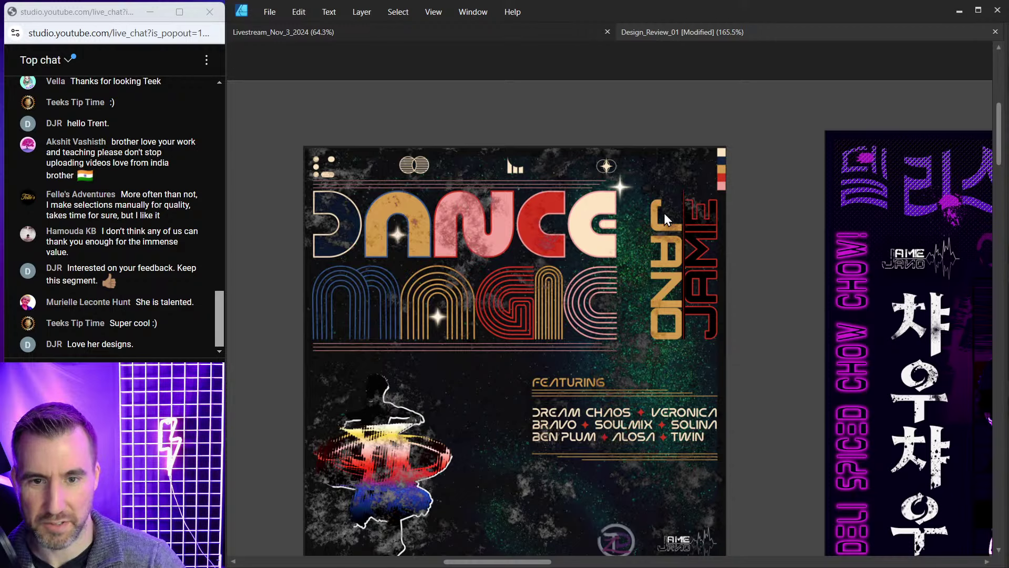
Examine the Dance Magic poster's dancer figure, its faded left side and outline, plus the distressed texture around the title lettering.
scroll(652, 216, down, 3)
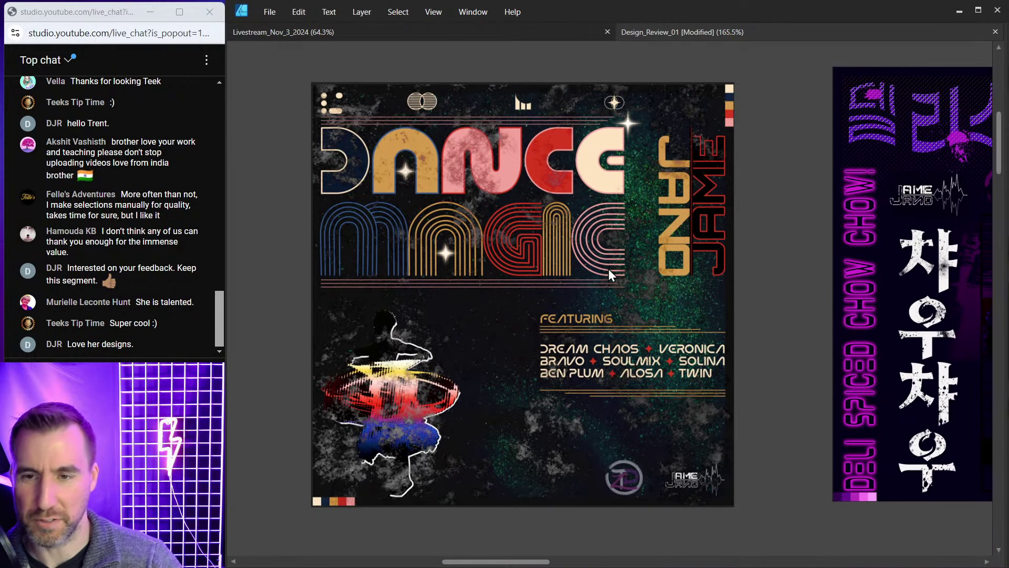
drag(579, 230, 596, 241)
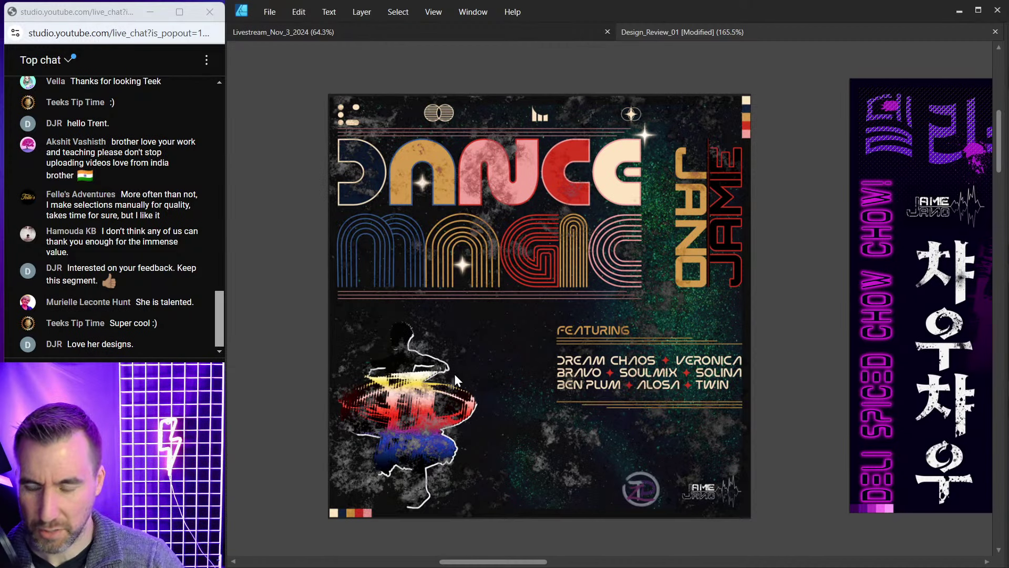
drag(490, 340, 491, 338)
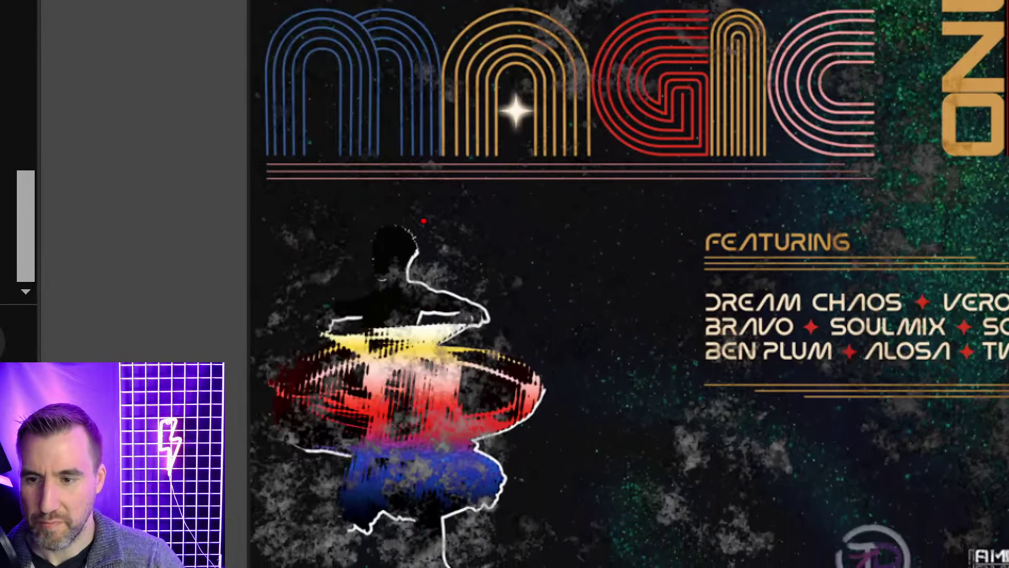
drag(411, 306, 340, 406)
mouse_move(272, 400)
mouse_down()
mouse_move(591, 493)
mouse_move(480, 226)
mouse_move(397, 186)
mouse_move(391, 228)
mouse_up()
key(Escape)
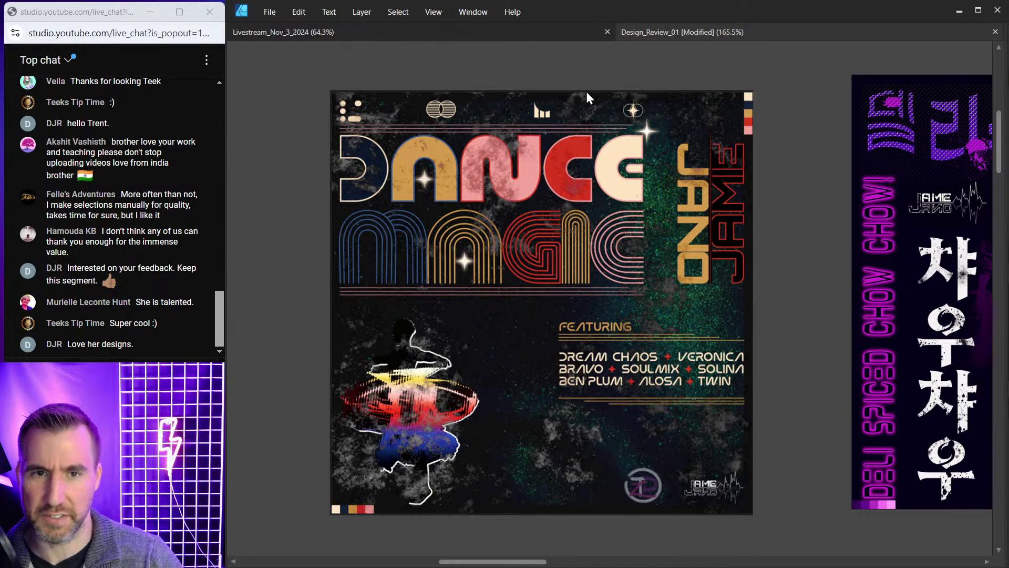
scroll(586, 94, up, 4)
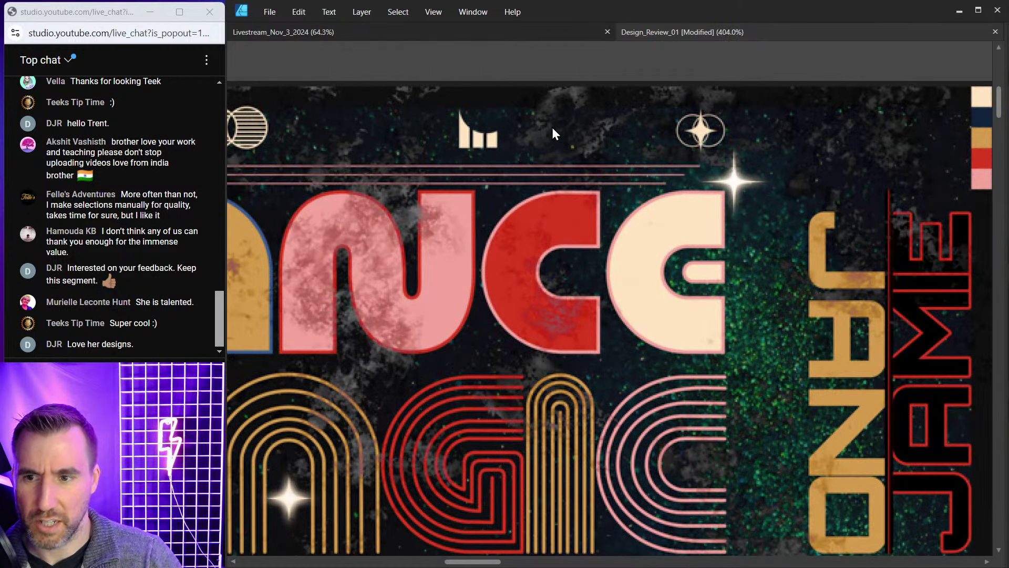
scroll(563, 131, down, 3)
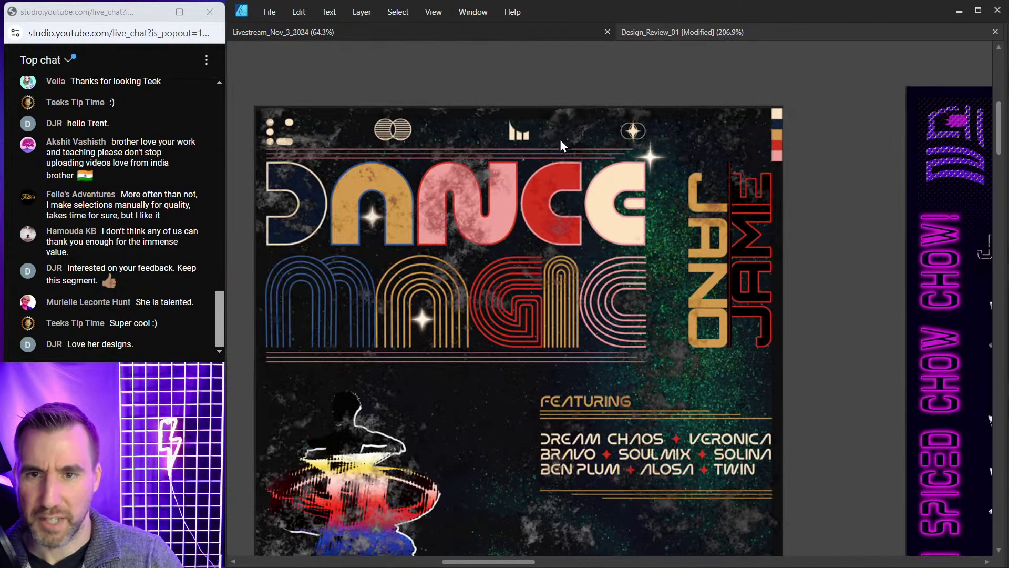
scroll(531, 184, down, 3)
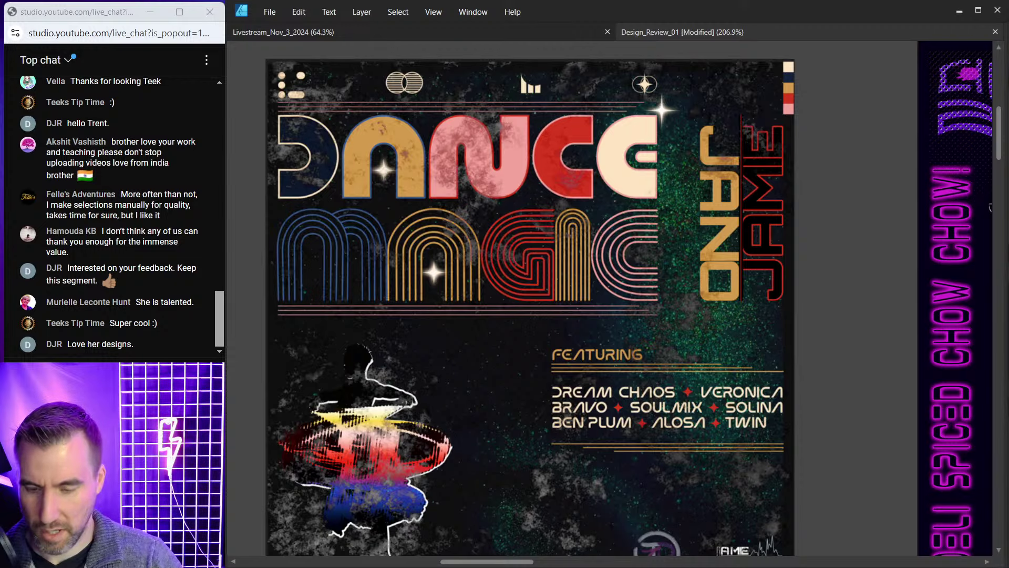
Switch to Microsoft Edge and bring up Google Images results for "worn out record sleeve".
mouse_move(520, 565)
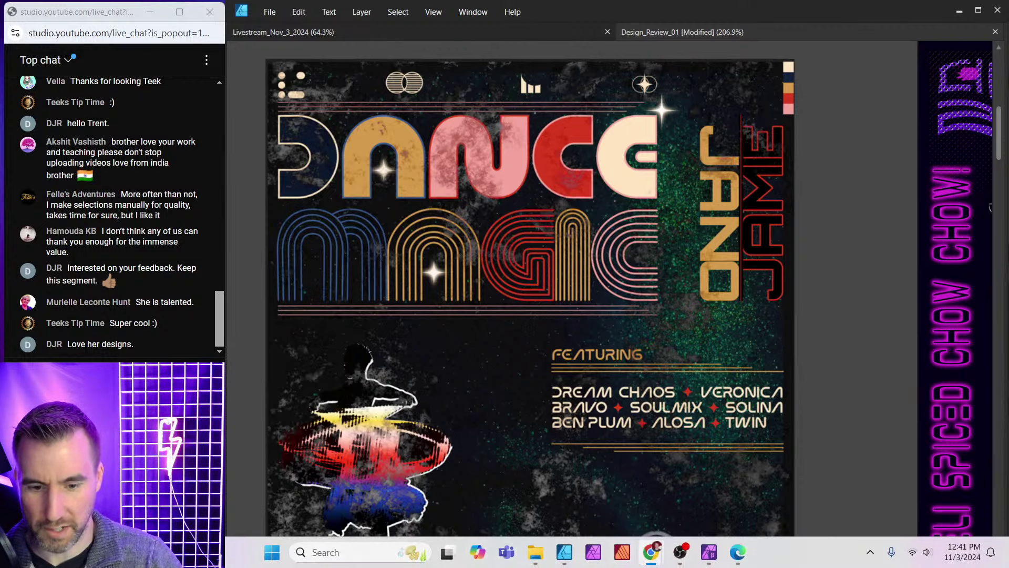
click(738, 552)
click(529, 43)
key(ctrl+v)
key(Return)
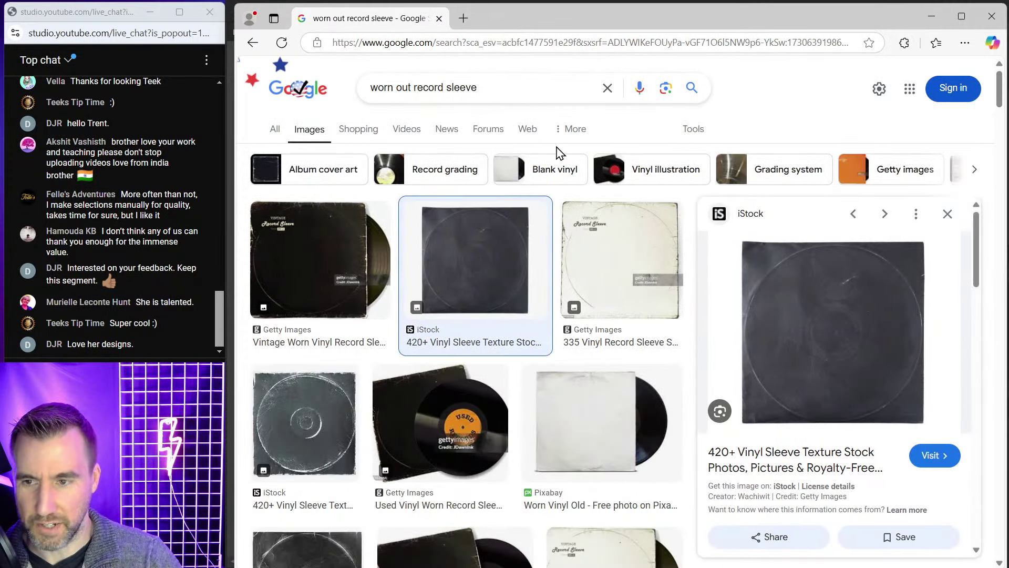
Copy the enlarged iStock image of the worn black vinyl sleeve texture.
scroll(474, 139, down, 2)
scroll(475, 138, down, 1)
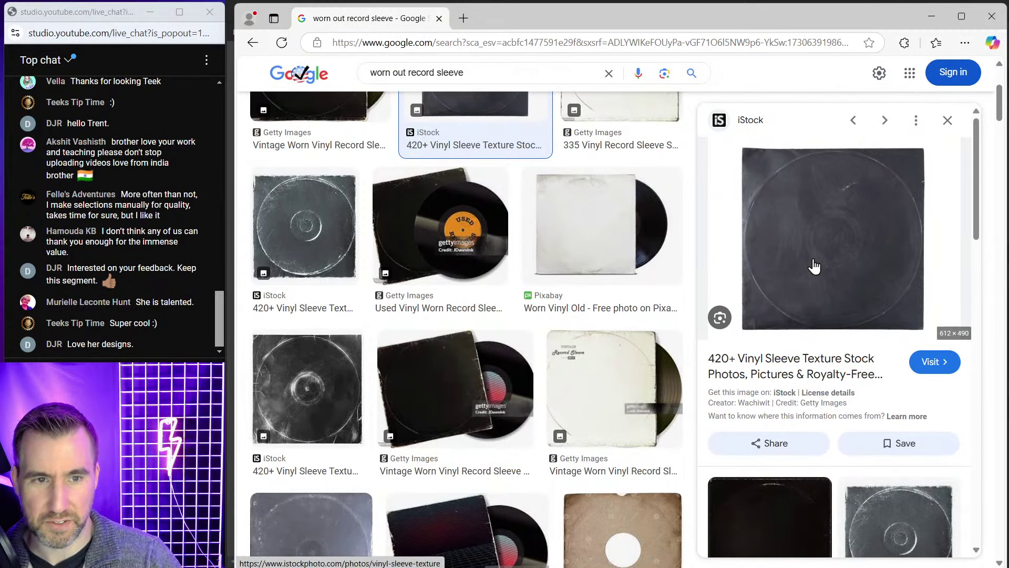
right_click(801, 202)
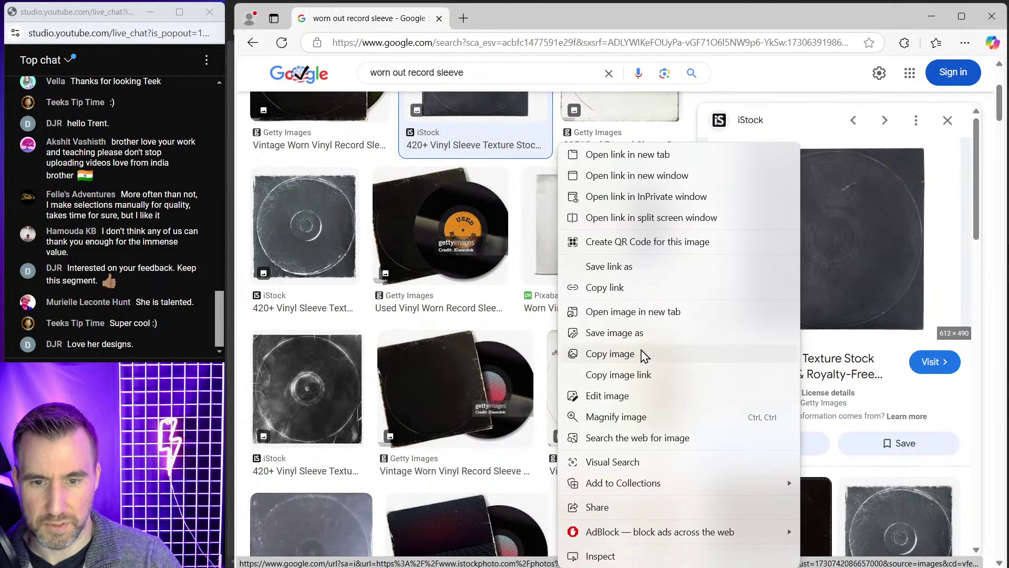
click(582, 354)
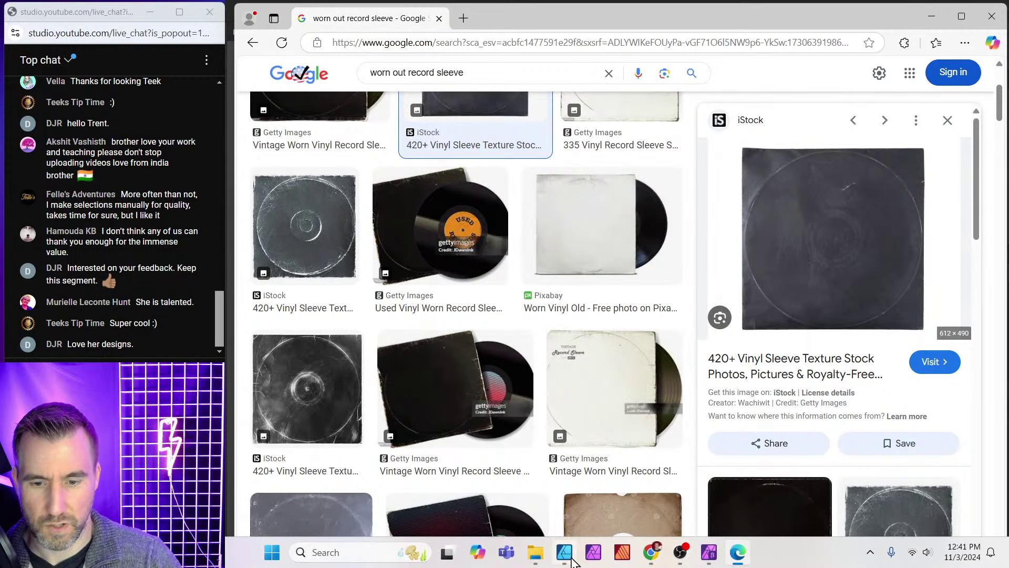
Paste the sleeve image into Design_Review_01 in Affinity Designer and enlarge it to cover the Dance Magic poster.
click(564, 552)
key(ctrl+v)
scroll(559, 340, down, 5)
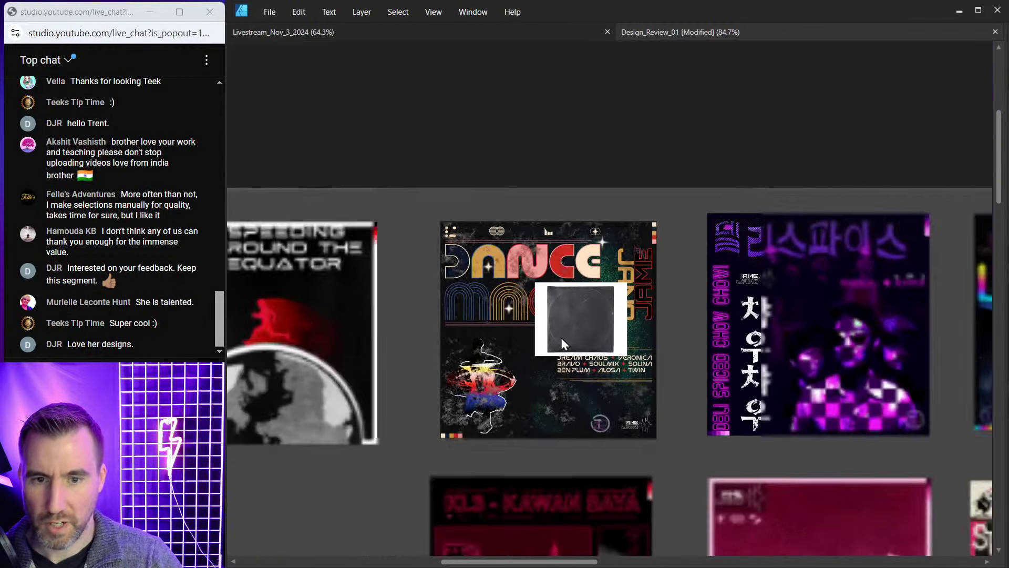
drag(567, 314, 471, 252)
drag(525, 292, 662, 383)
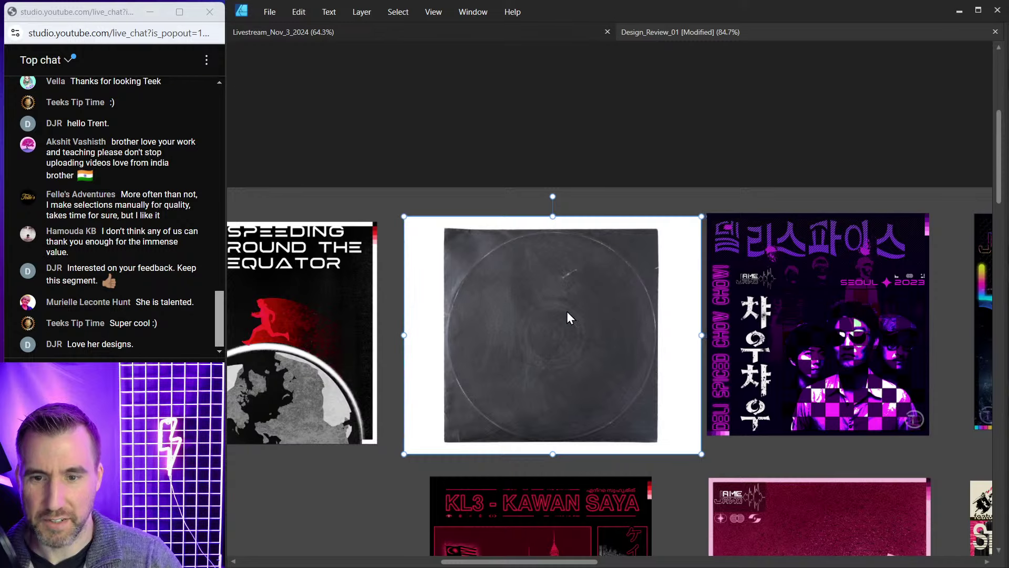
click(404, 123)
Restore the hidden interface and crop the white margins off all four sides of the sleeve image.
key(Tab)
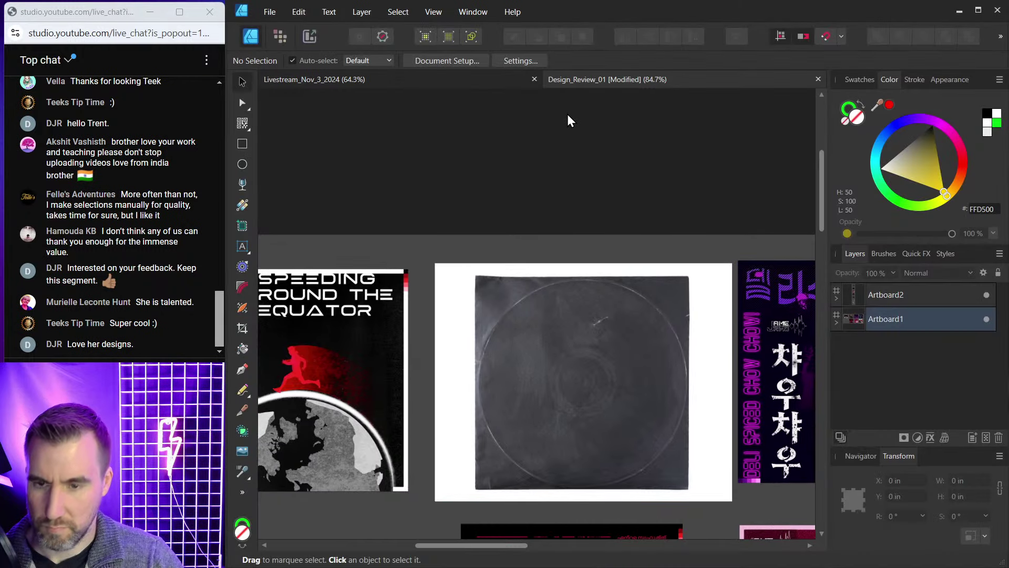
click(536, 304)
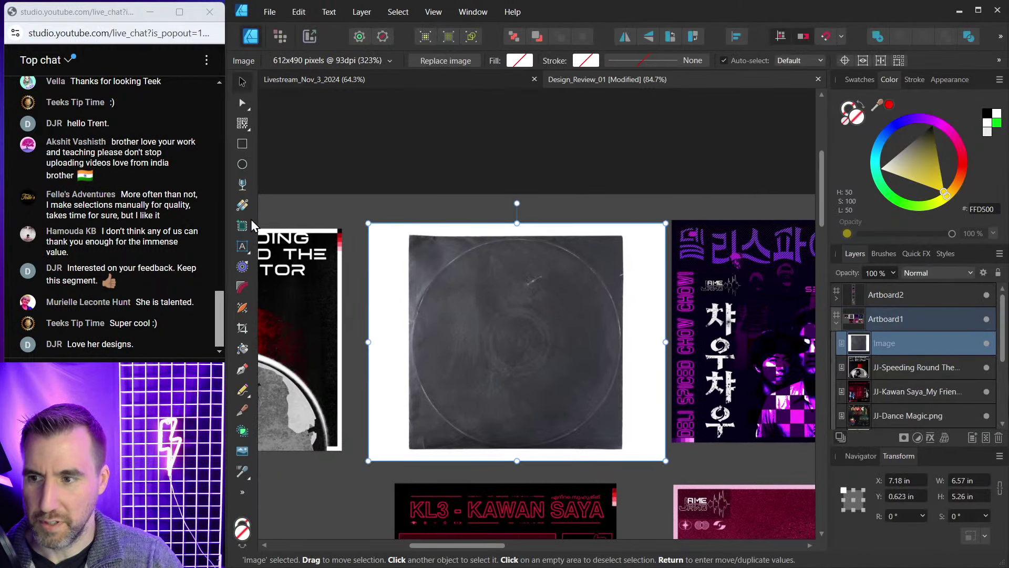
click(242, 328)
drag(368, 342, 409, 346)
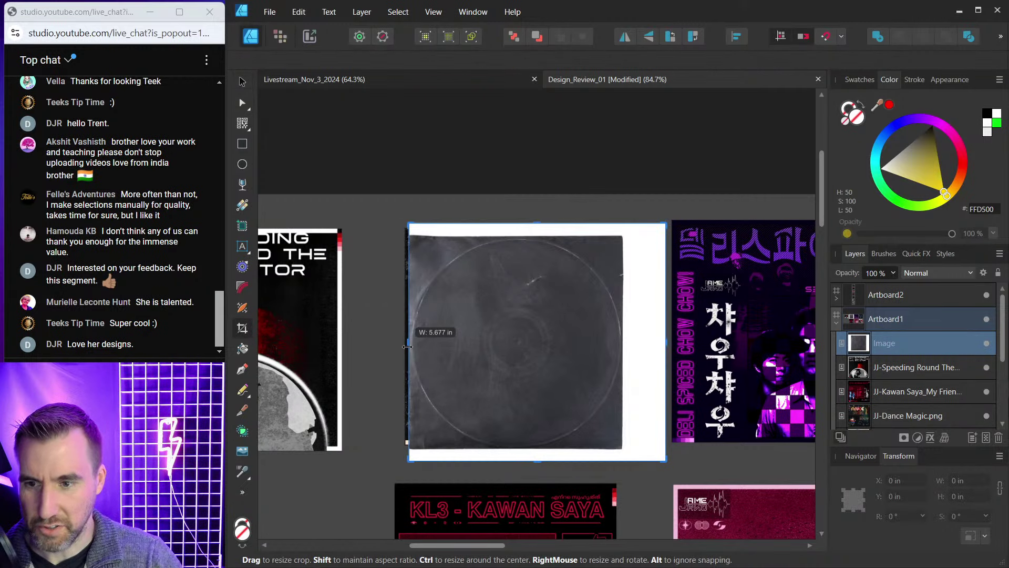
drag(537, 224, 543, 237)
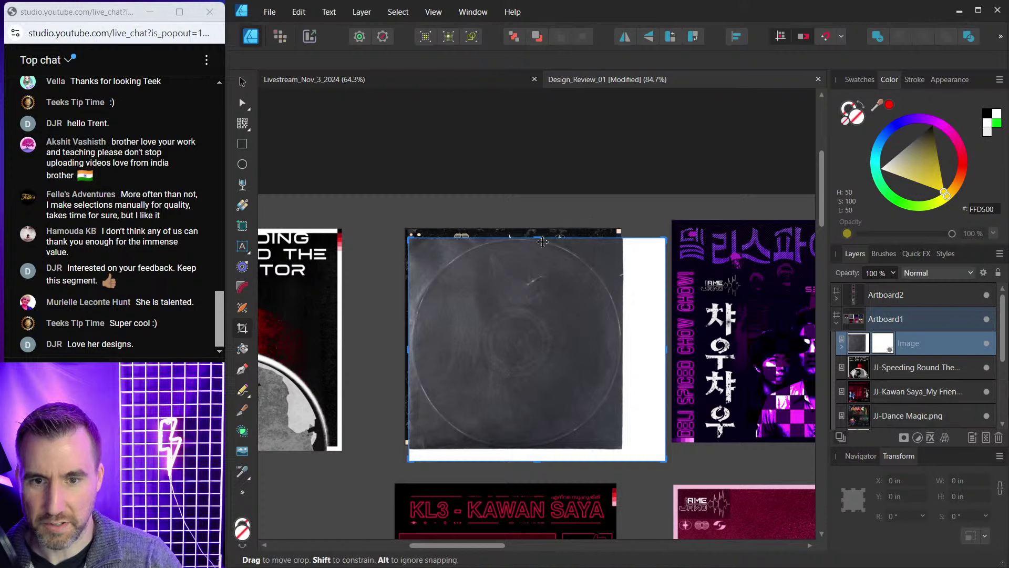
drag(667, 351, 623, 351)
drag(518, 463, 518, 448)
key(v)
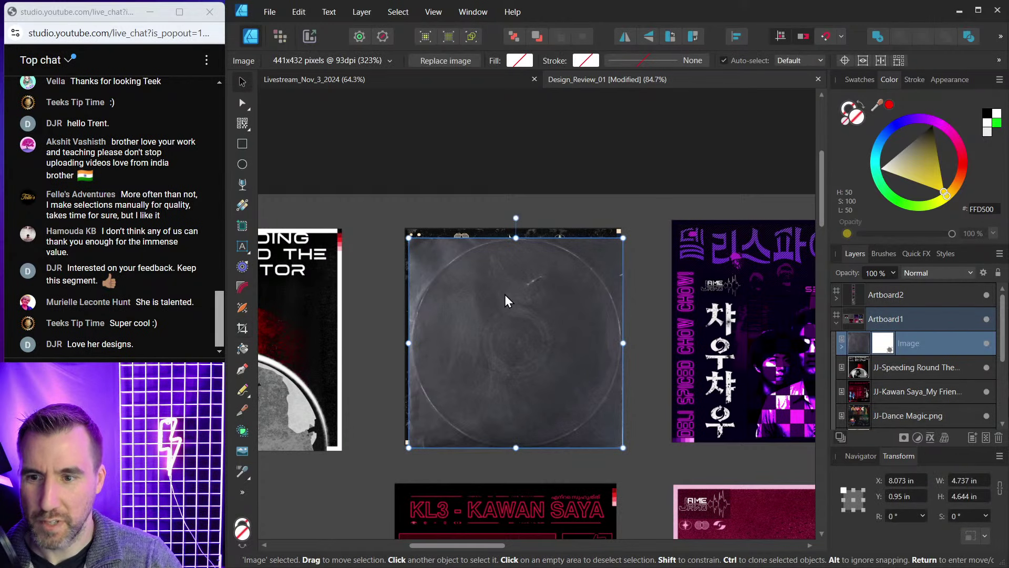
Align the cropped sleeve image over the Dance Magic poster and enlarge it to about 4.91 by 4.81 in.
drag(507, 295, 503, 284)
drag(613, 437, 625, 445)
scroll(556, 363, up, 2)
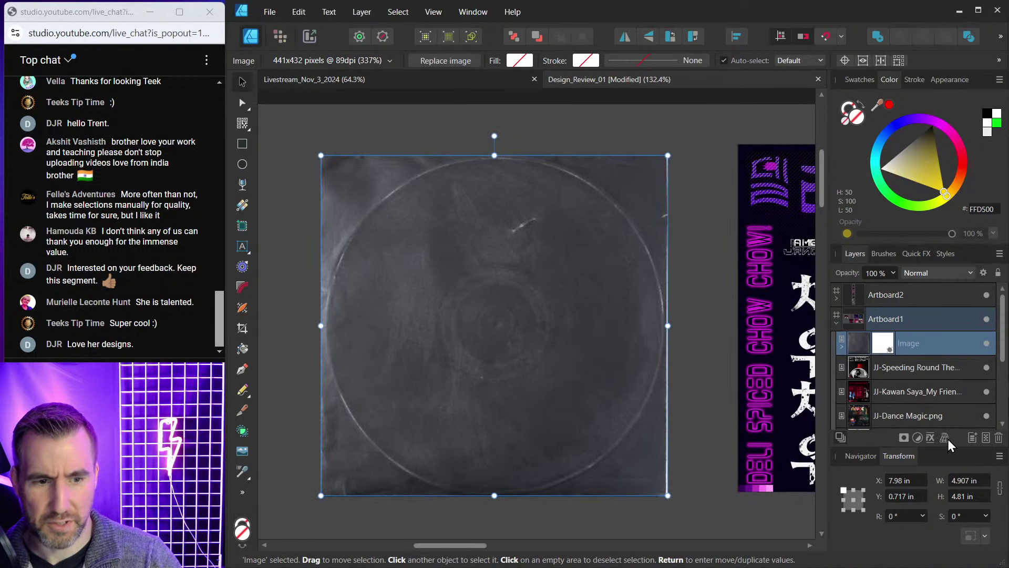
Add a Levels adjustment to the sleeve image with the black level at 25%.
click(917, 438)
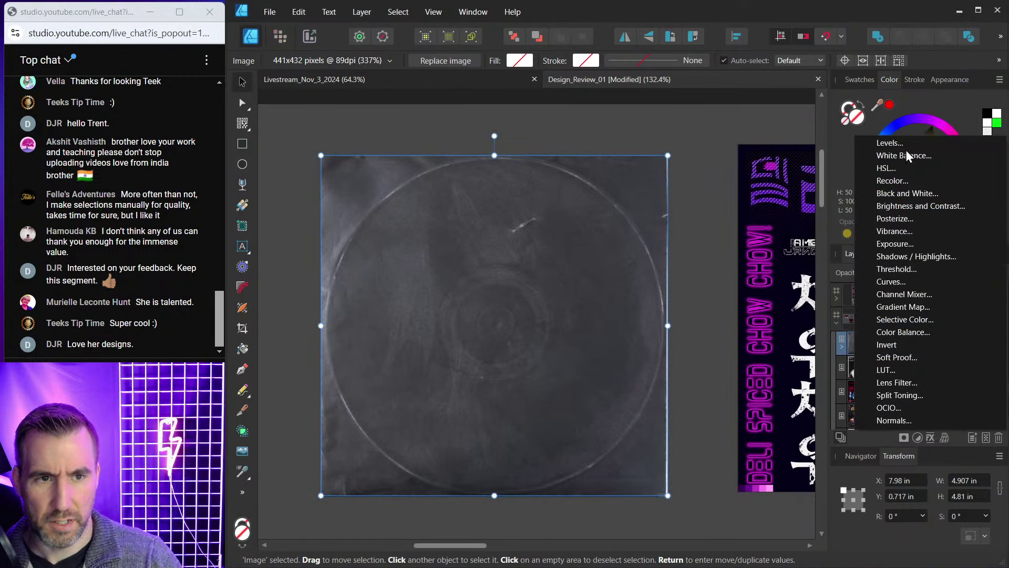
click(890, 143)
drag(533, 373, 597, 389)
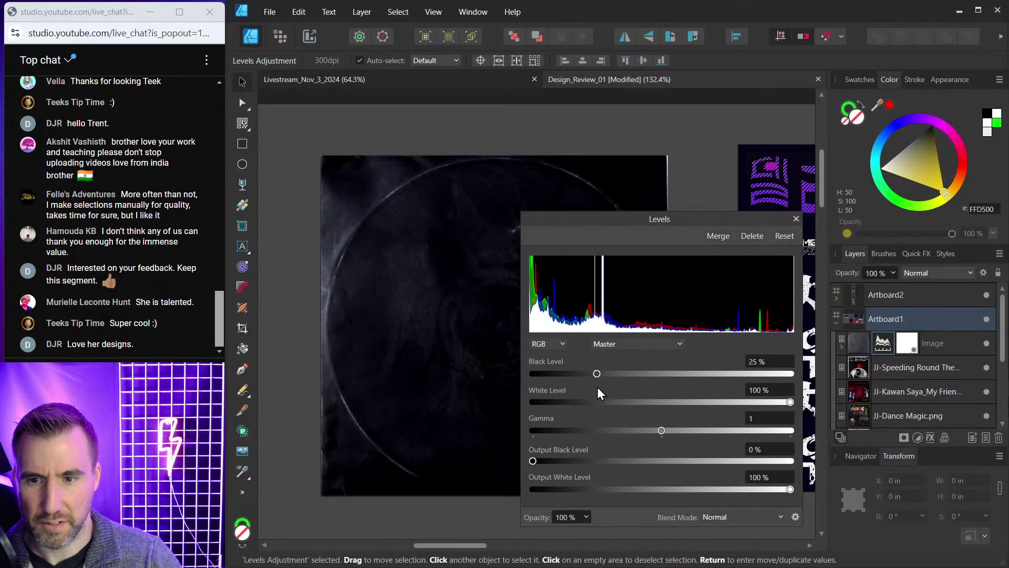
click(796, 219)
Set the sleeve image's blend mode to Screen so its wear overlays the Dance Magic poster.
click(862, 347)
click(925, 273)
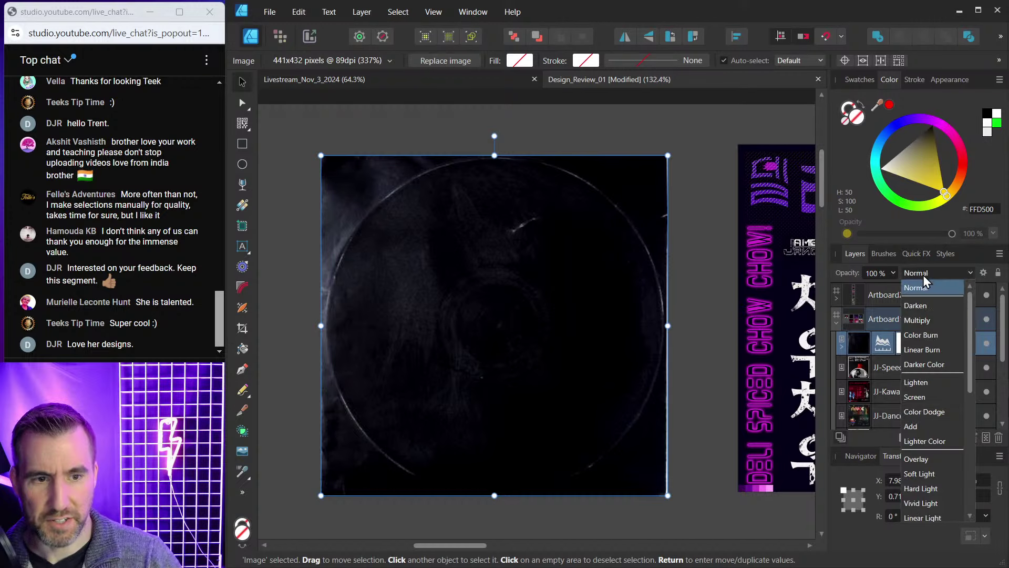
click(920, 397)
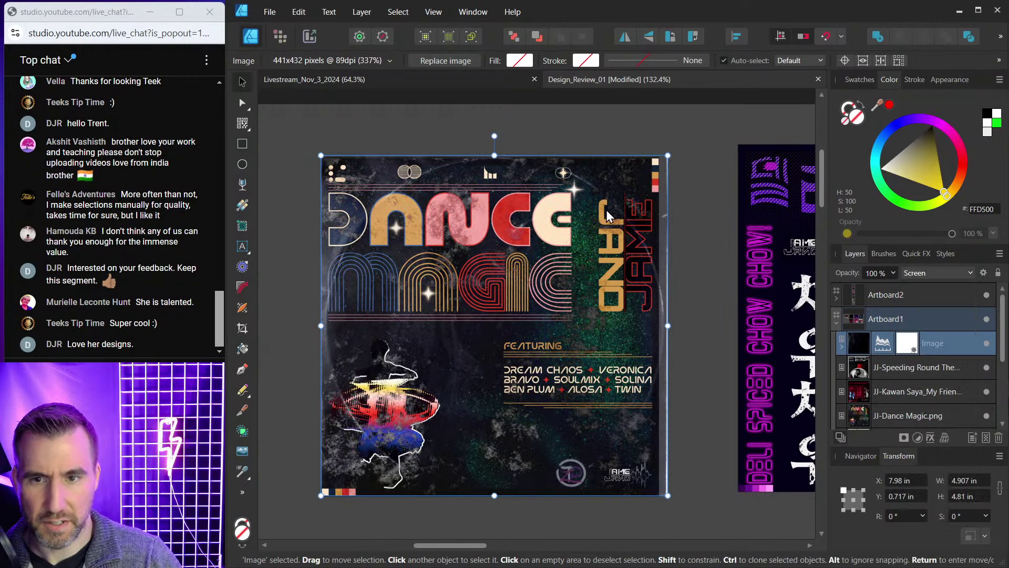
Shift the sleeve overlay slightly left and narrow it to about 4.84 in wide, aligned with the poster's left edge.
click(709, 257)
ctrl+scroll(709, 257, up, 5)
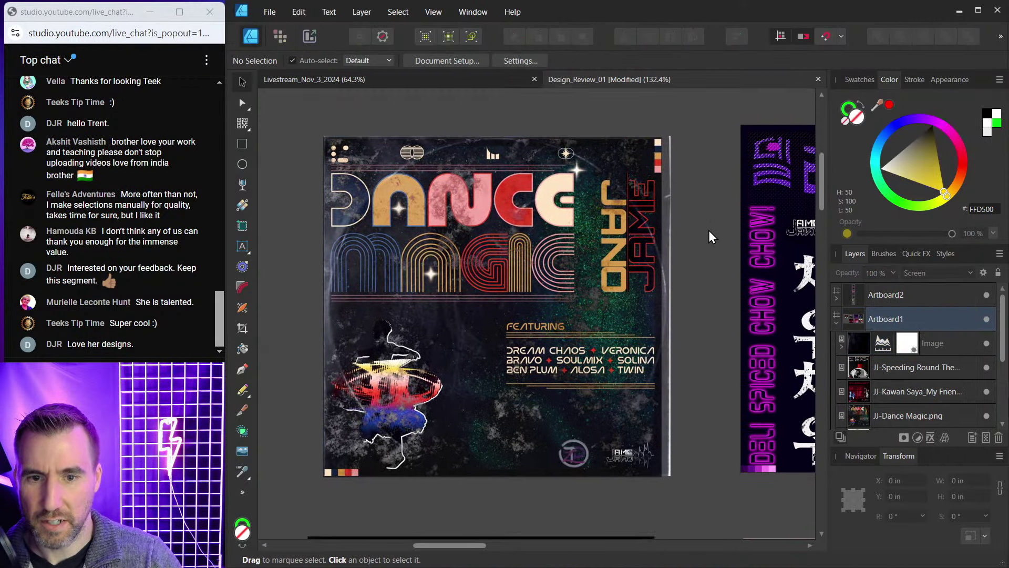
click(678, 204)
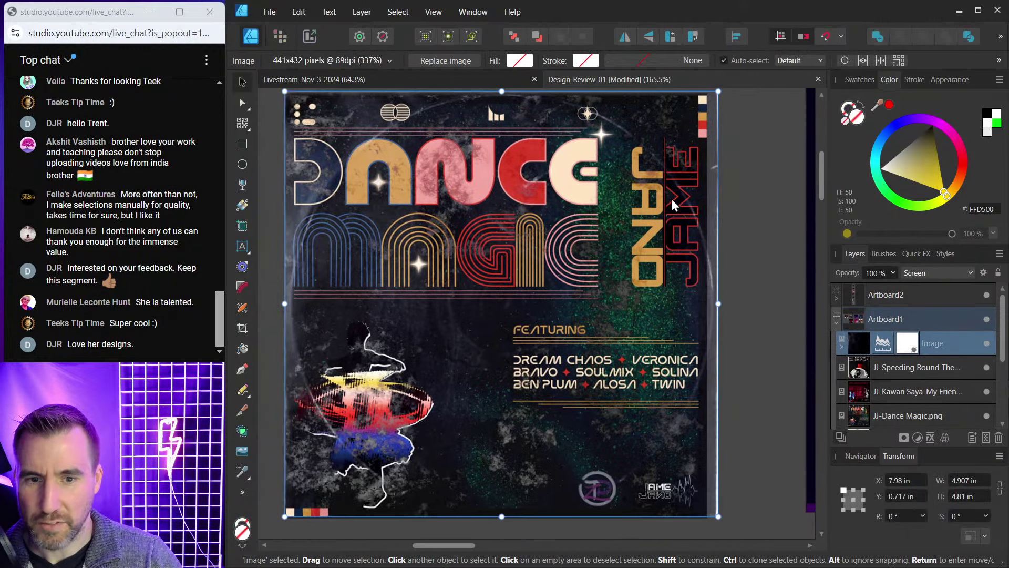
key(ctrl+d)
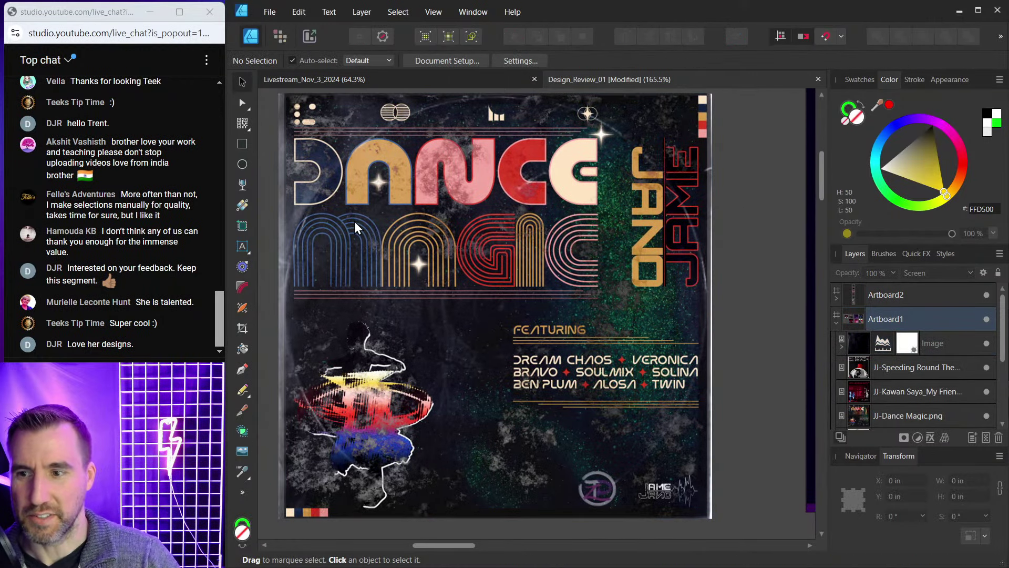
click(280, 318)
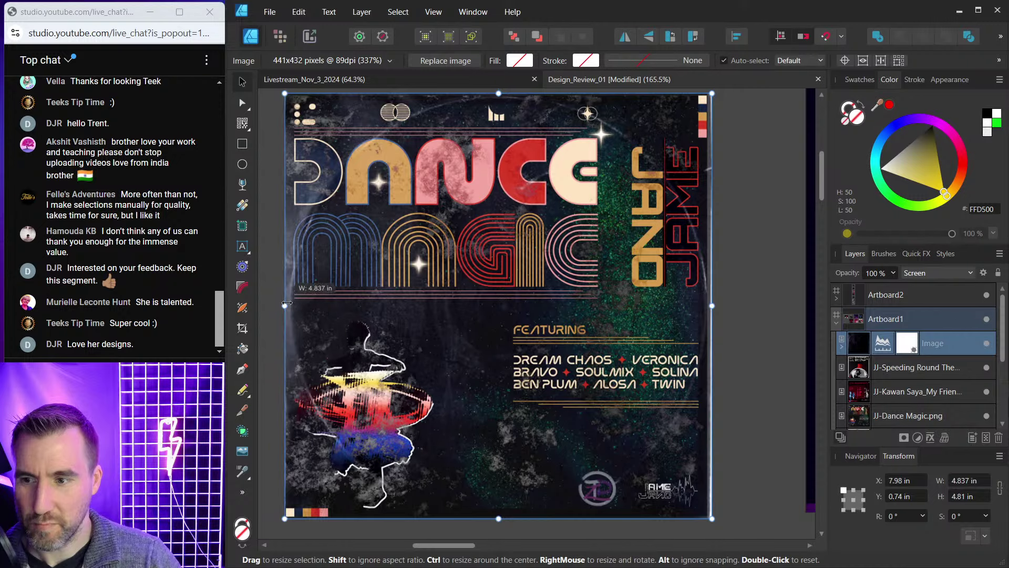
click(762, 189)
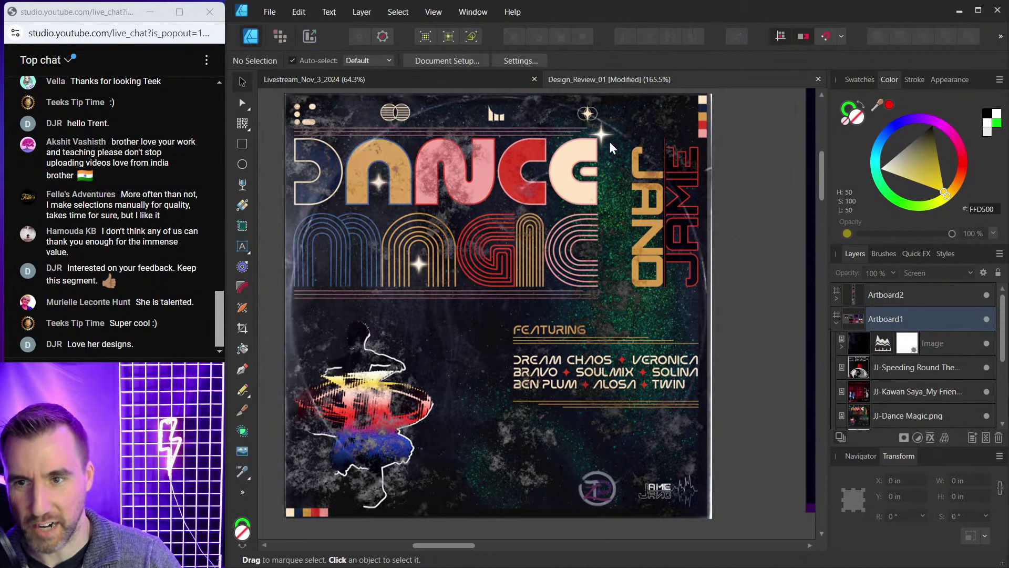
Compare the Dance Magic poster with and without the sleeve texture, leaving the overlay visible.
click(987, 345)
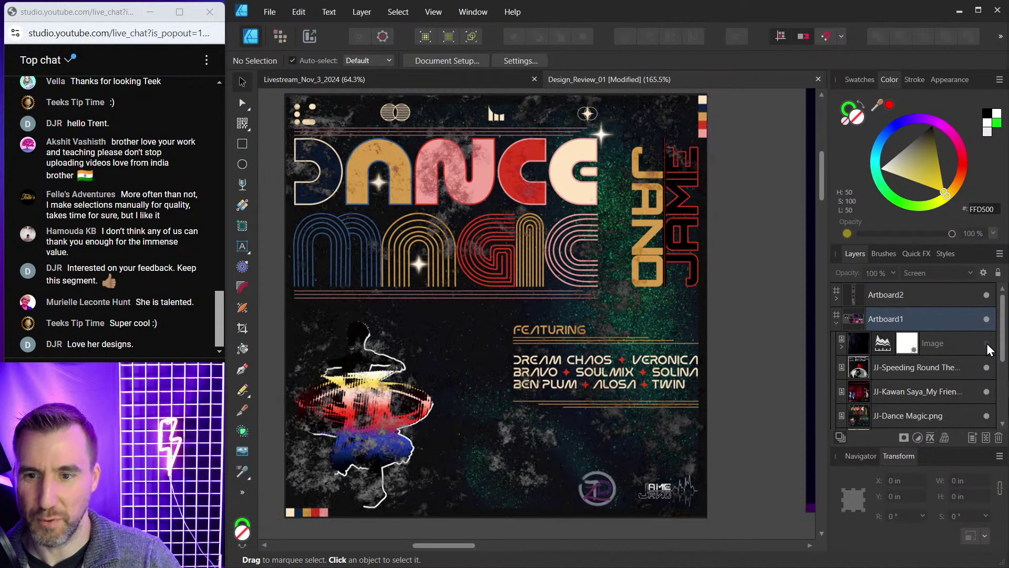
click(987, 344)
click(987, 344)
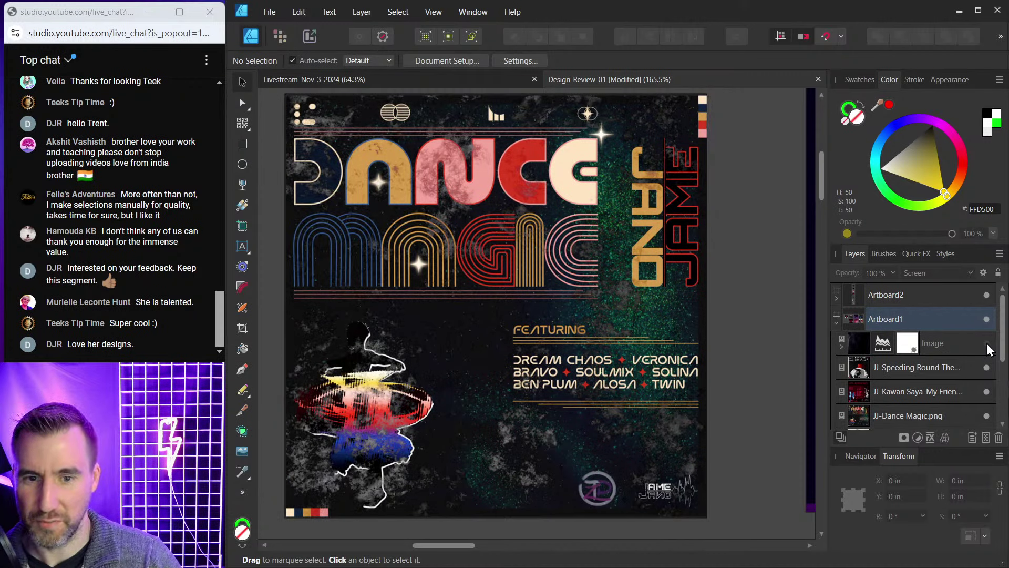
click(987, 344)
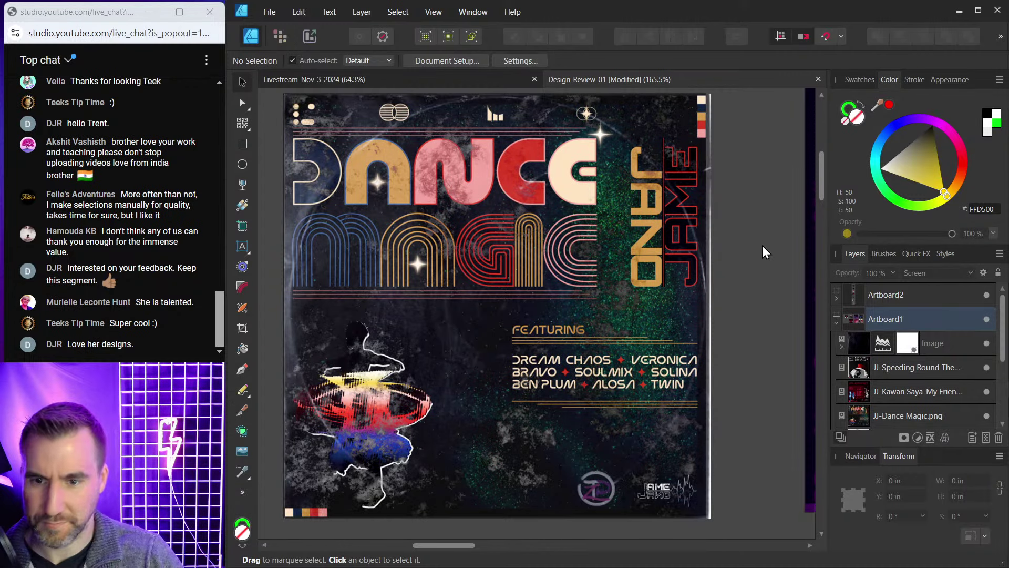
Draw a green-outlined rectangle about 2.27 by 0.99 in around the first three Korean title characters on the purple Seoul 2023 poster.
scroll(763, 245, right, 5)
scroll(566, 239, right, 5)
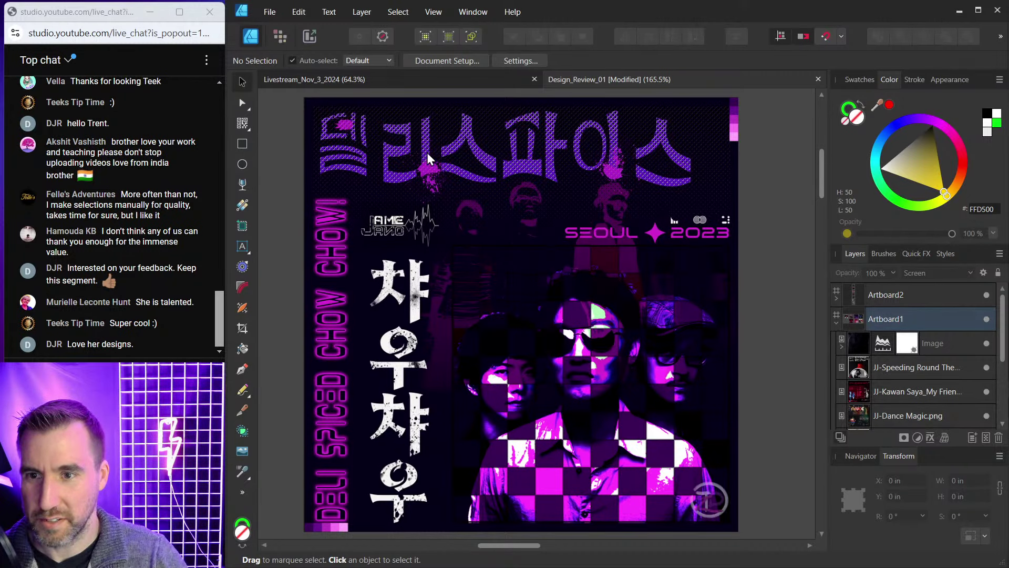
click(244, 143)
drag(301, 103, 502, 192)
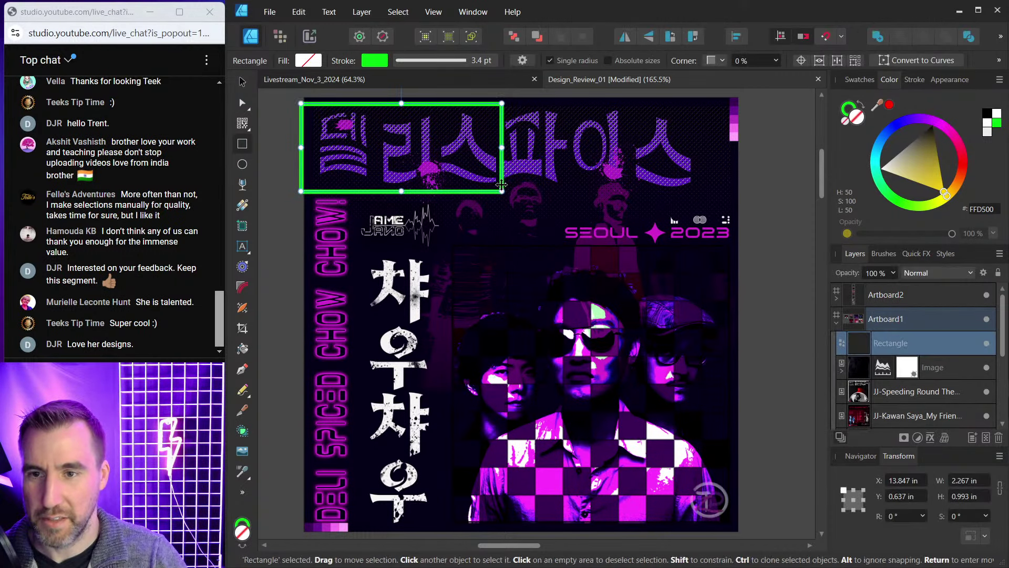
scroll(585, 202, up, 4)
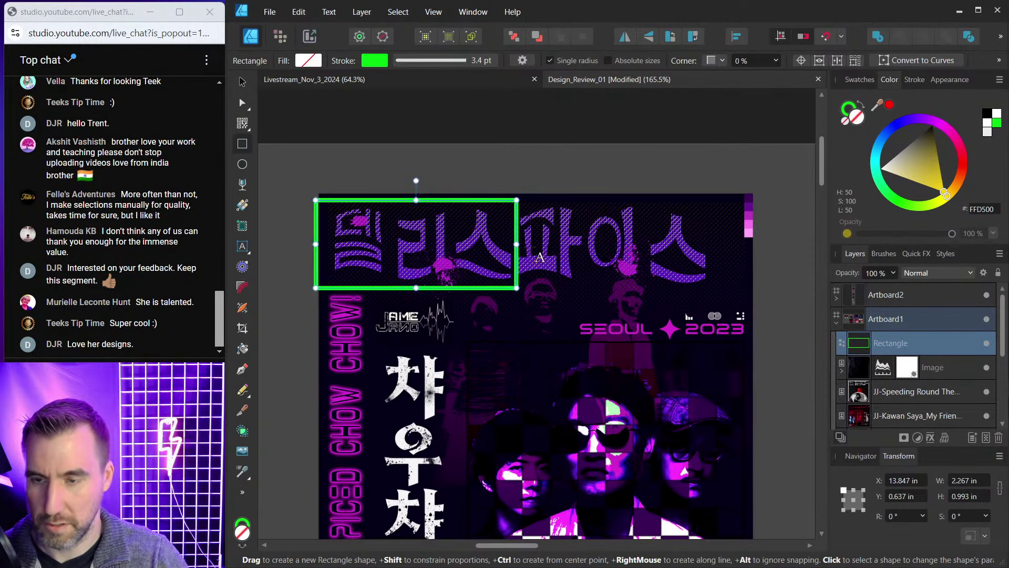
Add the white 28.1 pt Arial label DELI above the green rectangle on the purple Seoul 2023 poster.
key(t)
click(362, 157)
text(DELI)
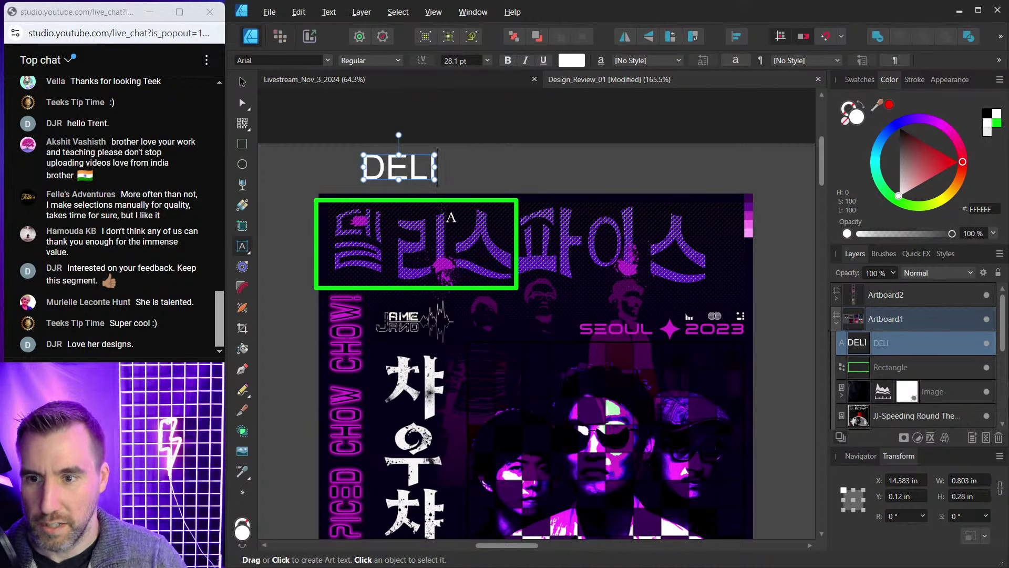
click(242, 82)
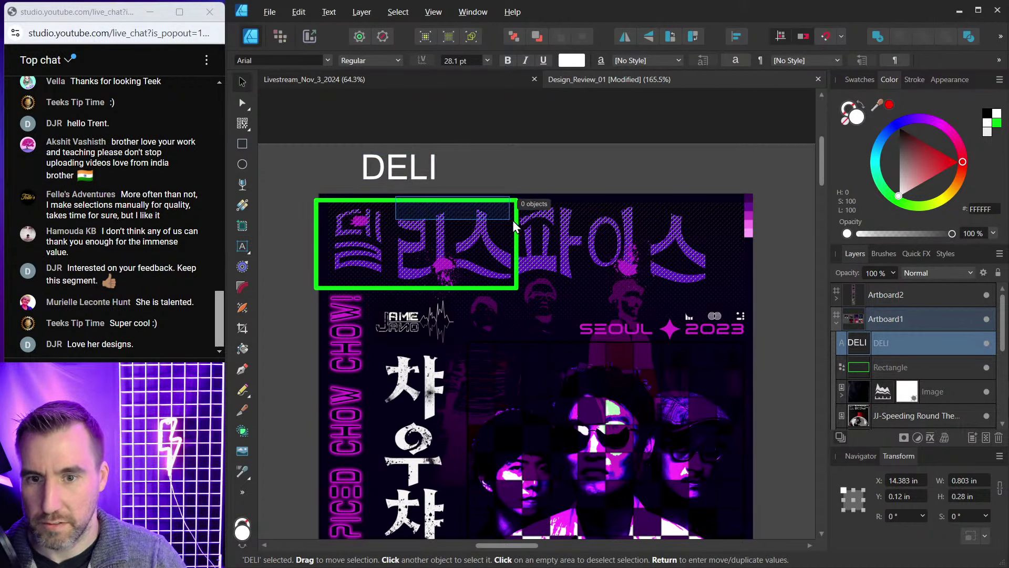
Duplicate the green rectangle so the copy frames the last three Korean title characters.
click(469, 201)
click(442, 200)
drag(443, 200, 639, 201)
Copy the DELI label above the second rectangle and change its text to SPICE.
click(400, 158)
drag(400, 157, 610, 166)
key(ctrl+z)
double_click(610, 166)
text(SPICE)
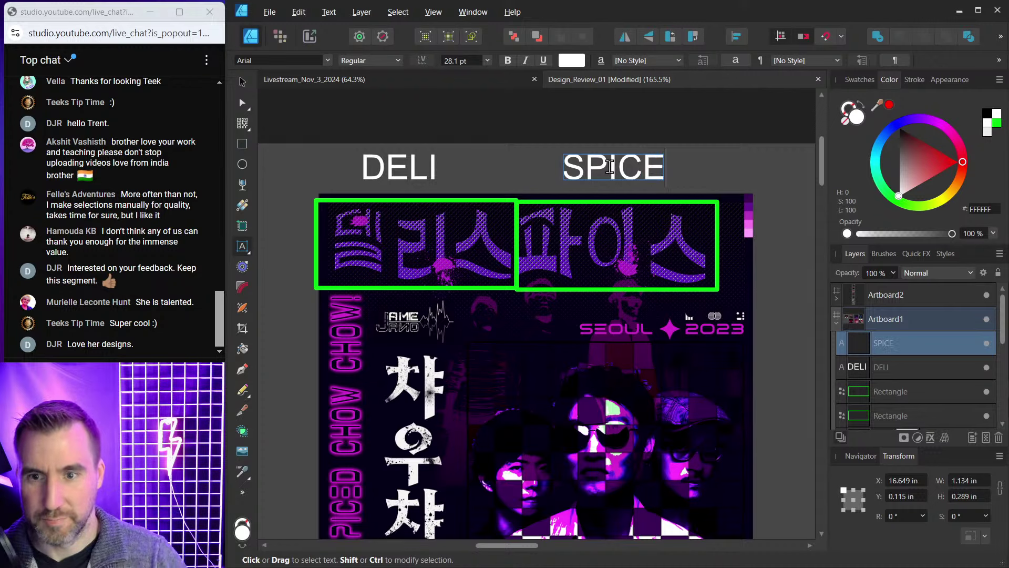
click(241, 81)
Copy a green rectangle onto the upper two vertical white characters and resize it to about 0.93 by 1.52 in.
scroll(453, 146, down, 1)
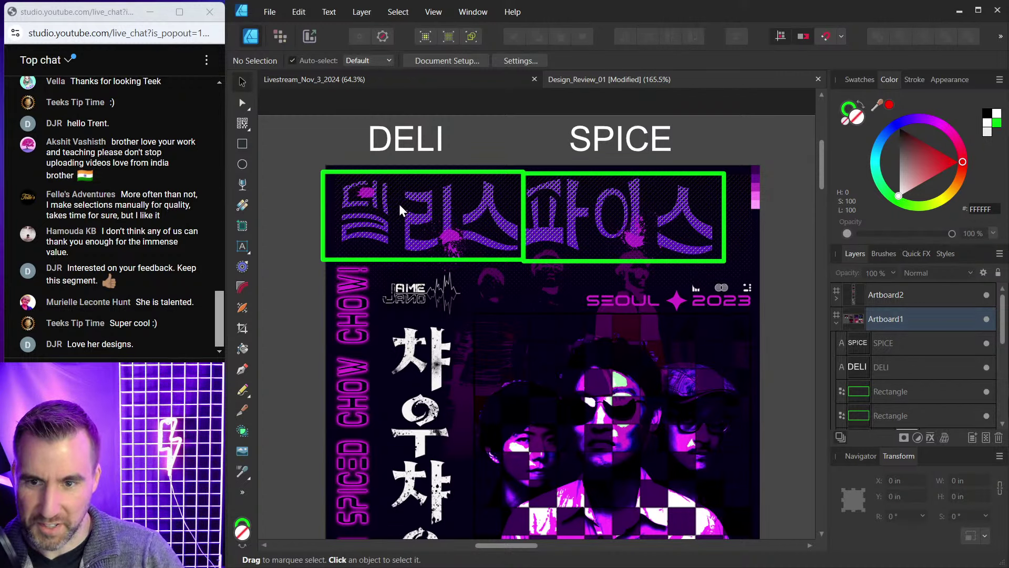
scroll(509, 260, down, 1)
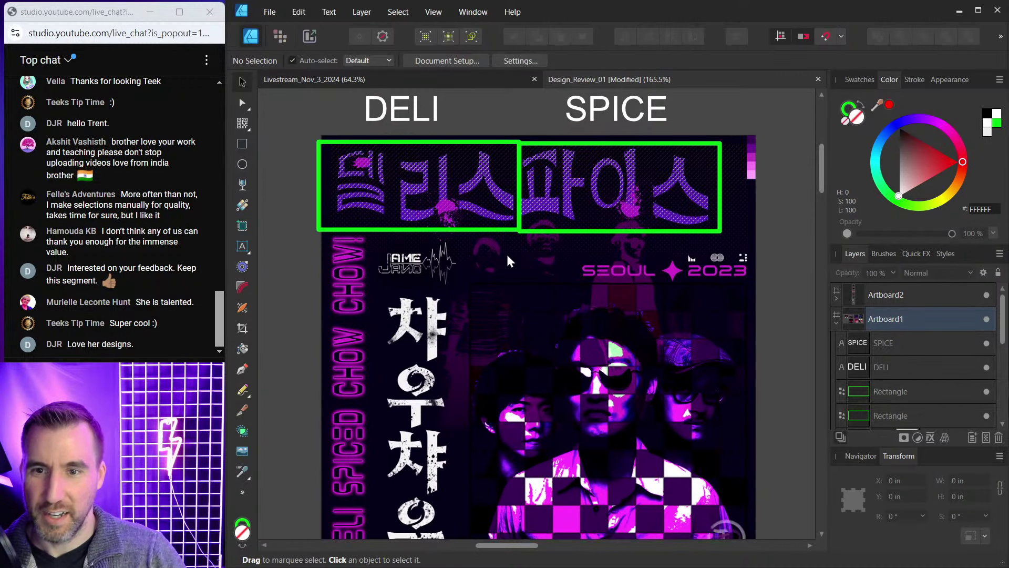
click(473, 150)
click(466, 141)
drag(466, 141, 526, 295)
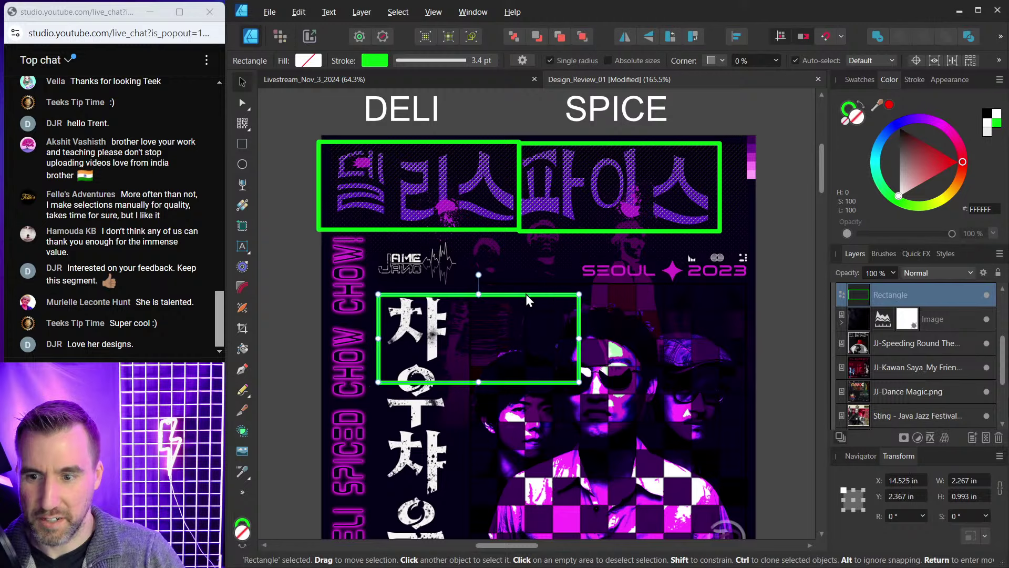
drag(579, 338, 461, 338)
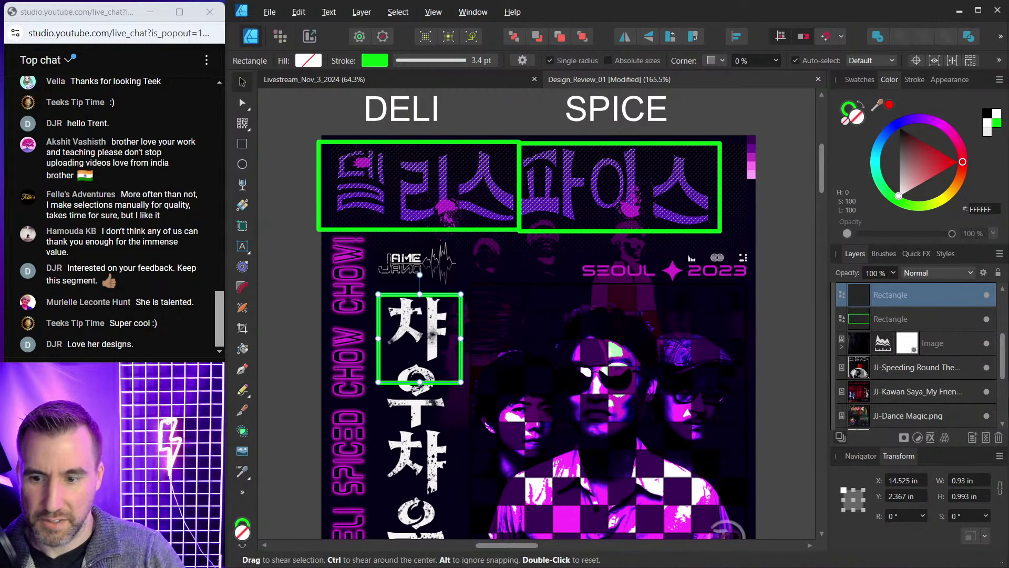
drag(420, 382, 419, 431)
Copy the DELI label beside the framed vertical characters and change its text to CHOW.
click(402, 106)
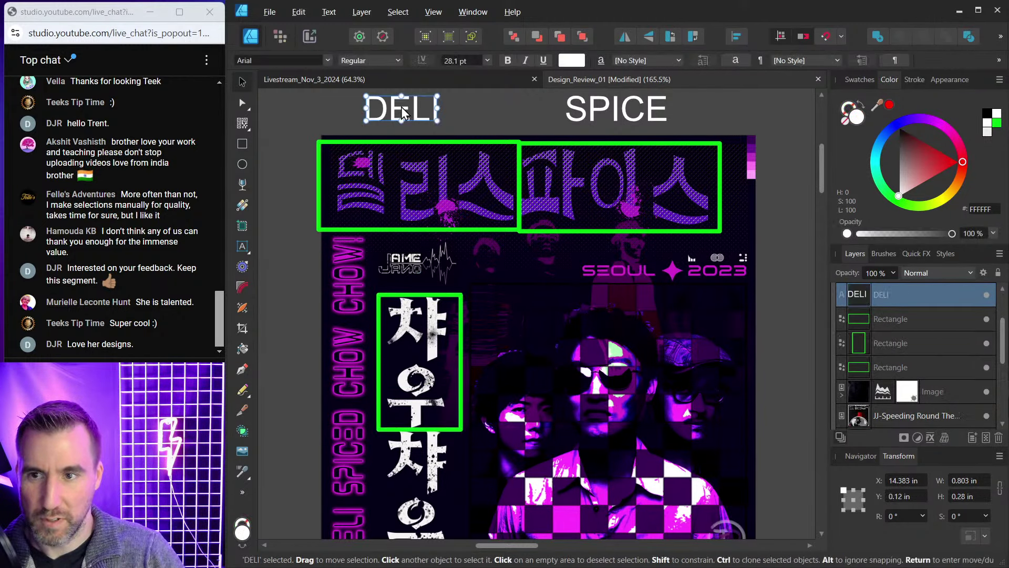
mouse_move(402, 106)
mouse_down()
mouse_move(509, 314)
mouse_move(506, 338)
mouse_up()
double_click(505, 339)
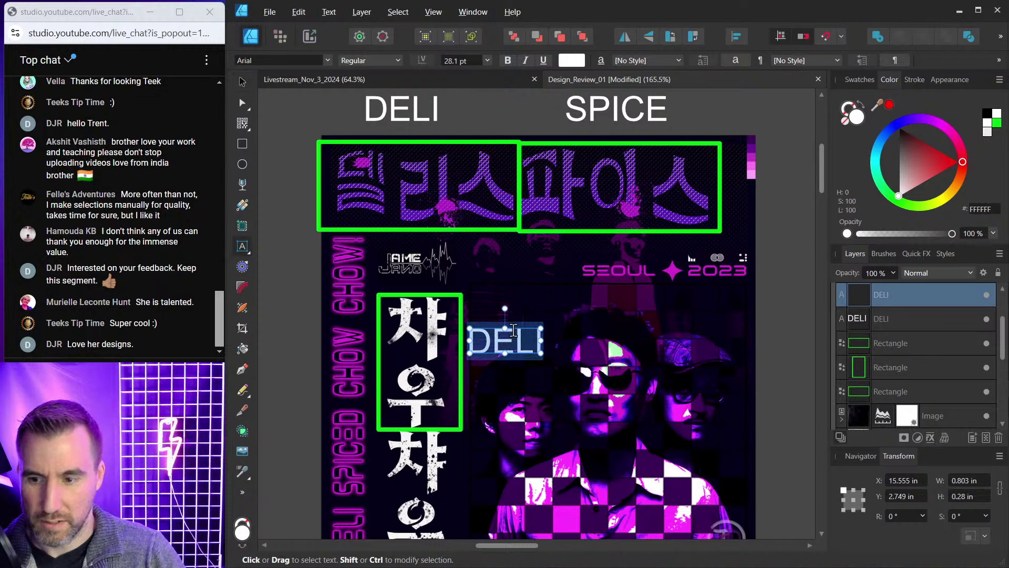
text(CHOW)
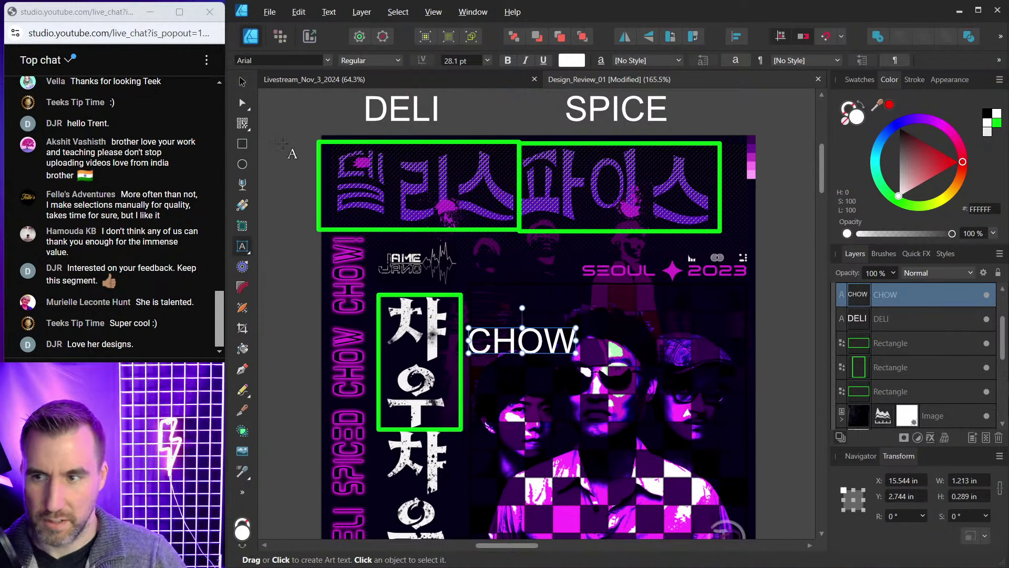
click(242, 81)
Duplicate the vertical green rectangle and the CHOW label down to the lower two white characters.
click(545, 284)
scroll(552, 236, down, 2)
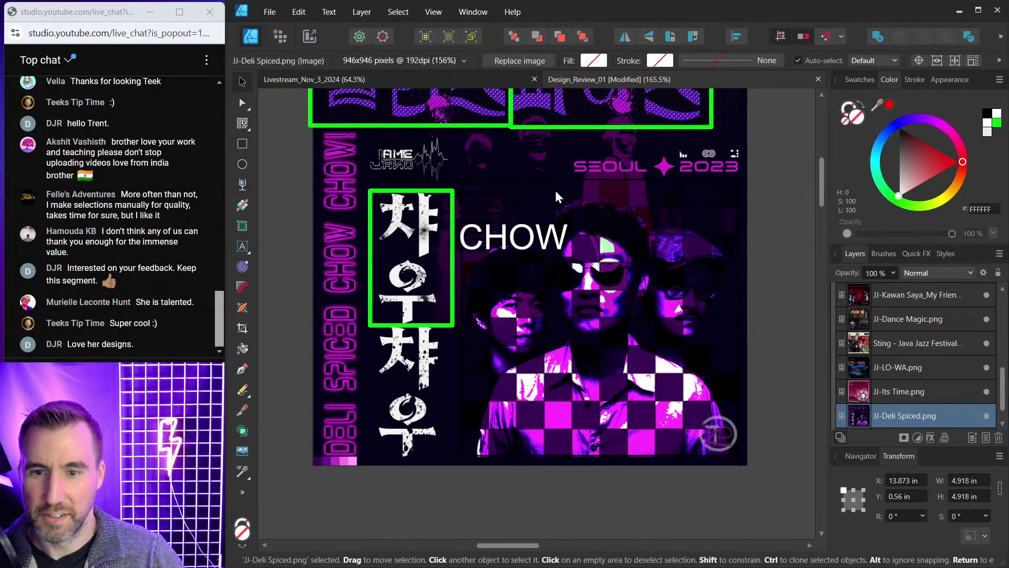
click(454, 223)
mouse_move(455, 222)
mouse_down()
mouse_move(455, 353)
mouse_move(454, 342)
mouse_up()
click(546, 241)
drag(547, 242, 547, 367)
click(654, 199)
Group the DELI and SPICE labels with their two title rectangles and hide the group.
scroll(640, 223, down, 1)
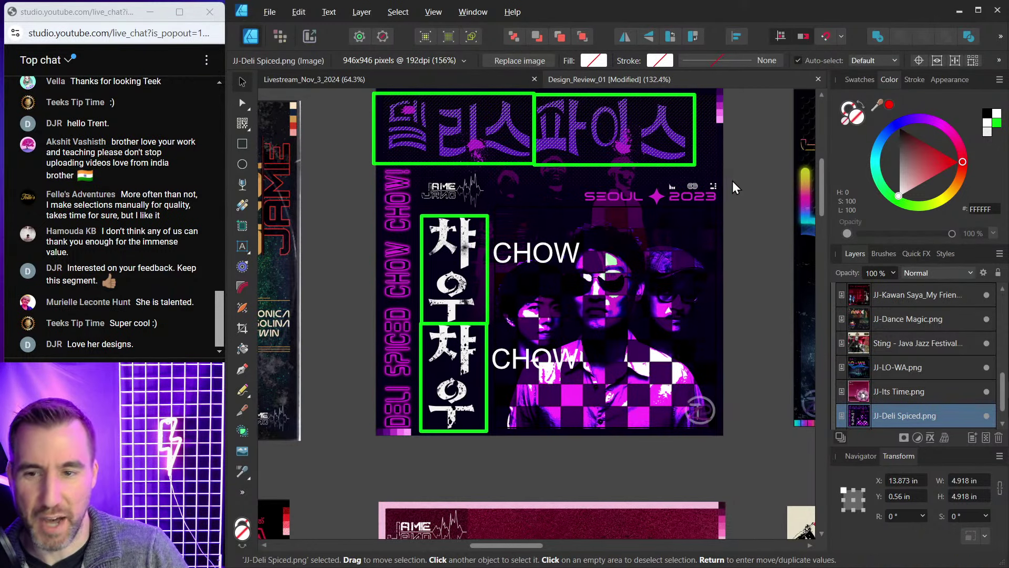
drag(733, 181, 708, 220)
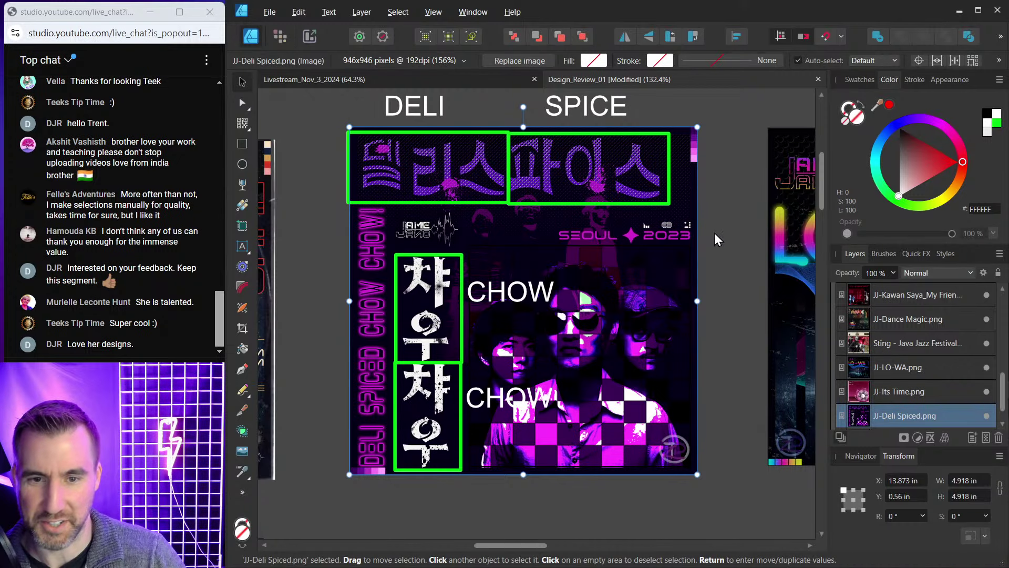
click(731, 223)
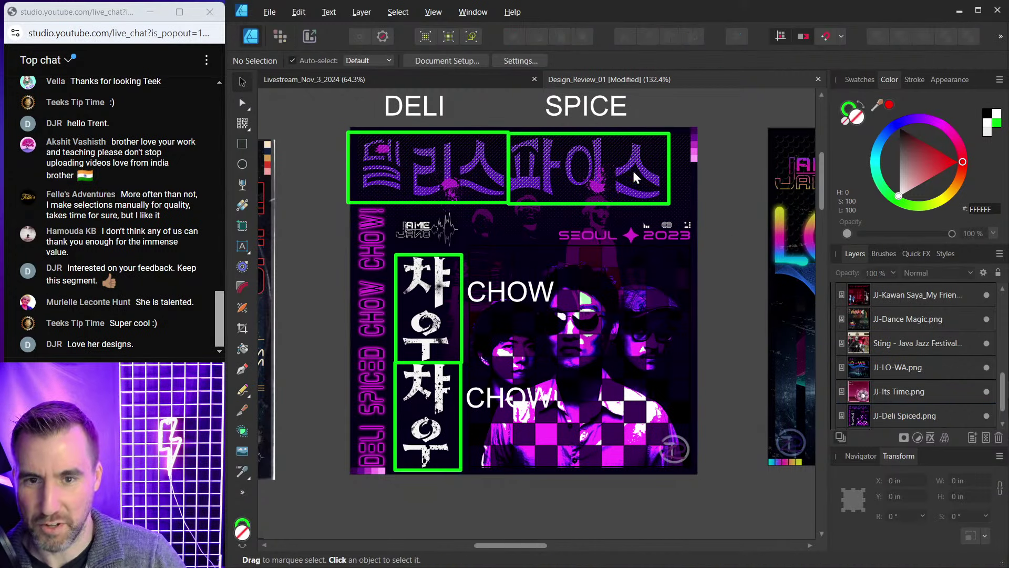
scroll(752, 163, right, 1)
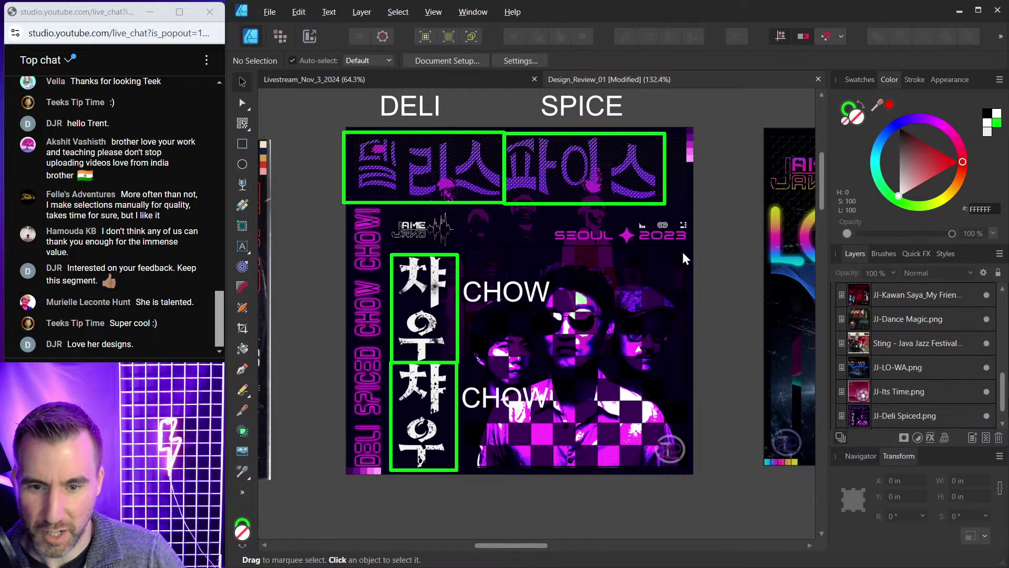
drag(702, 112, 658, 200)
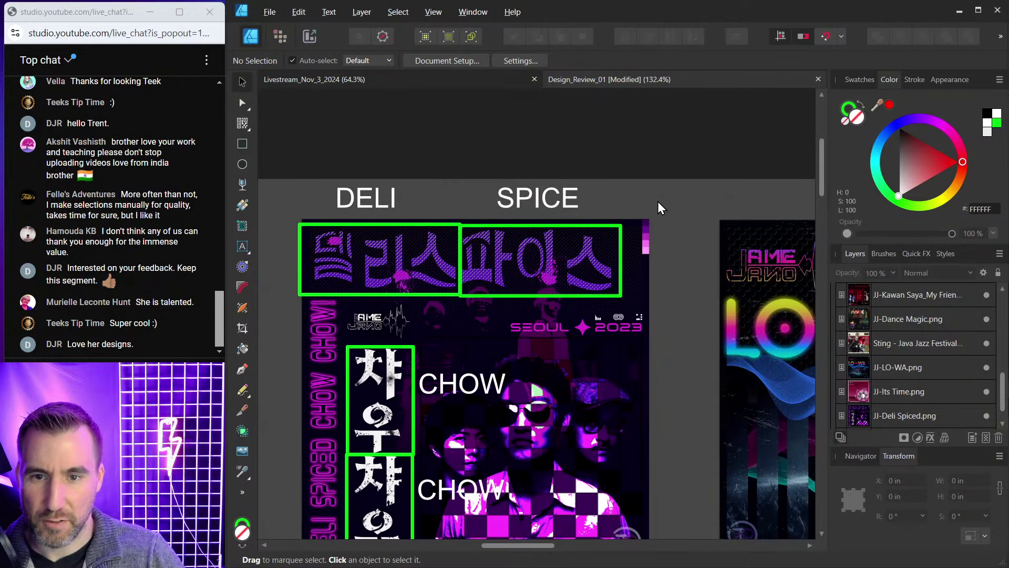
click(522, 223)
double_click(450, 226)
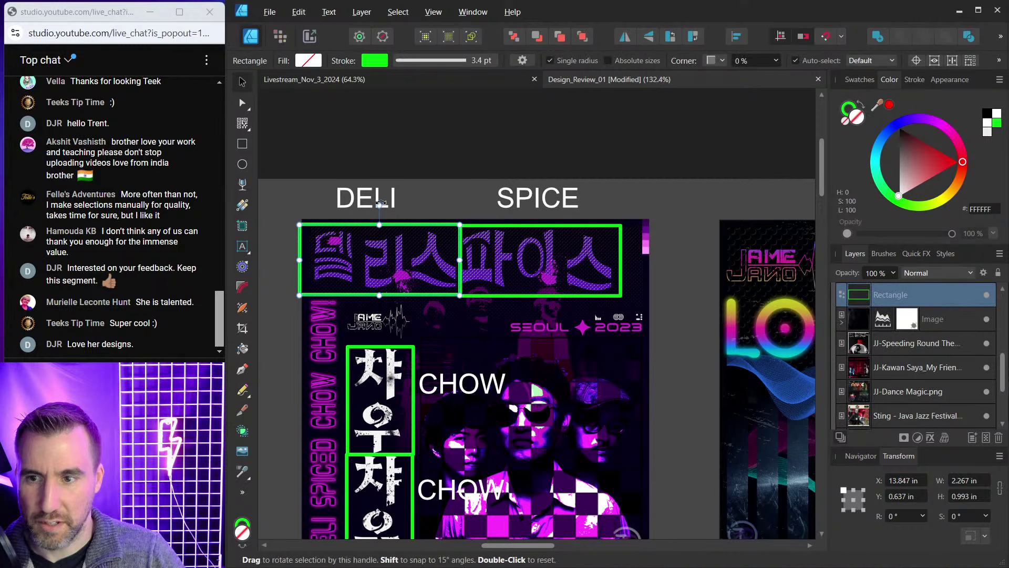
shift+click(371, 195)
shift+click(507, 200)
shift+click(522, 225)
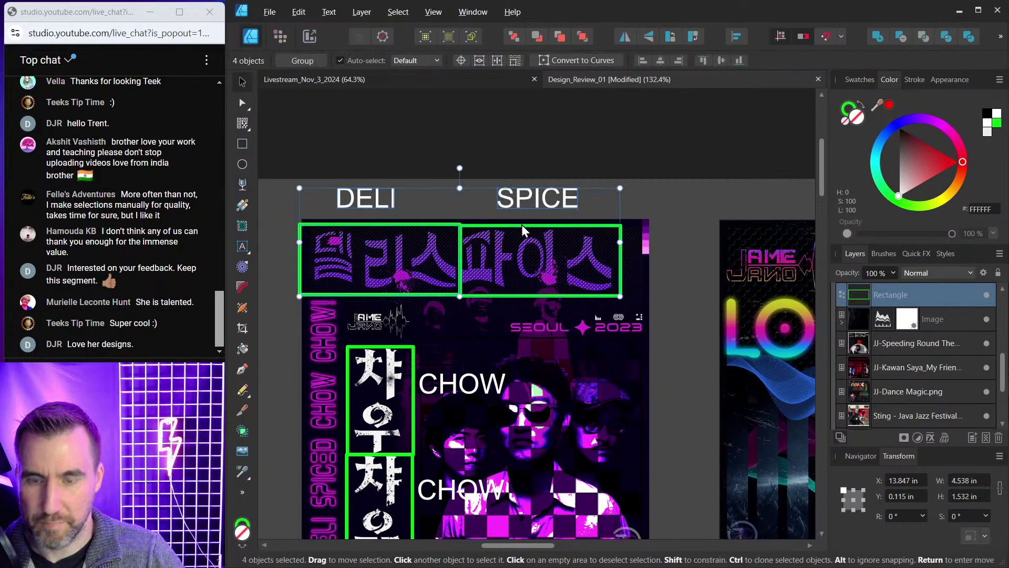
key(ctrl+g)
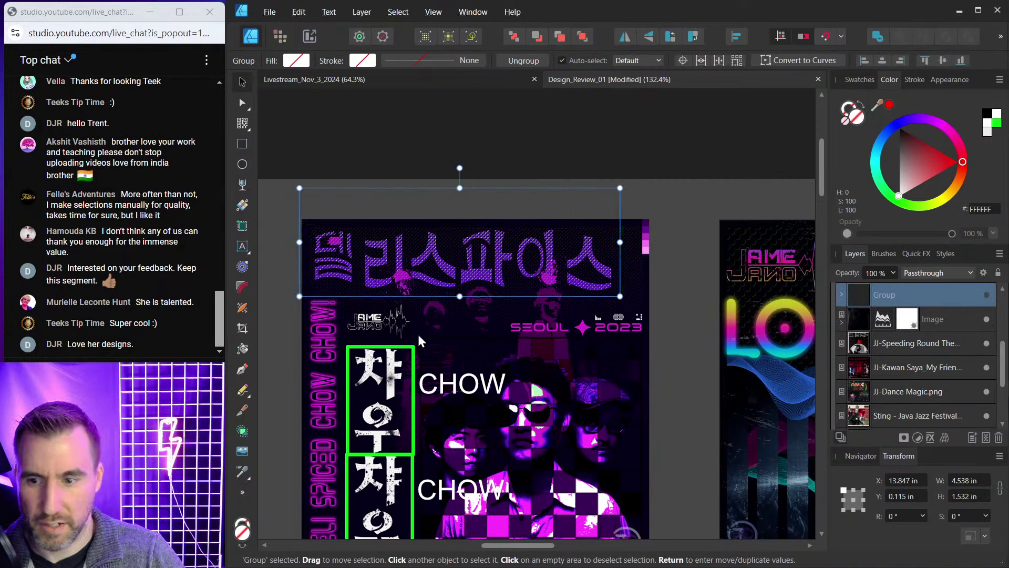
click(480, 333)
Group both CHOW labels with their two vertical rectangles and hide the group.
scroll(705, 352, down, 2)
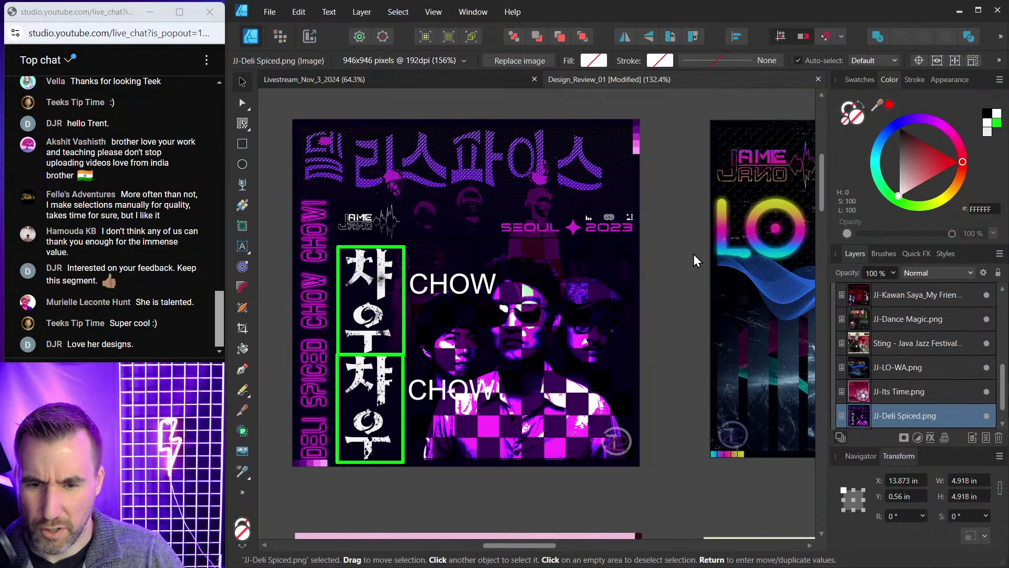
scroll(502, 223, down, 1)
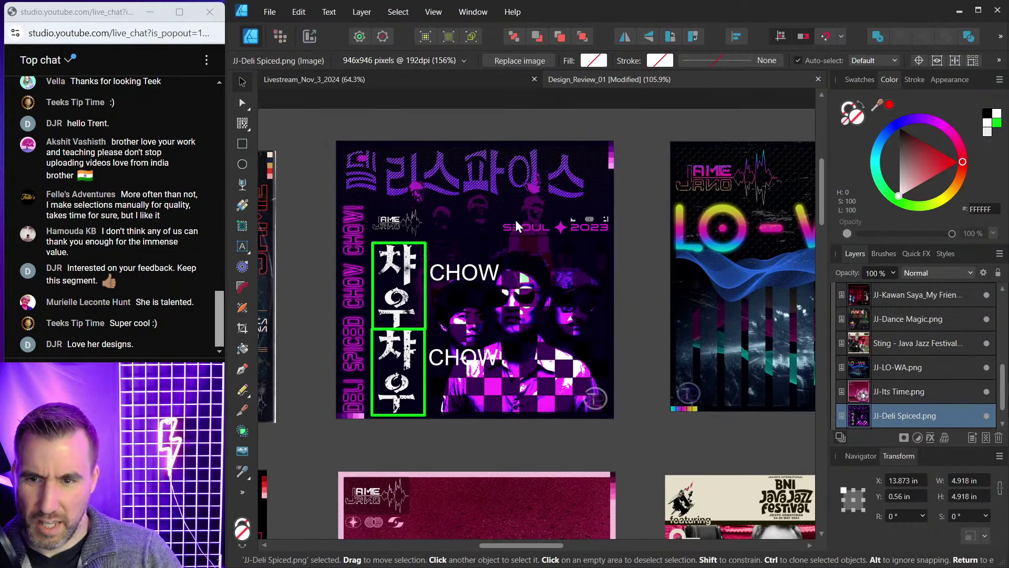
scroll(515, 220, up, 4)
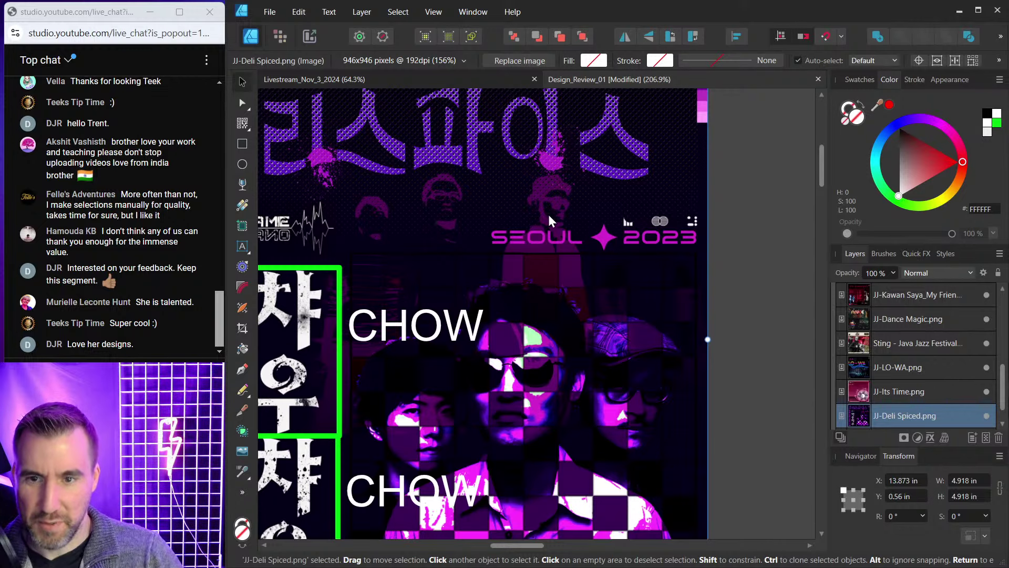
scroll(485, 235, down, 4)
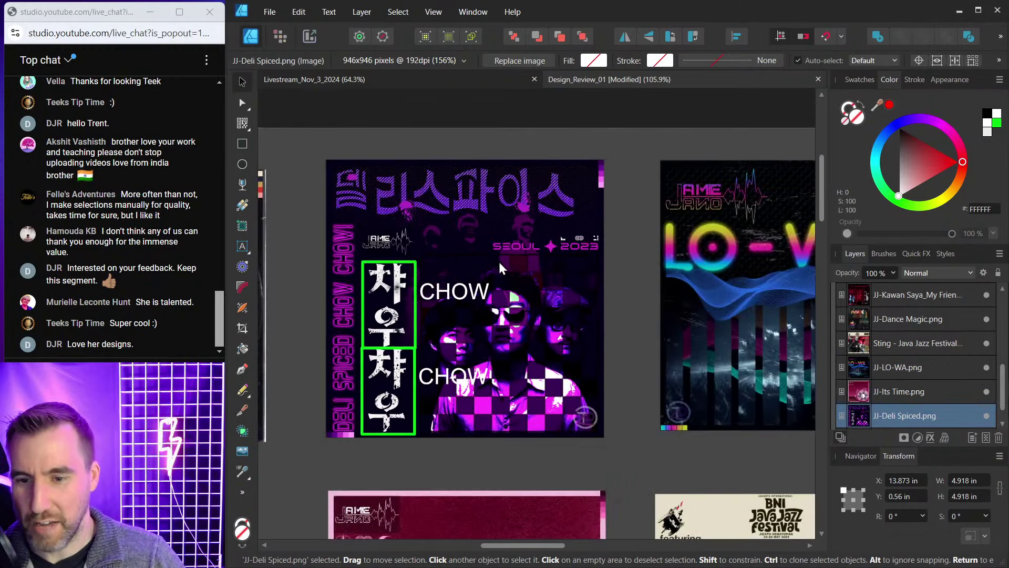
click(445, 293)
shift+click(415, 269)
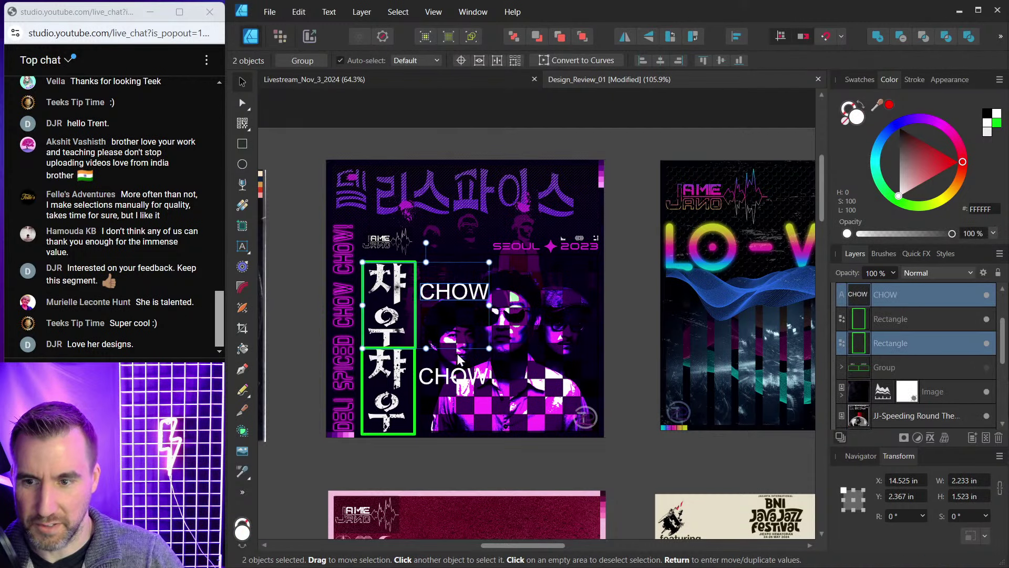
shift+click(462, 376)
shift+click(411, 357)
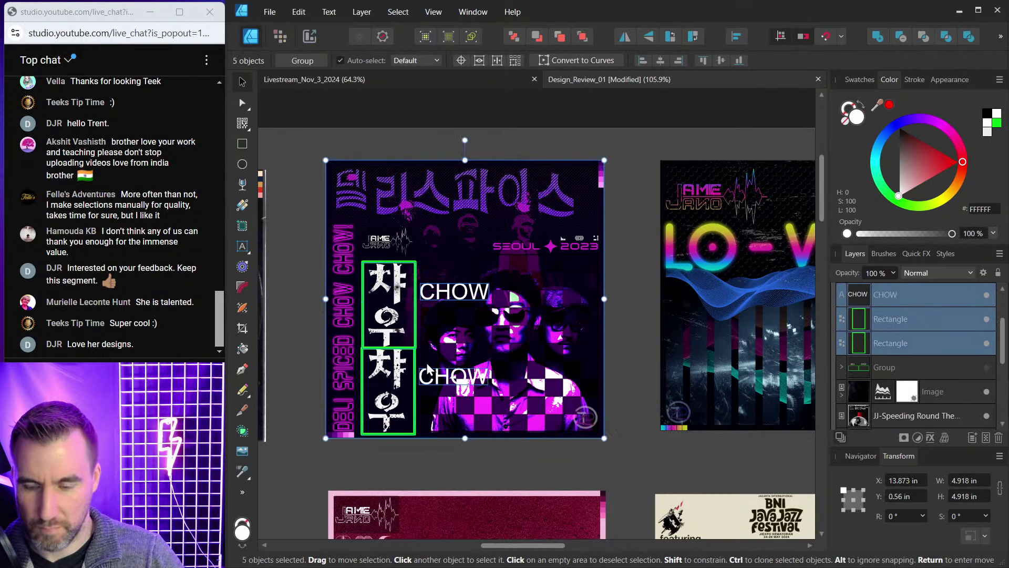
click(428, 370)
shift+click(416, 359)
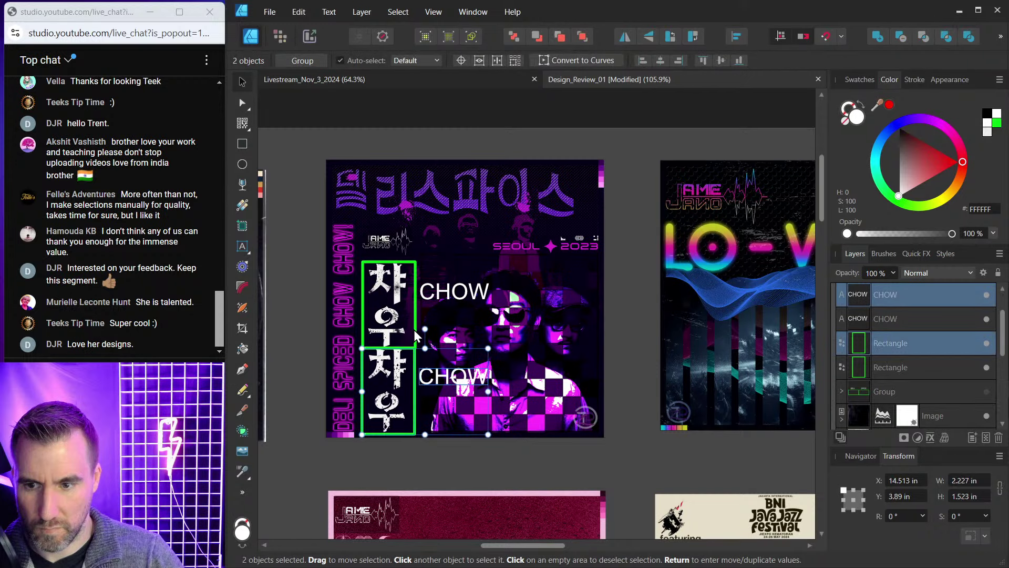
shift+click(415, 330)
shift+click(441, 295)
key(ctrl+g)
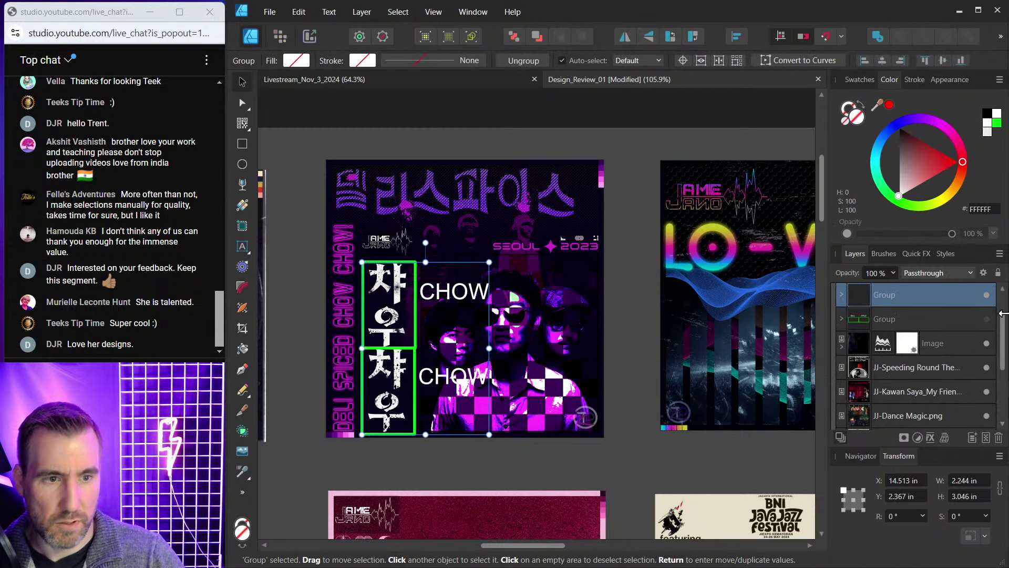
click(987, 294)
click(630, 270)
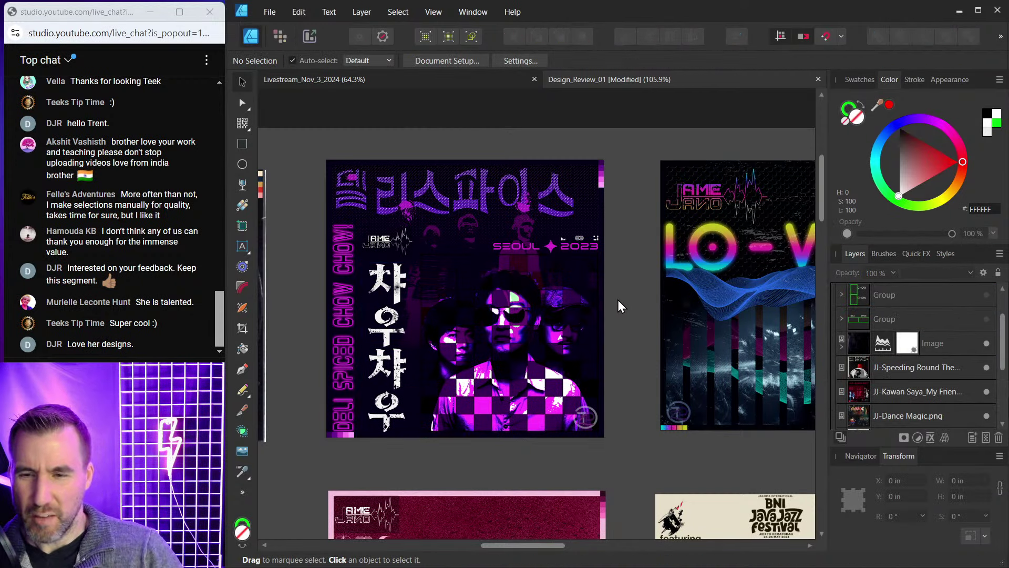
Move the JJ-Deli Spiced poster outside the artboard, above its upper edge, and return it to its place in the upper row.
scroll(620, 302, up, 4)
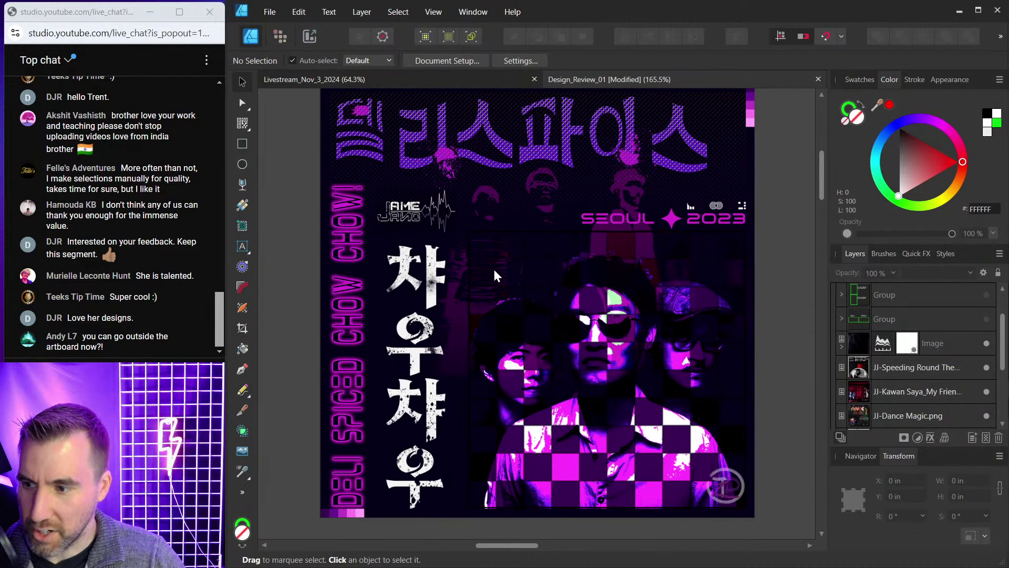
scroll(492, 267, down, 5)
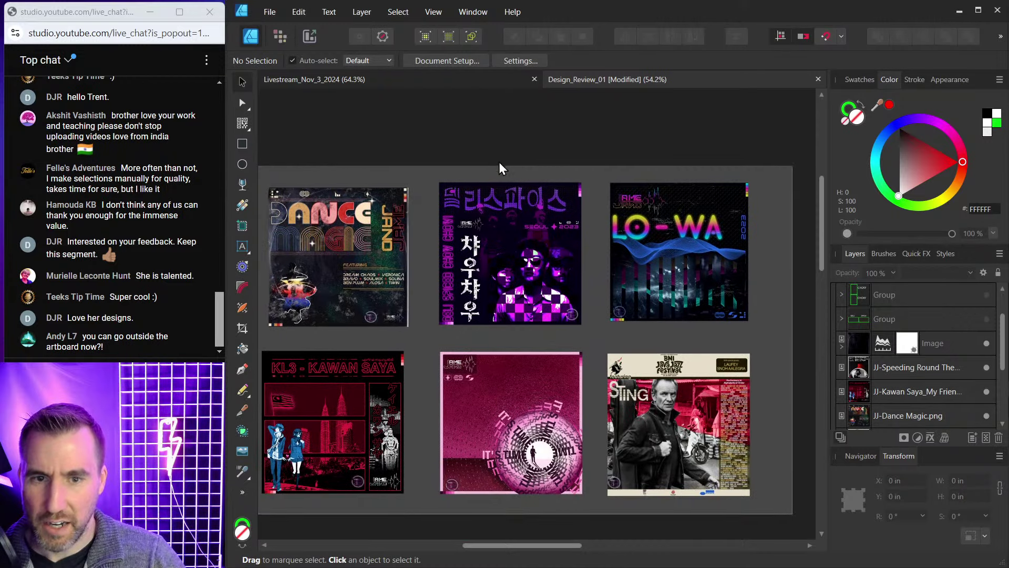
scroll(500, 173, down, 2)
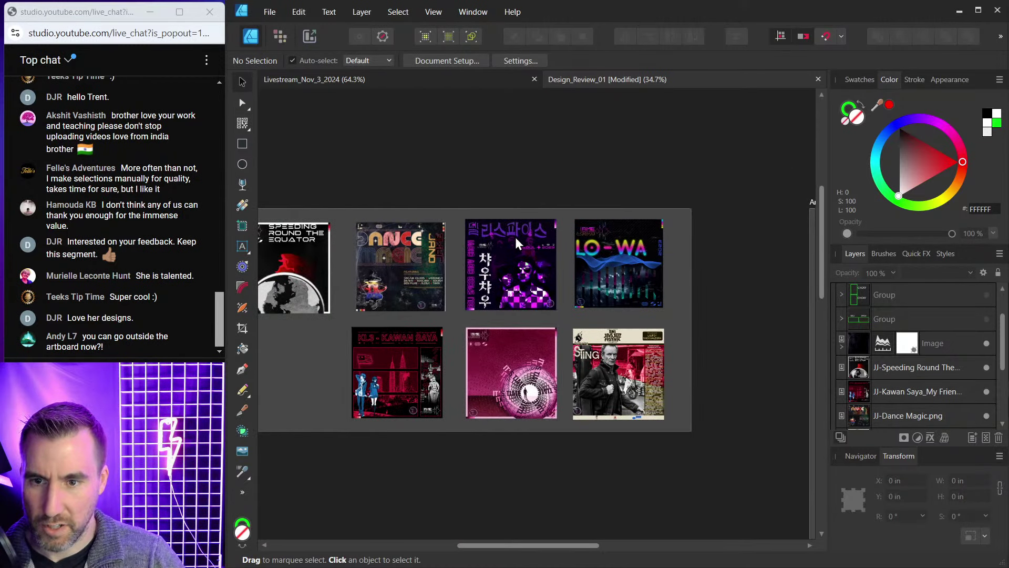
drag(517, 259, 513, 135)
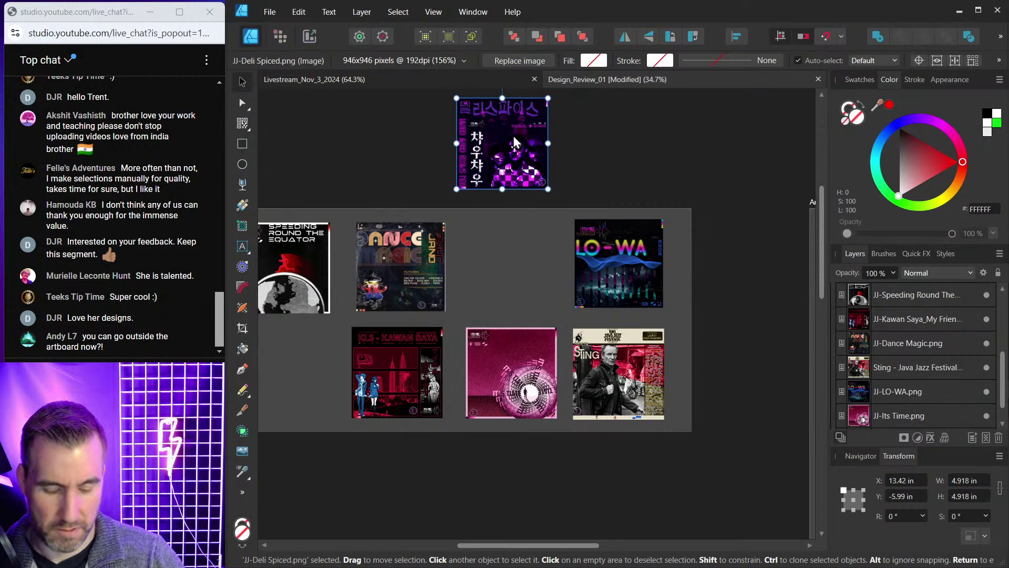
drag(514, 136, 518, 240)
click(524, 160)
click(441, 171)
Examine the LO-WA poster up close.
scroll(505, 179, up, 5)
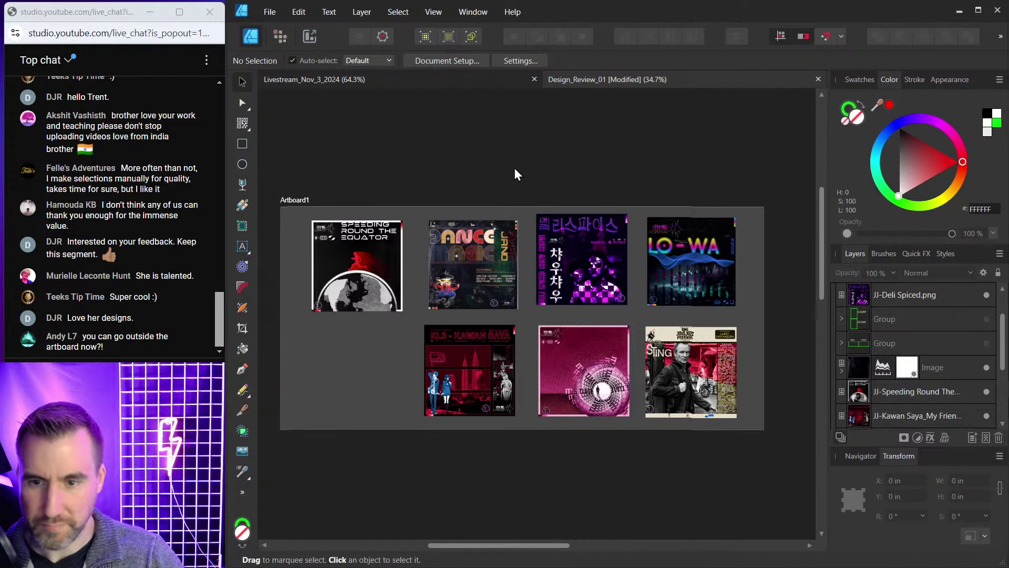
scroll(517, 202, up, 3)
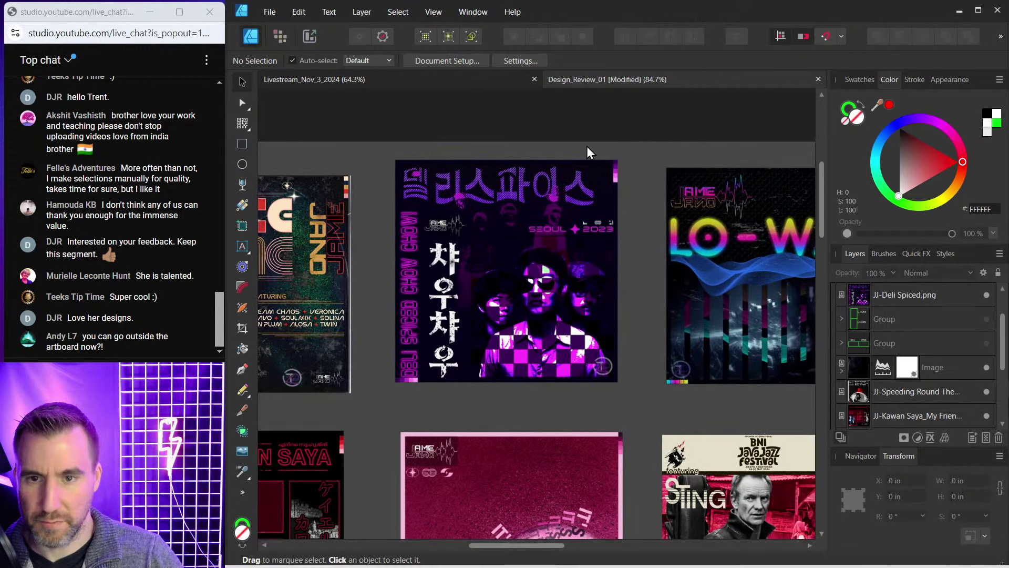
scroll(621, 113, right, 4)
scroll(592, 206, up, 2)
scroll(593, 206, up, 2)
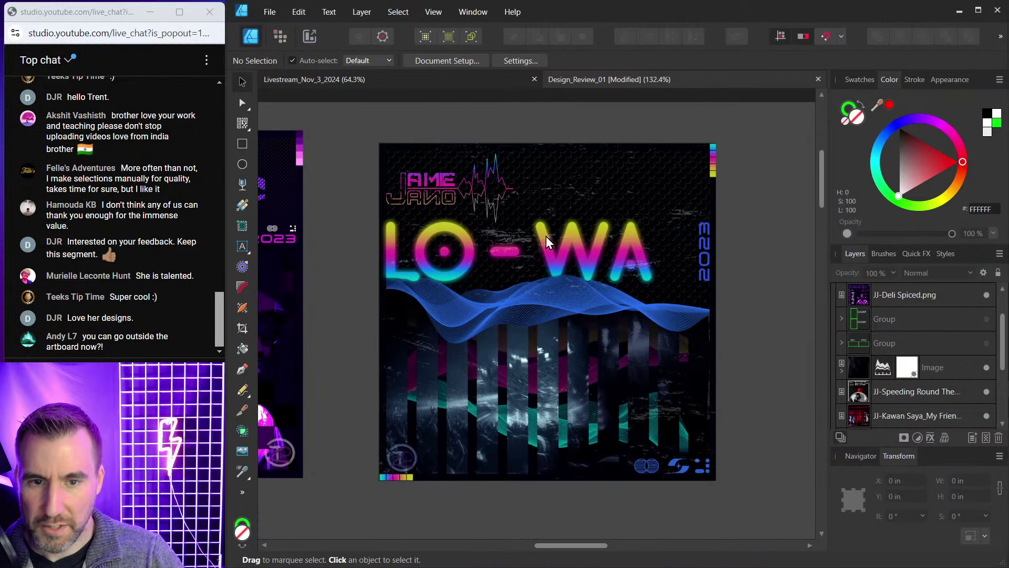
Save the document and select the KL3 - KAWAN SAYA poster for a closer look at its panels and Japanese lettering.
scroll(486, 269, down, 1)
scroll(486, 269, left, 1)
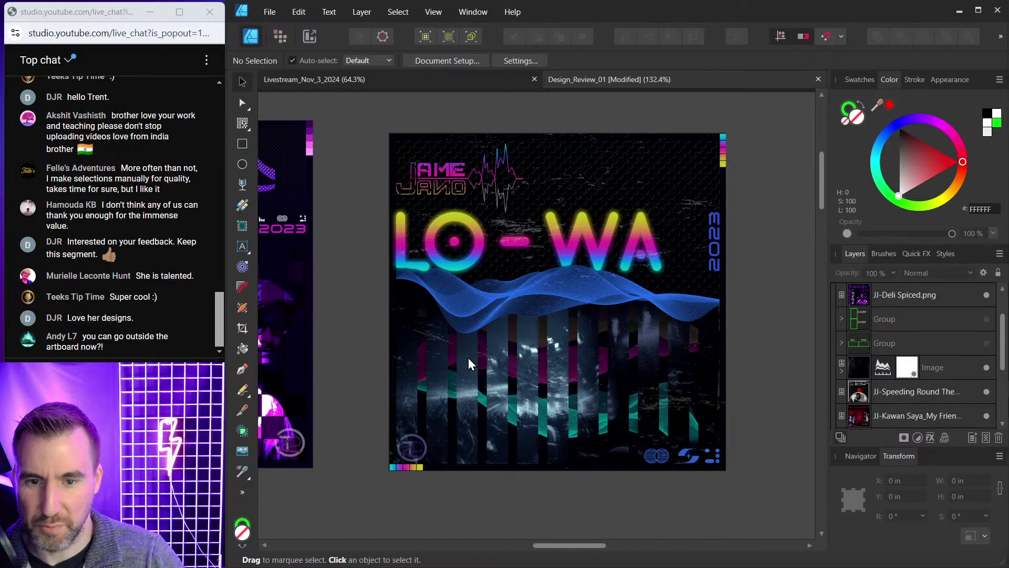
scroll(371, 350, down, 8)
scroll(371, 350, left, 10)
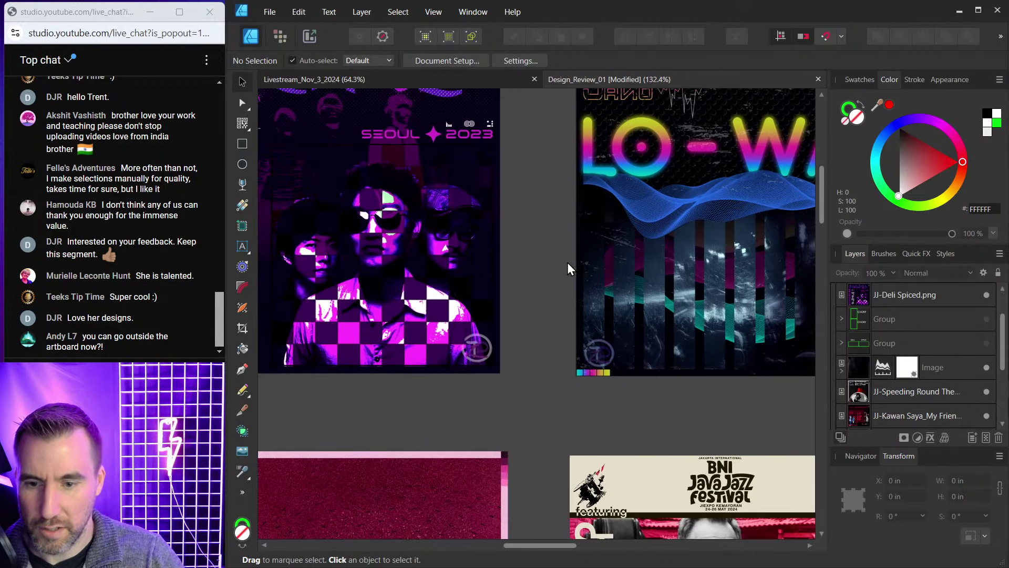
scroll(618, 188, left, 3)
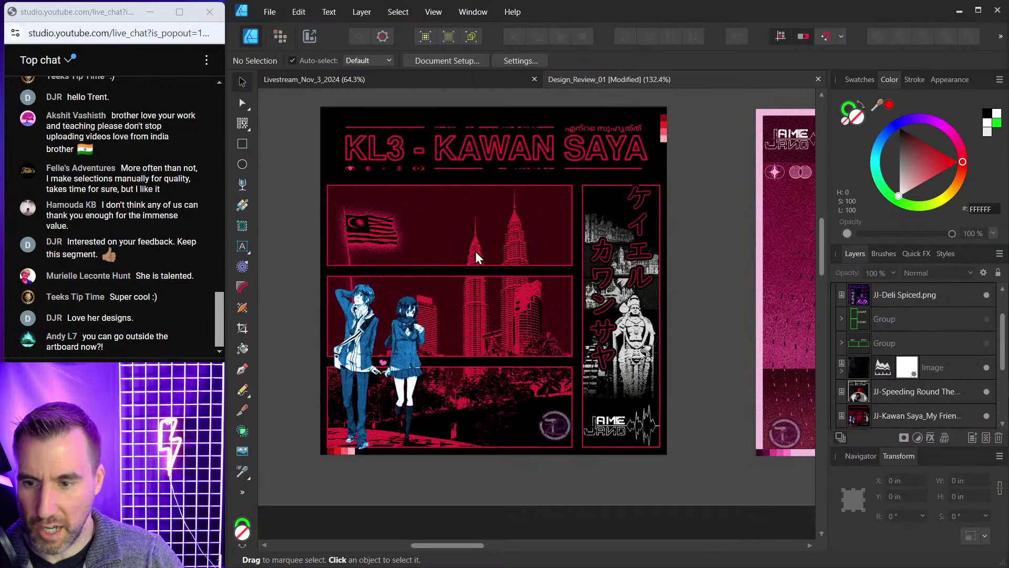
key(ctrl+s)
click(422, 304)
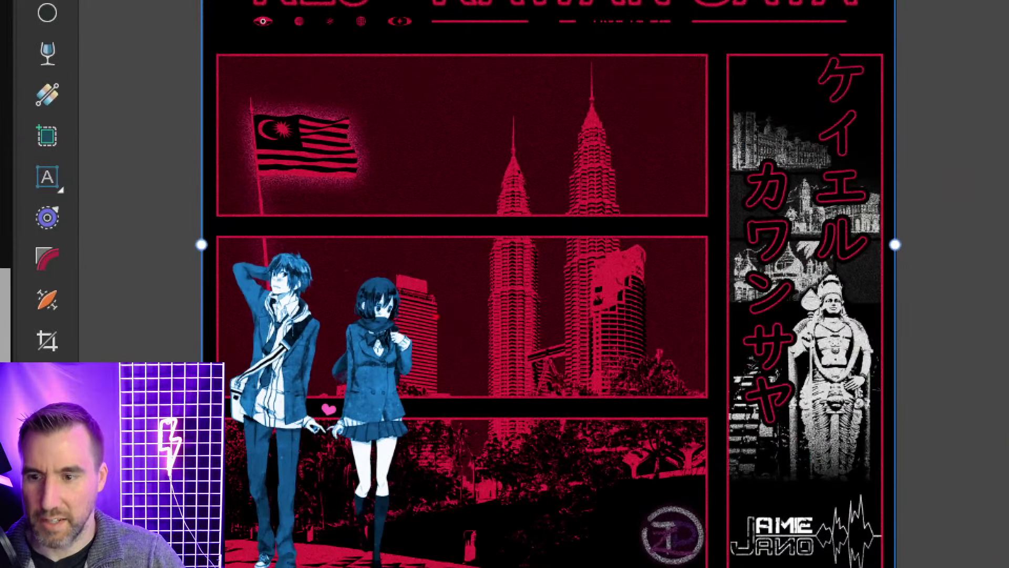
mouse_move(404, 255)
mouse_down()
mouse_move(219, 219)
mouse_move(540, 442)
mouse_move(493, 261)
mouse_move(402, 255)
mouse_up()
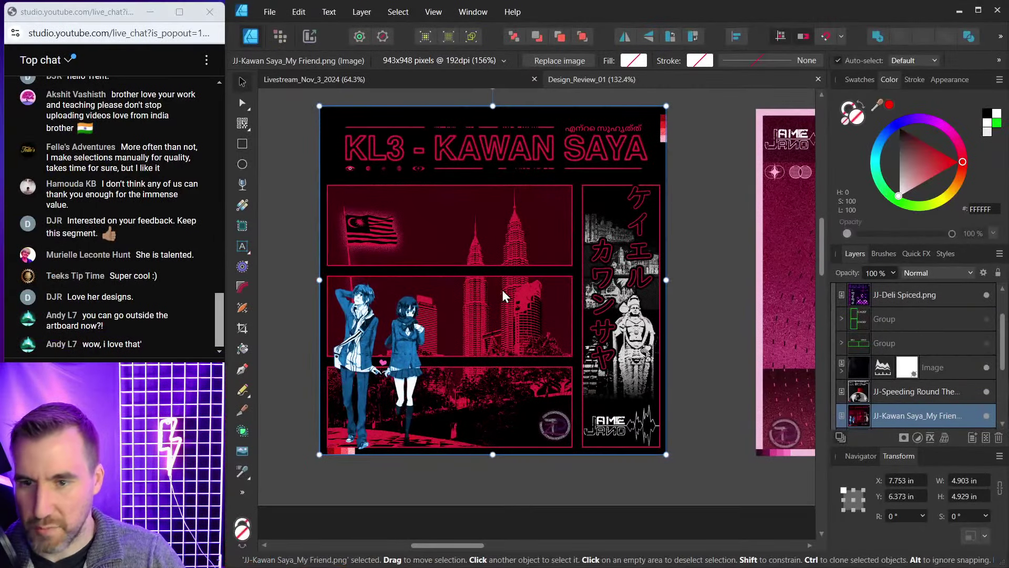
Move the KL3 - KAWAN SAYA poster outside the artboard, below its lower edge, and return it to its place in the lower row.
scroll(502, 289, down, 5)
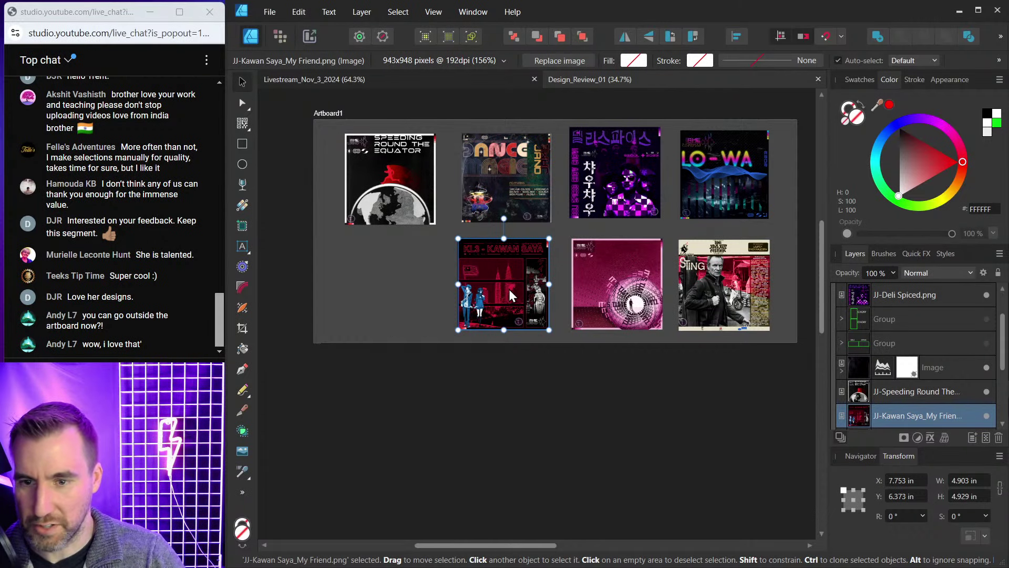
drag(509, 289, 538, 428)
scroll(623, 285, down, 4)
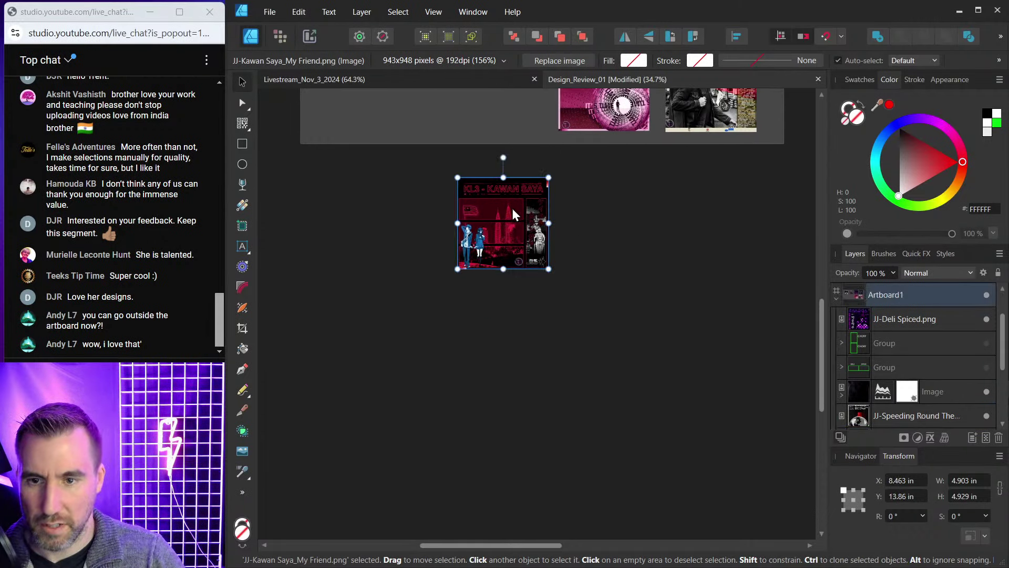
drag(512, 206, 500, 324)
click(597, 327)
scroll(586, 283, down, 3)
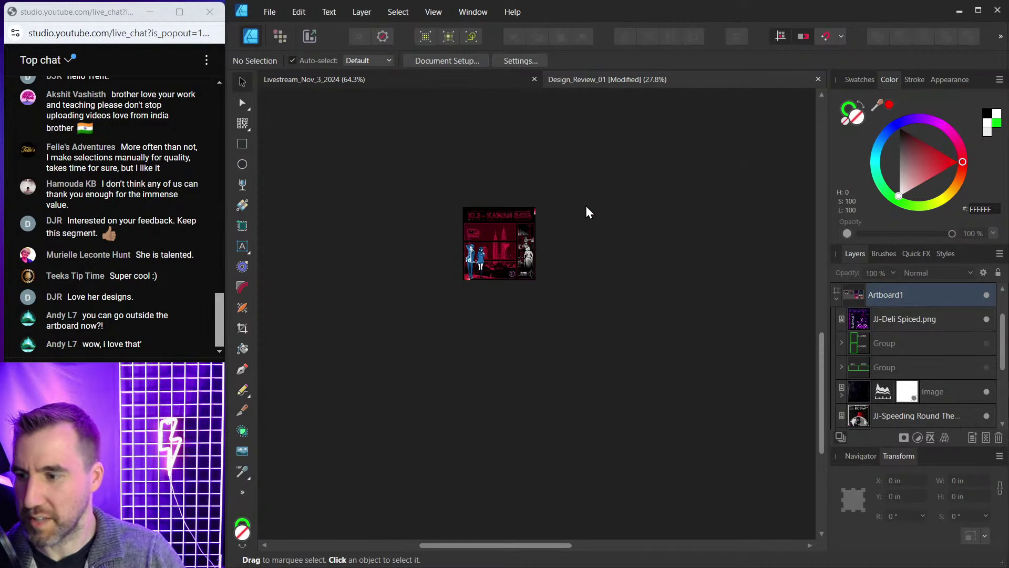
scroll(586, 207, up, 5)
drag(496, 405, 491, 204)
click(610, 292)
Examine the IT'S TIME poster up close, and switch to the Edge browser to search Google Images for "saul bass".
scroll(522, 305, up, 5)
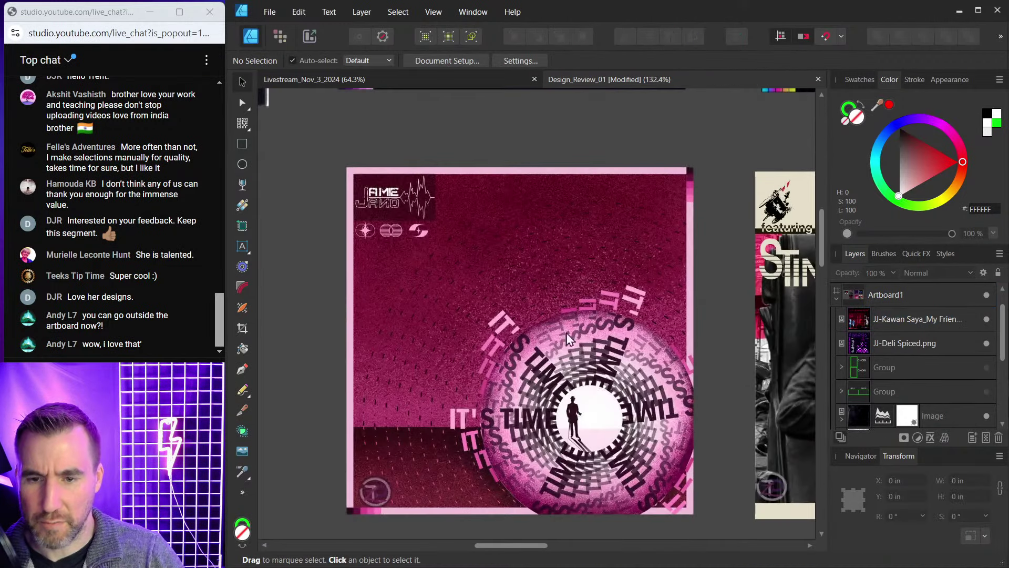
drag(568, 335, 533, 301)
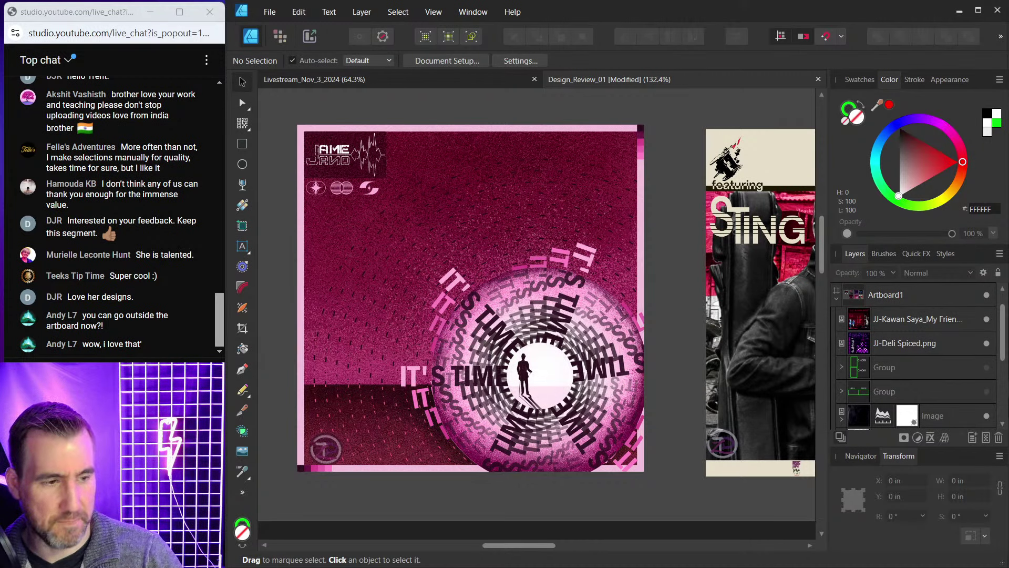
mouse_move(578, 562)
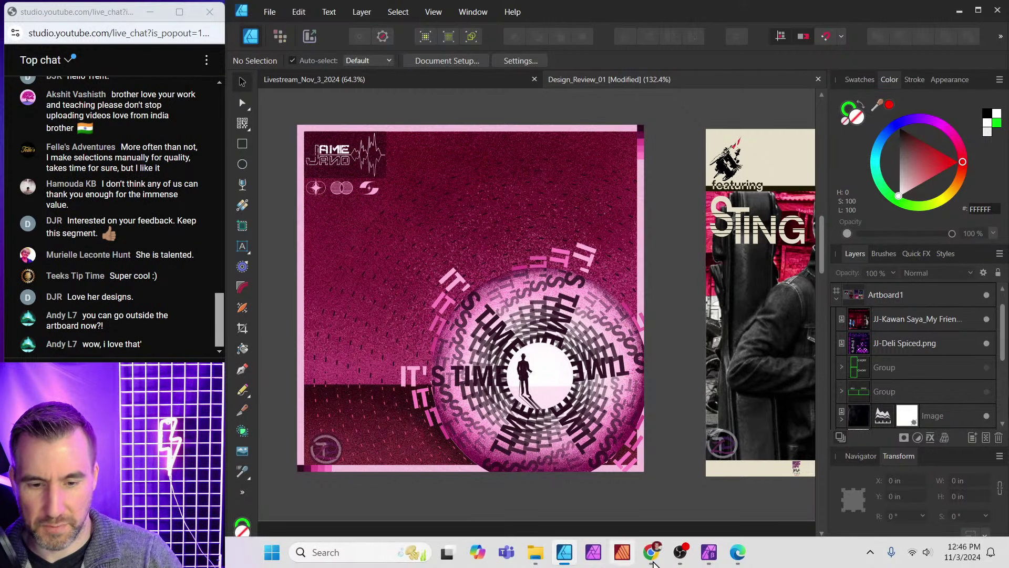
click(737, 553)
drag(475, 69, 349, 74)
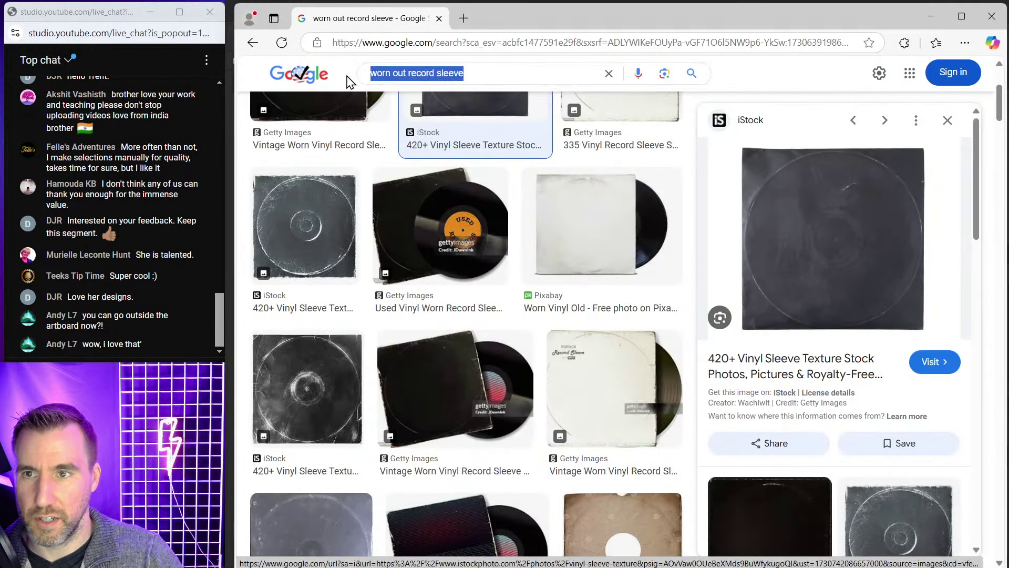
text(saul bass)
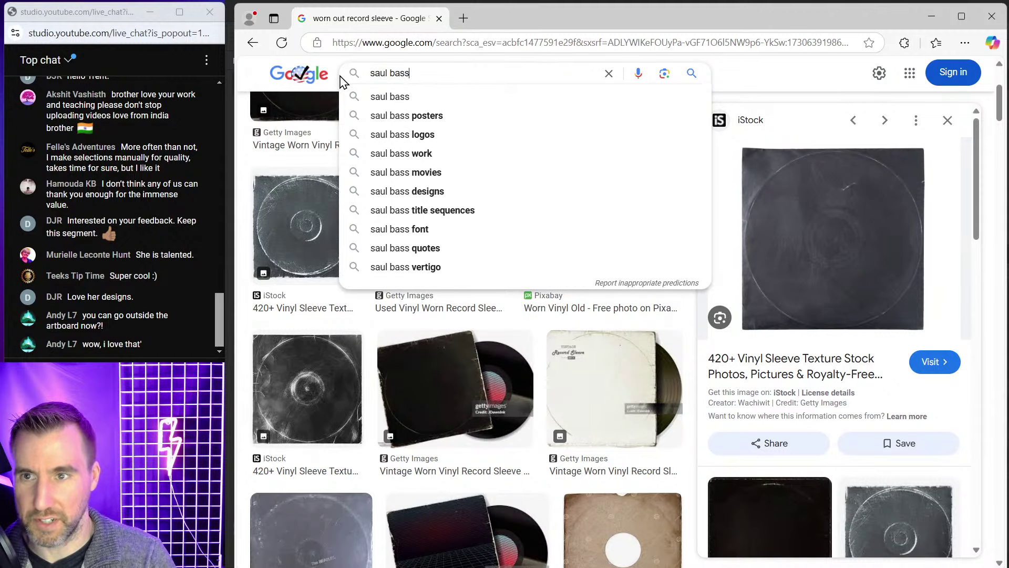
key(Return)
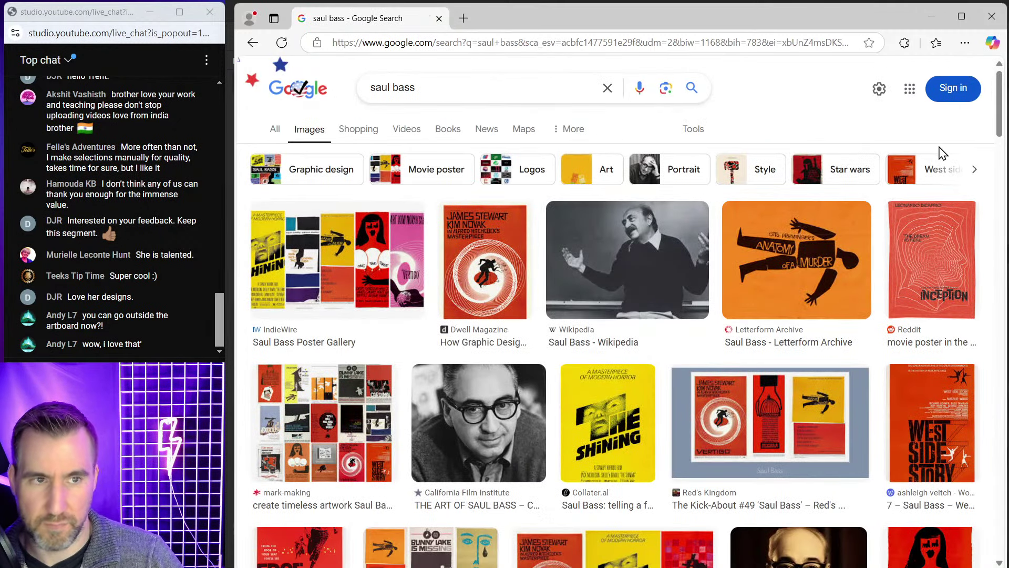
Capture a screenshot of the wide orange Vertigo poster among the image results and paste it into Design_Review_01 in Affinity Designer.
drag(995, 124, 1004, 259)
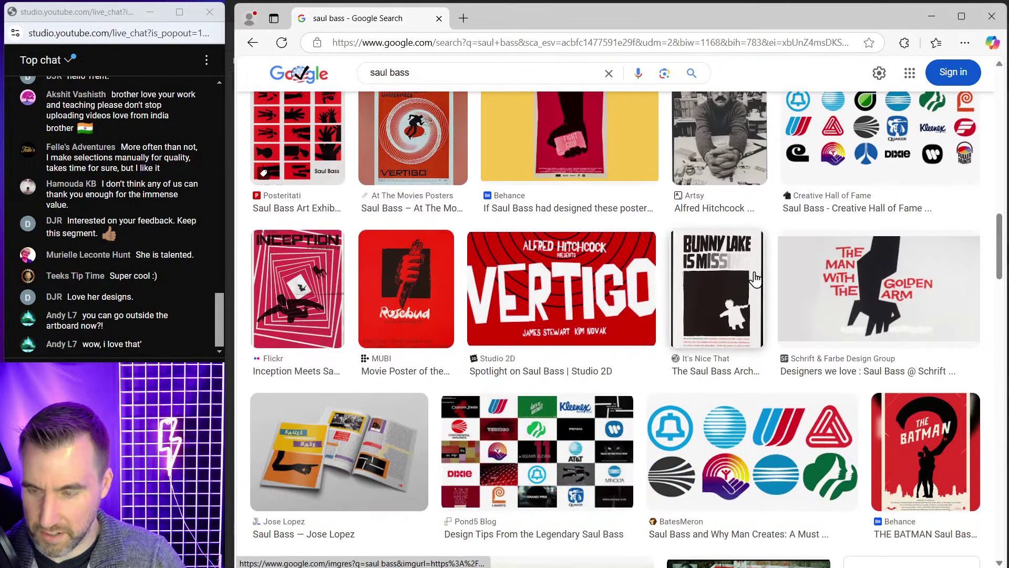
scroll(466, 209, down, 8)
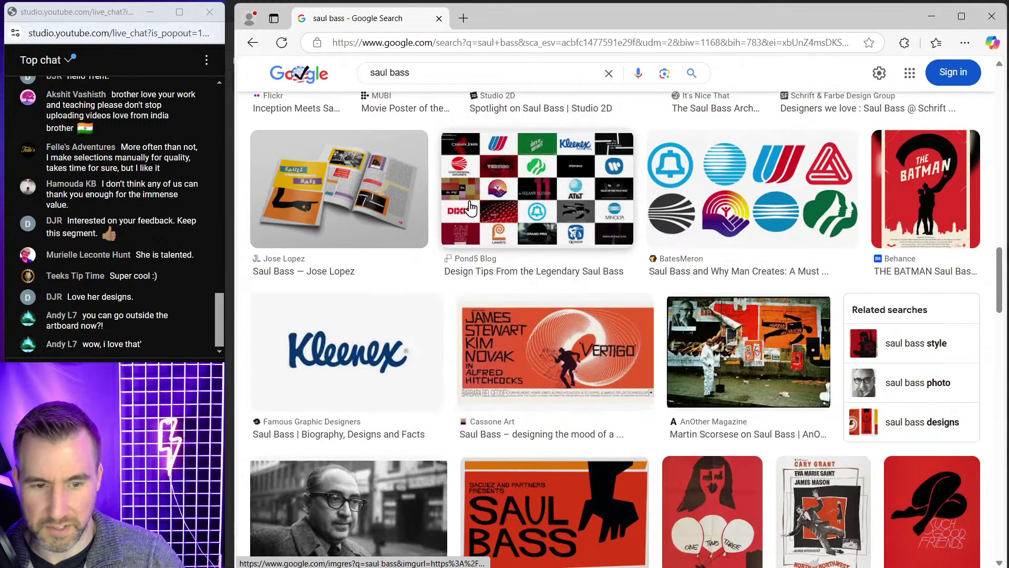
scroll(466, 209, up, 1)
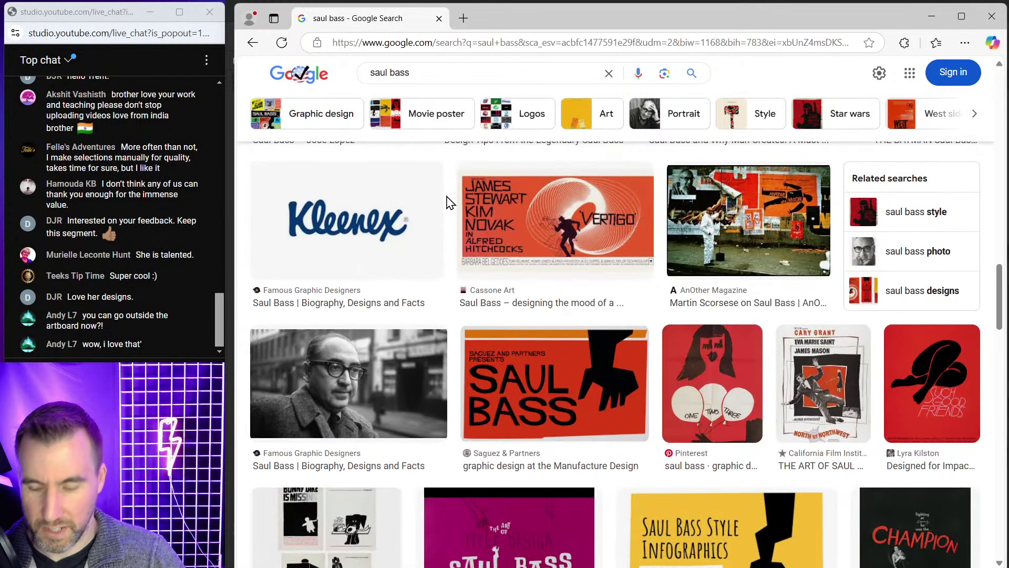
key(super+shift+s)
drag(459, 174, 661, 288)
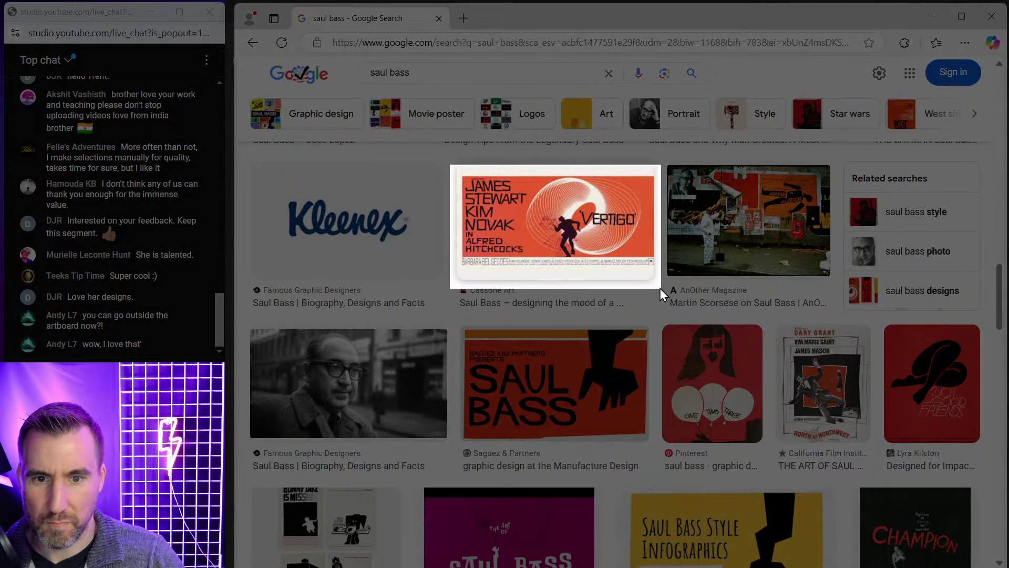
key(alt+Tab)
key(ctrl+v)
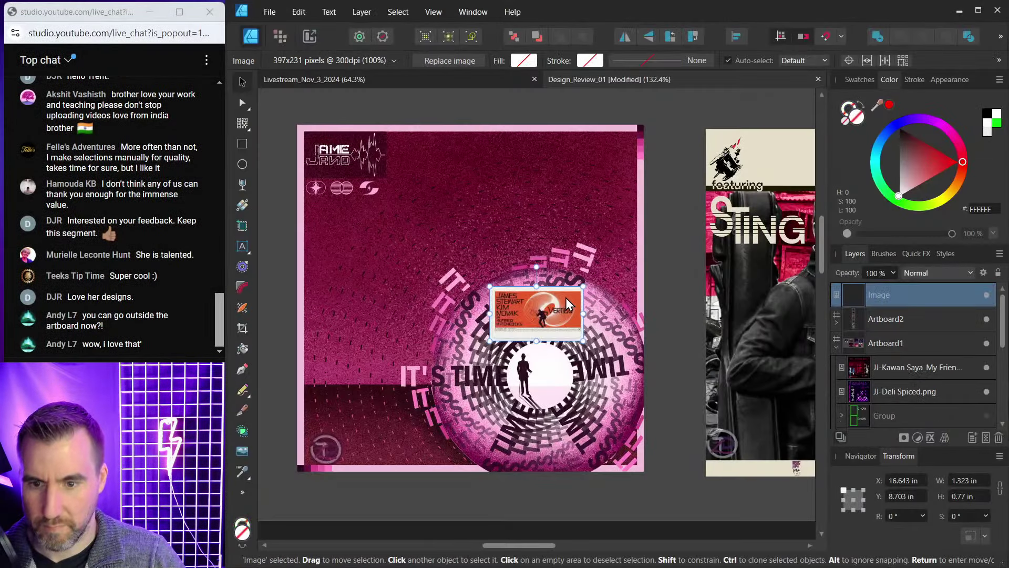
Enlarge the pasted Vertigo image to about 2.76 by 1.61 in and place it over the lower-left edge of the IT'S TIME poster.
drag(585, 283, 683, 229)
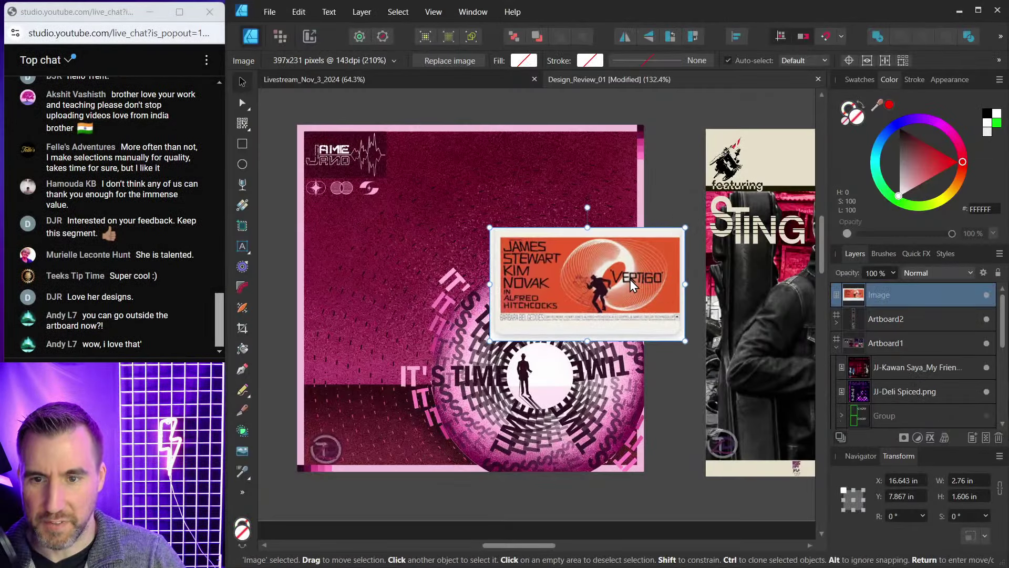
drag(630, 279, 424, 146)
scroll(560, 219, up, 1)
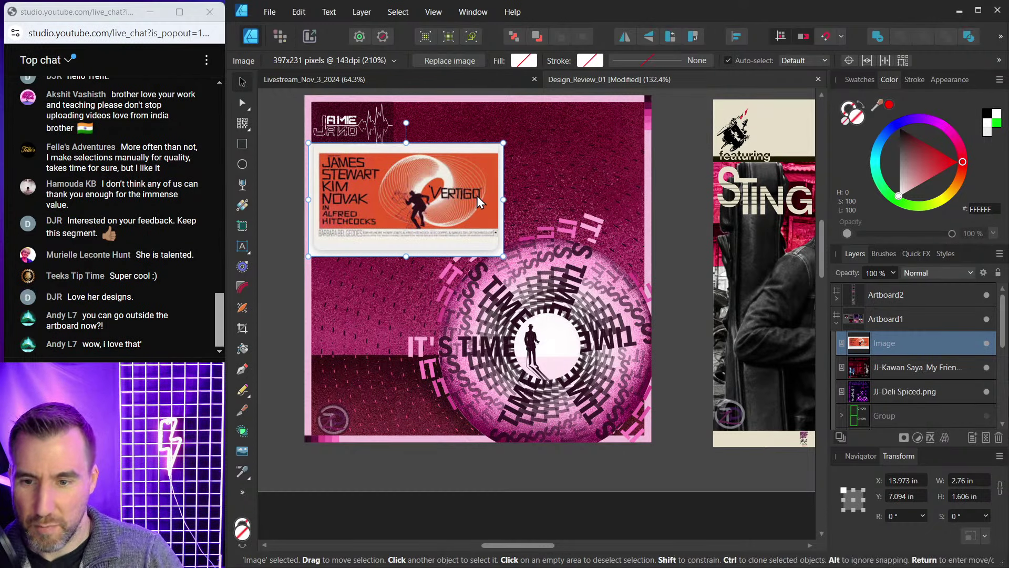
drag(478, 192, 513, 471)
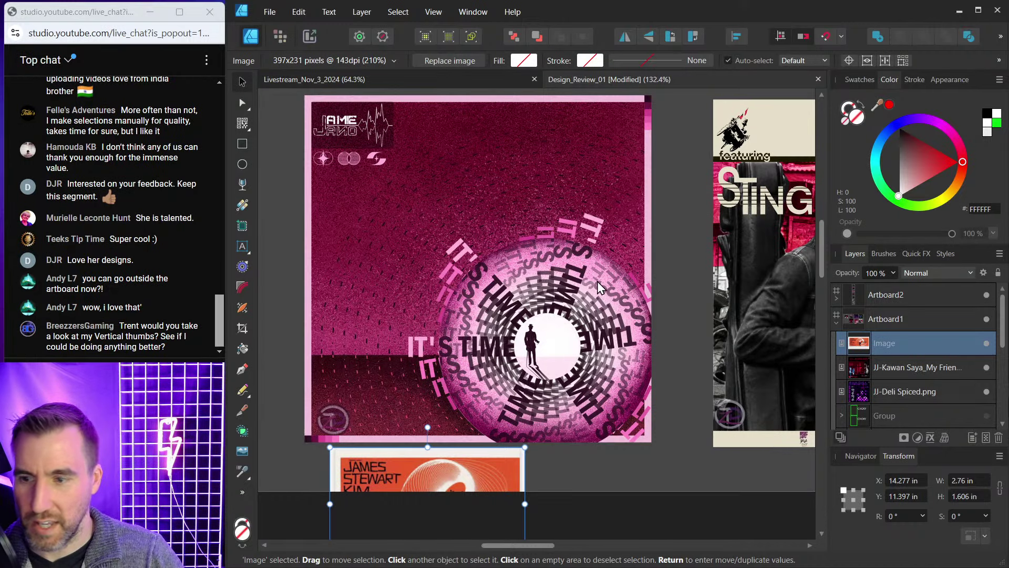
drag(498, 476, 440, 329)
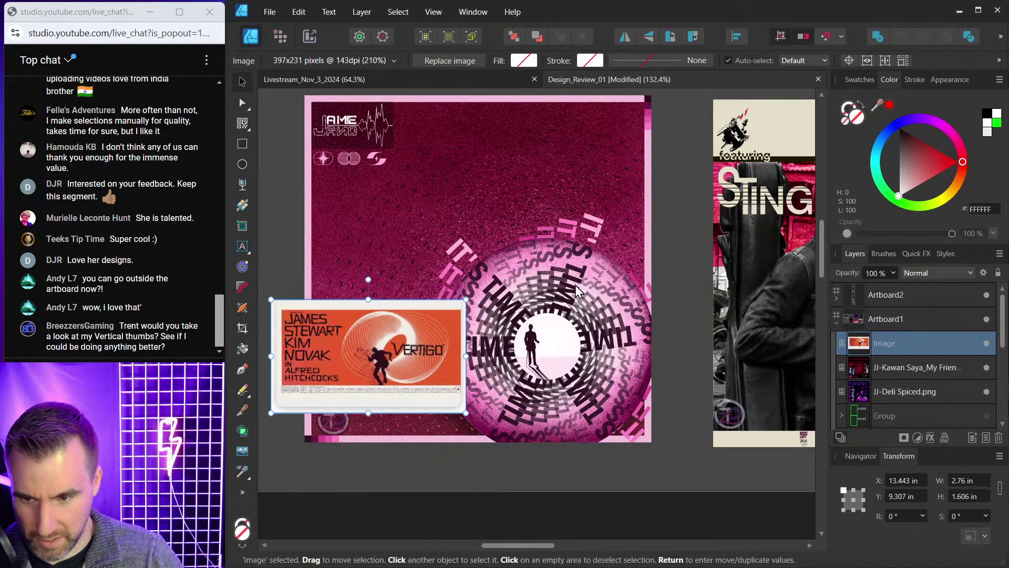
Return to the Edge browser and examine more Saul Bass posters, logos and lettering further down the image results.
click(738, 560)
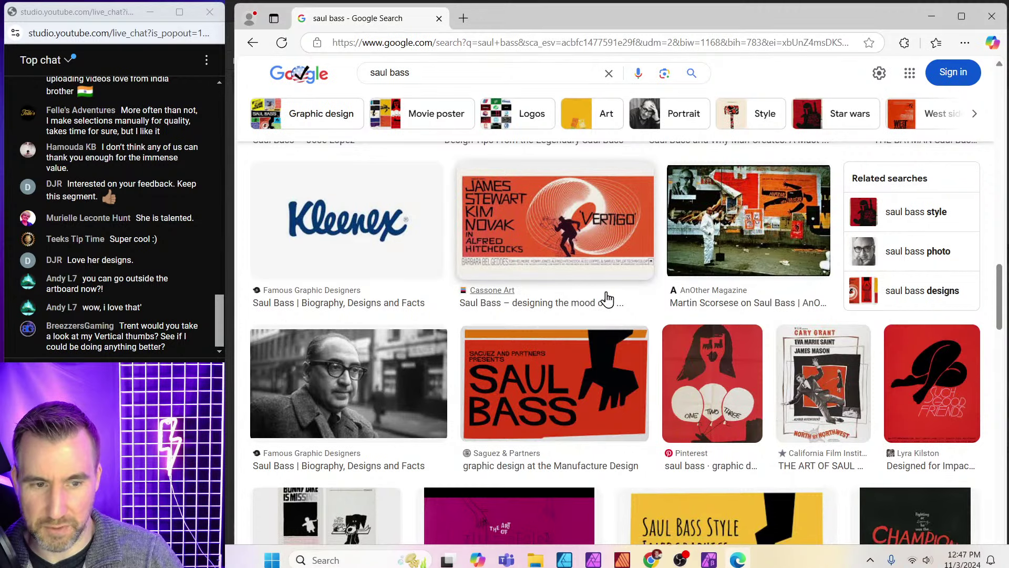
scroll(605, 294, down, 4)
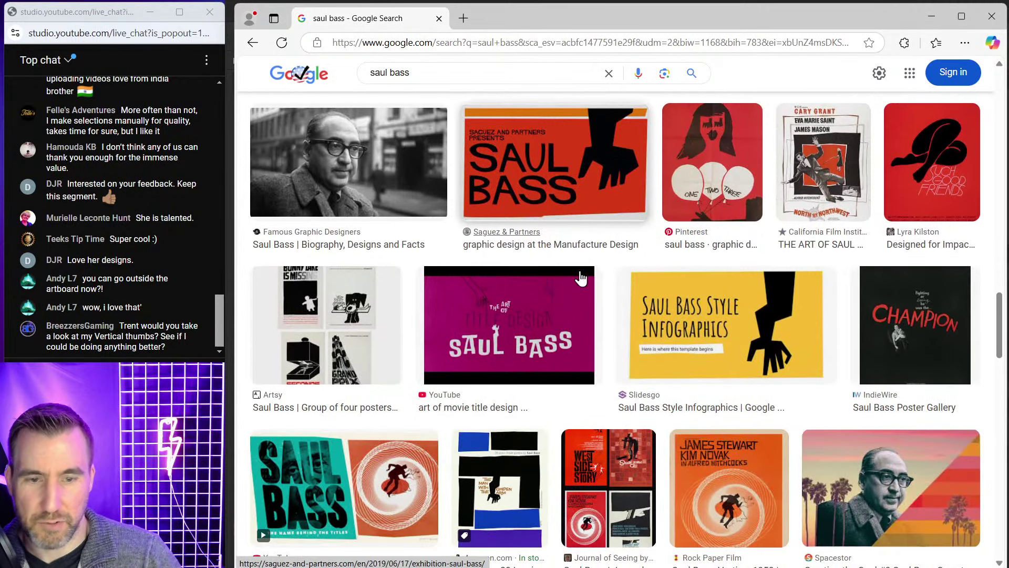
scroll(568, 253, down, 3)
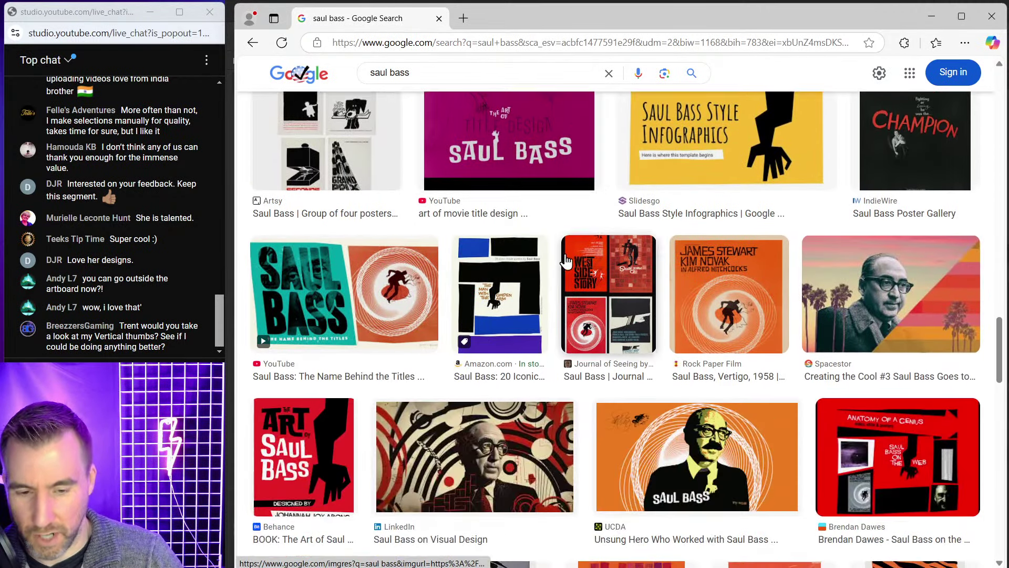
scroll(562, 252, down, 2)
scroll(552, 242, down, 2)
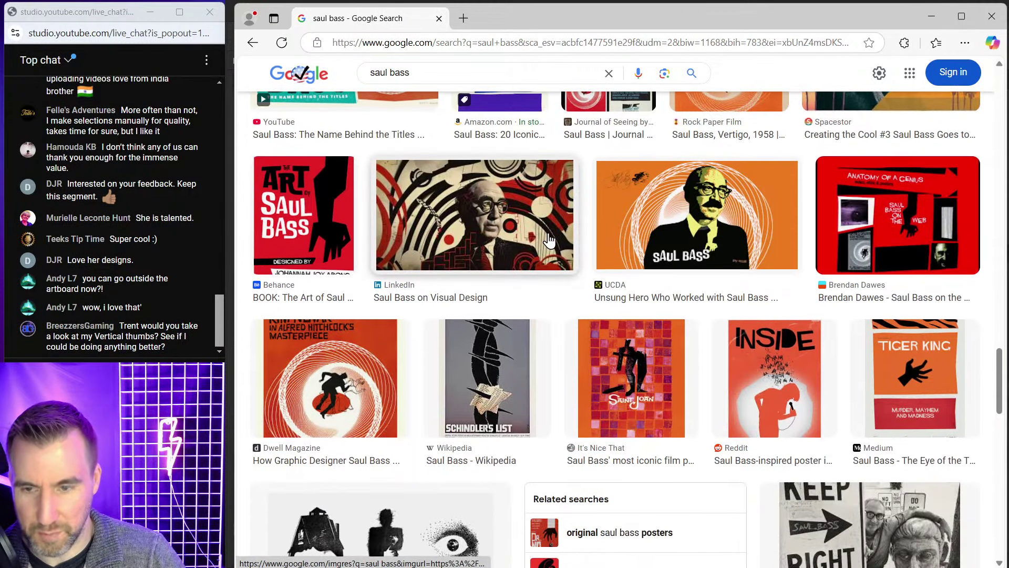
scroll(551, 240, down, 5)
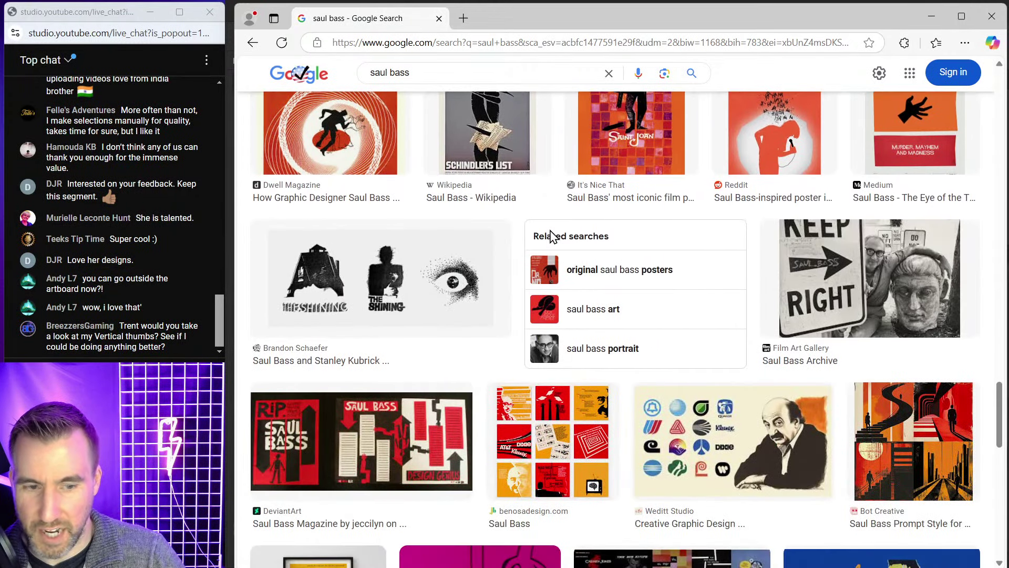
scroll(550, 235, down, 4)
scroll(550, 235, down, 4)
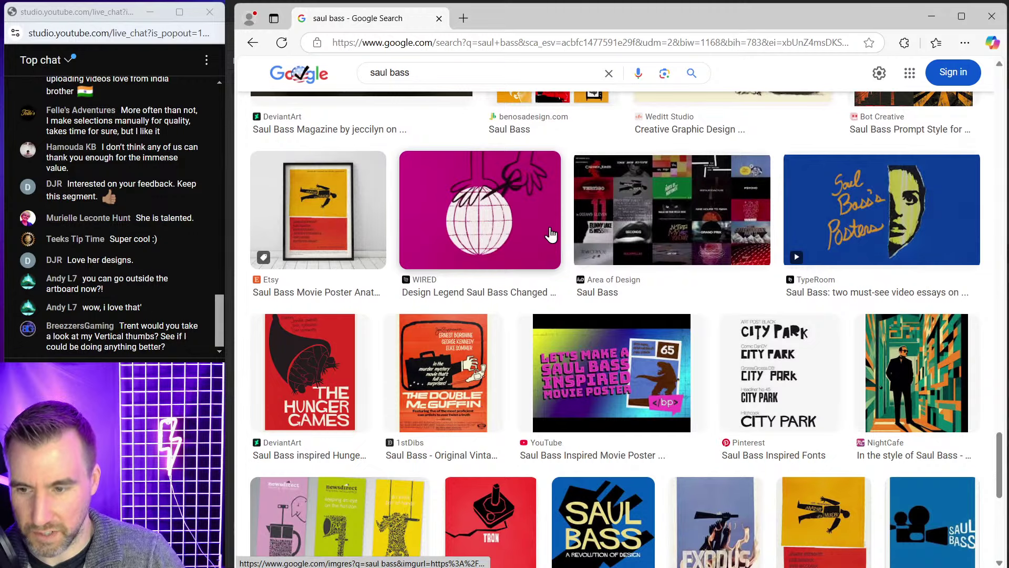
scroll(550, 235, down, 4)
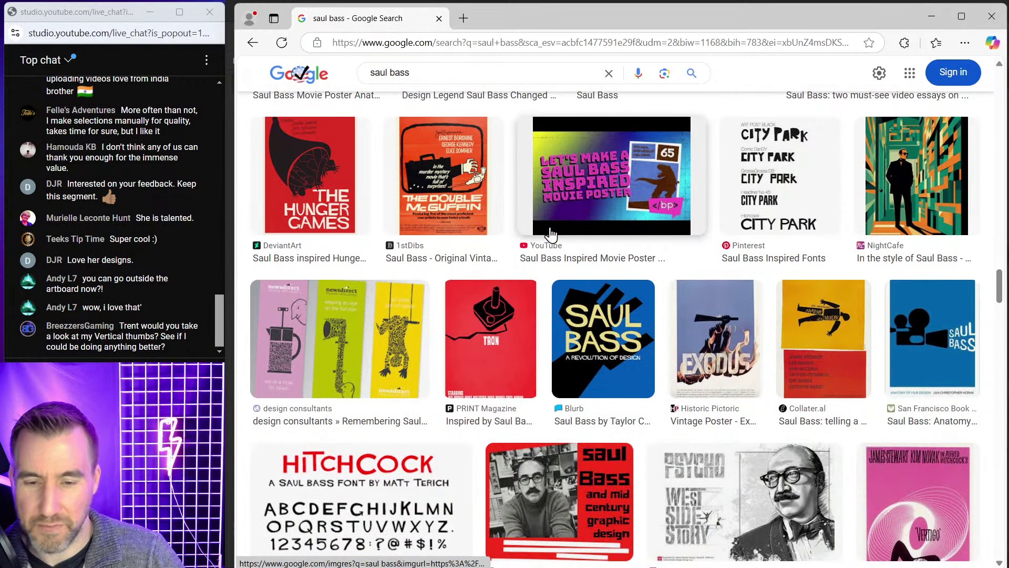
drag(1000, 284, 1004, 310)
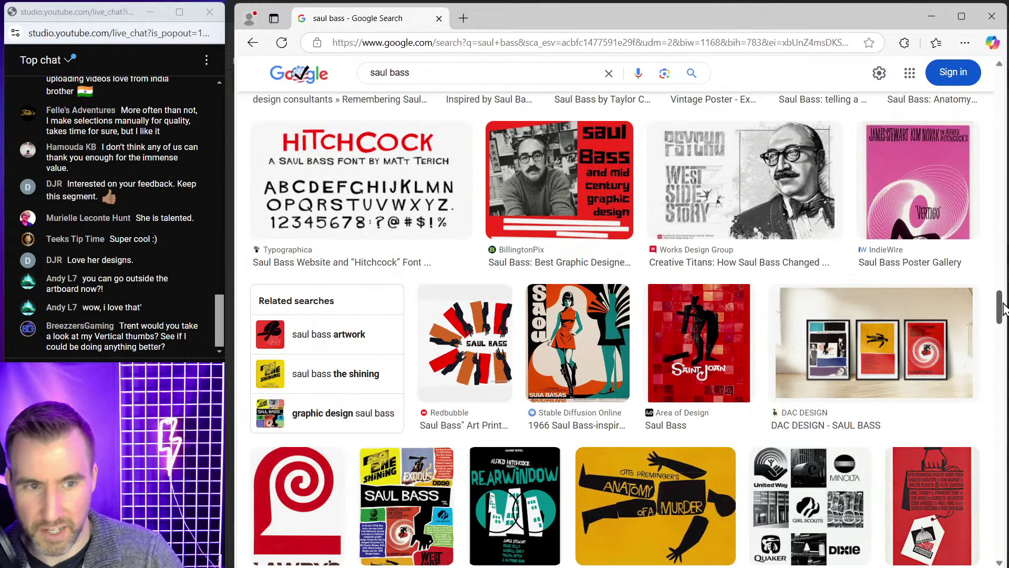
scroll(632, 343, down, 3)
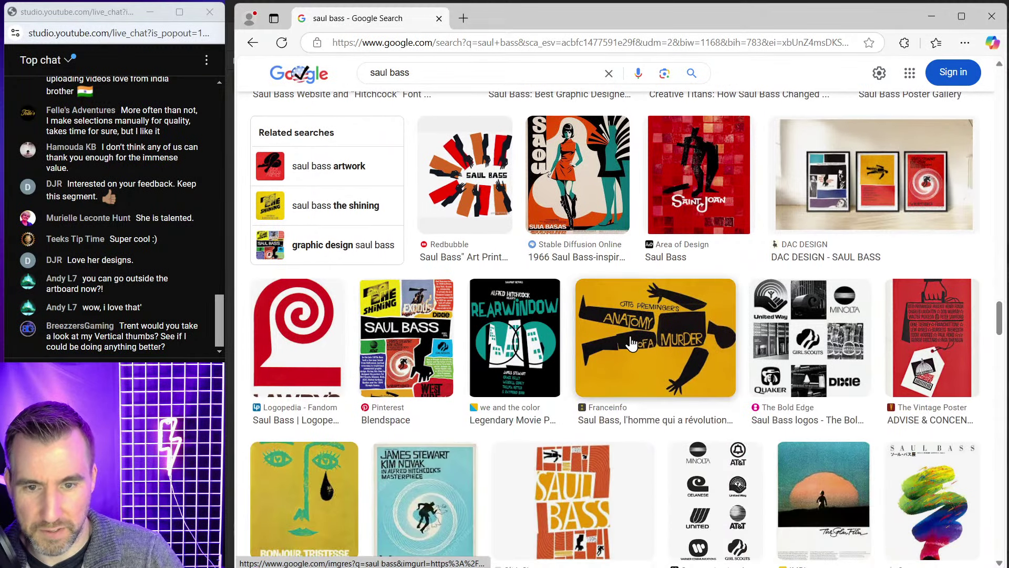
scroll(734, 272, down, 1)
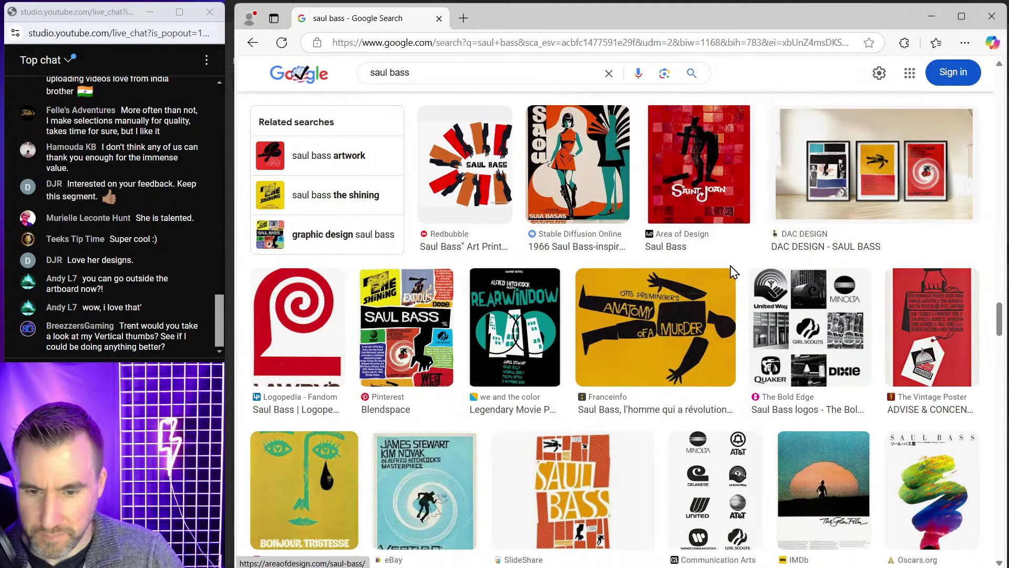
scroll(734, 271, down, 3)
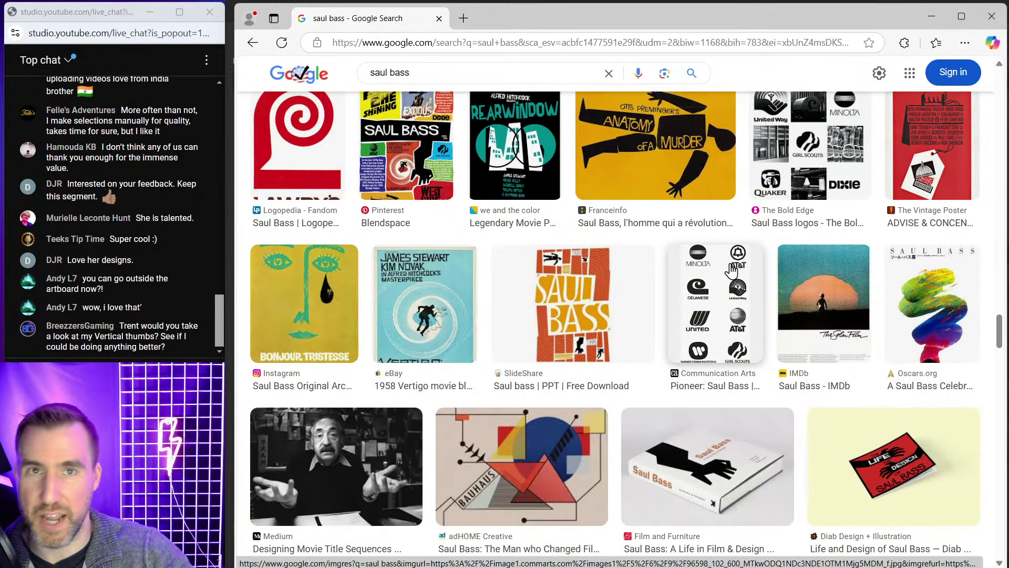
mouse_move(660, 554)
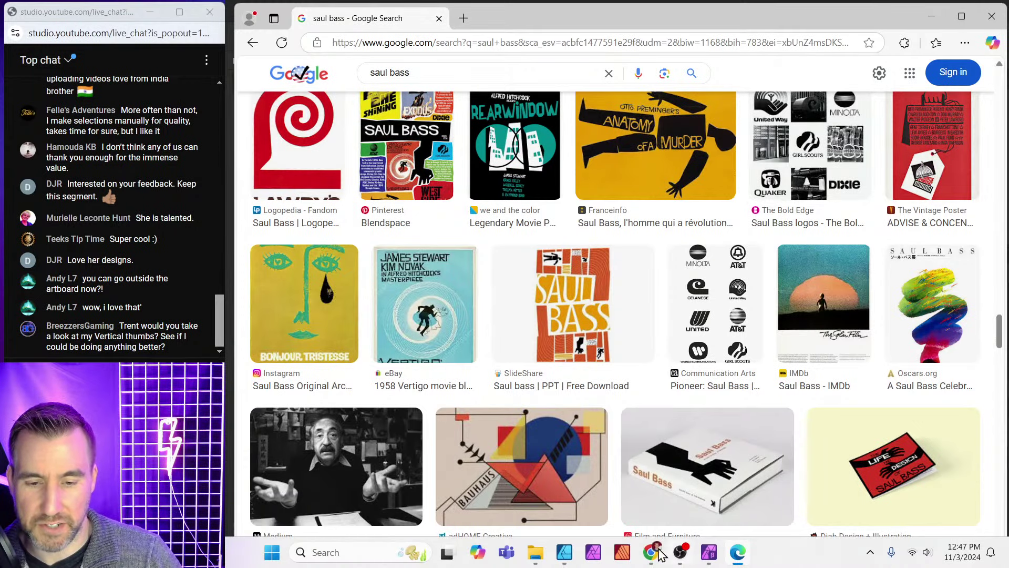
Return to Affinity Designer and move the Vertigo image down over the lower-left corner of the IT'S TIME poster.
click(565, 553)
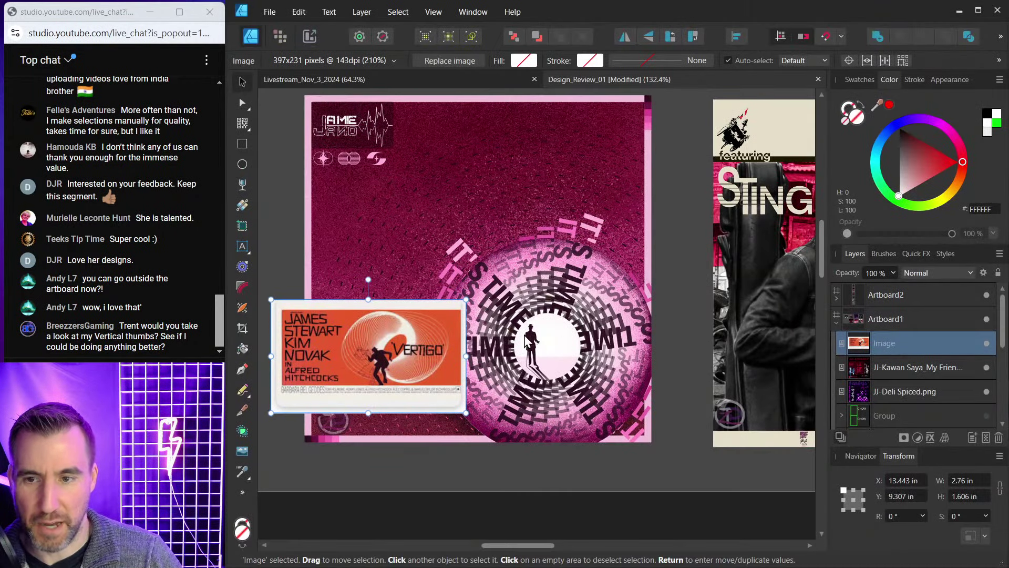
drag(418, 342, 444, 446)
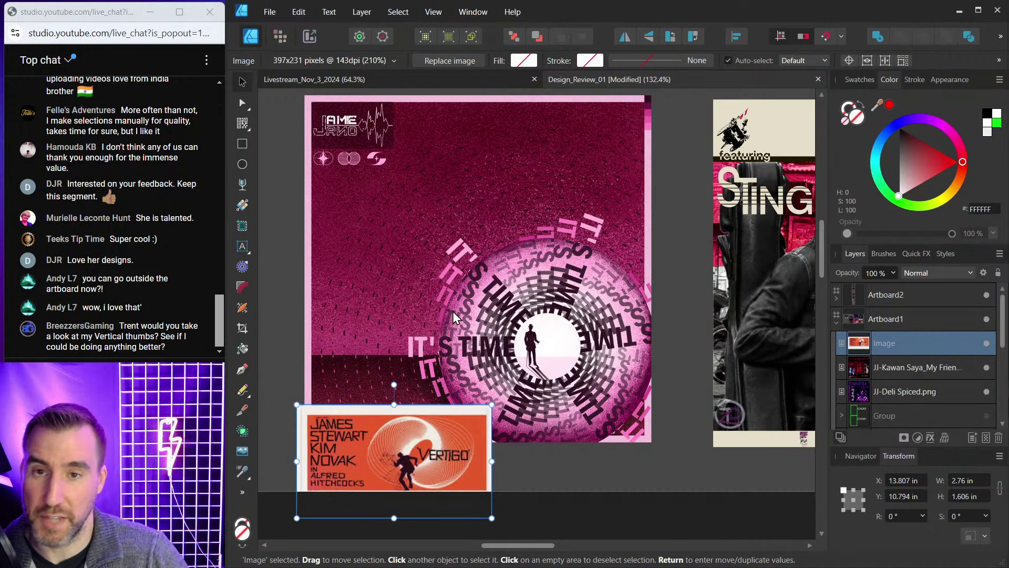
Zoom in on the STING title of the Java Jazz Festival poster and mark its staggered S and T in red.
drag(611, 267, 475, 278)
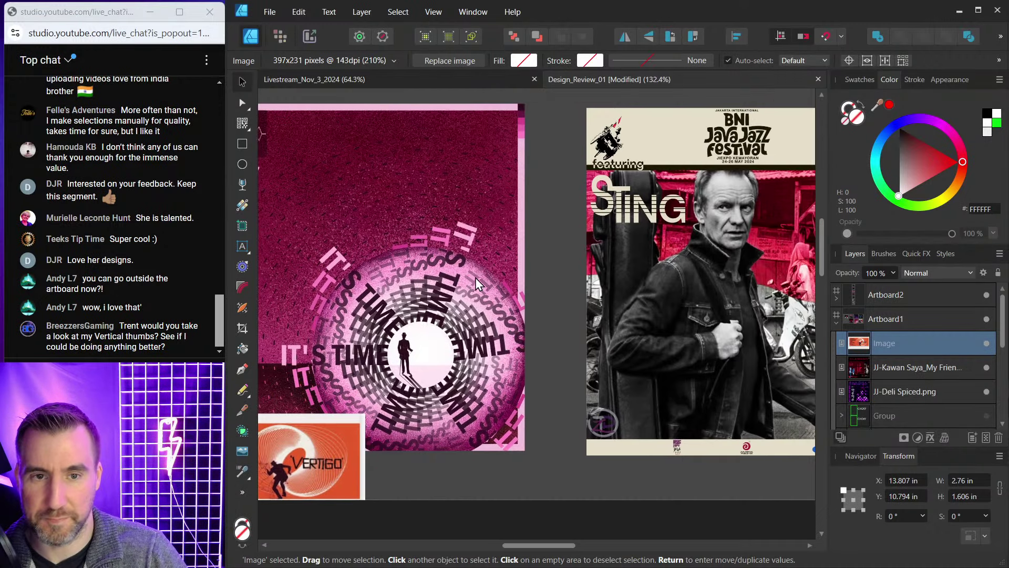
drag(572, 266, 462, 267)
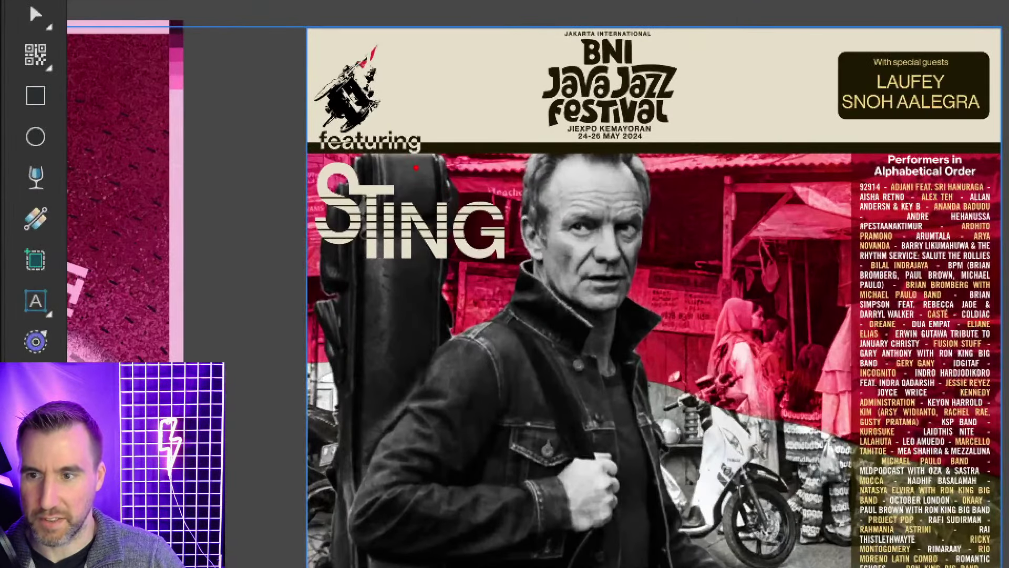
mouse_move(433, 177)
mouse_down()
mouse_move(387, 174)
mouse_move(433, 259)
mouse_up()
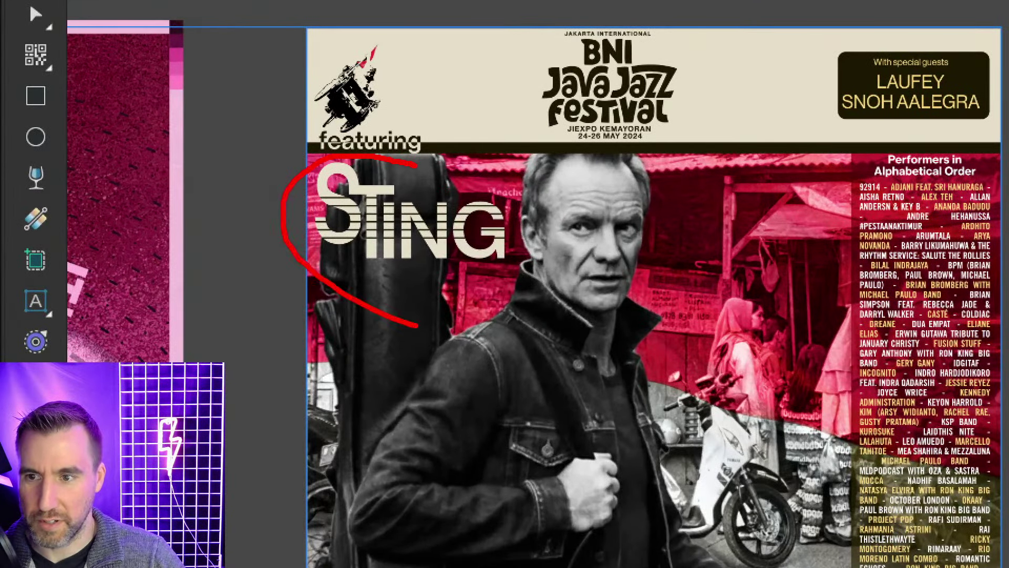
key(Escape)
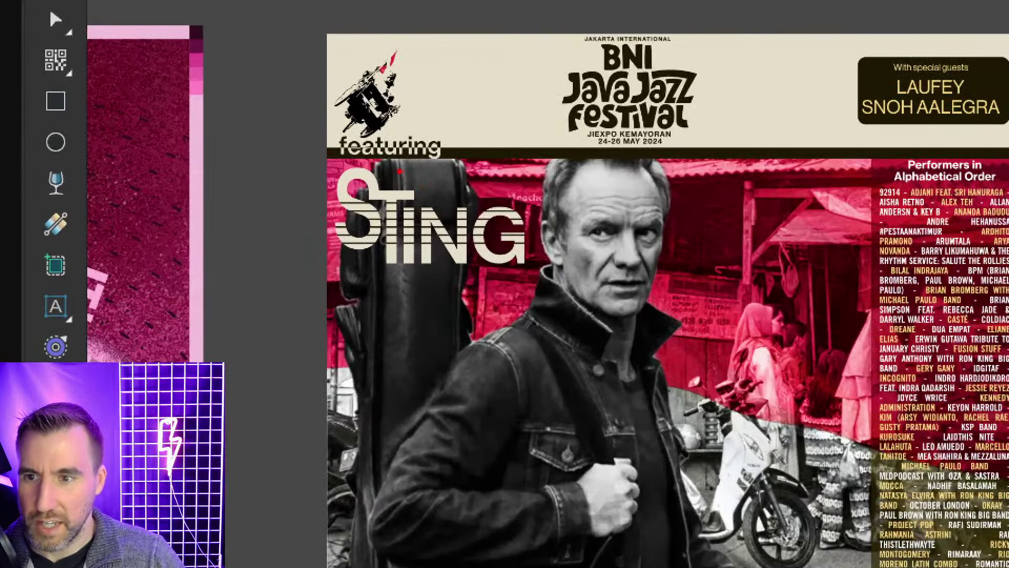
mouse_move(400, 171)
mouse_down()
mouse_move(345, 161)
mouse_move(319, 182)
mouse_up()
mouse_move(323, 245)
mouse_down()
mouse_move(377, 296)
mouse_move(396, 297)
mouse_move(414, 267)
mouse_move(402, 169)
mouse_up()
mouse_move(479, 193)
mouse_down()
mouse_move(453, 196)
mouse_move(403, 256)
mouse_move(541, 242)
mouse_move(473, 200)
mouse_up()
key(Escape)
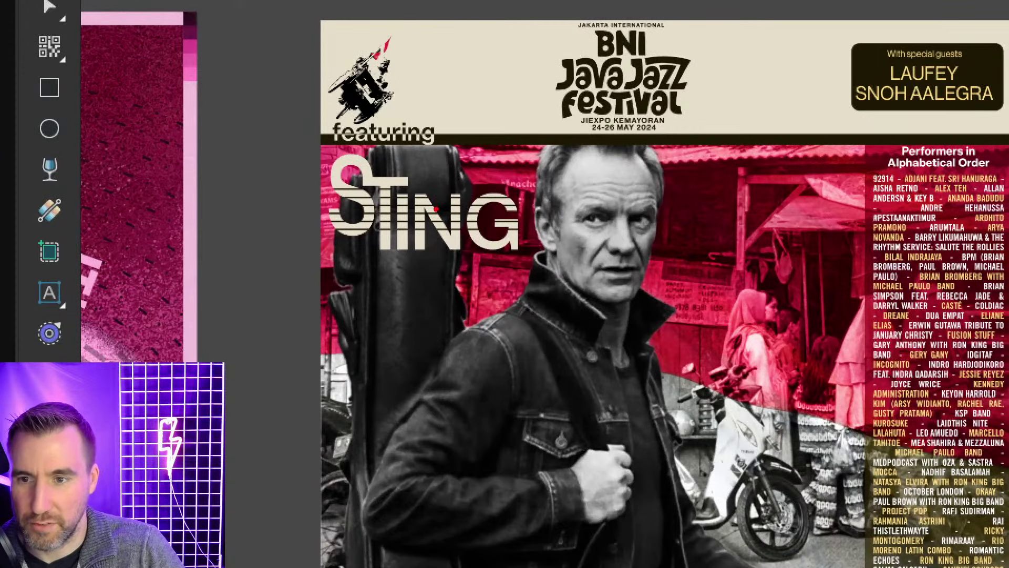
Sketch a taller N and a lowered G in red over the STING title, and clear the annotation.
mouse_move(422, 237)
mouse_down()
mouse_move(426, 152)
mouse_move(453, 247)
mouse_move(456, 151)
mouse_up()
mouse_move(498, 226)
mouse_down()
mouse_move(526, 232)
mouse_move(504, 246)
mouse_move(517, 206)
mouse_up()
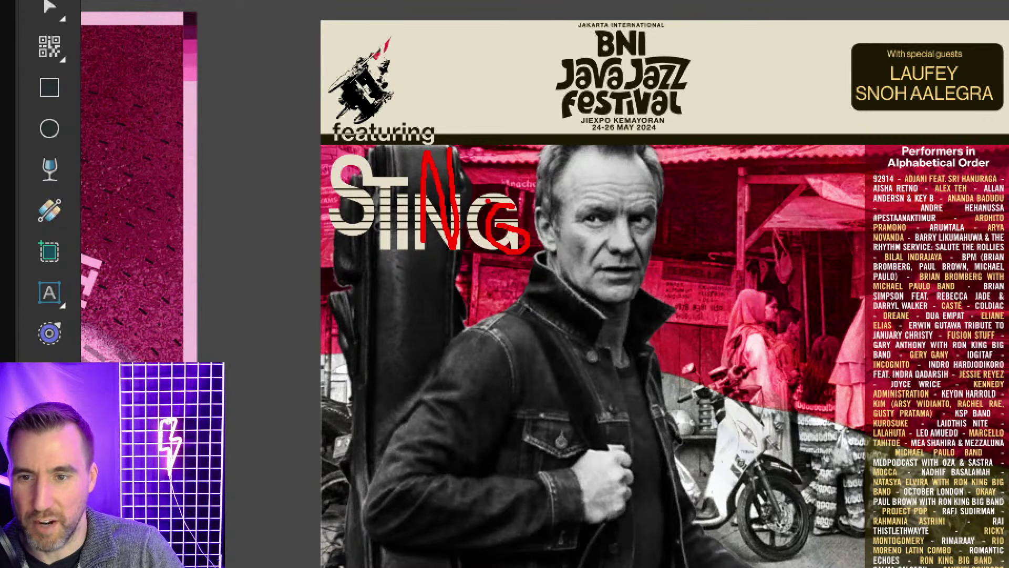
key(Escape)
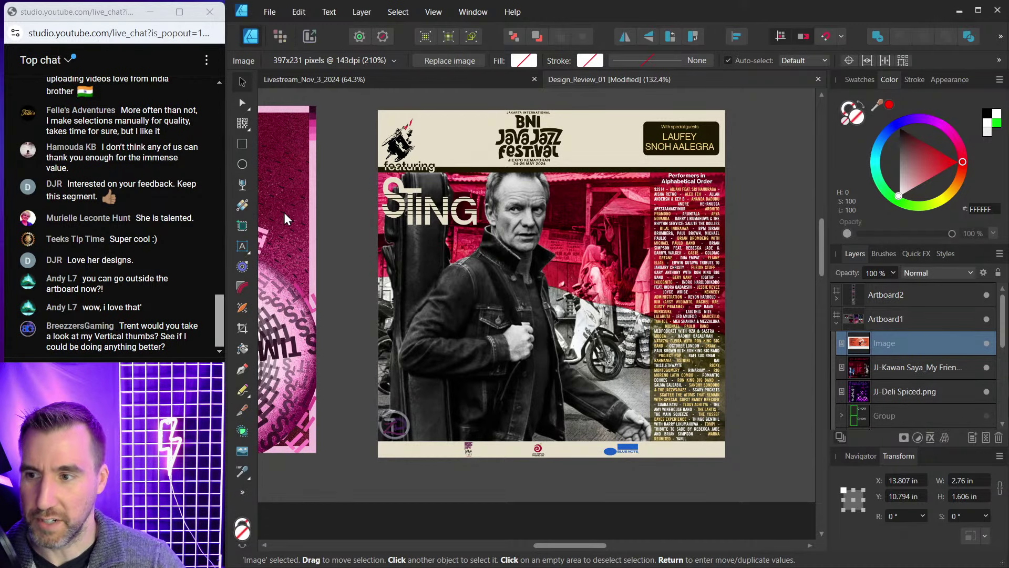
Add a white Arial artistic text letter S at 43.2 pt on the empty canvas beside Artboard1 and duplicate it alongside.
click(243, 247)
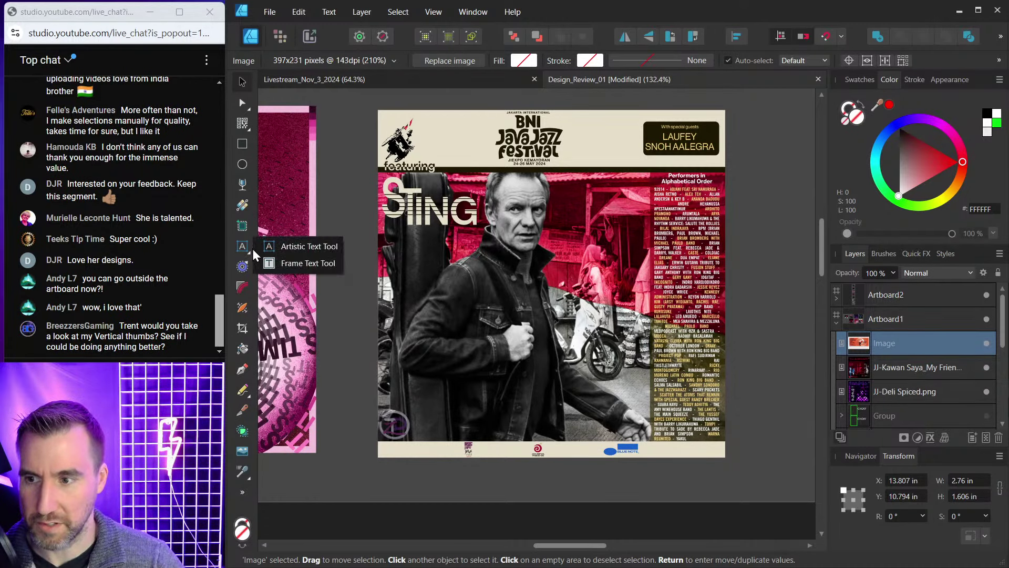
click(305, 247)
scroll(355, 281, right, 3)
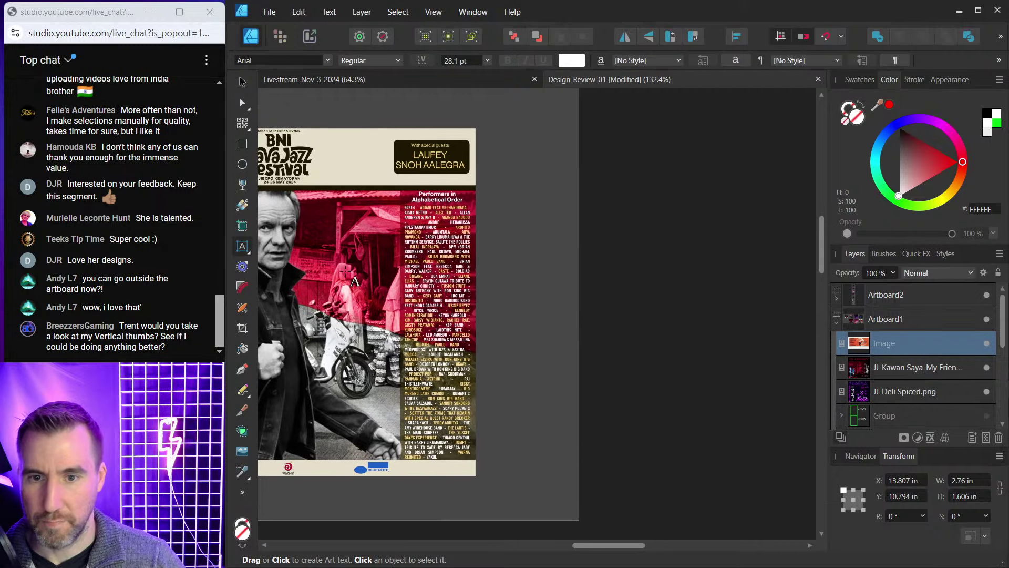
scroll(526, 279, right, 5)
drag(532, 241, 586, 253)
text(S)
key(Escape)
key(v)
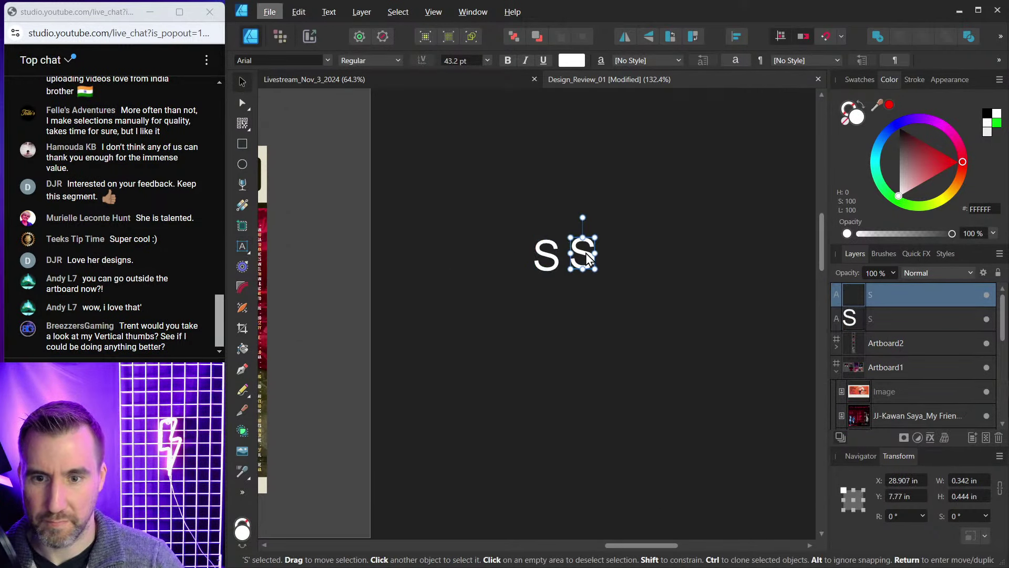
Change the duplicated letter to T, and place a copy of it beside it changed to I.
key(t)
click(591, 256)
text(T)
key(BackSpace)
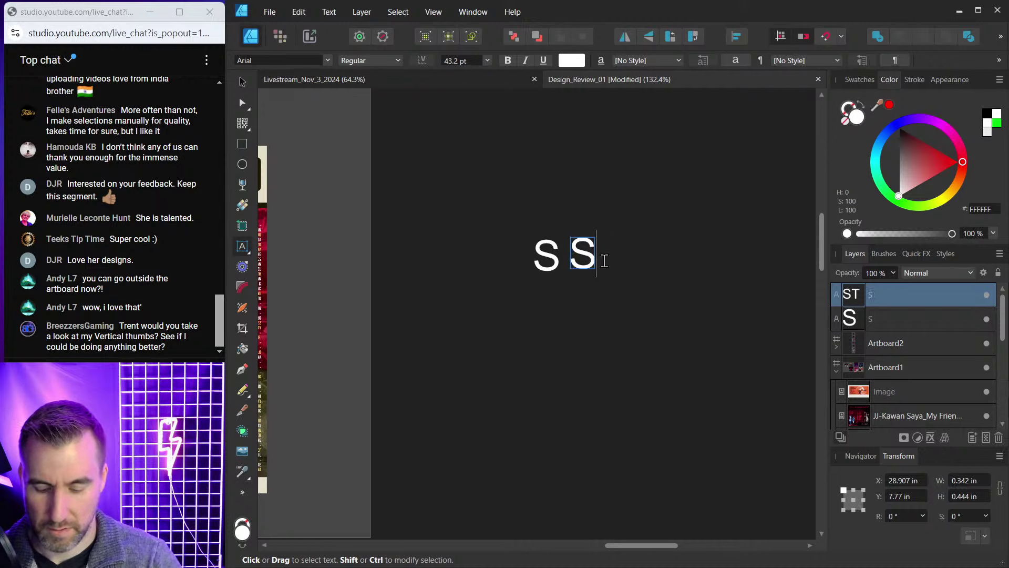
key(BackSpace)
text(Tv)
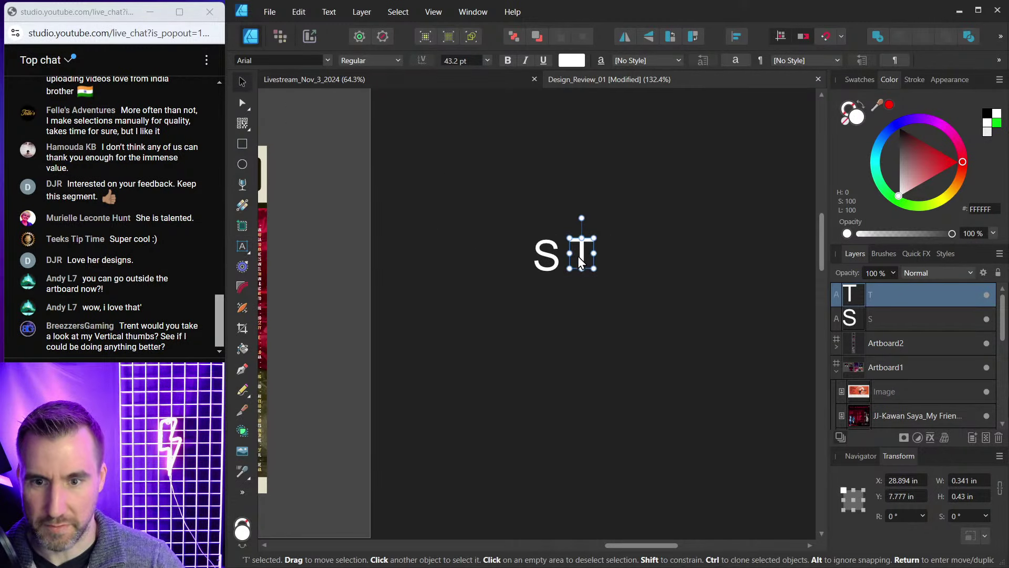
drag(580, 262, 599, 261)
key(t)
double_click(601, 253)
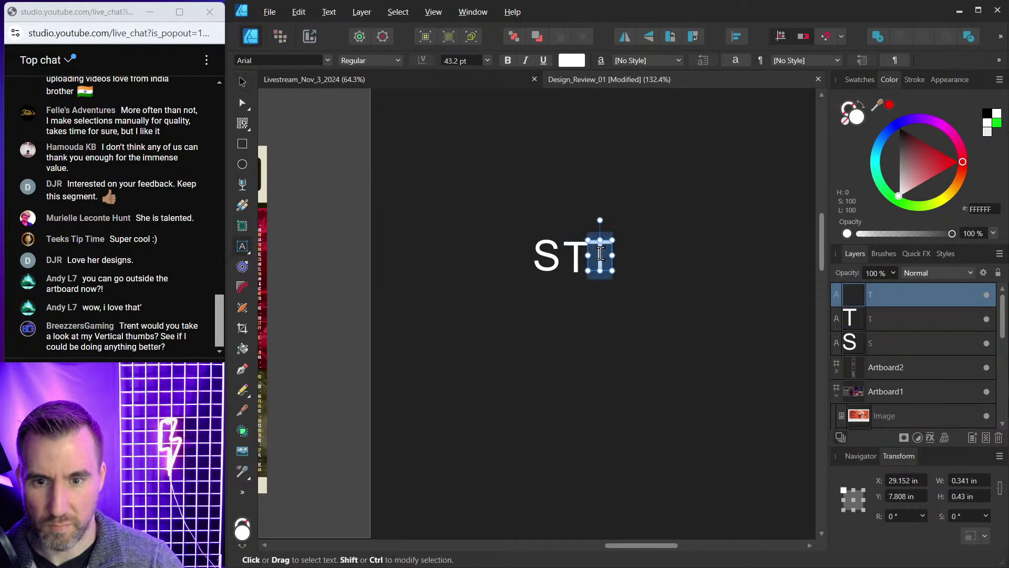
text(I)
key(Escape)
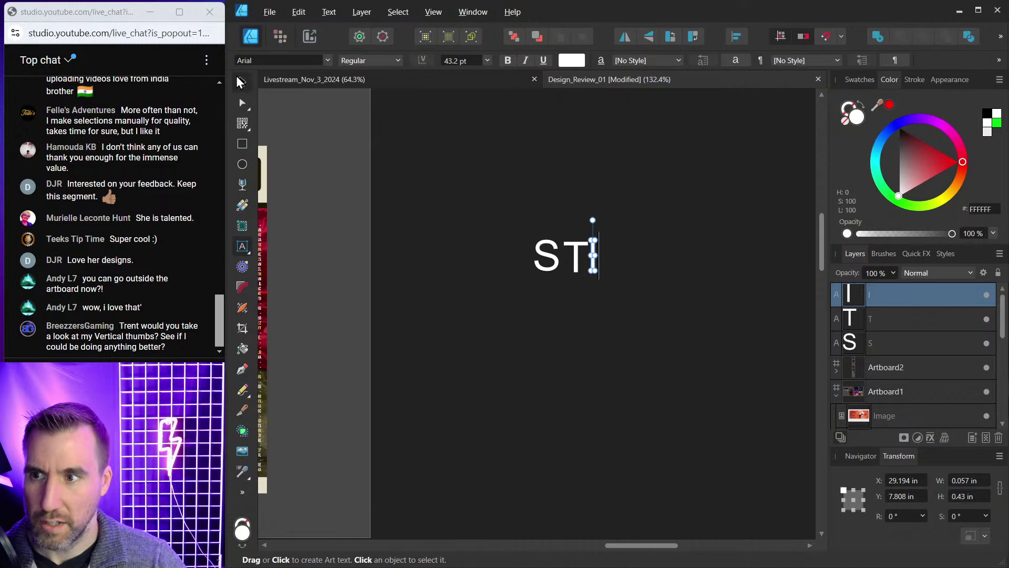
Add two more letter copies after the I and change them to N and G to complete STING.
key(v)
drag(547, 256, 630, 263)
double_click(626, 259)
text(N)
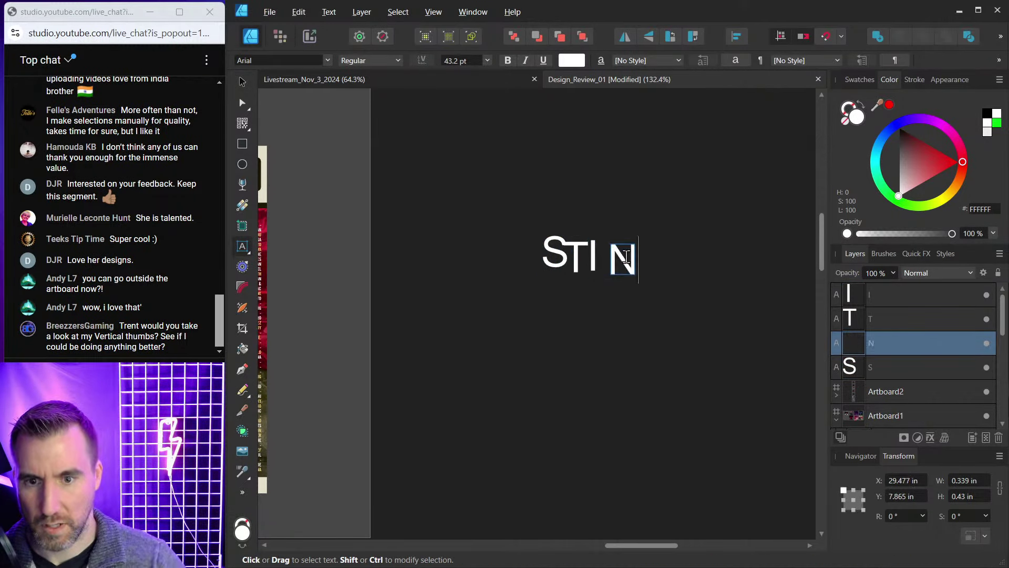
key(Escape)
drag(623, 257, 660, 257)
double_click(660, 256)
text(G)
key(Escape)
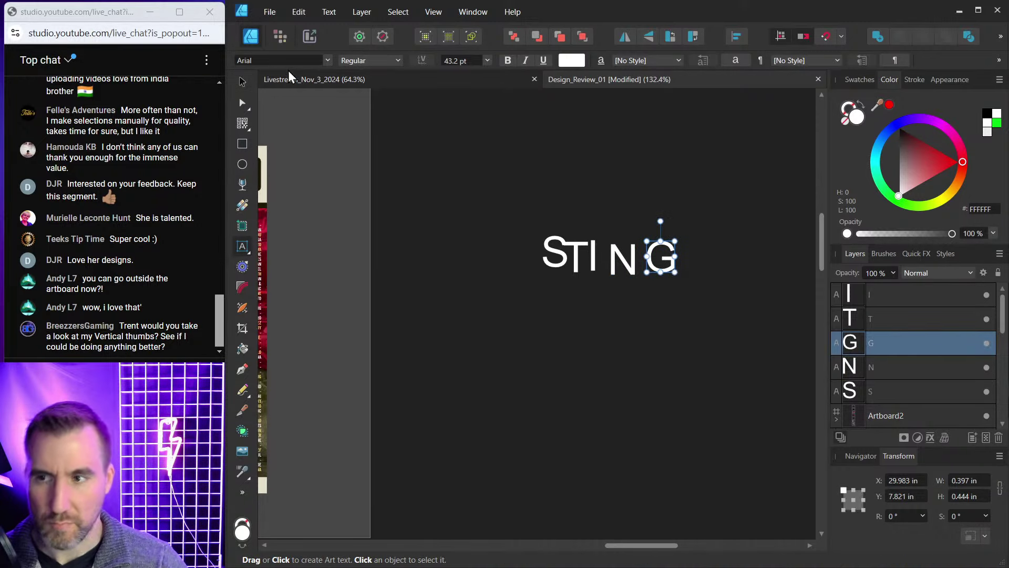
Enlarge the STING letters to 65 pt, stagger them tightly together, and enlarge the G to about 128.5 pt.
key(v)
drag(487, 188, 672, 286)
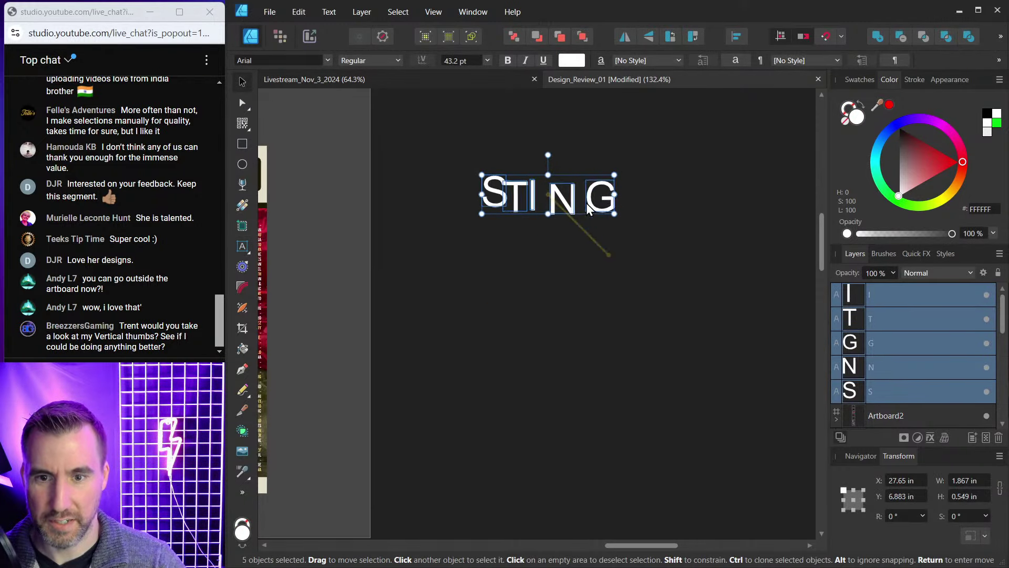
click(672, 286)
drag(500, 206, 502, 184)
click(558, 216)
mouse_move(563, 217)
mouse_down()
mouse_move(561, 197)
mouse_move(592, 211)
mouse_move(581, 213)
mouse_up()
drag(643, 209, 677, 247)
drag(622, 216, 620, 201)
click(667, 308)
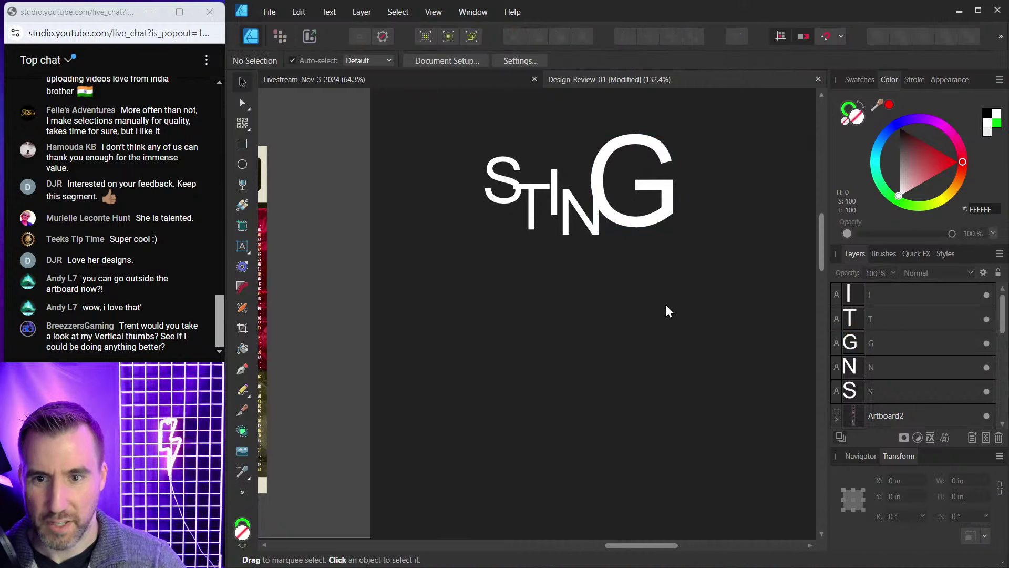
Duplicate the STING lettering below the original and shrink the copy's G to about 0.385 in wide.
drag(474, 135, 716, 277)
drag(607, 169, 615, 387)
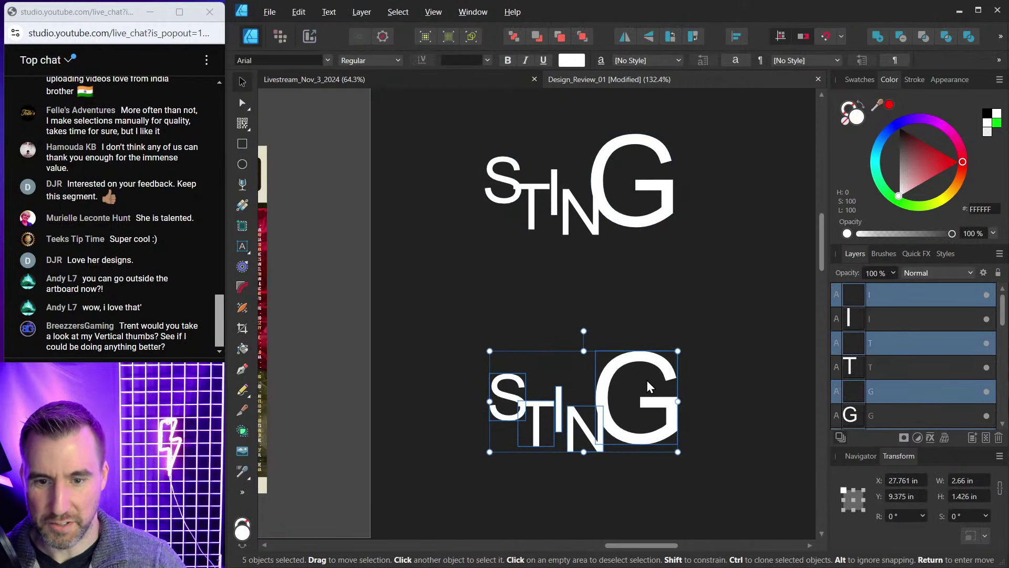
click(650, 387)
drag(677, 350, 624, 411)
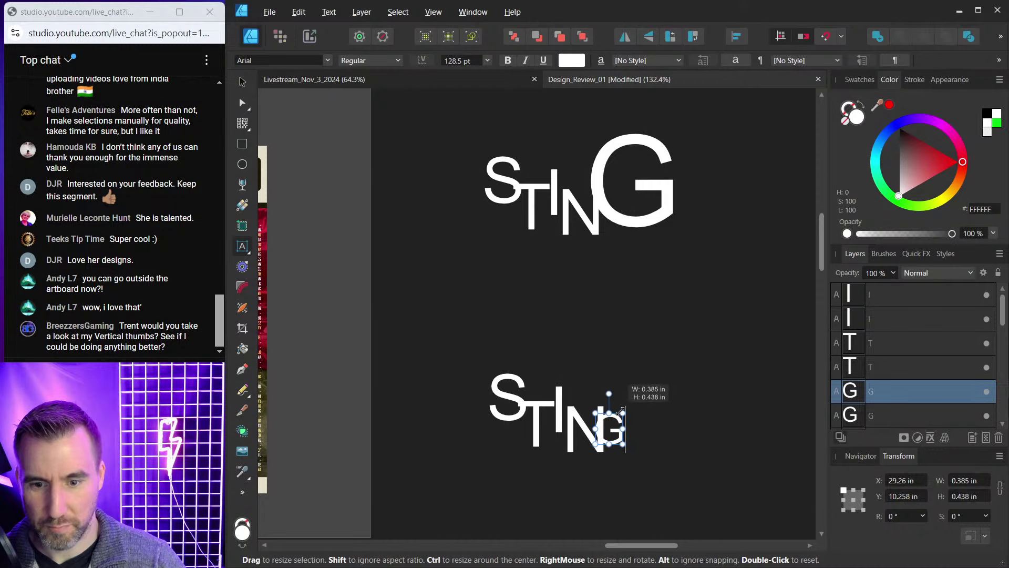
In the lower STING copy, raise the N and I, shear the T about -26.9°, and rotate the S to about -18.2°.
click(576, 415)
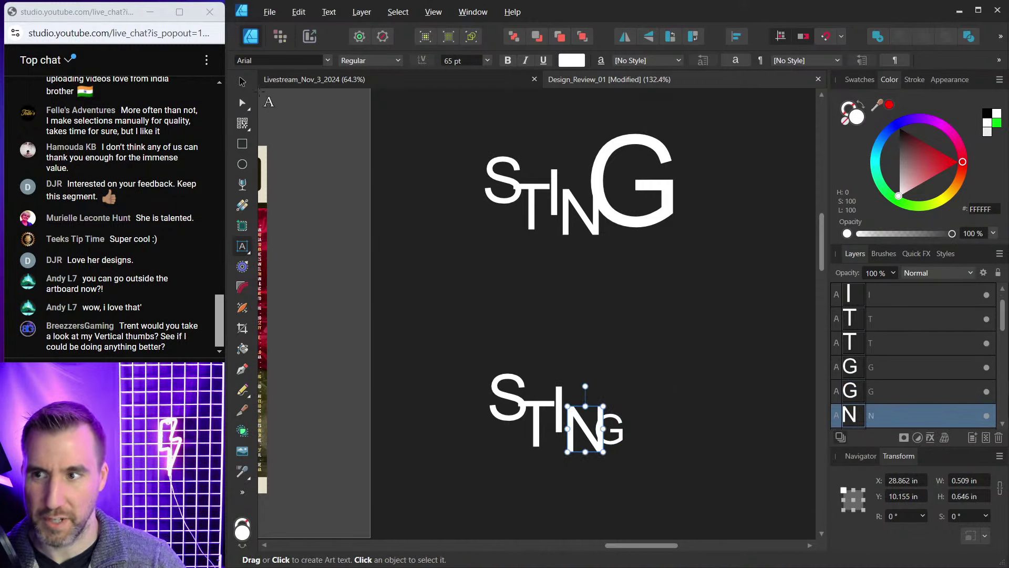
key(Escape)
scroll(546, 294, down, 2)
scroll(547, 295, right, 1)
drag(568, 321, 496, 324)
click(505, 323)
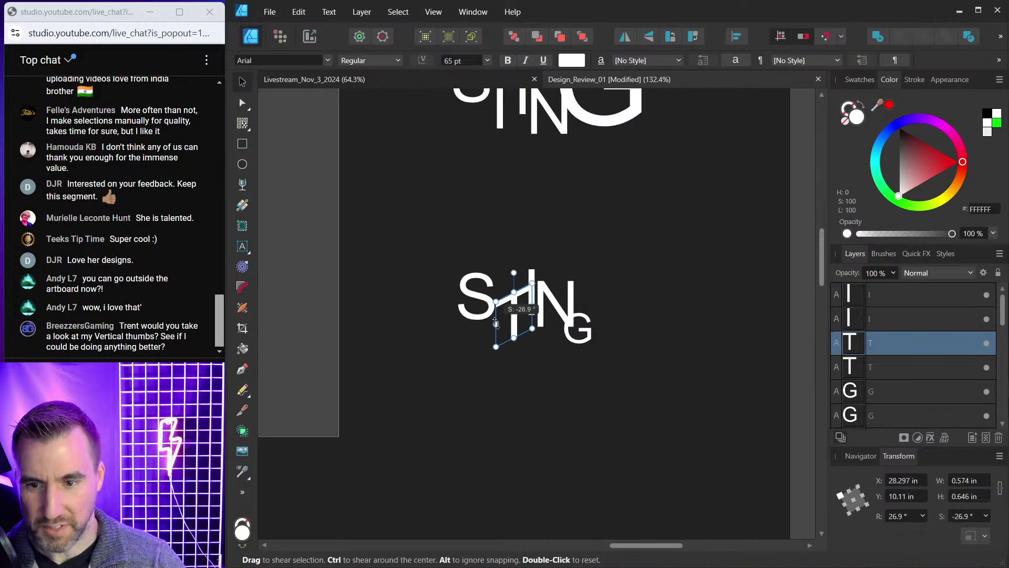
click(476, 297)
drag(481, 255, 463, 258)
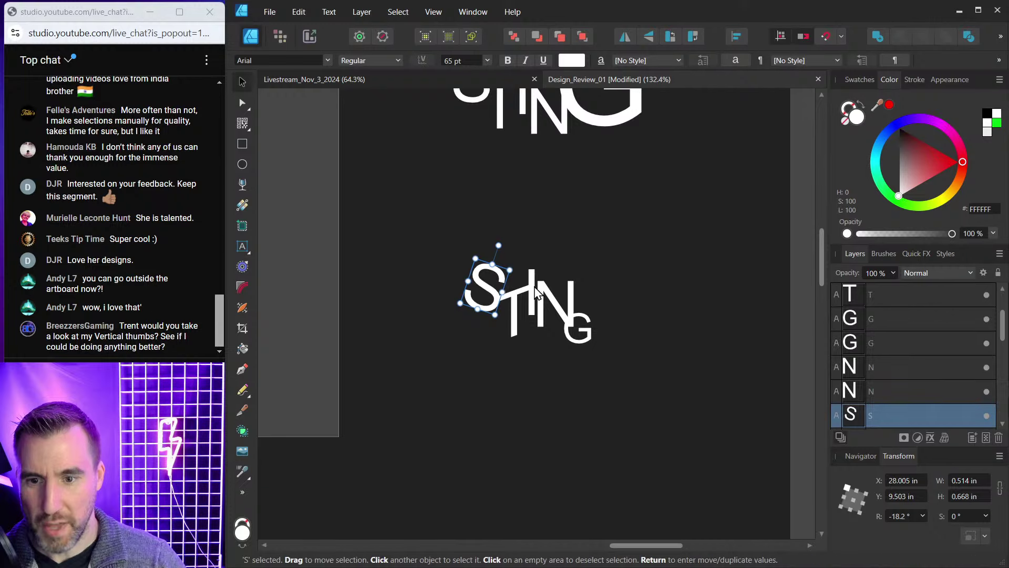
click(532, 284)
Duplicate the tilted STING lettering directly below and enlarge the new copy's S to about 107.3 pt.
drag(388, 220, 666, 402)
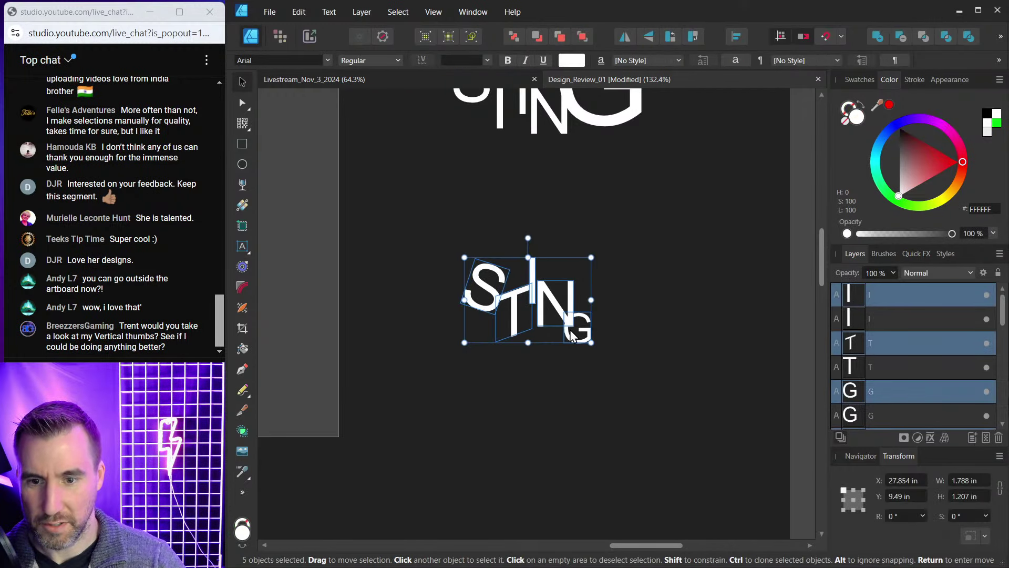
drag(526, 287, 528, 437)
scroll(656, 368, down, 1)
scroll(655, 368, down, 2)
click(469, 286)
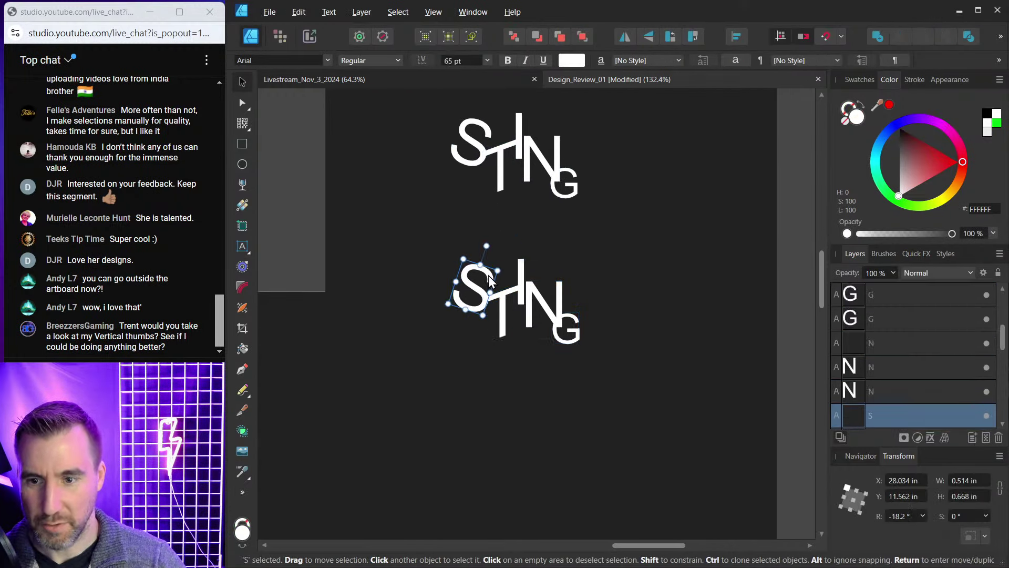
drag(501, 265, 528, 246)
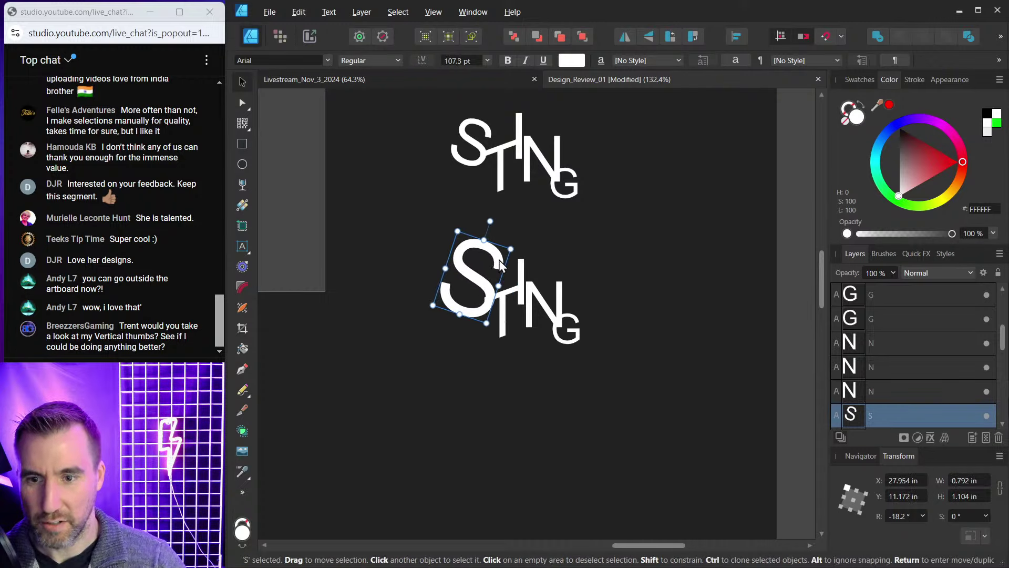
double_click(505, 219)
In the lowest STING copy, enlarge the G, drop the I and N lower, and enlarge the slanted T to about 121.5 pt.
click(565, 332)
drag(581, 313, 620, 276)
click(539, 305)
drag(539, 305, 505, 358)
click(503, 324)
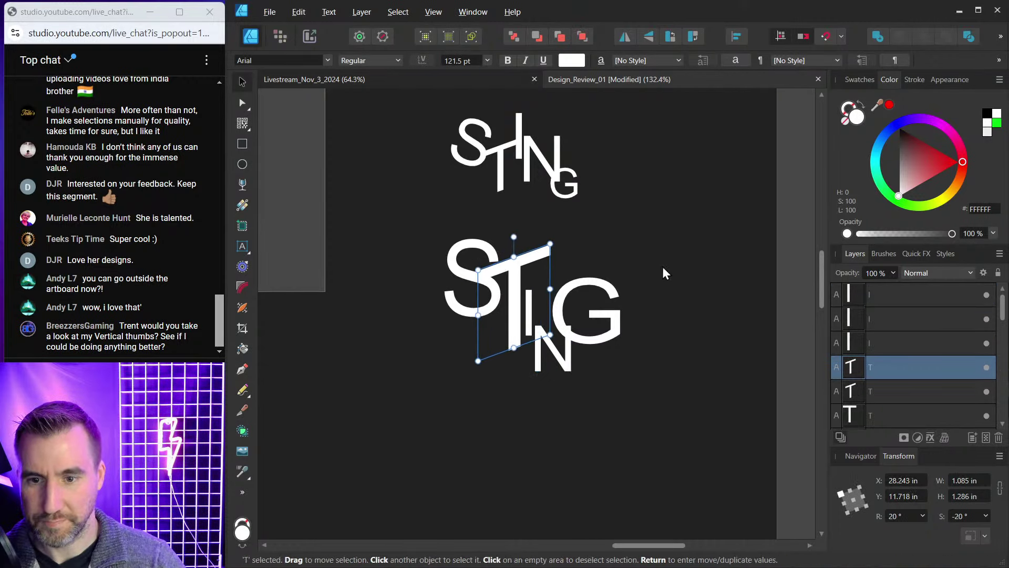
click(666, 267)
Duplicate the first STING lettering above itself, squash the copy's G to about 0.661 by 0.565 in, and tuck its T against the I.
scroll(693, 270, down, 2)
scroll(676, 254, up, 3)
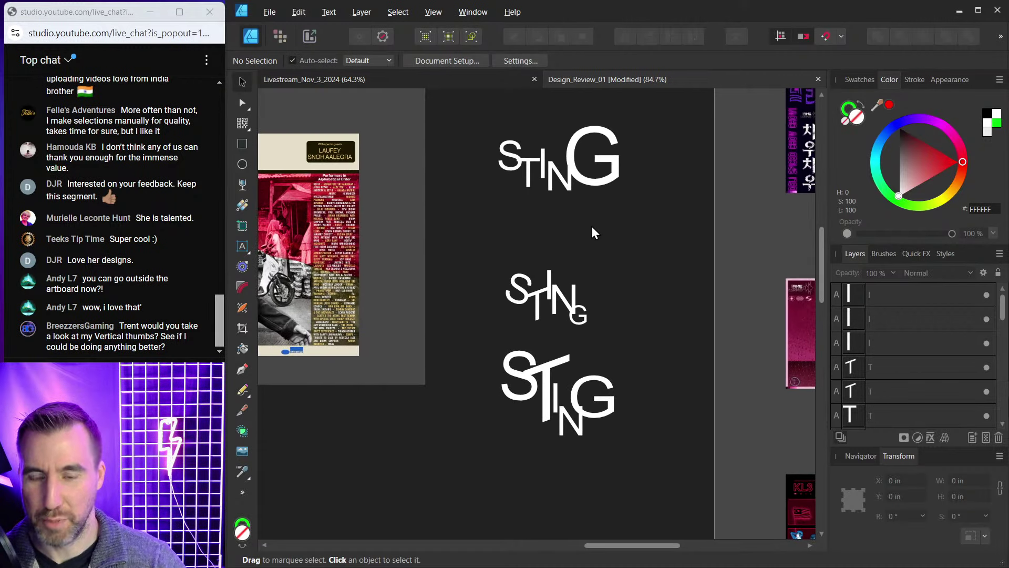
scroll(526, 173, up, 3)
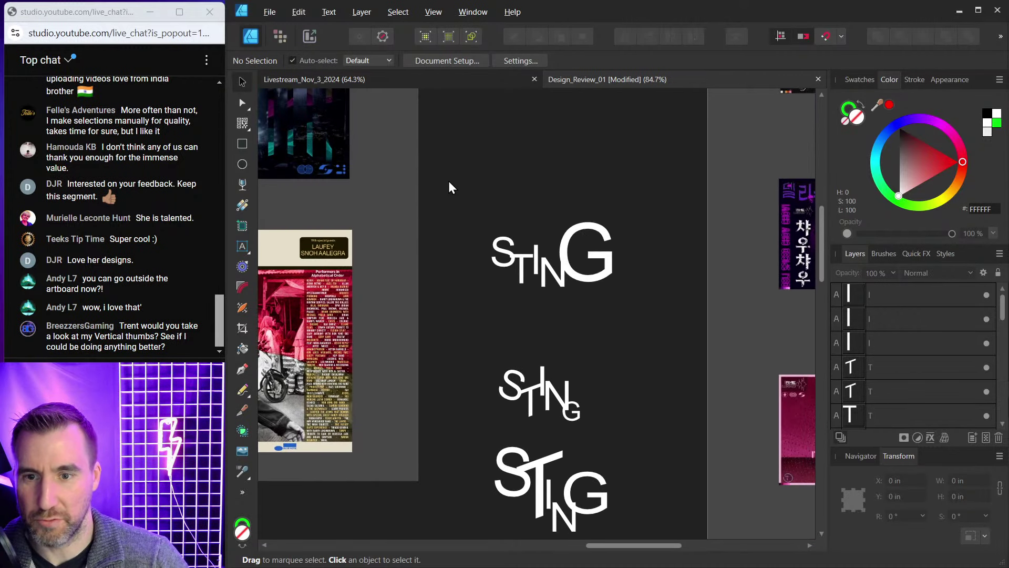
drag(458, 187, 609, 199)
click(610, 198)
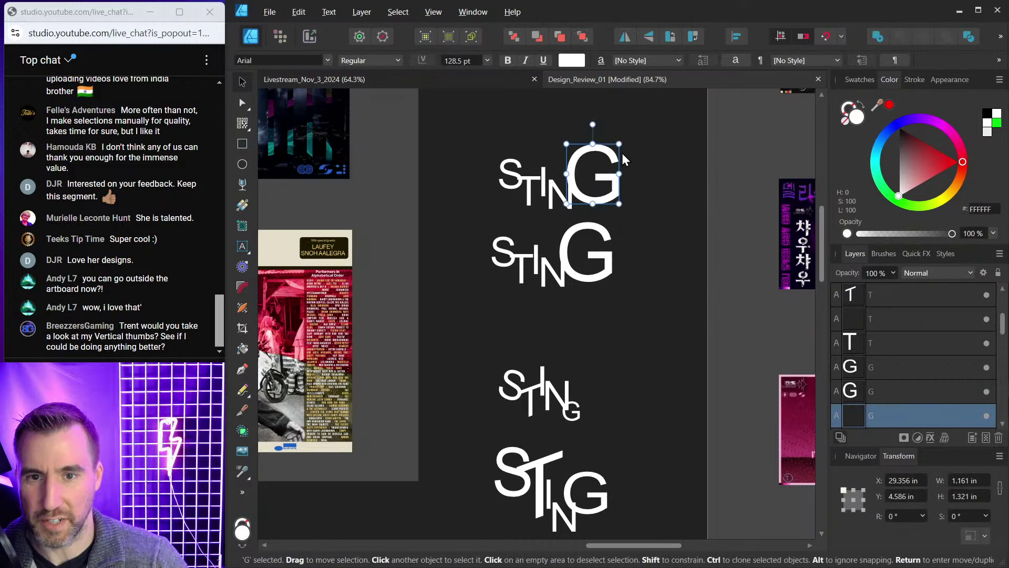
drag(620, 147, 597, 179)
scroll(602, 192, up, 3)
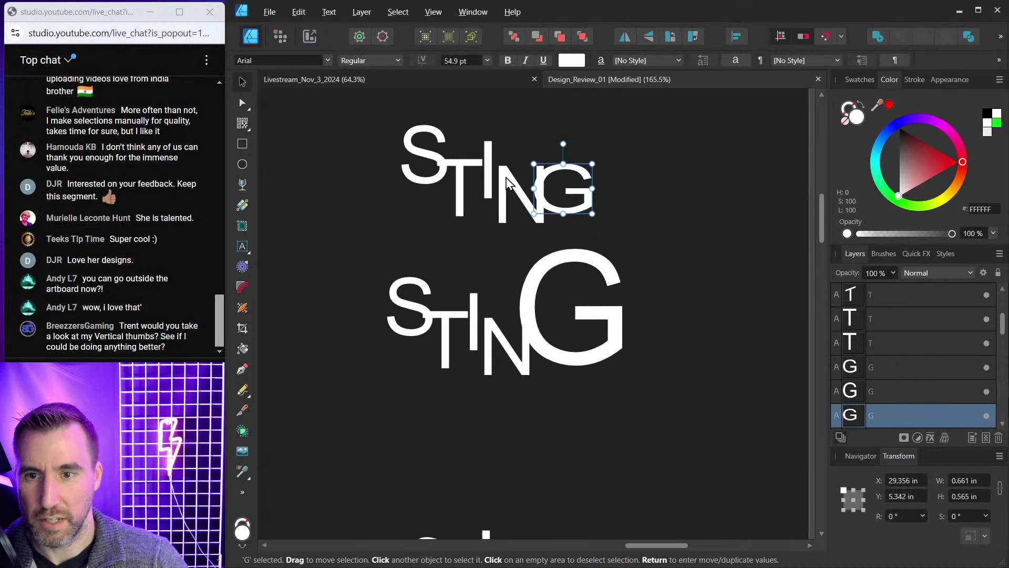
click(452, 167)
click(654, 172)
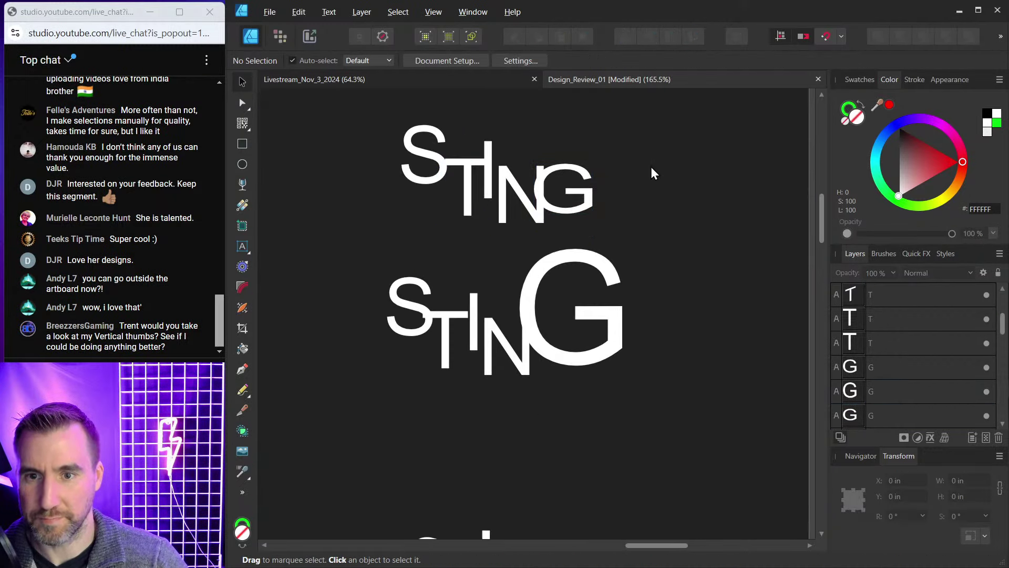
Move the two lower STING variations up closer to the upper pair.
scroll(654, 184, down, 2)
scroll(655, 186, down, 3)
drag(559, 306, 667, 446)
drag(616, 415, 616, 398)
click(656, 322)
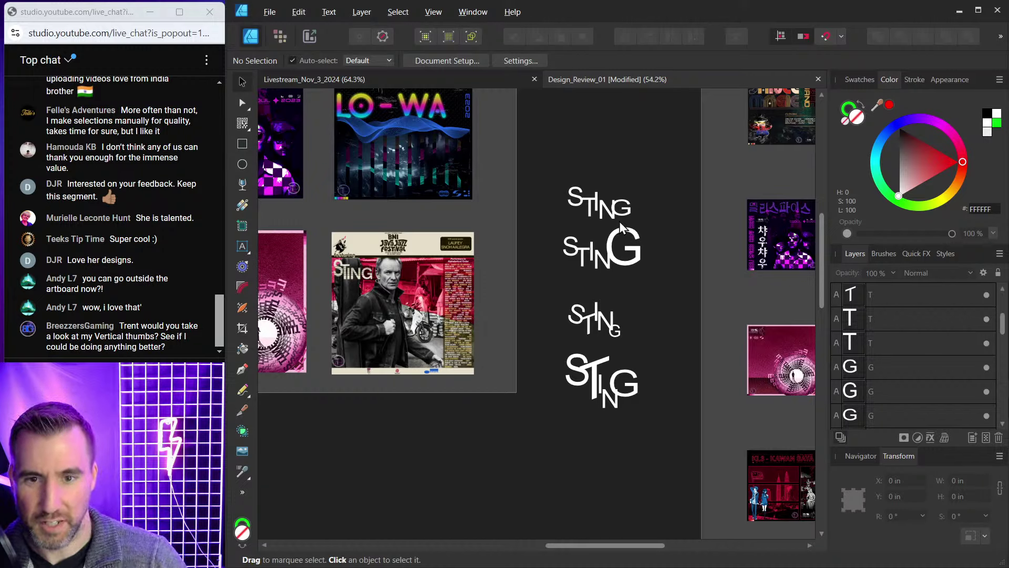
click(634, 408)
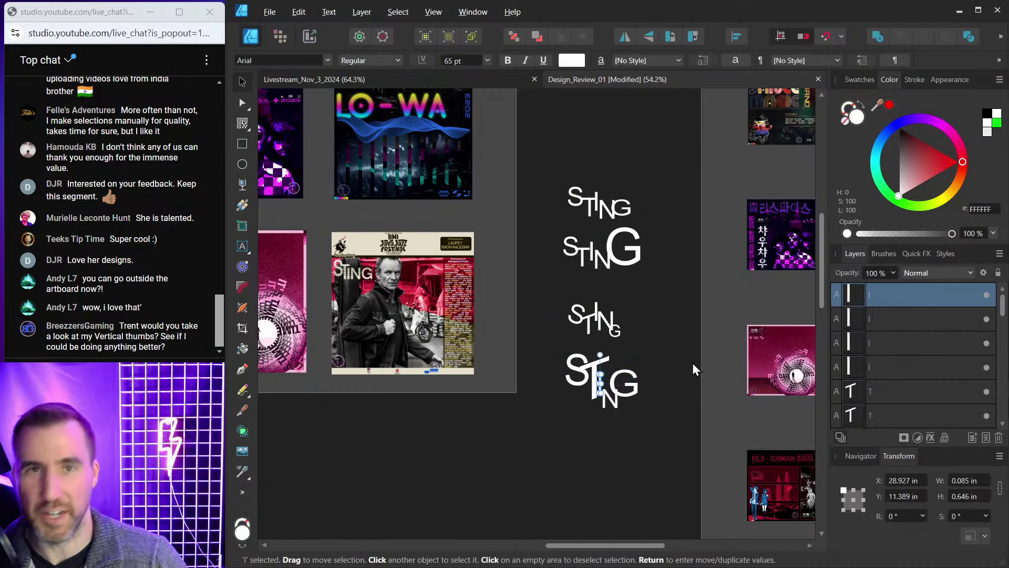
click(679, 351)
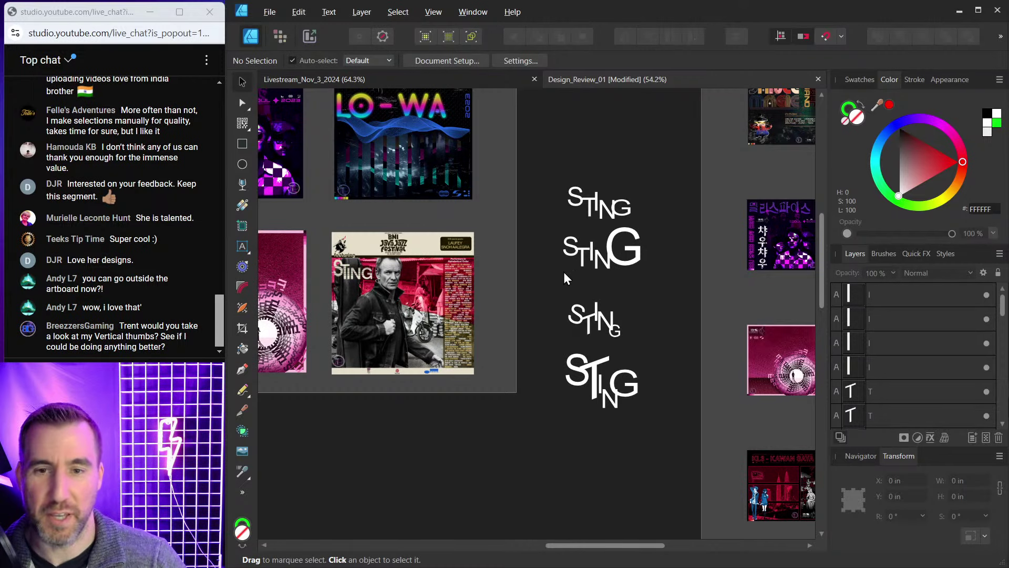
drag(541, 143, 689, 447)
click(663, 253)
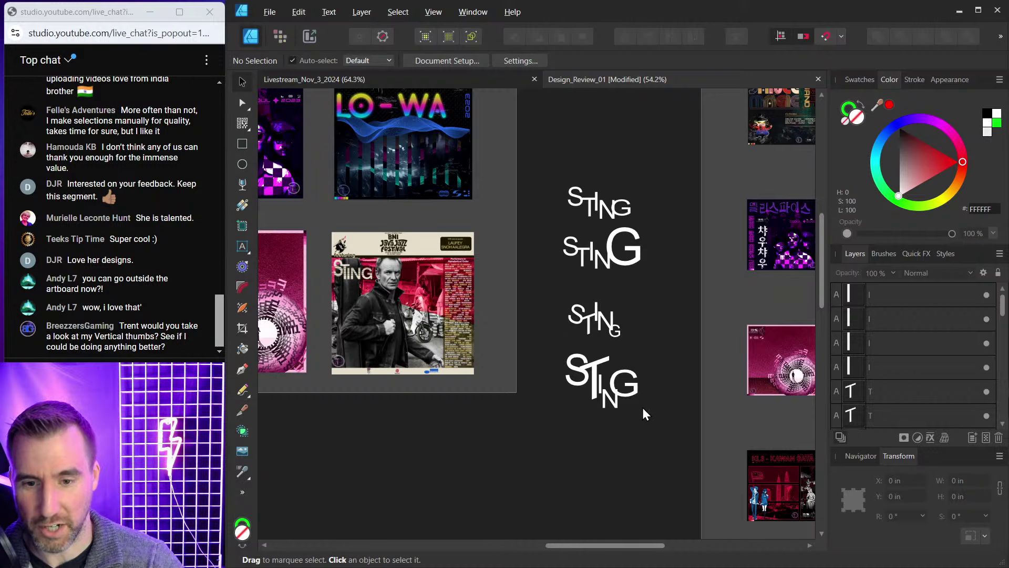
Duplicate the lowest STING lettering below itself, set the copy in the Bangers font, and raise its N between the I and G.
scroll(647, 412, up, 3)
drag(444, 270, 753, 472)
drag(603, 361, 610, 526)
scroll(610, 526, down, 3)
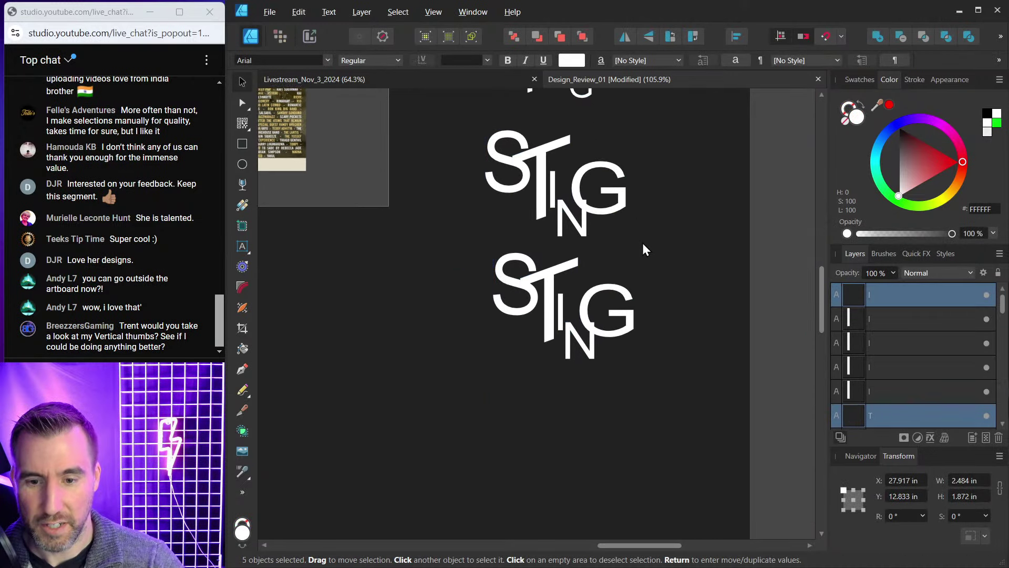
click(328, 59)
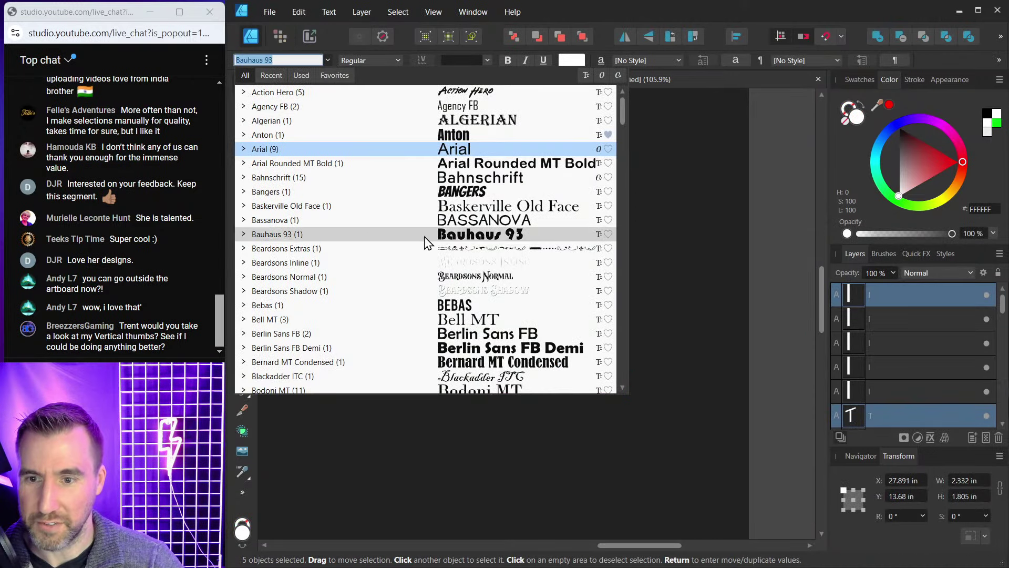
click(476, 193)
click(637, 289)
drag(574, 380, 578, 337)
click(644, 267)
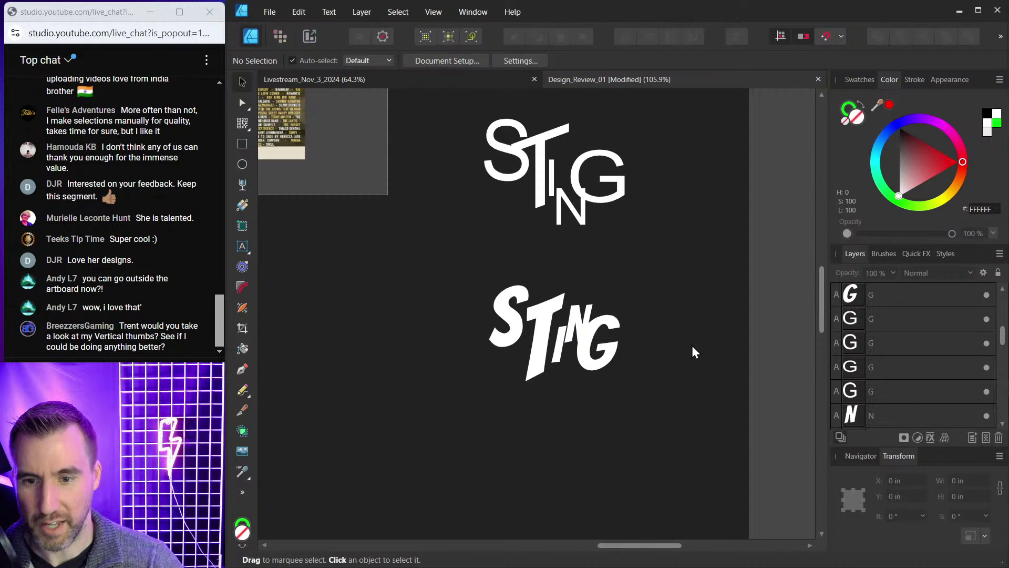
Duplicate the Bangers STING lettering directly below and set the new copy in the Castellar font.
scroll(694, 349, down, 1)
drag(458, 226, 642, 349)
drag(587, 298, 589, 445)
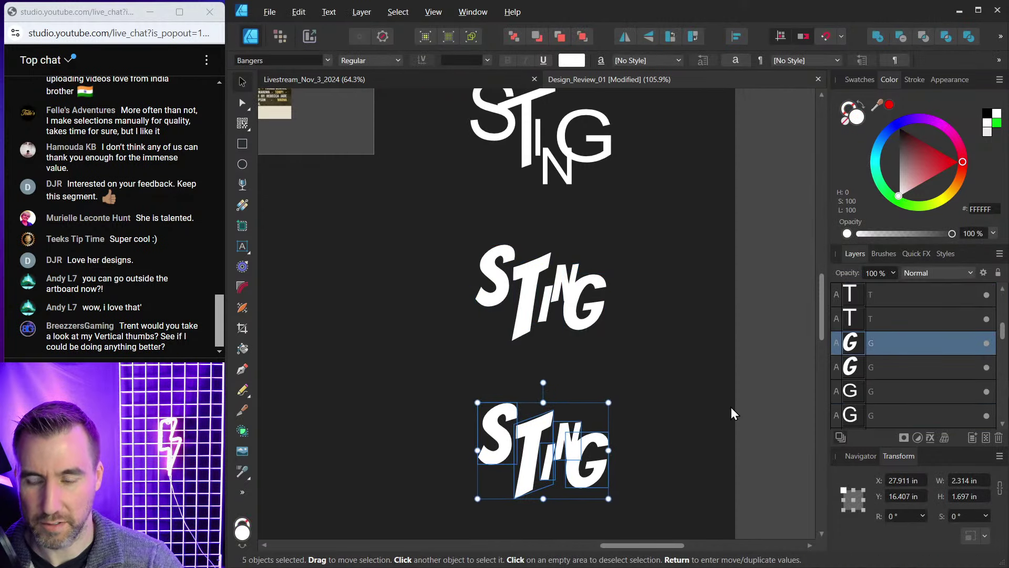
scroll(730, 412, down, 2)
click(327, 60)
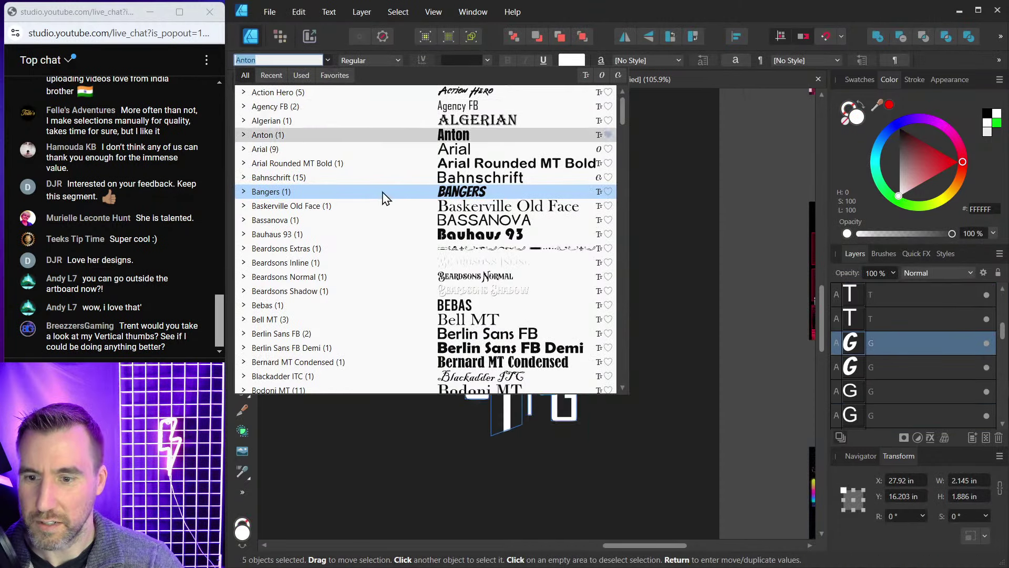
scroll(408, 237, down, 7)
click(421, 248)
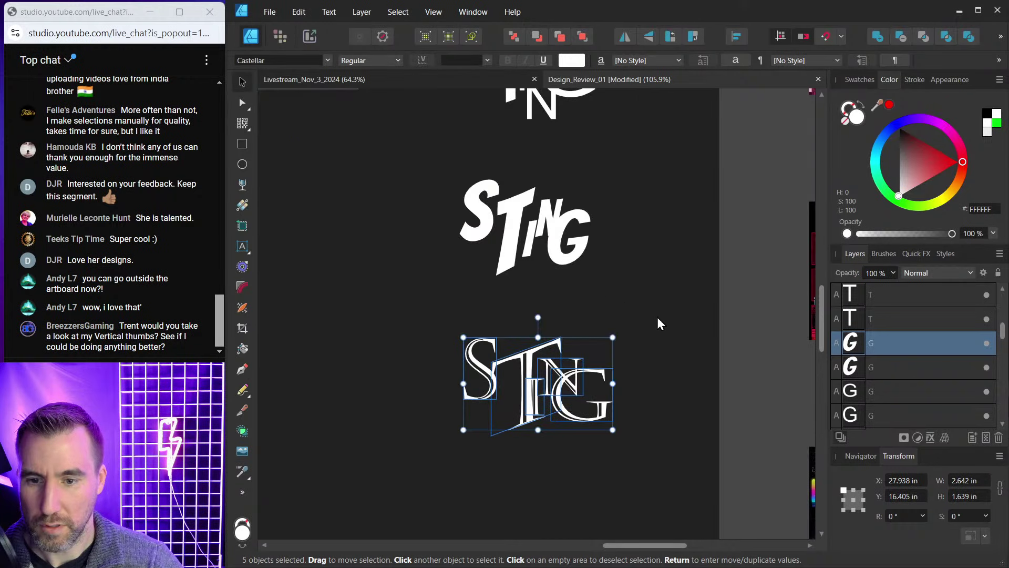
click(624, 342)
Delete the orange Vertigo reference image overlapping the pink spiral poster on Artboard1.
scroll(640, 230, down, 4)
scroll(640, 230, up, 3)
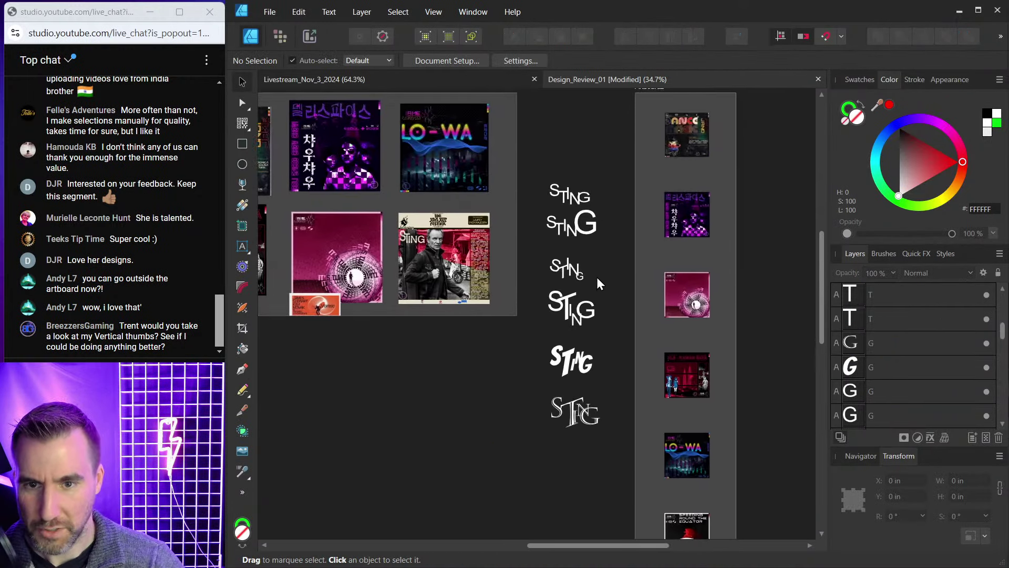
scroll(557, 263, up, 2)
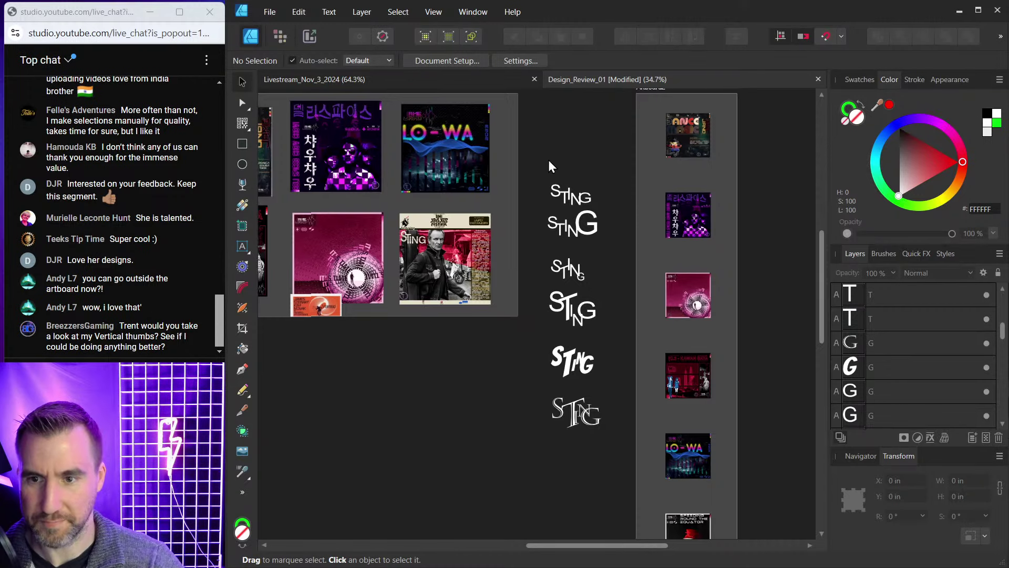
scroll(542, 268, left, 4)
scroll(538, 269, up, 3)
click(560, 410)
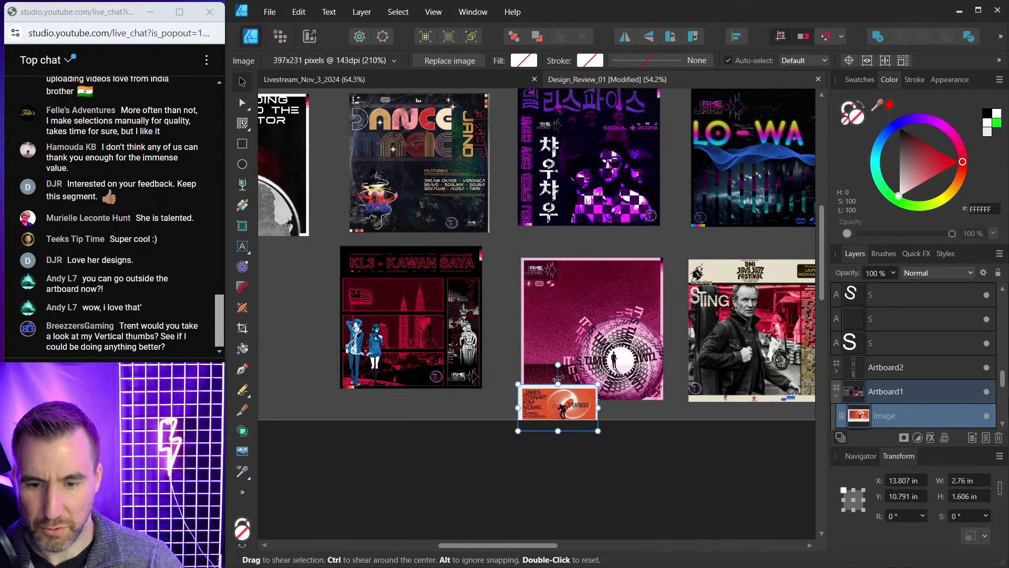
key(Delete)
scroll(556, 300, down, 1)
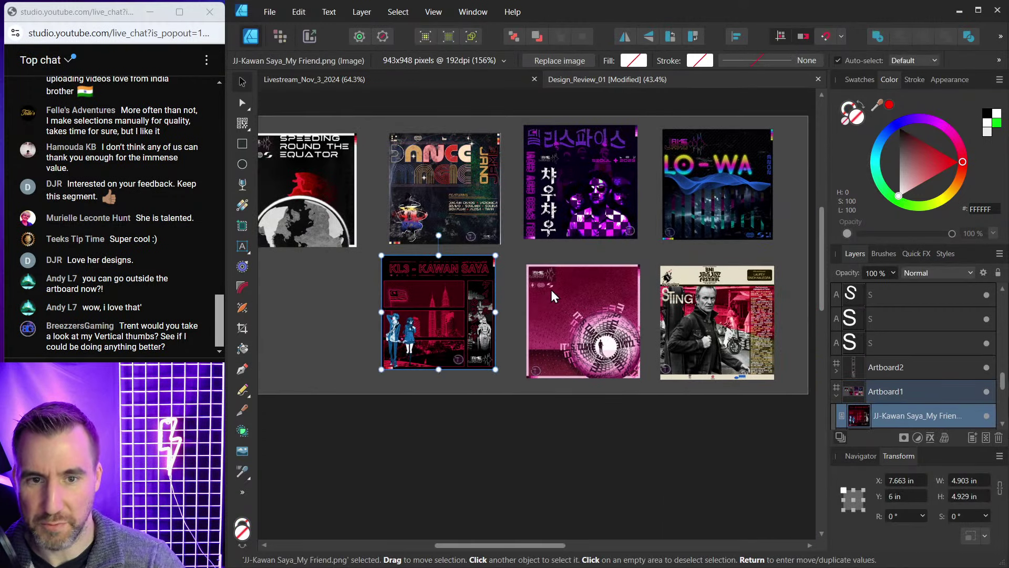
scroll(561, 286, left, 1)
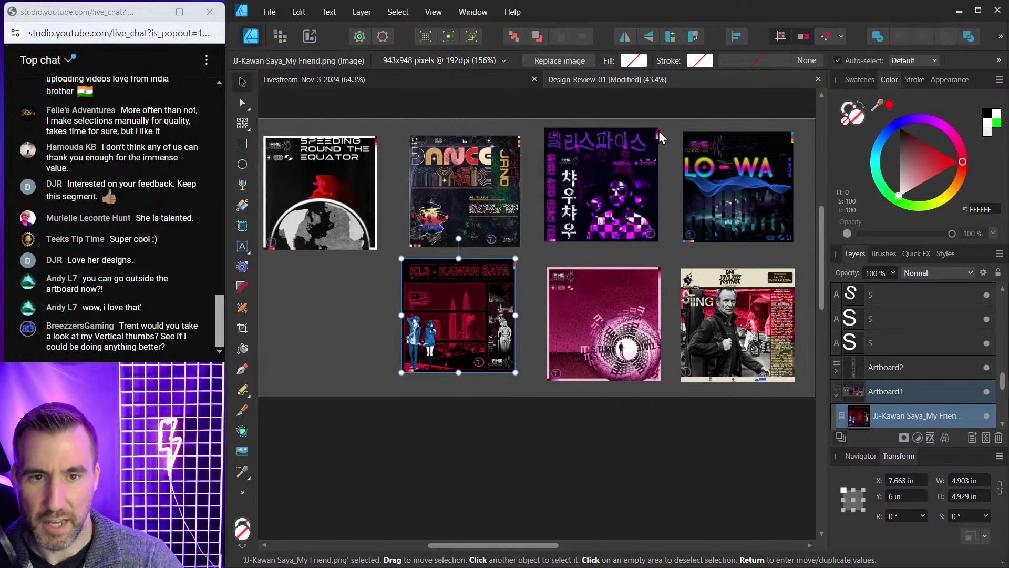
click(615, 112)
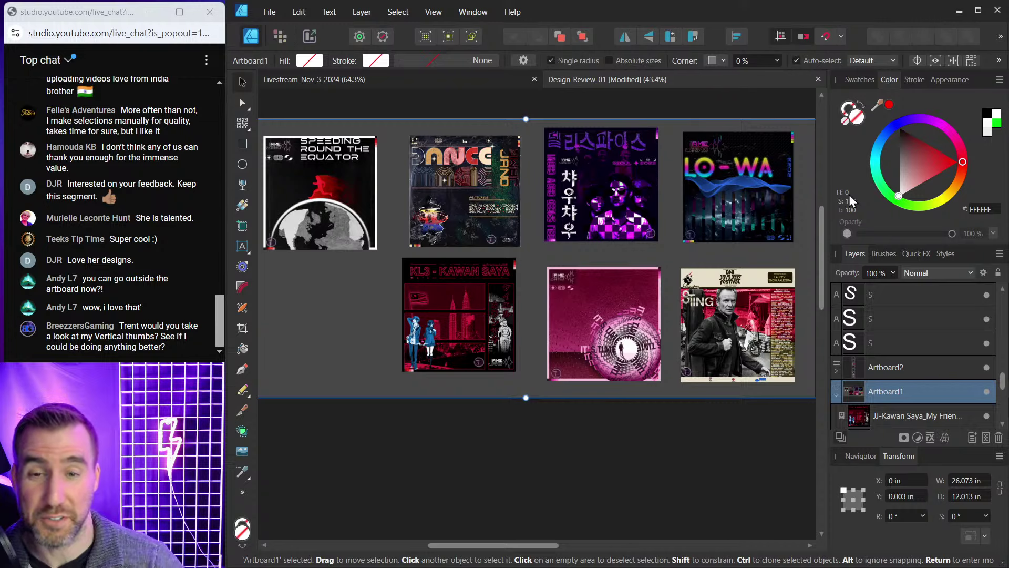
click(664, 496)
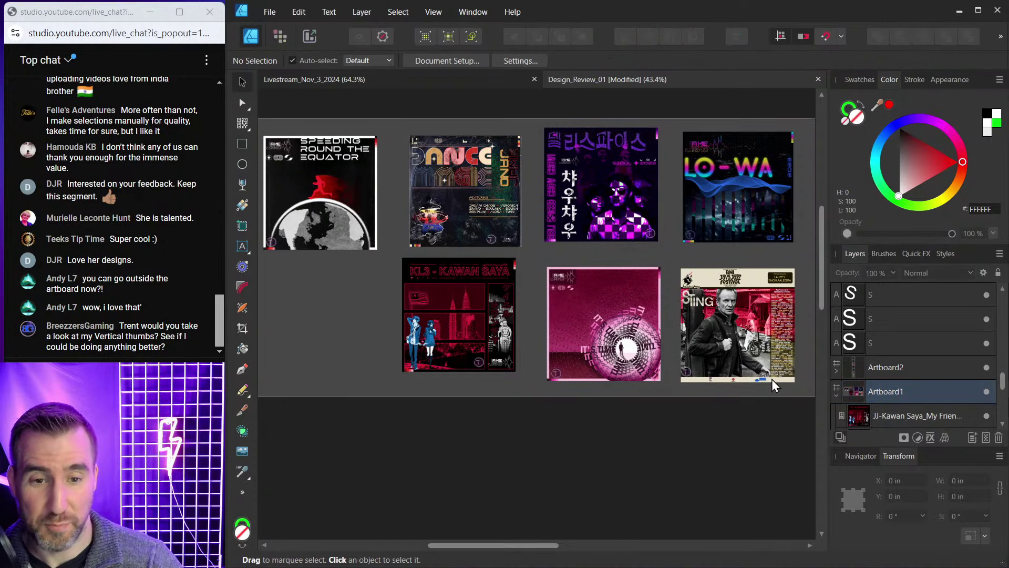
click(662, 122)
click(577, 103)
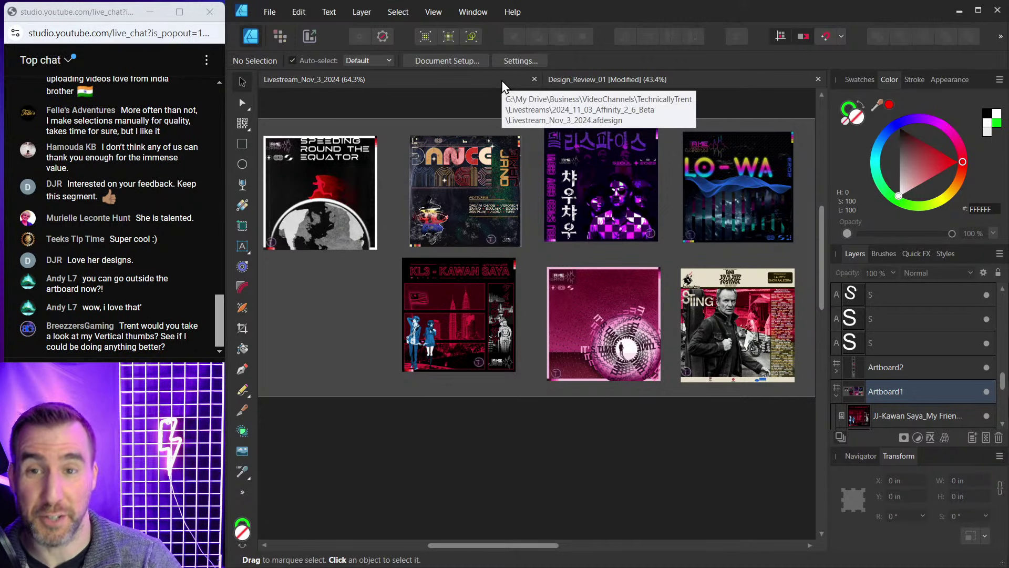
Switch to the Livestream_Nov_3_2024 document, hide the interface panels, and show the Question 1 artboard about identifying Affinity in OBS.
click(578, 79)
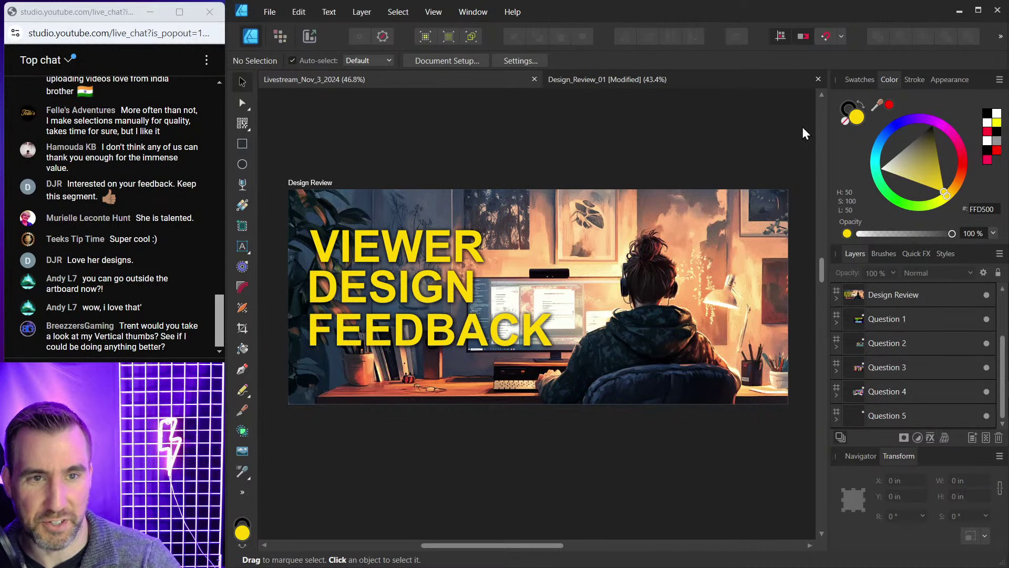
key(Tab)
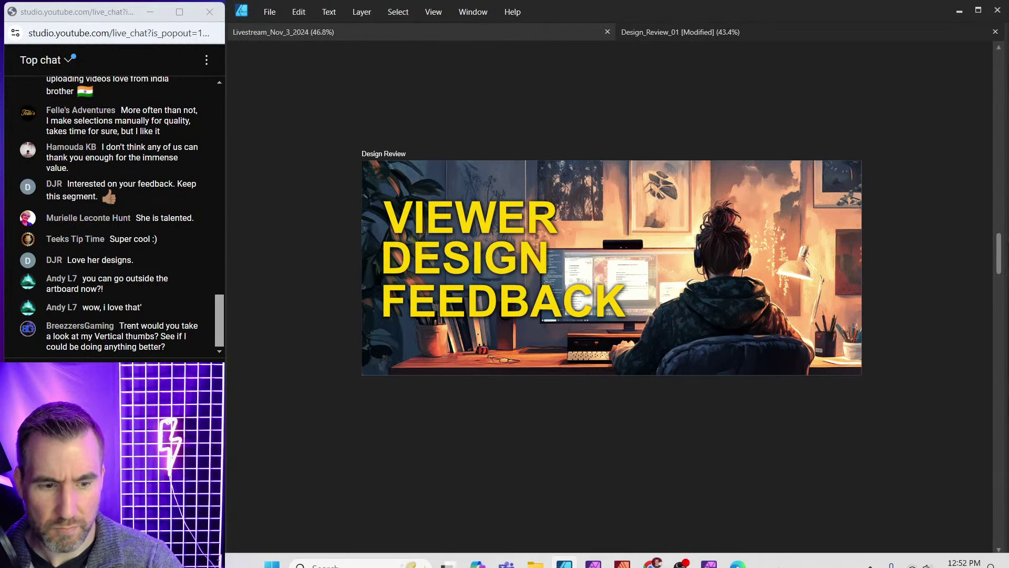
scroll(664, 109, down, 3)
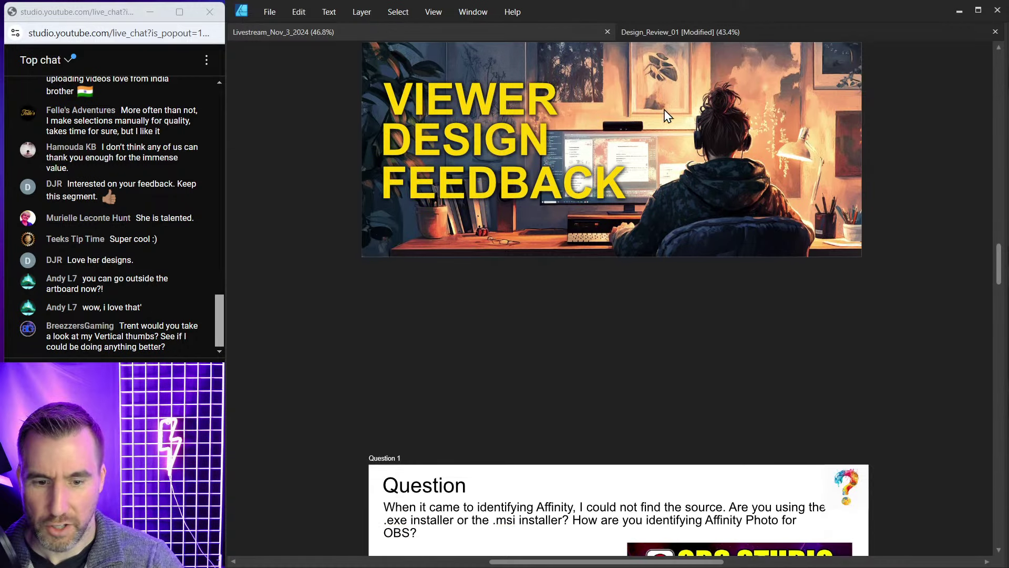
scroll(664, 113, down, 3)
scroll(683, 137, right, 2)
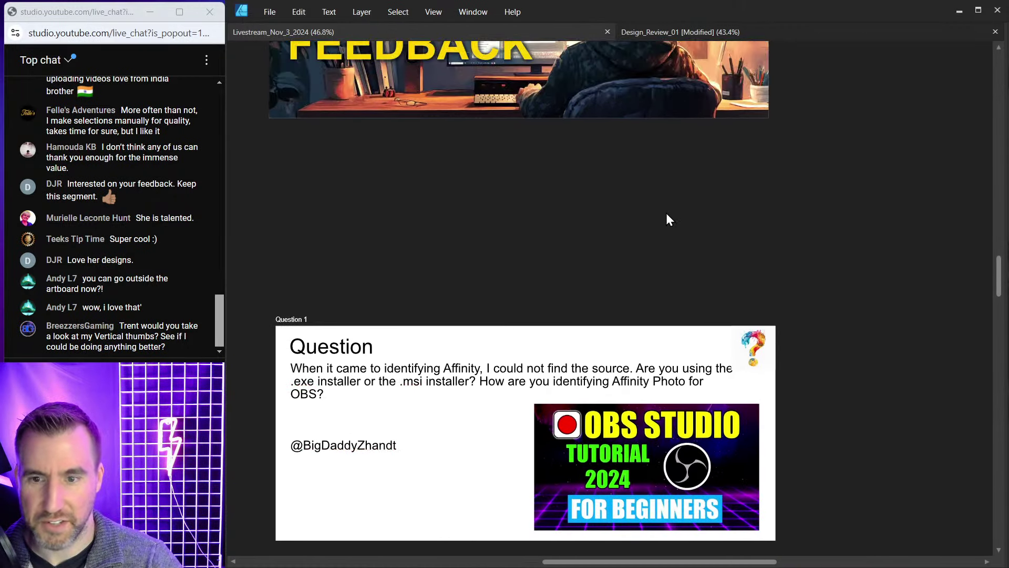
scroll(665, 216, down, 2)
scroll(599, 255, up, 4)
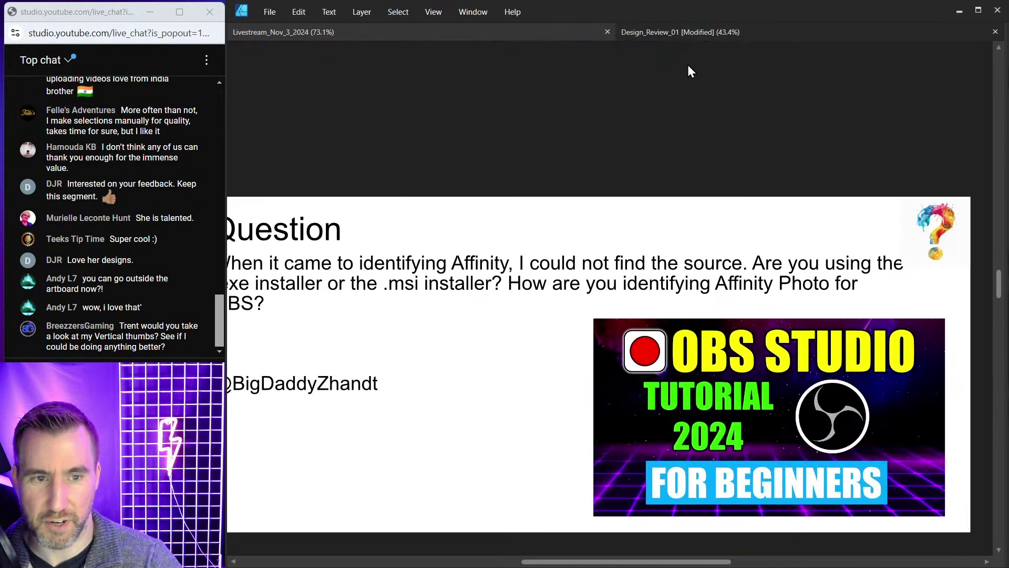
scroll(688, 69, down, 2)
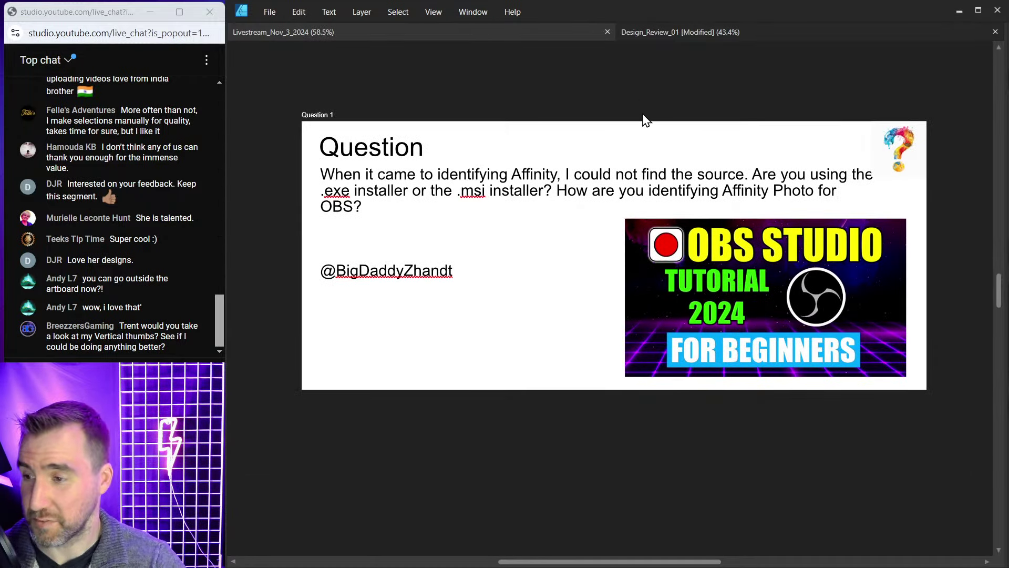
drag(645, 120, 605, 140)
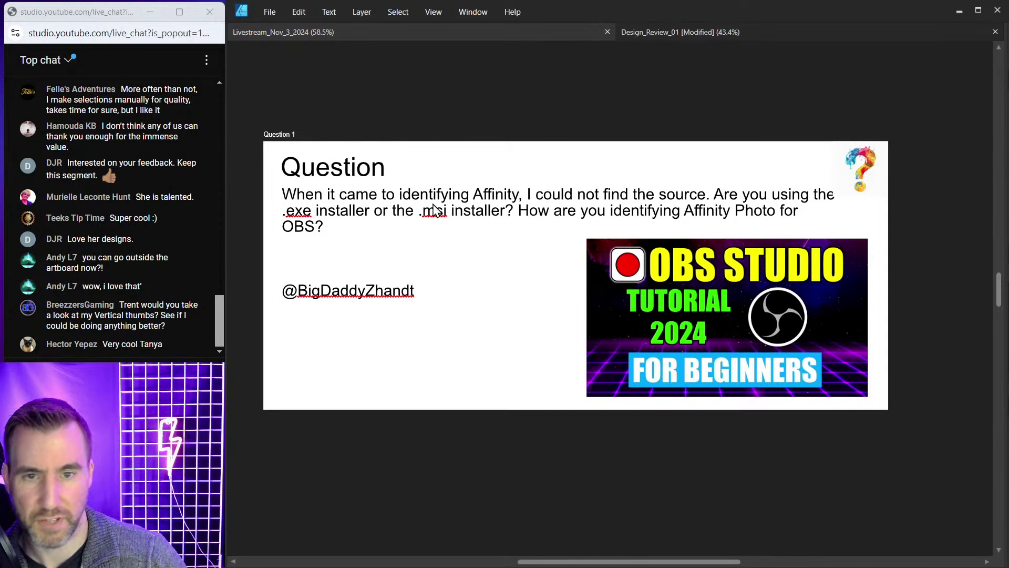
Show the Question 2 artboard and enlarge it to read the questions about DaVinci Resolve and other video editing apps.
scroll(476, 192, down, 5)
scroll(473, 184, down, 5)
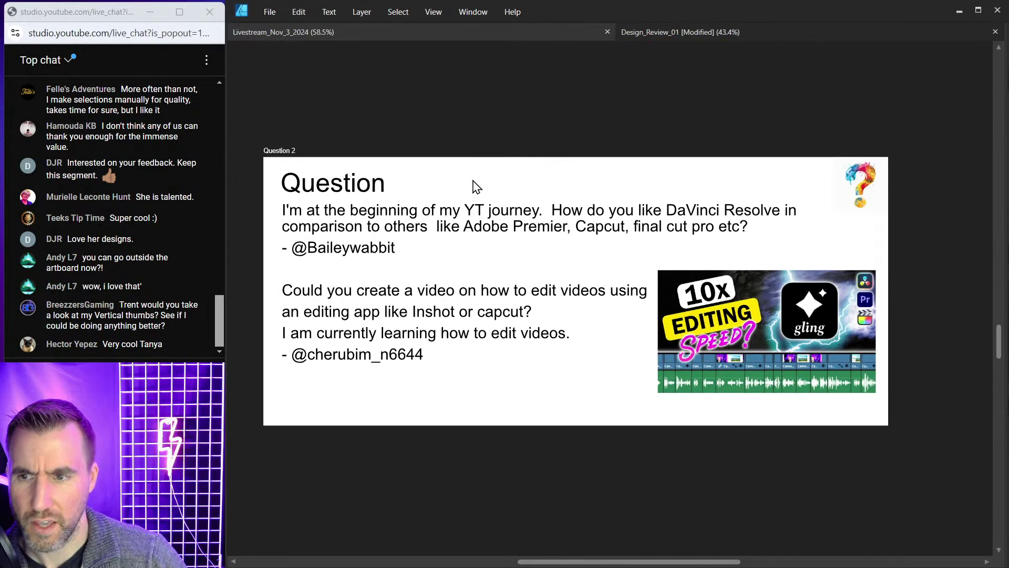
scroll(476, 187, down, 1)
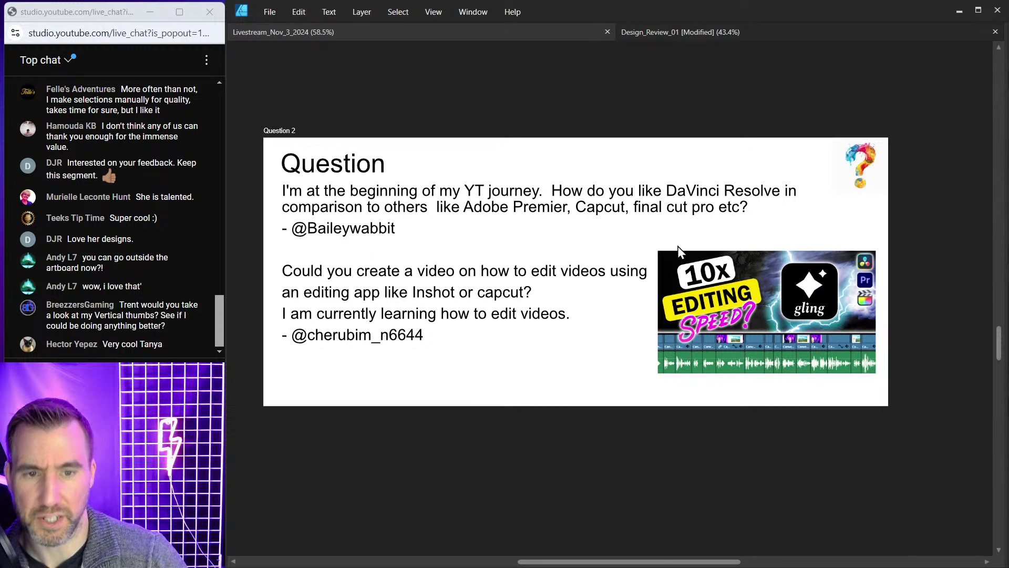
scroll(695, 260, up, 2)
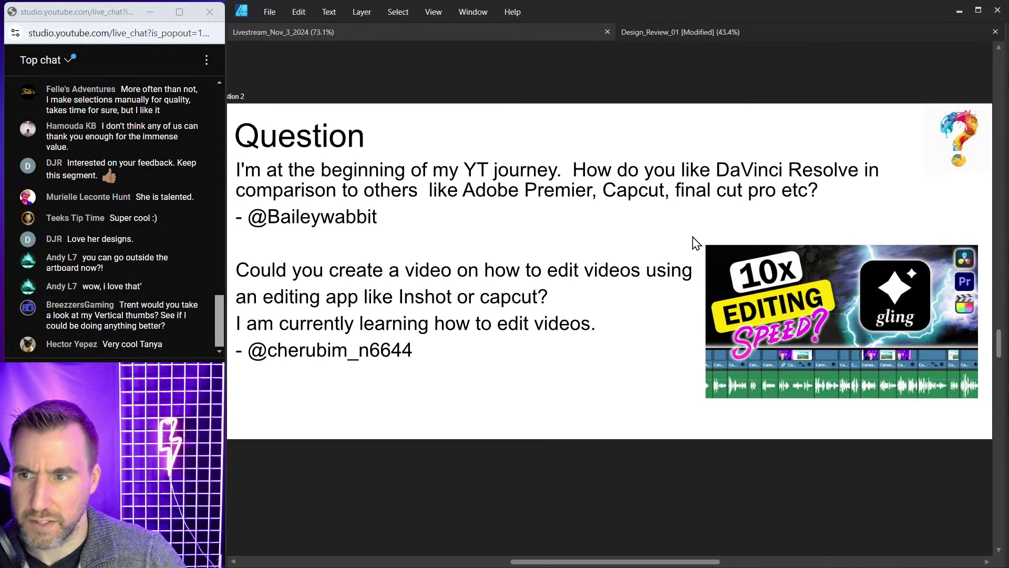
drag(693, 241, 699, 243)
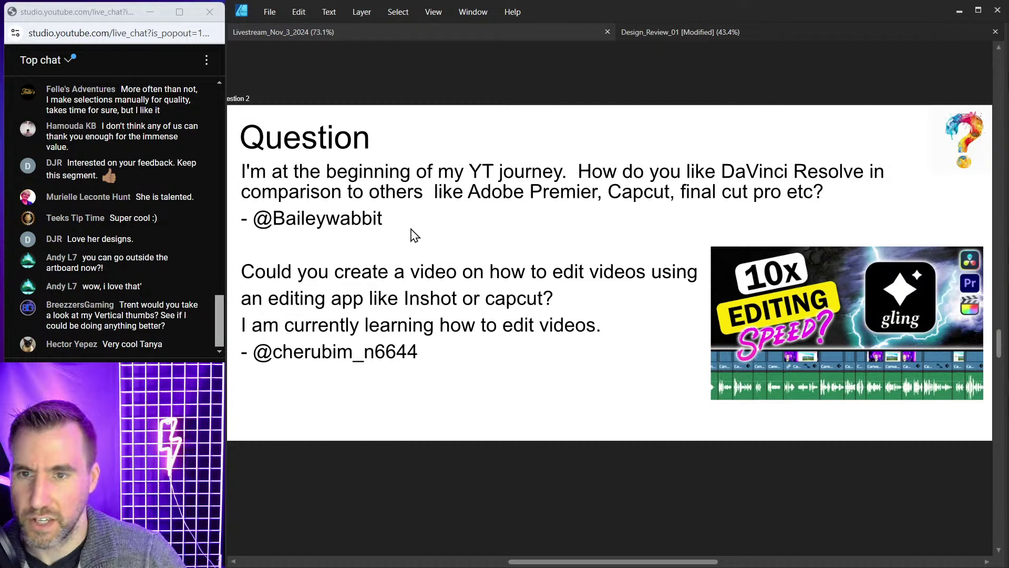